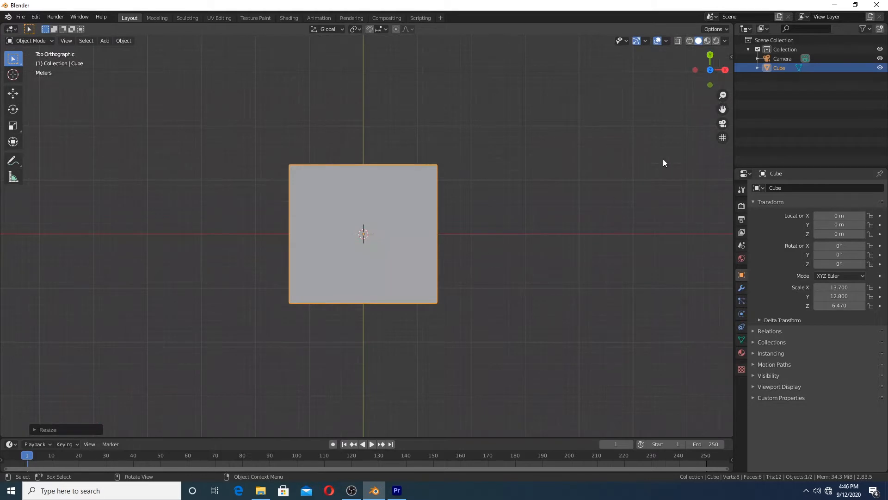
- Move the camera inside the box to about X 1.02 m, Y -8.73 m and rotate it to about 17.6° on Z
click(777, 57)
key(z)
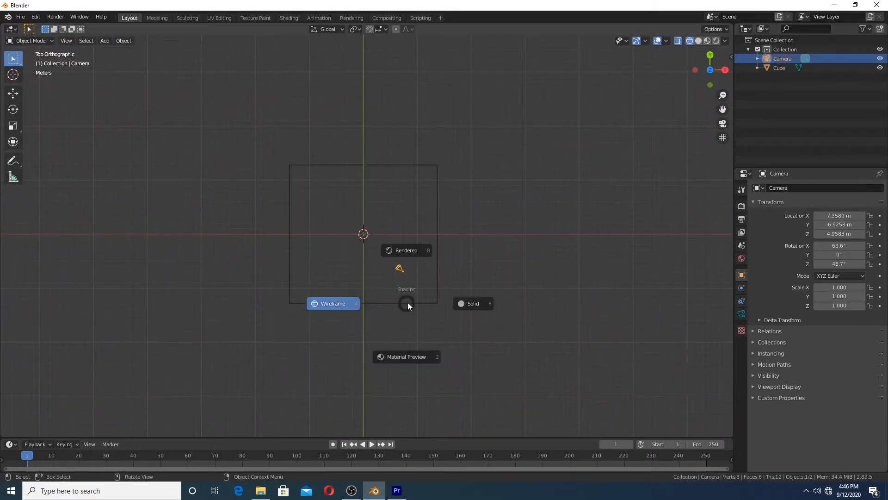
click(468, 309)
key(g)
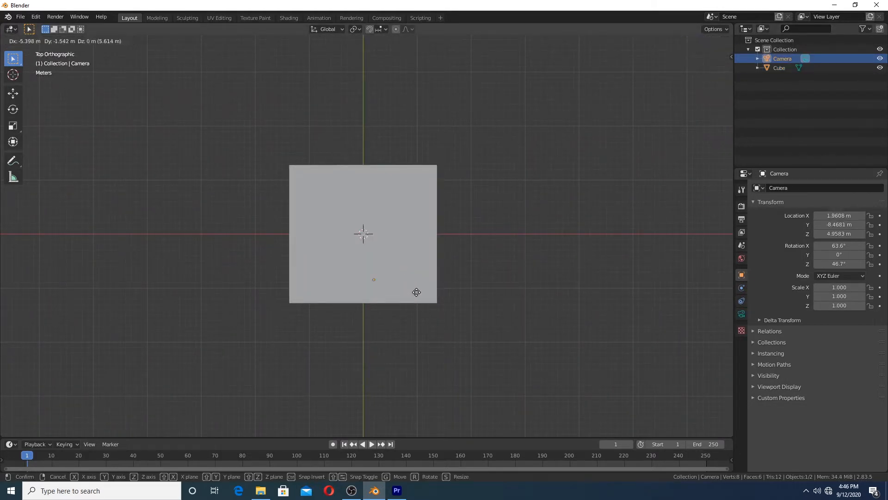
click(438, 250)
key(r)
click(452, 283)
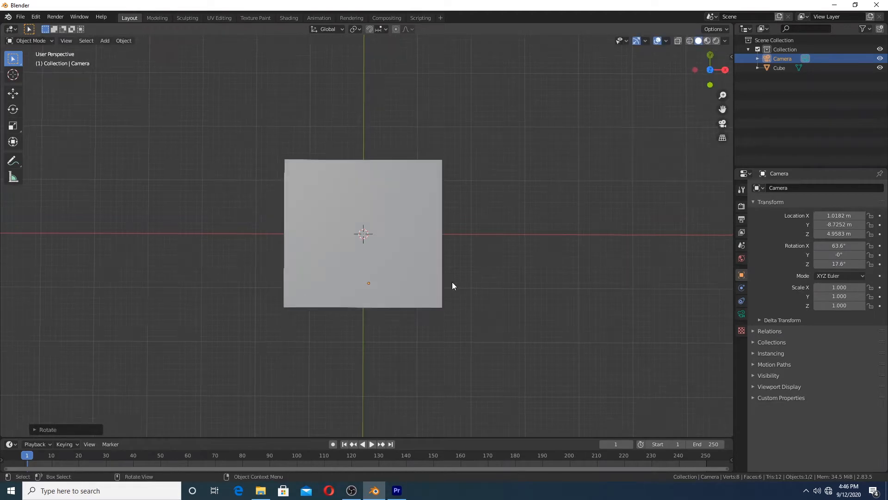
- Shift the camera through its own view to about X 4.97 m, Y -7.79 m, Z 4.35 m
key(KP_0)
key(g)
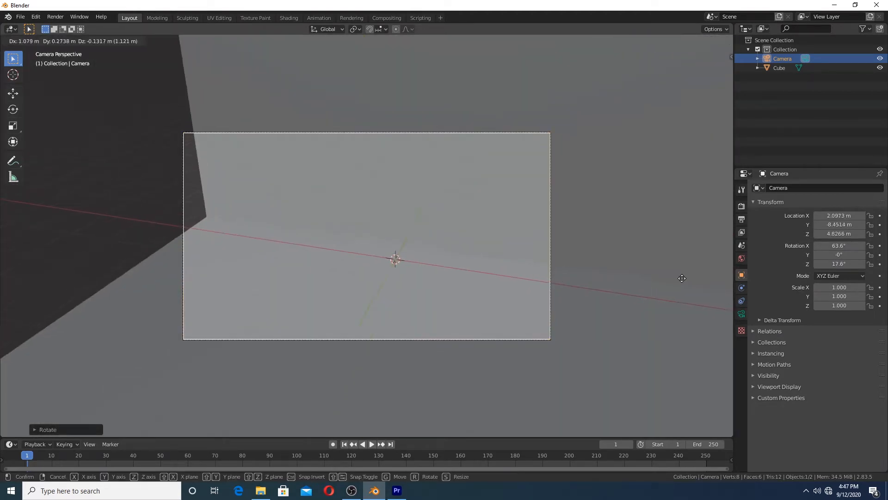
click(361, 230)
- Using Lock Camera to View, reframe the camera at about X 6.86, Y -11.15, Z -1.42 m with 88° X rotation, and release the lock
key(n)
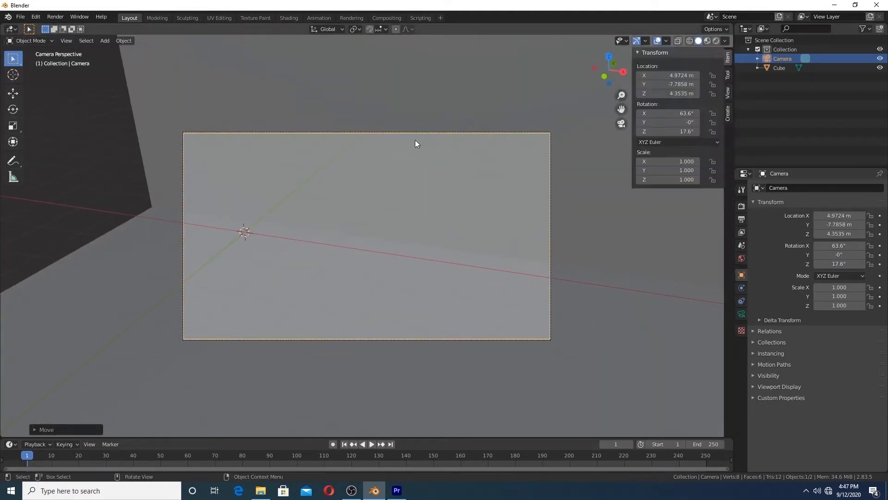
click(729, 93)
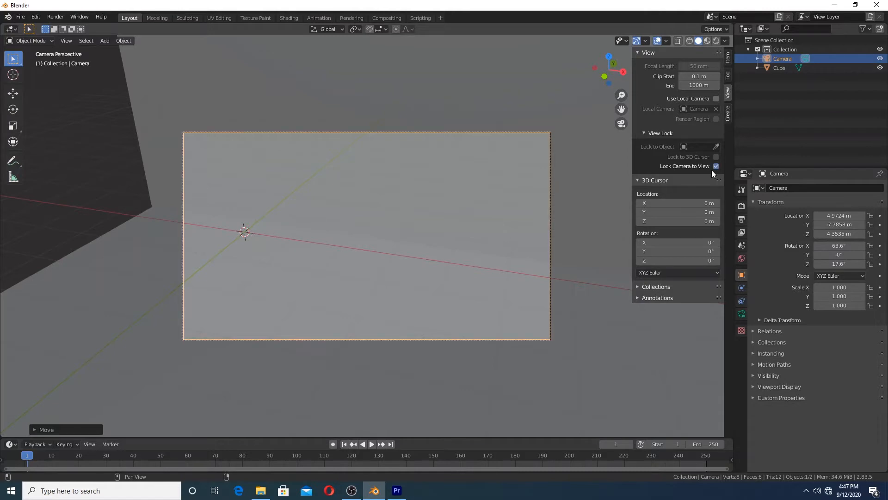
key(n)
scroll(439, 217, down, 4)
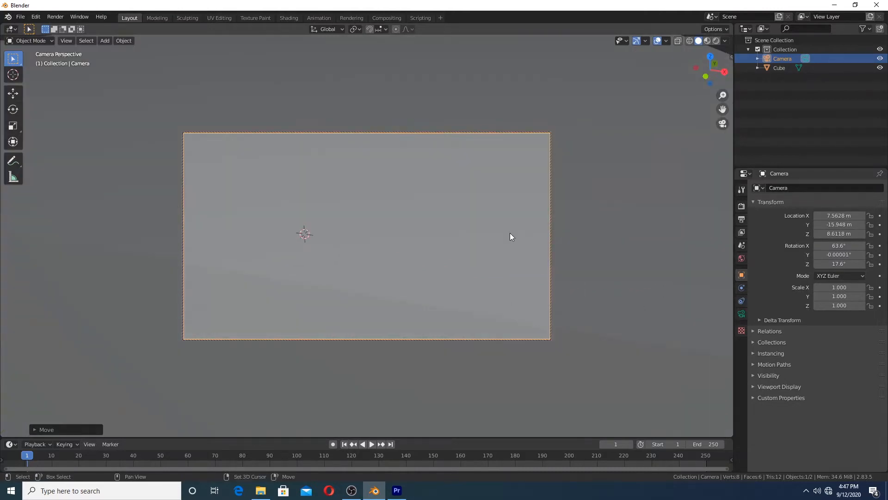
scroll(508, 233, up, 4)
middle_drag(511, 237, 453, 246)
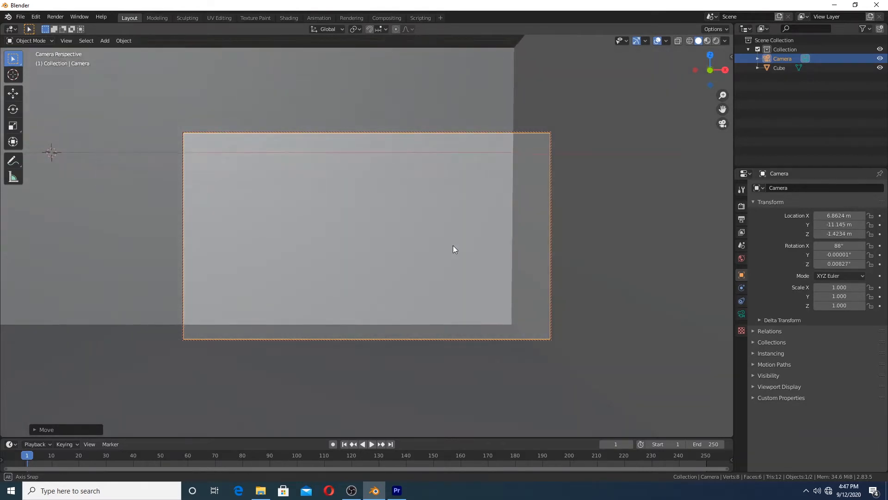
key(z)
click(507, 246)
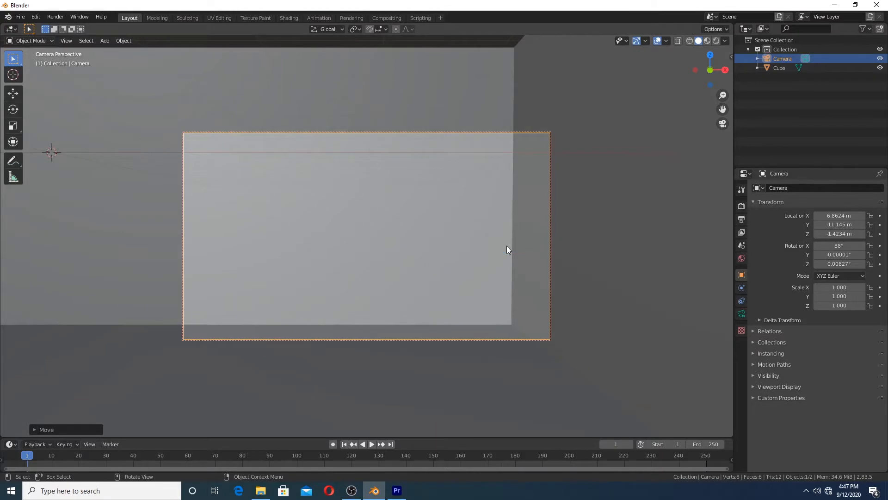
key(n)
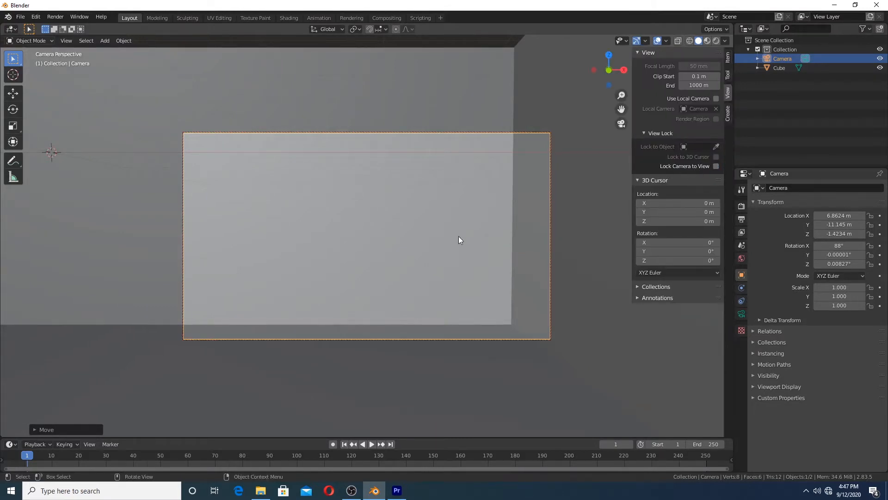
- Duplicate the large cube in the right side view and offset the copy about 10.2 m along Y
key(KP_3)
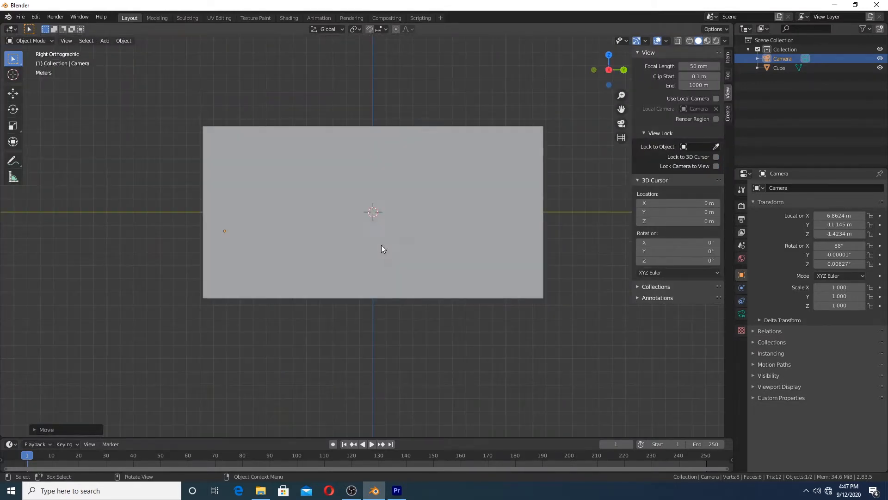
click(395, 229)
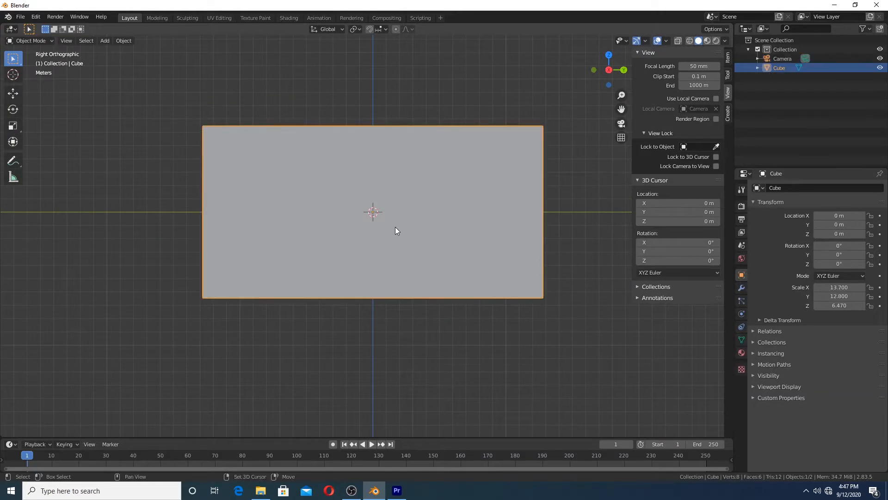
key(shift+d)
click(532, 229)
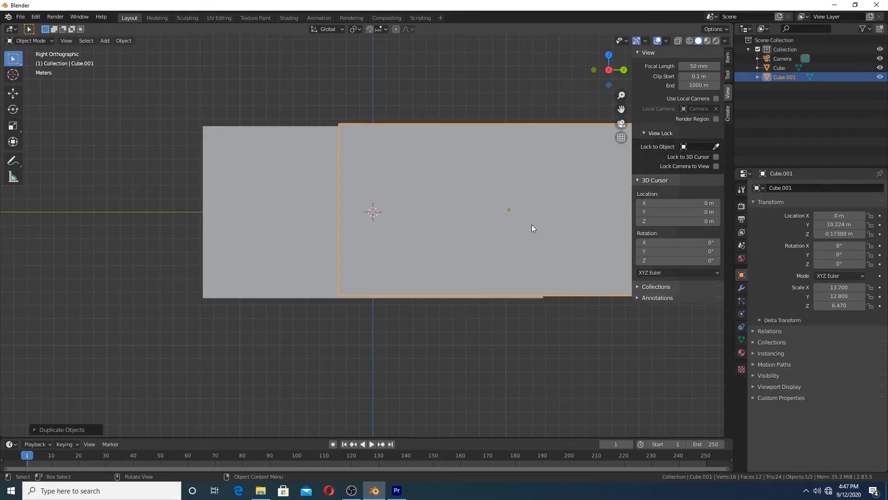
key(n)
shift+middle_drag(556, 284, 440, 263)
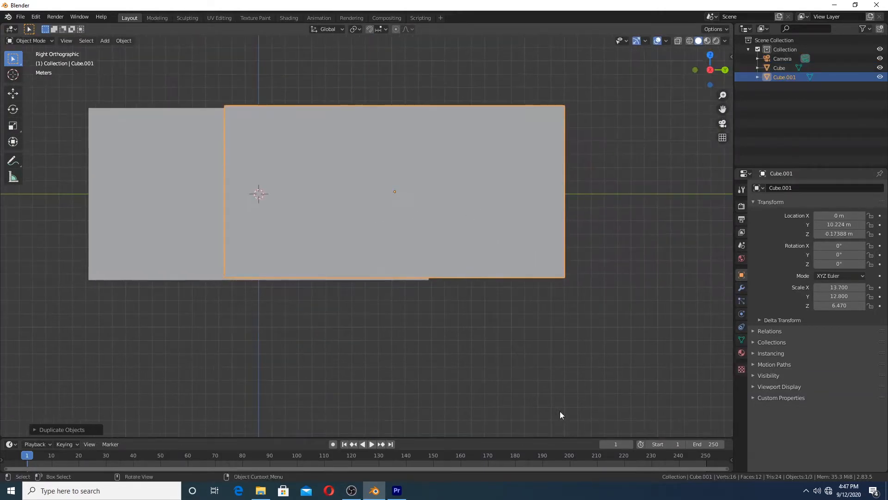
- Scale the copied cube to about 0.46 and move it through the back wall, to about Y 13.67 m, Z -0.97 m
key(s)
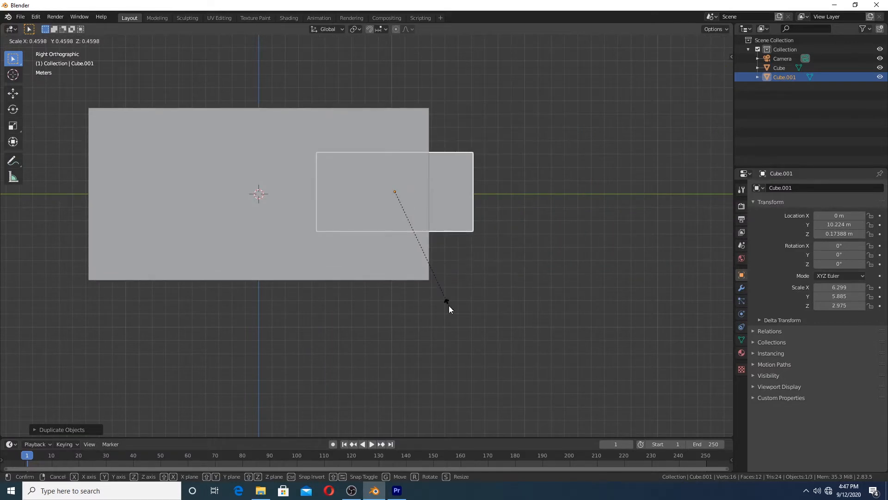
click(449, 306)
key(g)
click(479, 272)
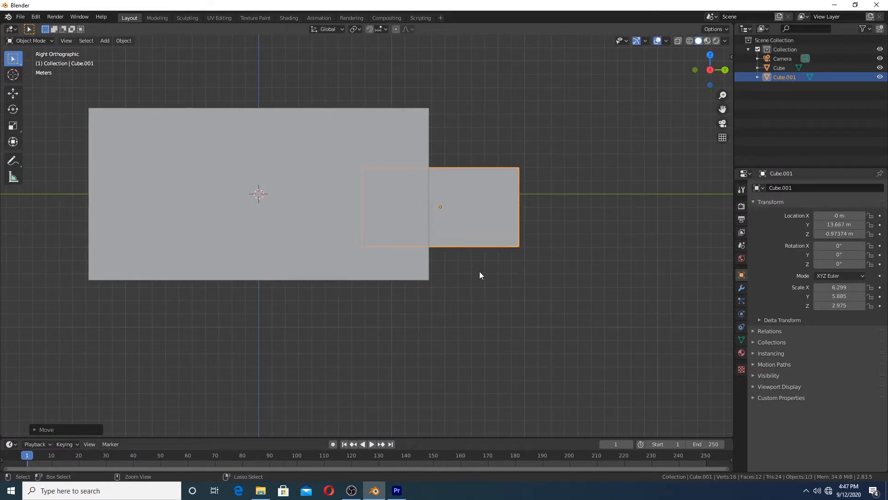
- Enlarge the smaller cube by about 1.19 in the back view and nudge it to about X 0.07 m, Z -0.94 m
key(ctrl+KP_1)
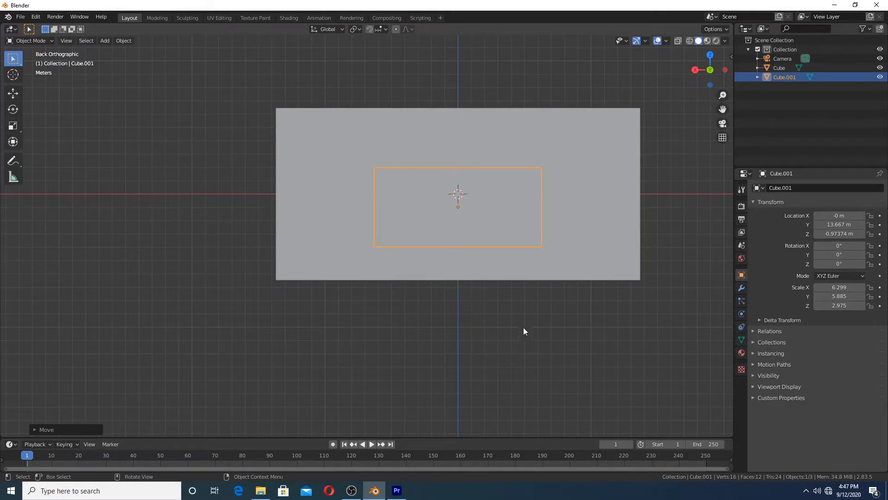
key(s)
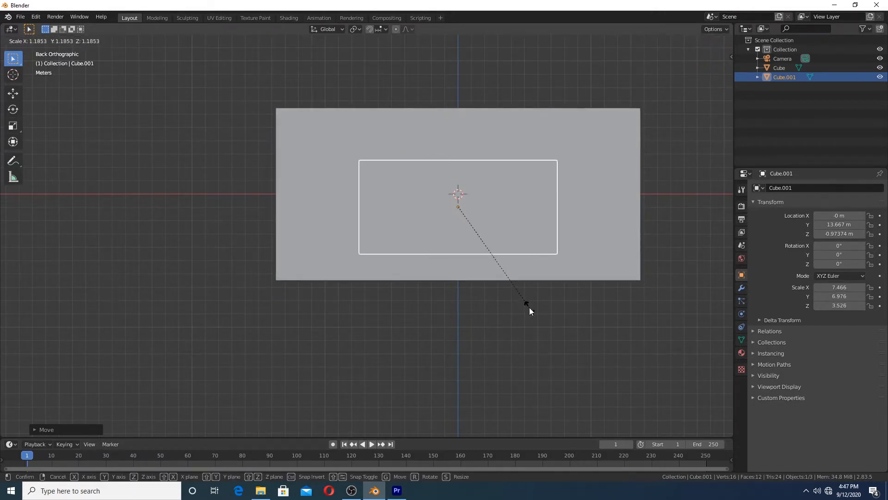
click(527, 299)
key(g)
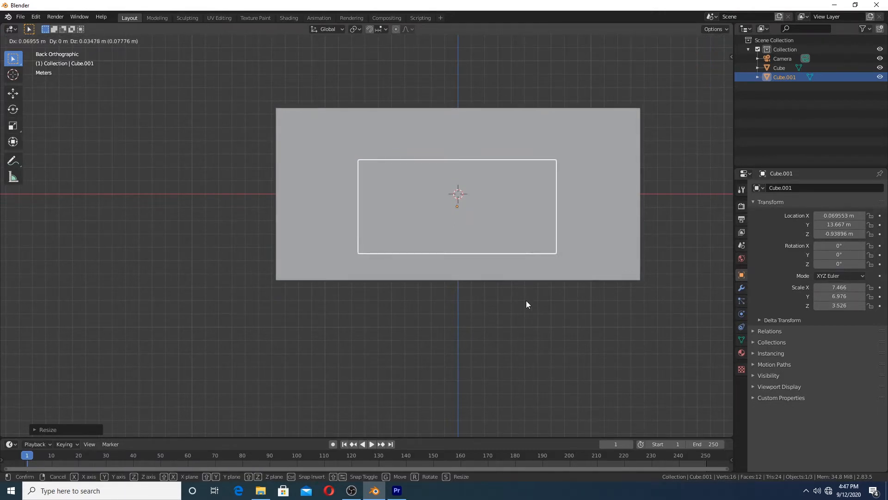
click(525, 301)
middle_drag(350, 179, 356, 180)
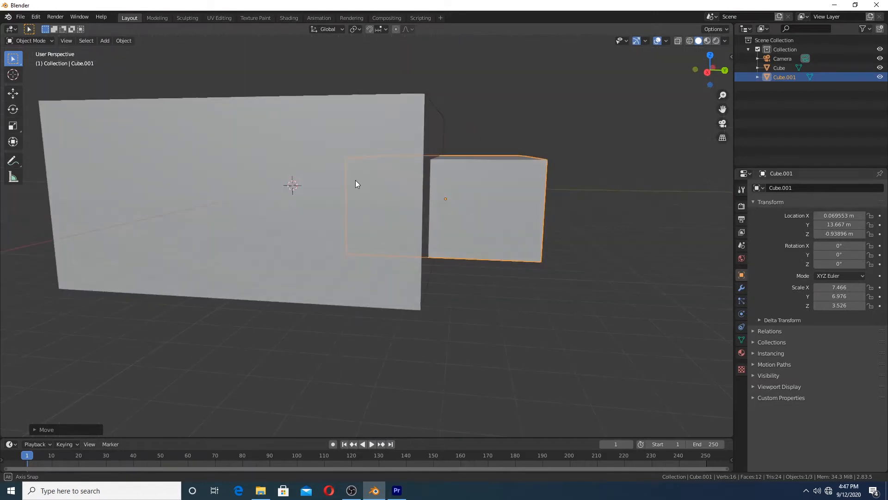
- Separate the large cube's bottom face into its own object by selecting its lower vertices in wireframe front view
click(394, 110)
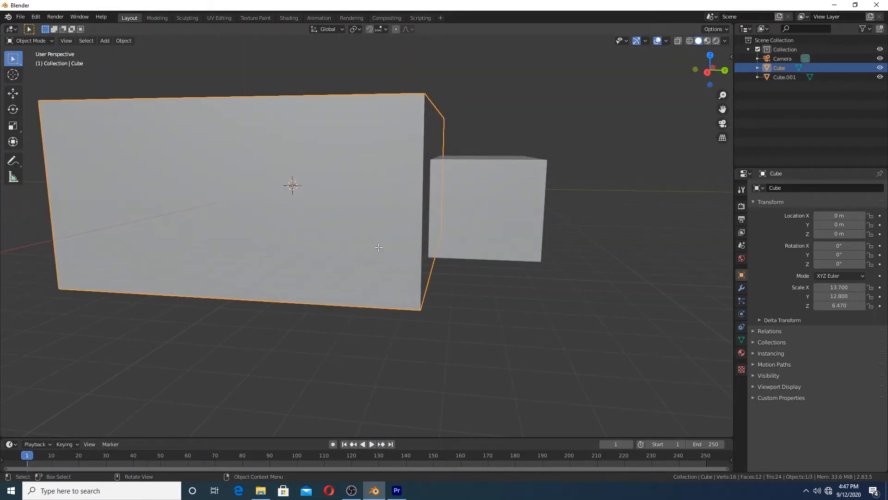
key(Tab)
key(KP_1)
key(z)
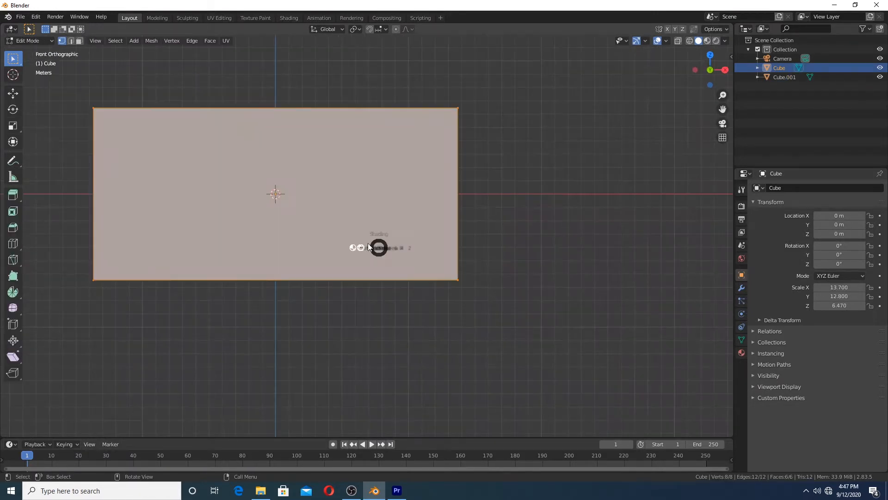
click(282, 240)
drag(567, 363, 572, 319)
key(p)
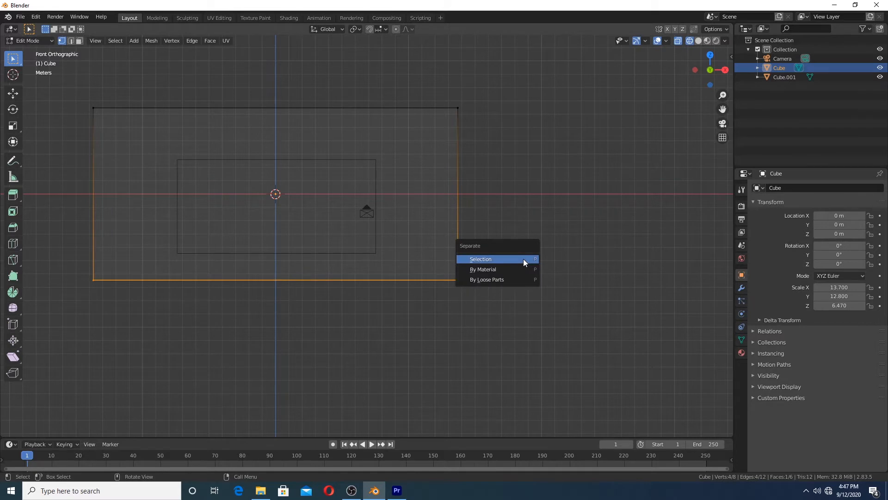
click(524, 260)
key(Tab)
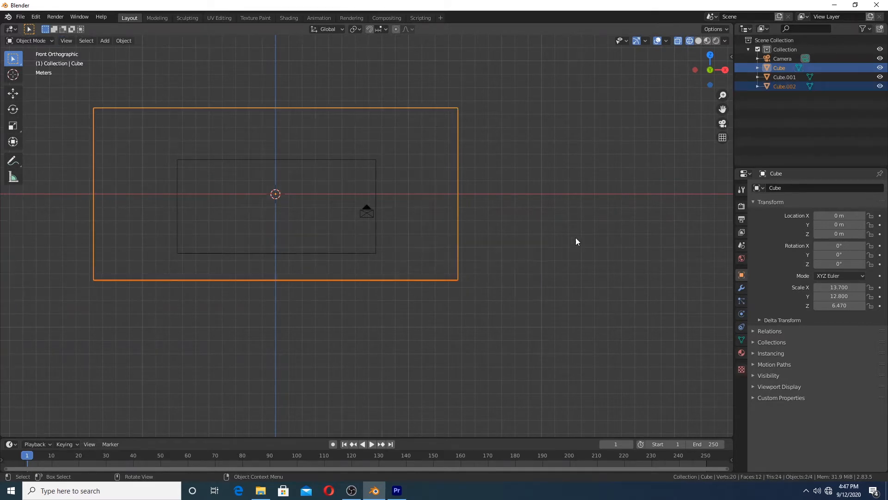
- Add a Solidify modifier to the large cube's walls object only, without the separated floor
middle_drag(540, 240, 457, 255)
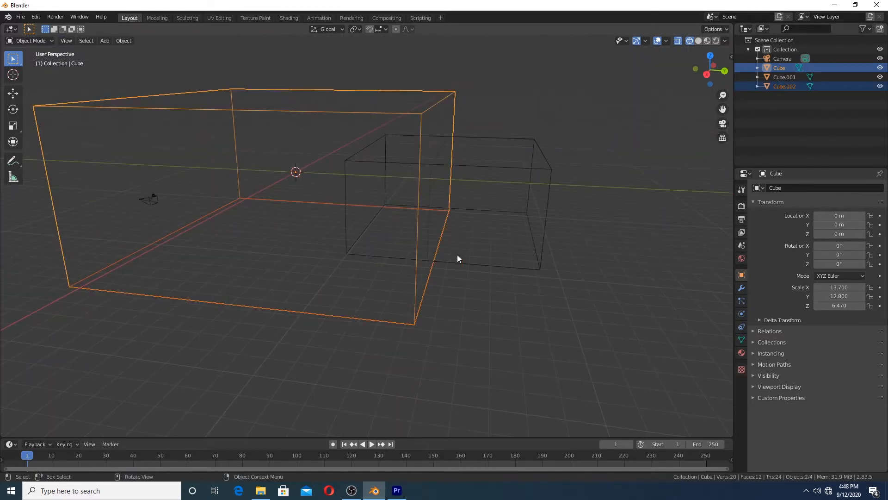
key(KP_3)
key(z)
click(527, 202)
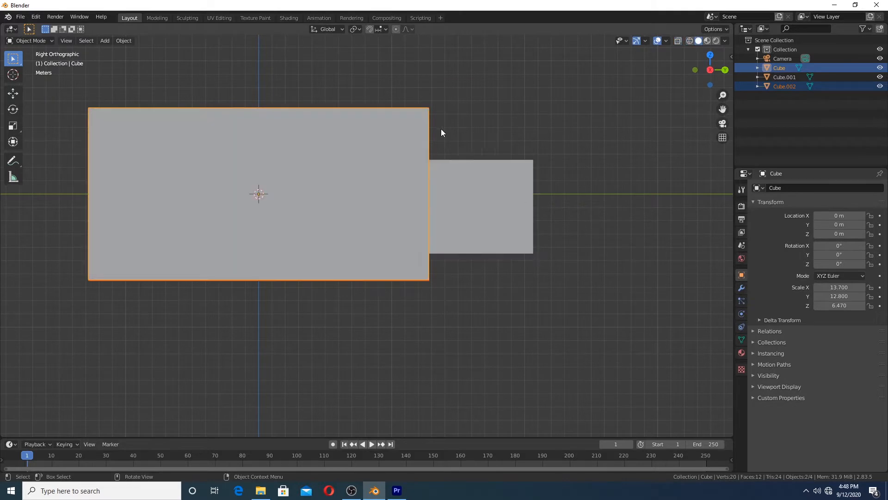
click(426, 123)
click(741, 288)
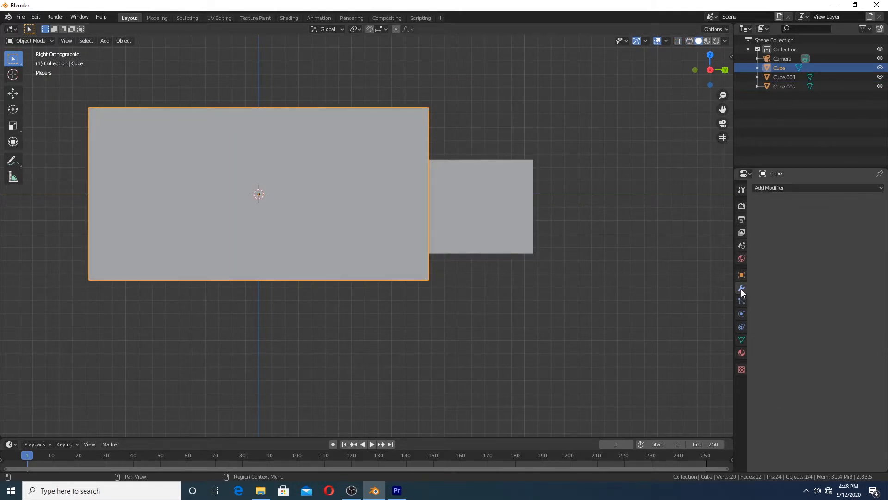
click(791, 189)
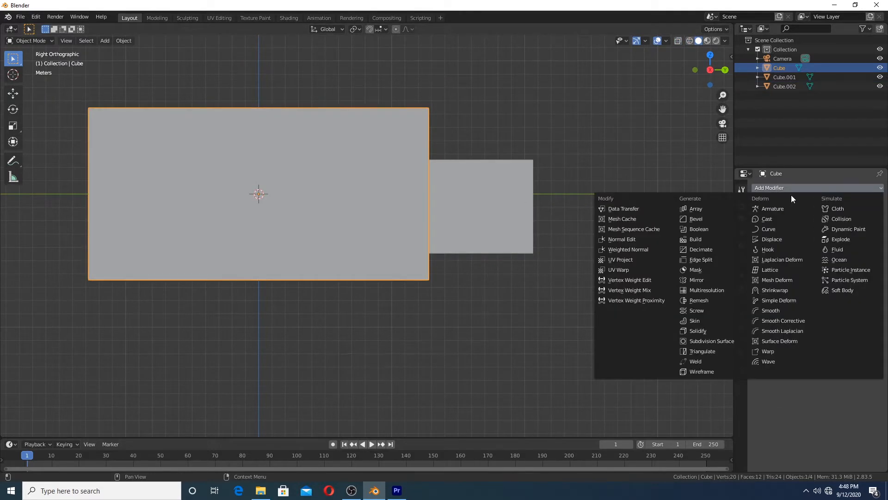
click(700, 331)
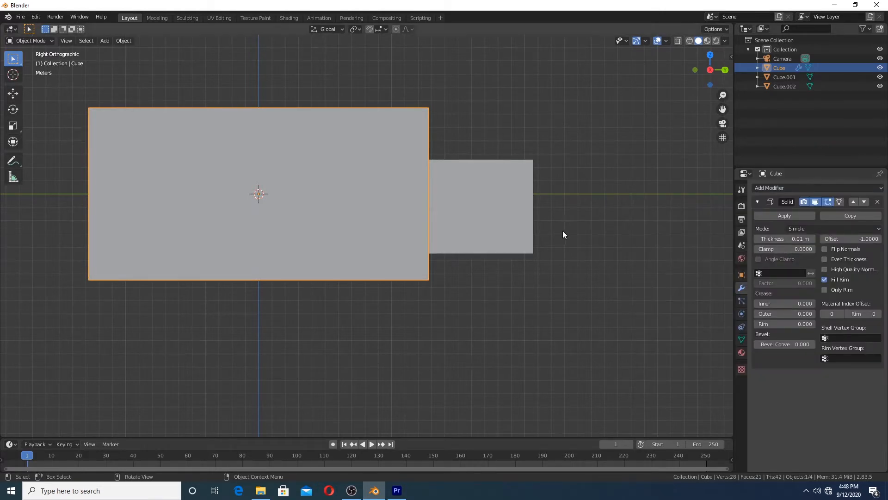
- Set the walls' Solidify thickness to -0.08 m, checking it in wireframe from the right side
shift+middle_drag(551, 232, 517, 236)
drag(786, 239, 757, 238)
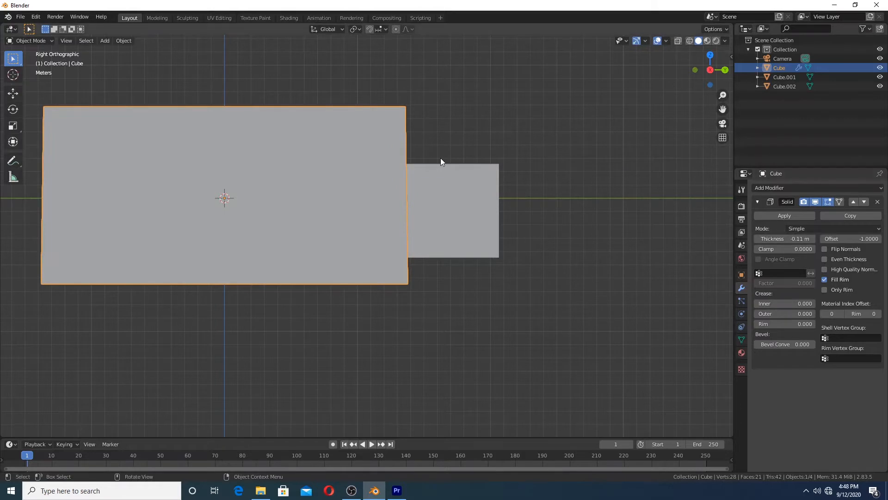
key(z)
click(401, 154)
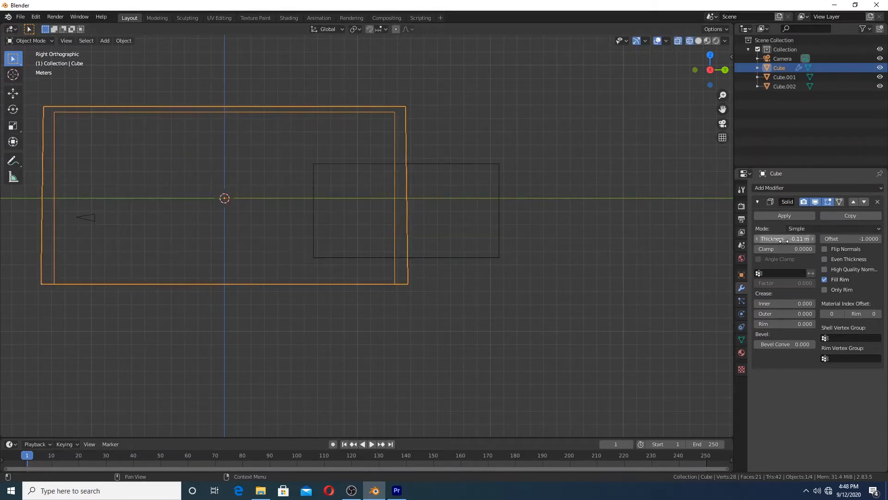
drag(786, 238, 793, 239)
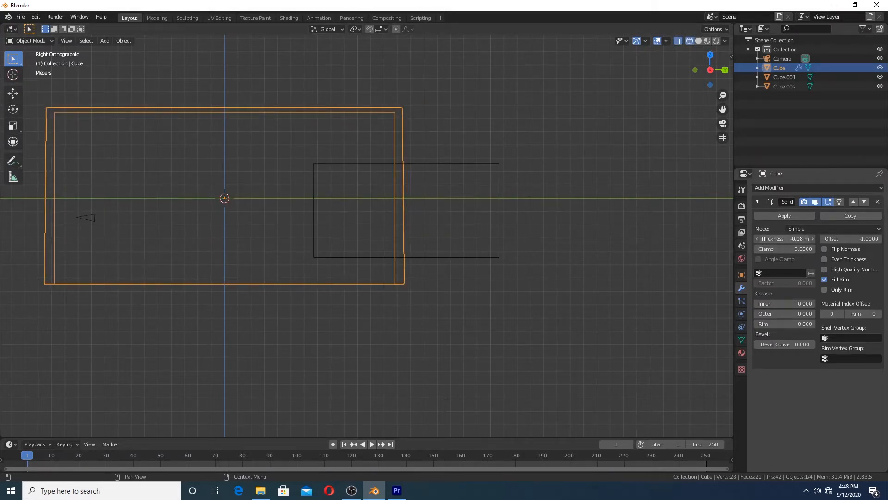
- Apply the scale transform of the large walls object
shift+middle_drag(503, 196, 528, 210)
scroll(498, 231, up, 3)
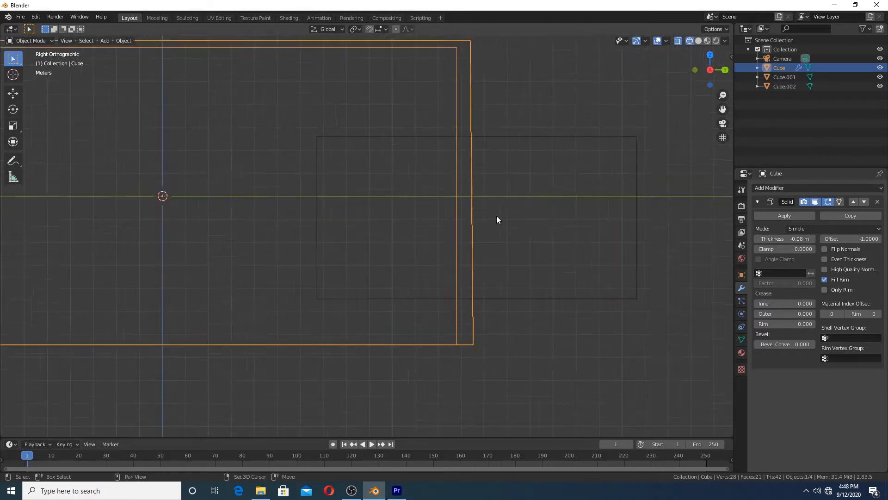
shift+middle_drag(487, 131, 493, 170)
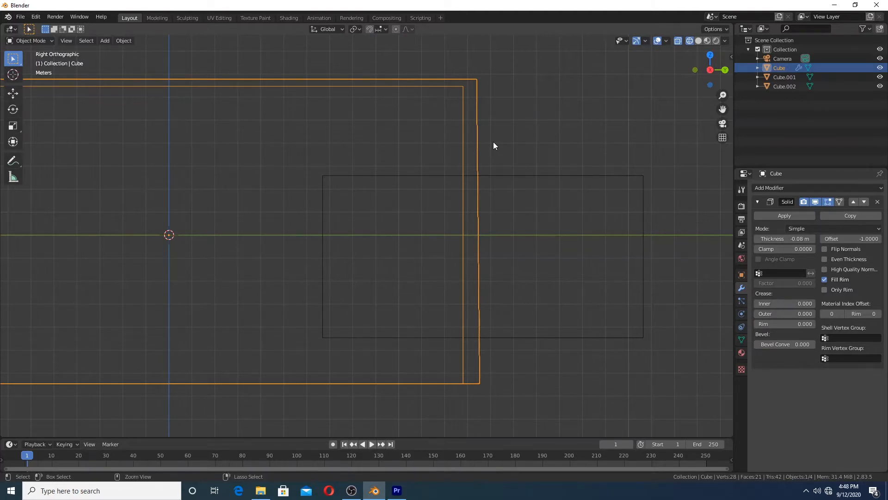
key(ctrl+a)
click(495, 161)
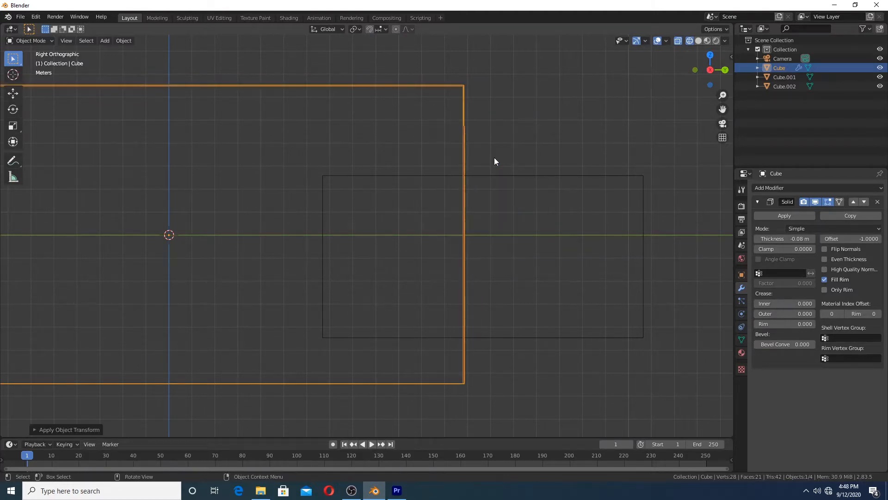
- Set the walls' Solidify thickness to -0.67 m and add a Boolean Difference modifier that subtracts the smaller box
mouse_move(785, 239)
mouse_down()
mouse_move(733, 239)
mouse_move(781, 240)
mouse_up()
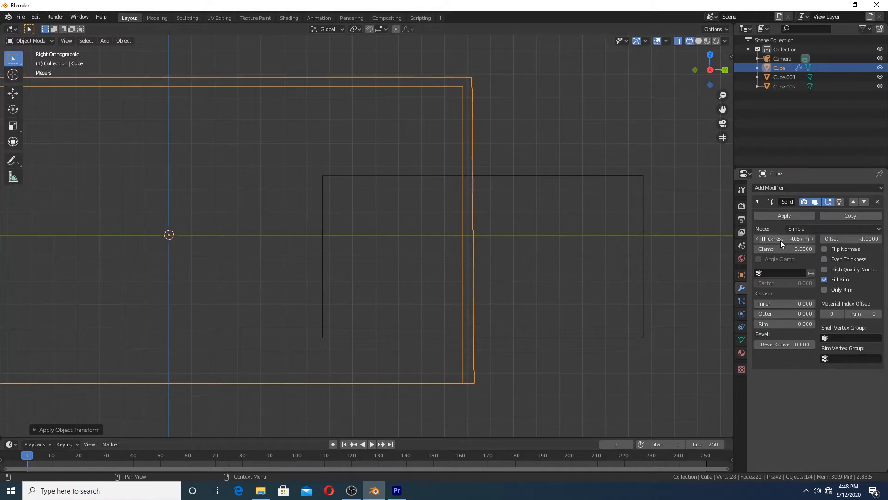
scroll(515, 169, down, 1)
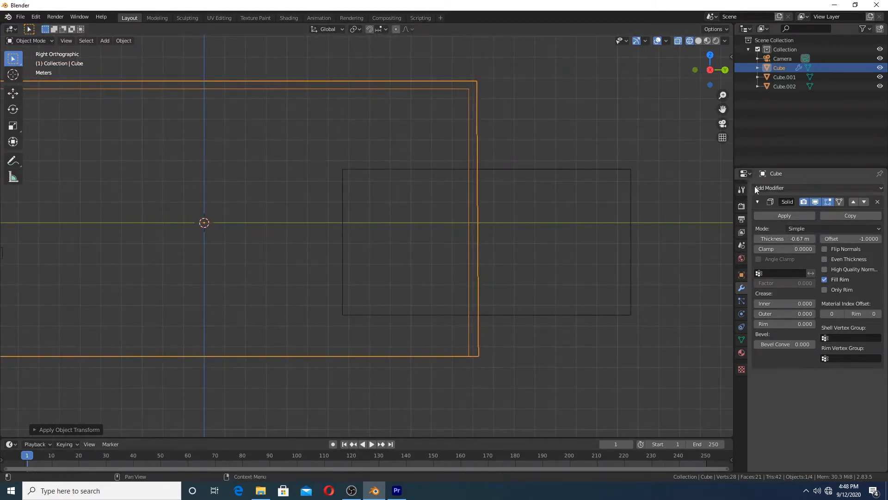
click(778, 187)
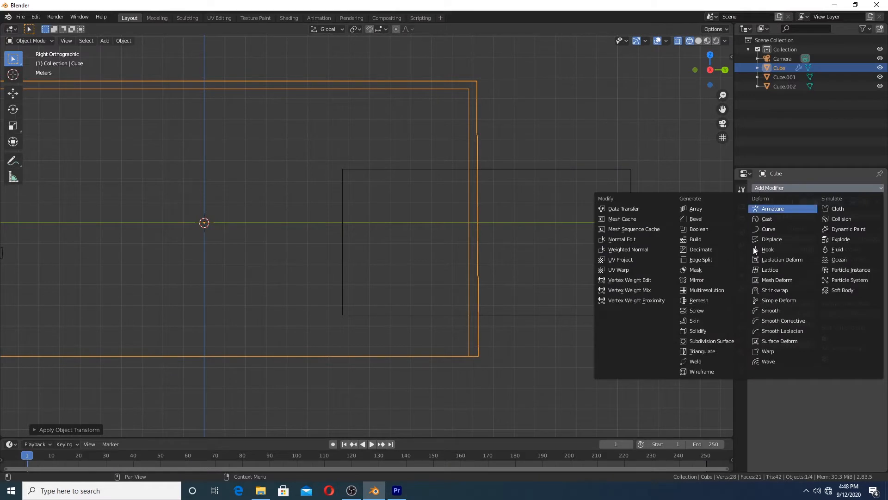
click(703, 227)
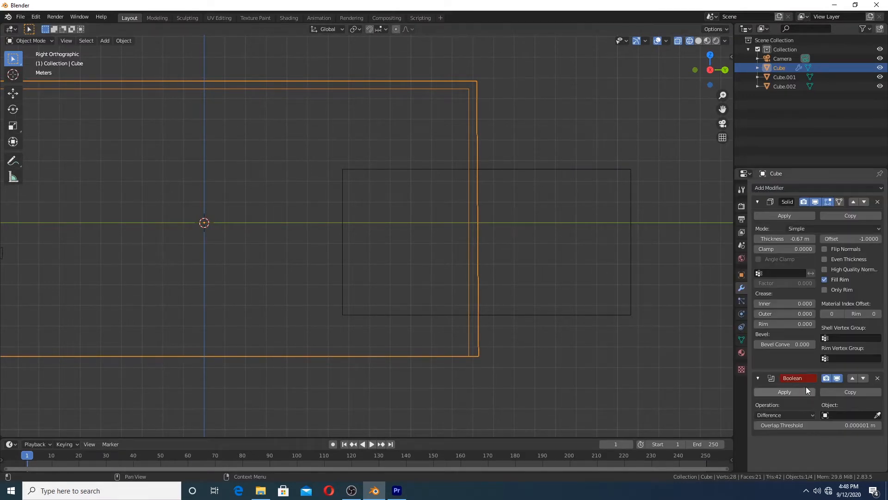
click(877, 415)
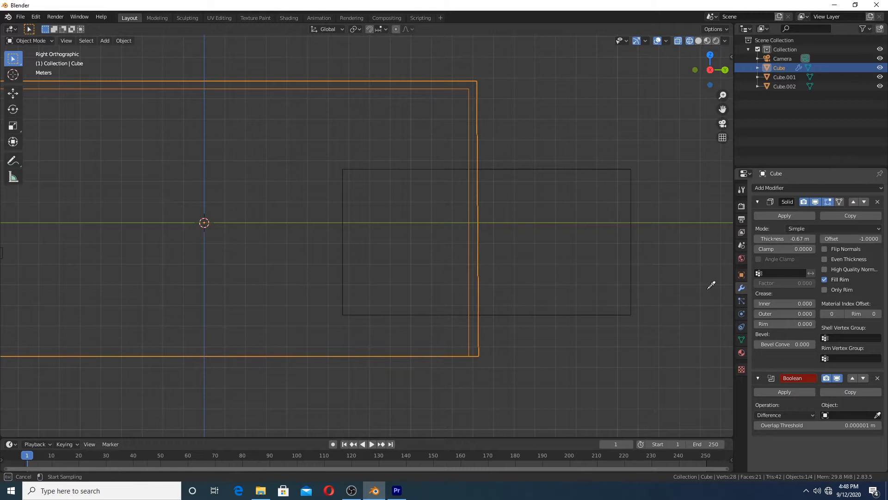
click(561, 170)
- Switch to solid shading and set the smaller box's viewport display to Bounds
key(z)
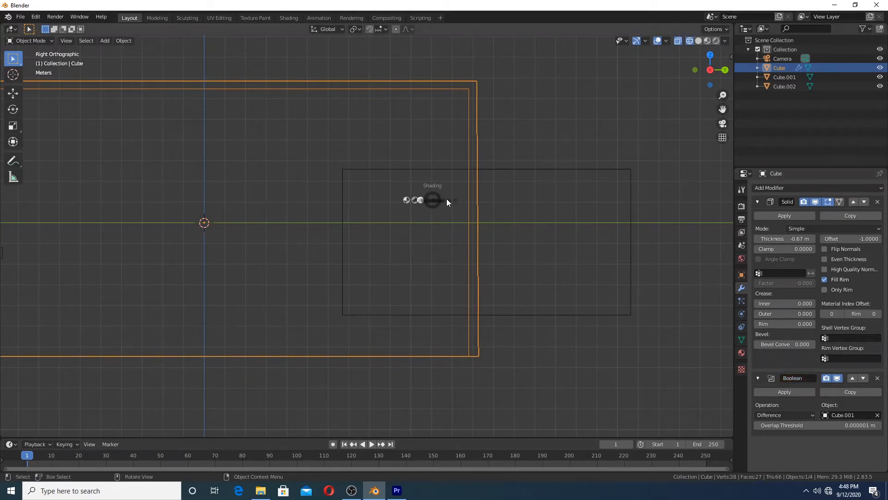
click(506, 199)
middle_drag(610, 252, 405, 184)
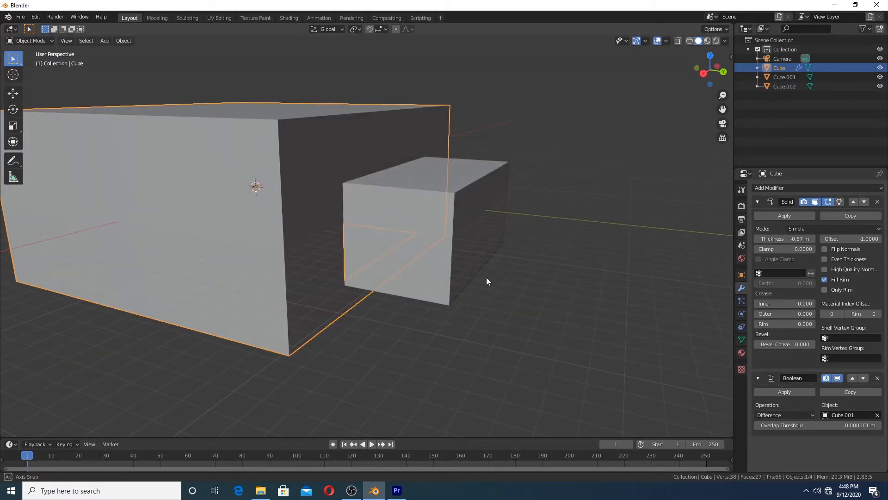
middle_drag(487, 277, 476, 310)
click(429, 185)
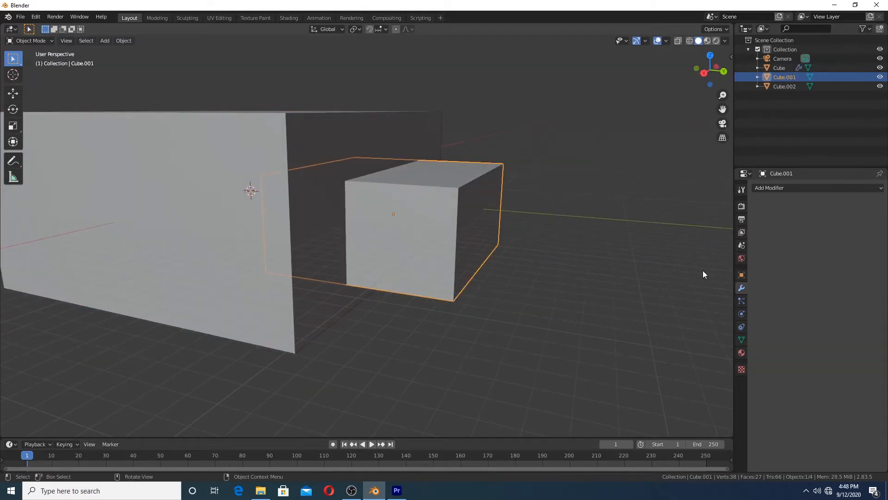
click(742, 274)
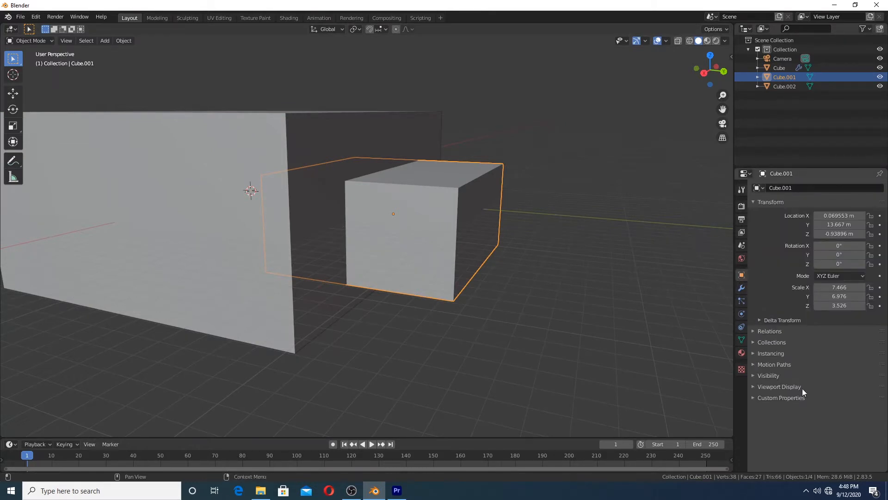
click(779, 376)
click(795, 415)
scroll(797, 407, down, 2)
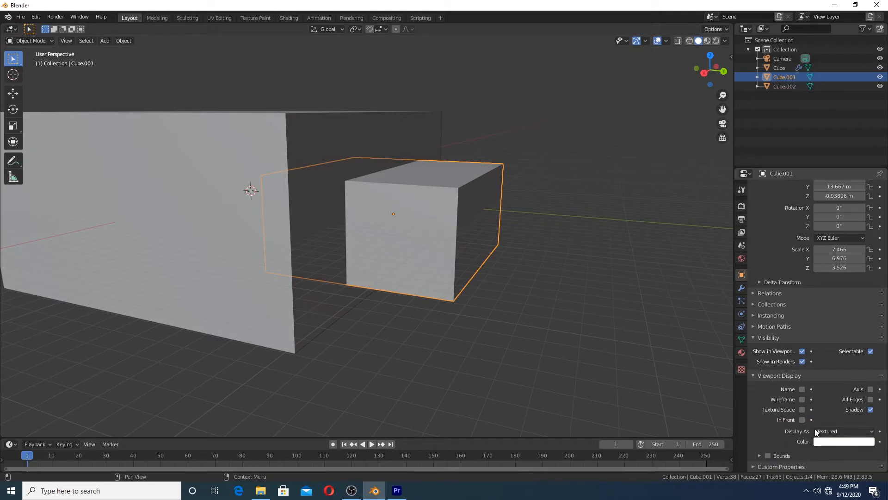
click(817, 432)
click(824, 420)
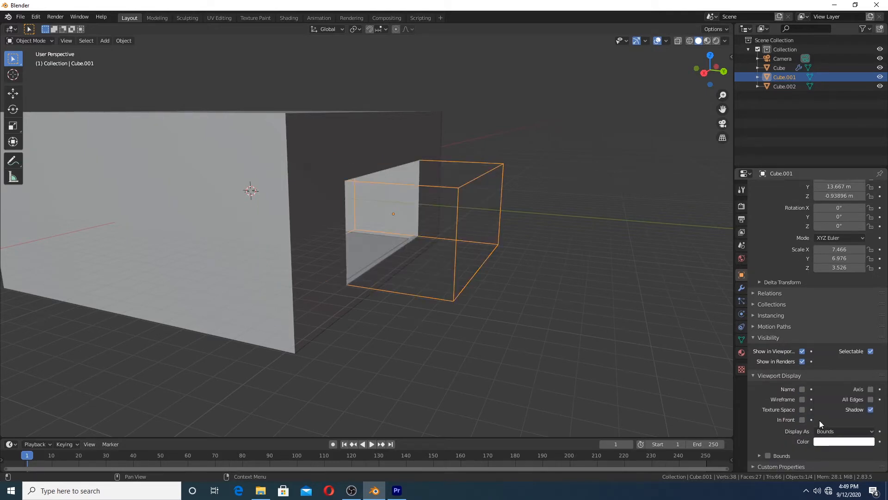
- Turn off the smaller box's visibility in both the viewport and renders, and check the window opening
click(802, 352)
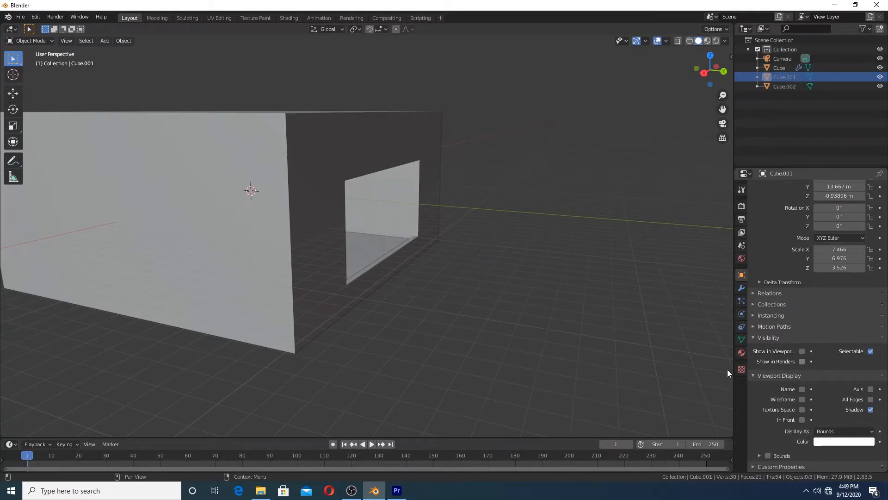
mouse_move(365, 210)
middle_down()
mouse_move(292, 210)
mouse_move(297, 187)
mouse_move(306, 184)
mouse_move(373, 195)
mouse_move(354, 199)
middle_up()
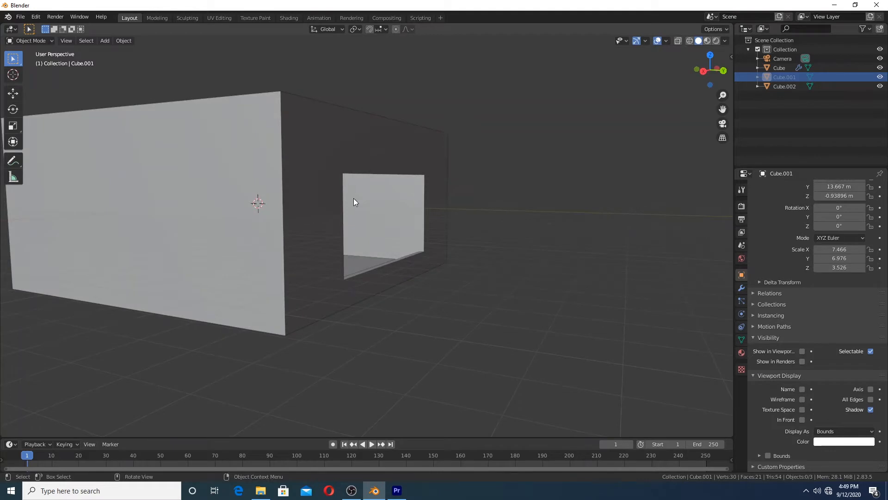
middle_drag(437, 260, 405, 272)
- Duplicate the large walls object in place from the camera view
key(KP_0)
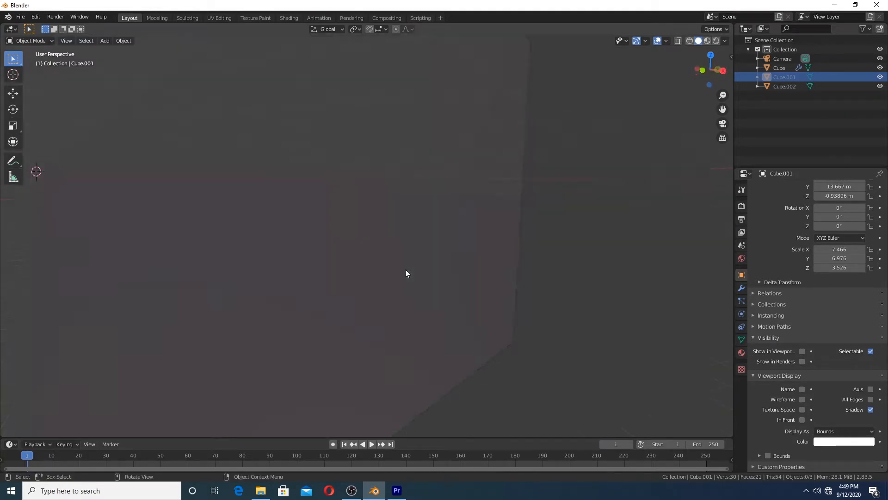
scroll(446, 290, up, 5)
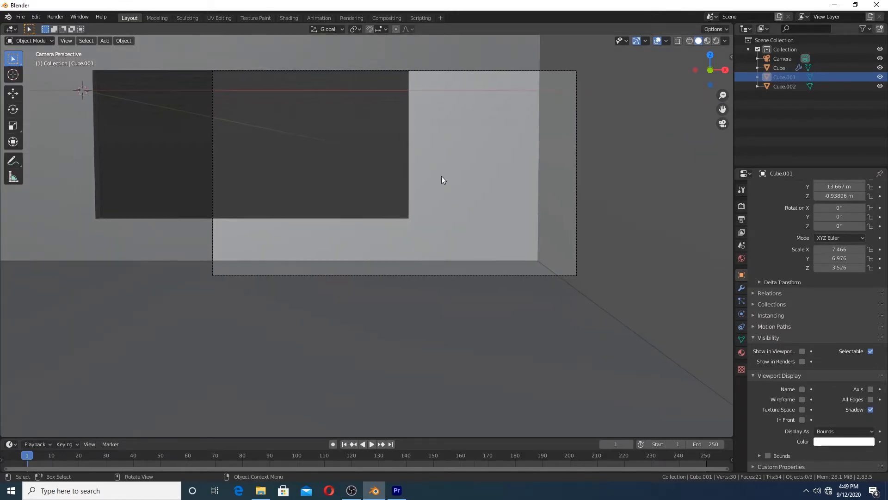
click(440, 177)
shift+middle_drag(440, 148, 466, 148)
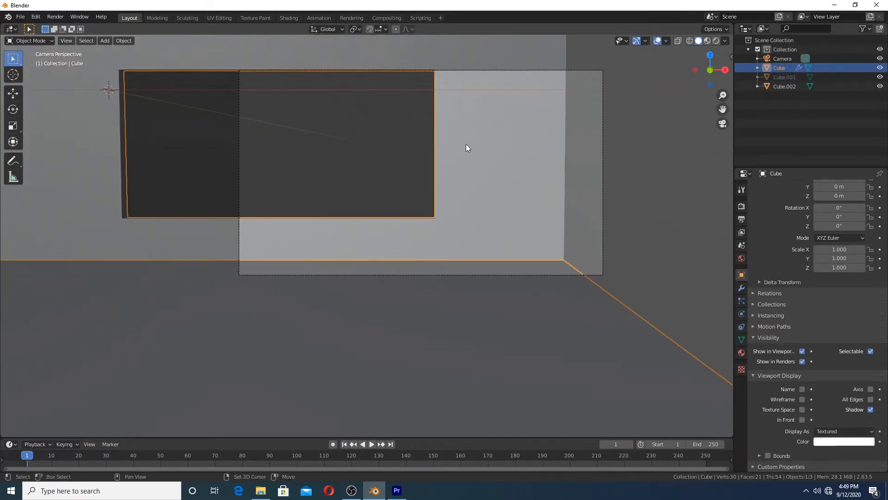
key(shift+d)
right_click(465, 126)
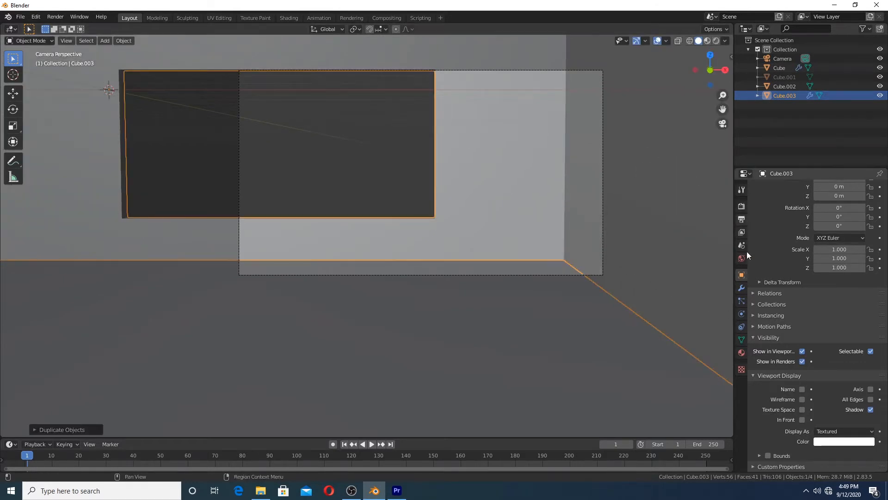
- Remove the Solidify and Boolean modifiers from the duplicated walls
click(742, 288)
click(878, 202)
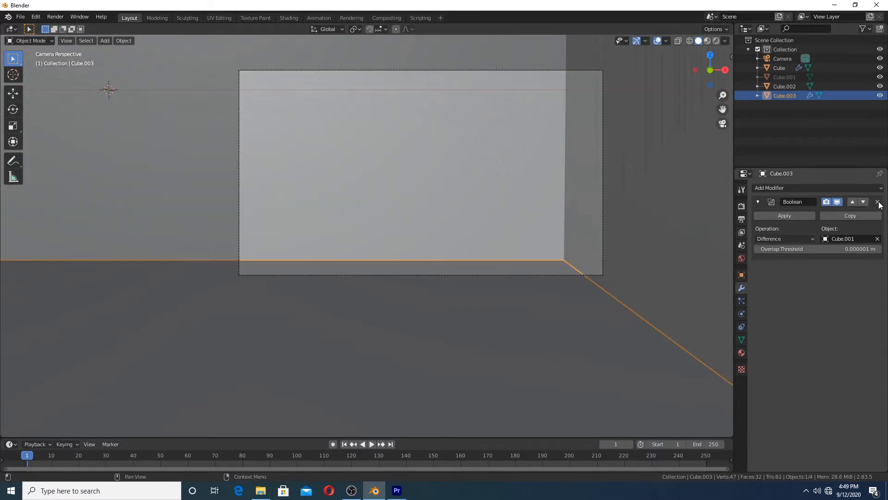
click(878, 202)
- Add a horizontal loop cut around the duplicated walls and slide it down to just above the floor
key(Tab)
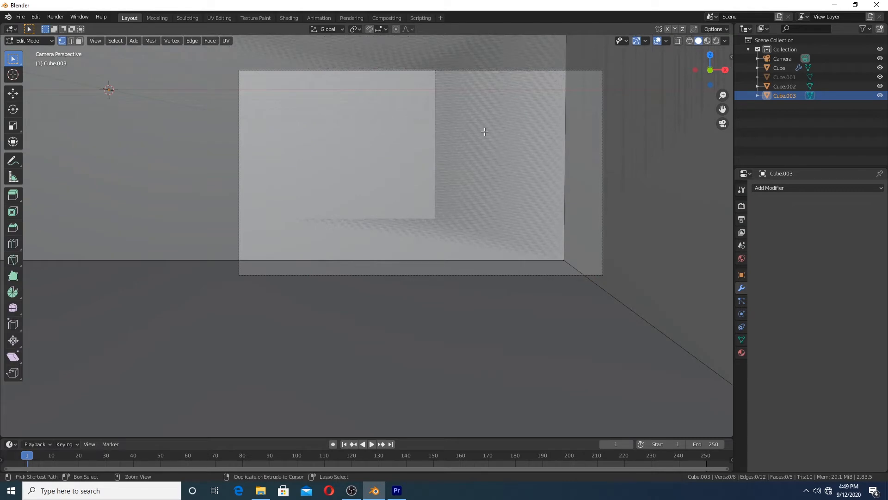
key(ctrl+r)
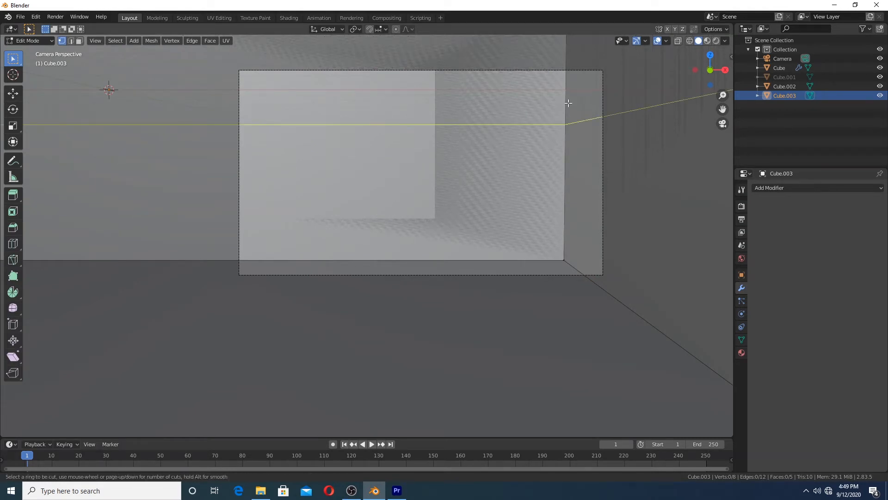
click(568, 103)
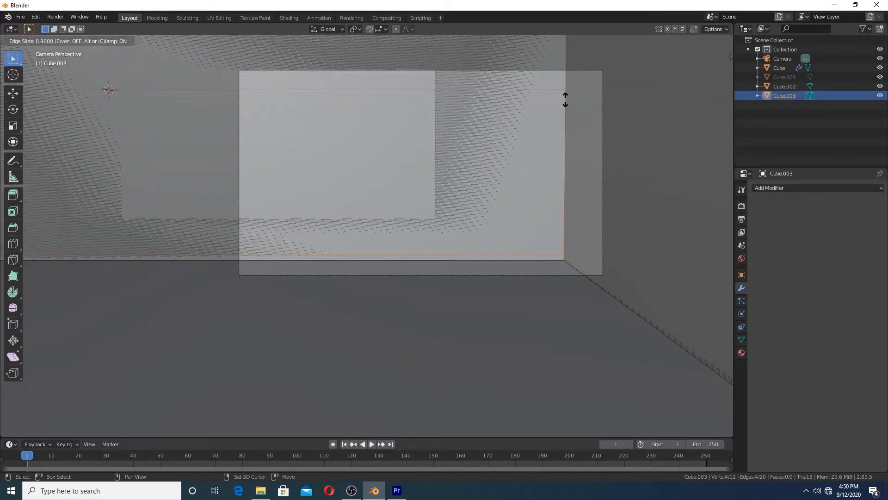
click(565, 100)
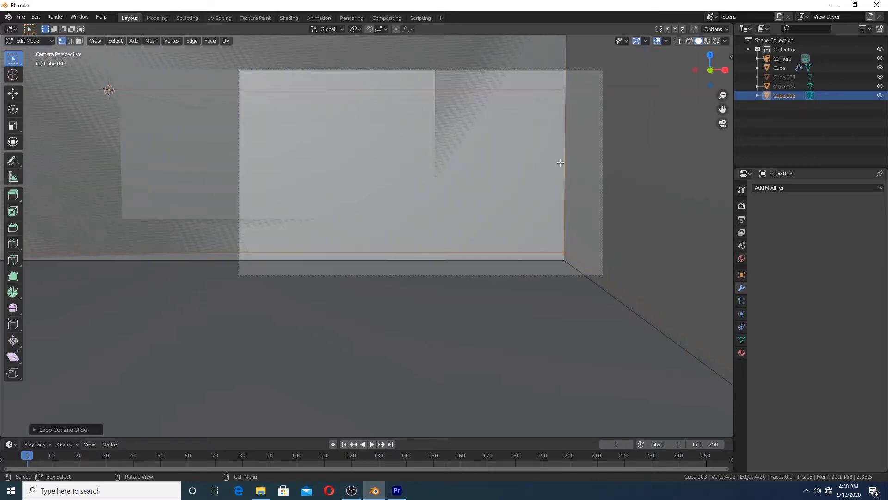
- Delete all faces of the duplicated walls except the narrow strip along the floor, leaving a baseboard
key(3)
alt+click(563, 256)
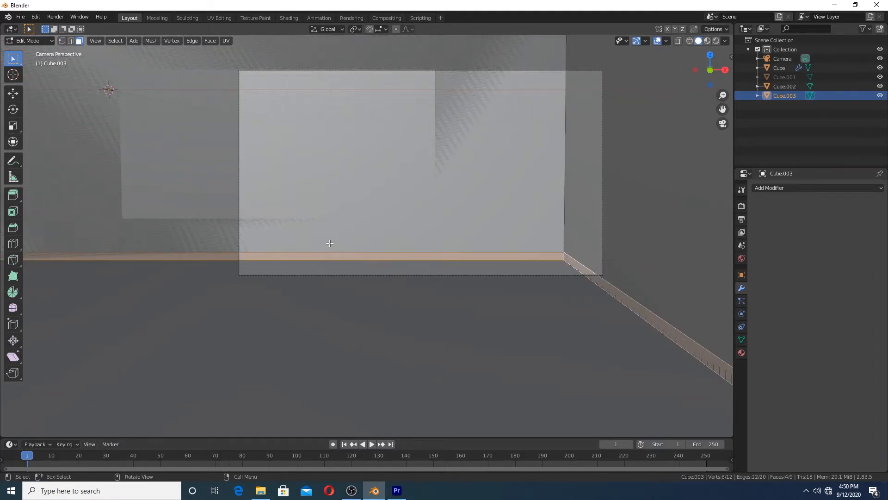
ctrl+click(493, 260)
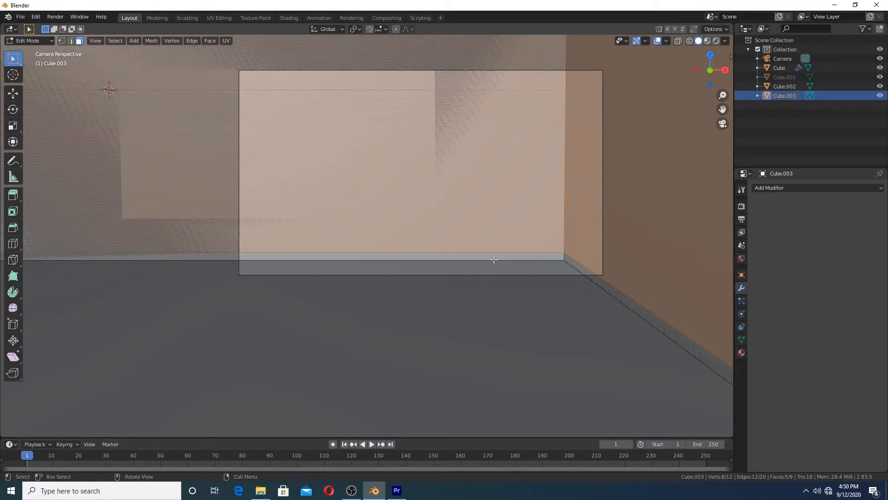
key(x)
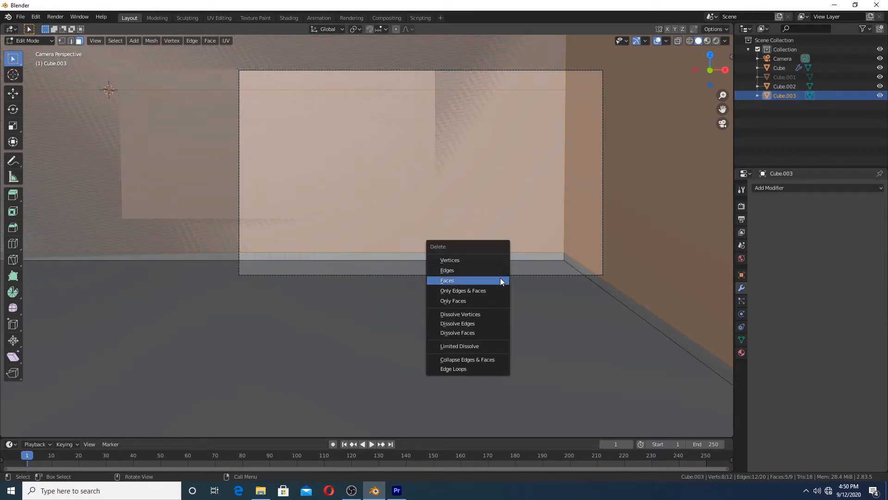
click(501, 277)
key(Tab)
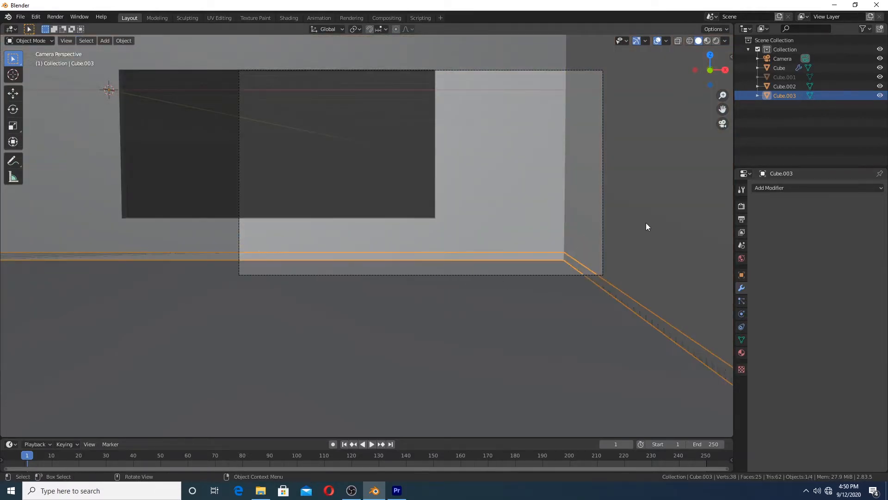
- Add a Solidify modifier to the baseboard strip with a thickness of 0.22 m
click(829, 189)
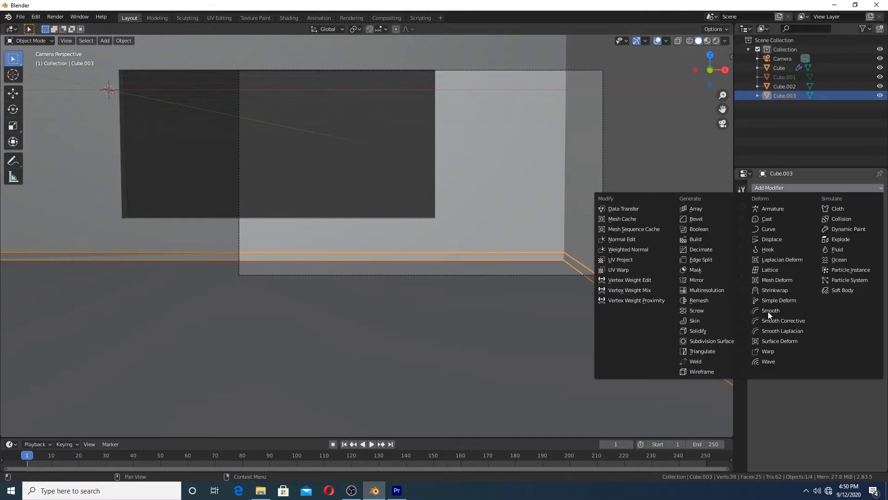
click(713, 330)
middle_drag(627, 244, 636, 263)
drag(799, 239, 848, 239)
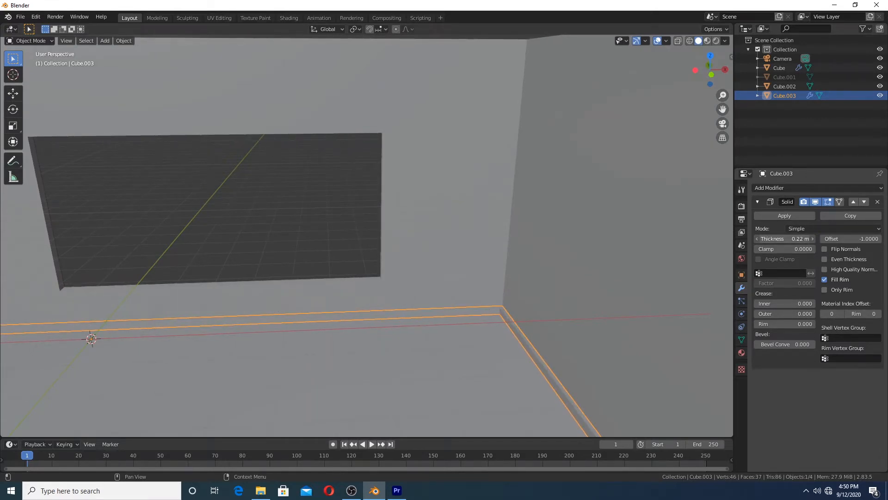
- Add a Bevel modifier to the baseboard with 3 segments and a 0.05 m offset, and check it through the camera
click(785, 188)
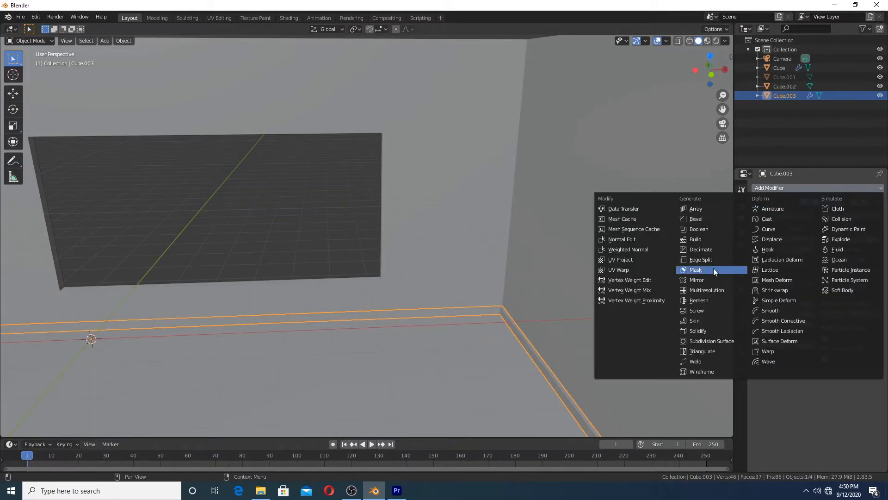
click(696, 219)
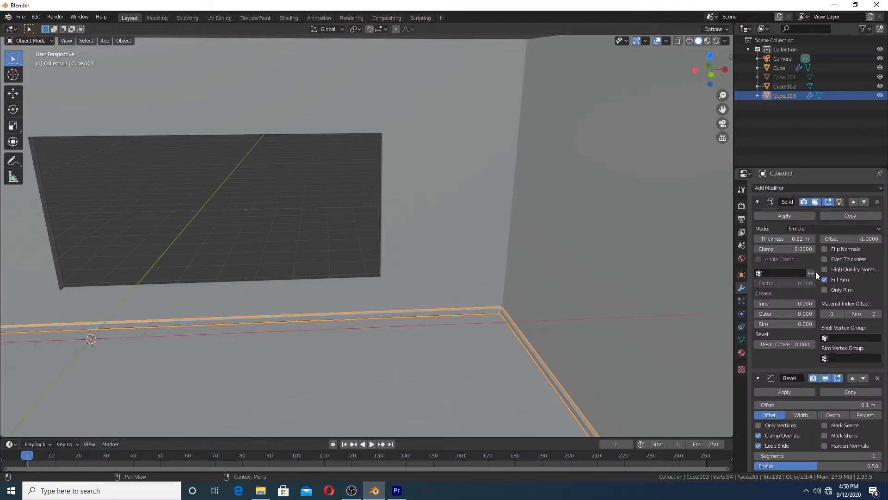
scroll(807, 402, down, 5)
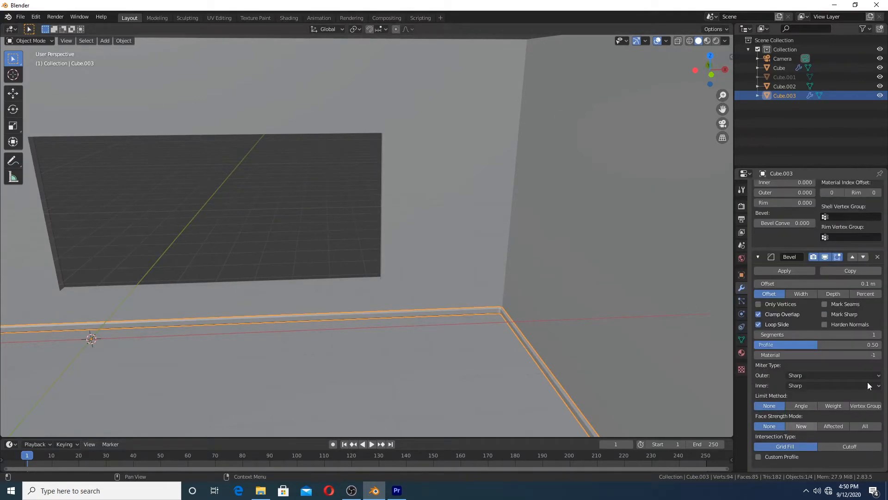
click(879, 335)
click(880, 335)
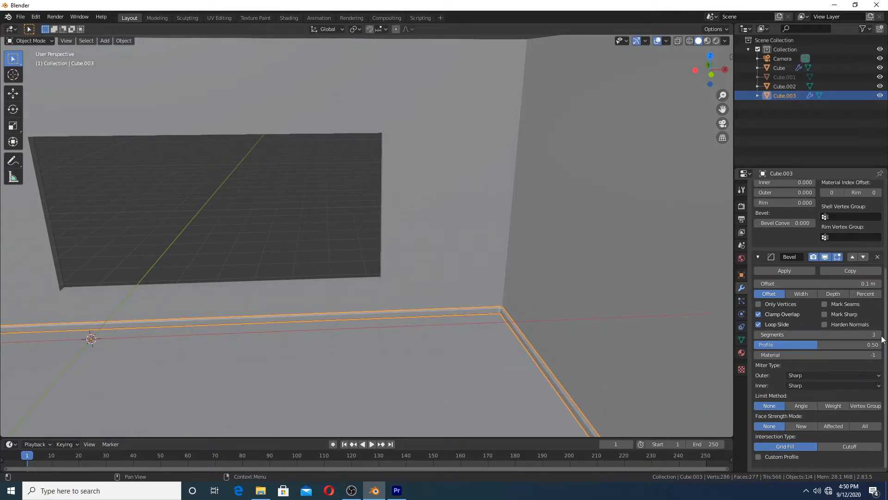
drag(817, 281, 797, 281)
click(349, 200)
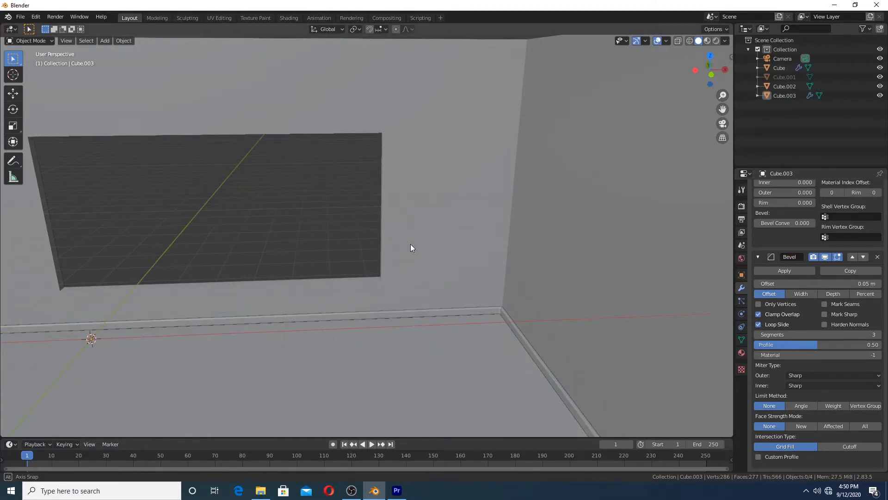
middle_drag(410, 244, 402, 220)
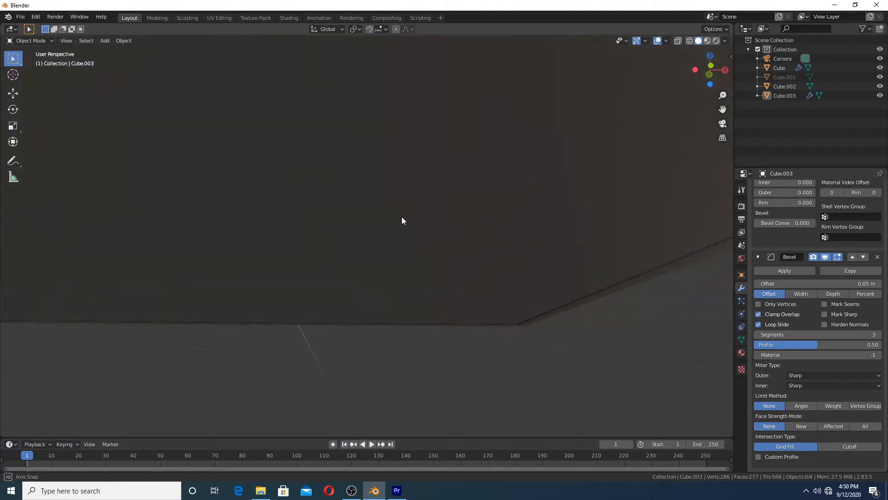
key(KP_0)
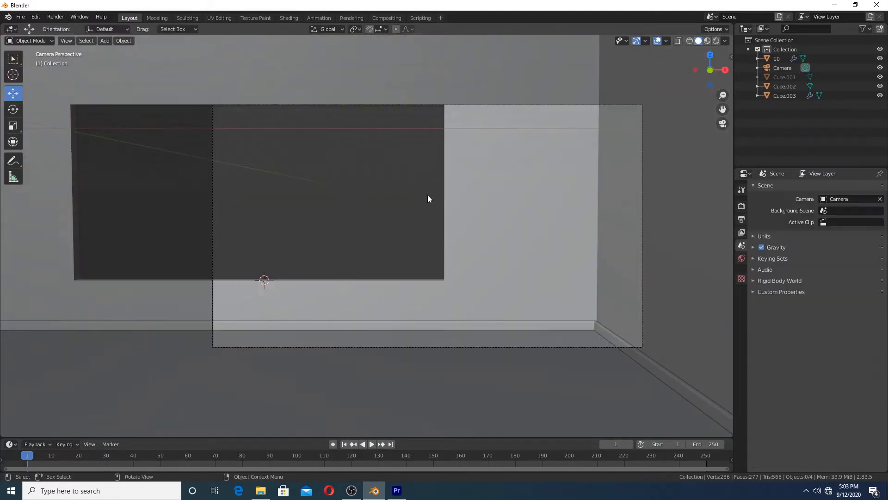
- Check in the add-on preferences that the Archimesh and Archipack mesh add-ons are enabled
click(36, 16)
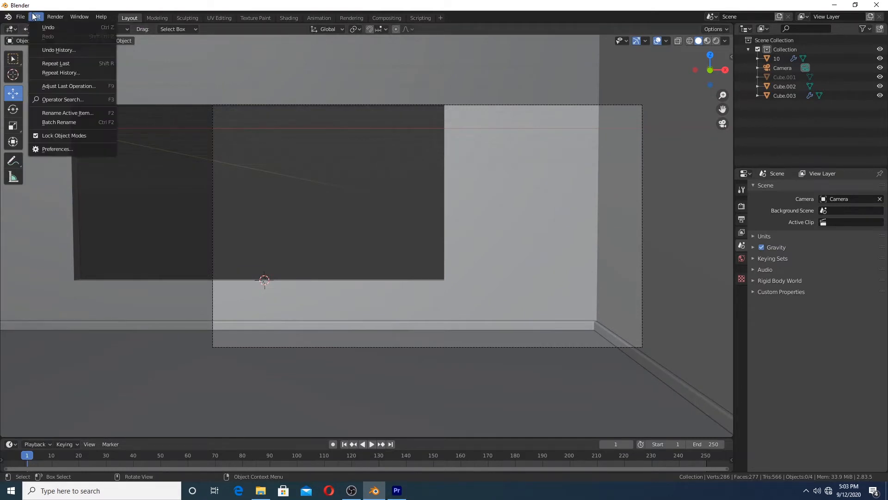
click(63, 149)
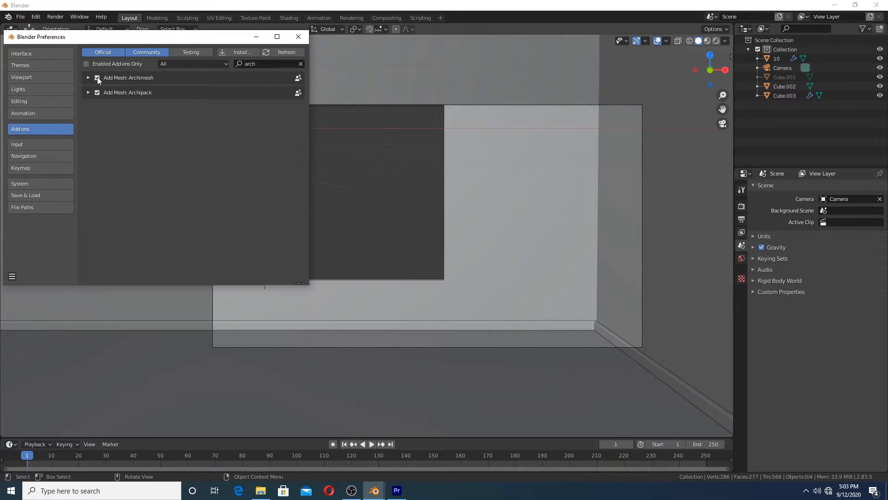
click(299, 37)
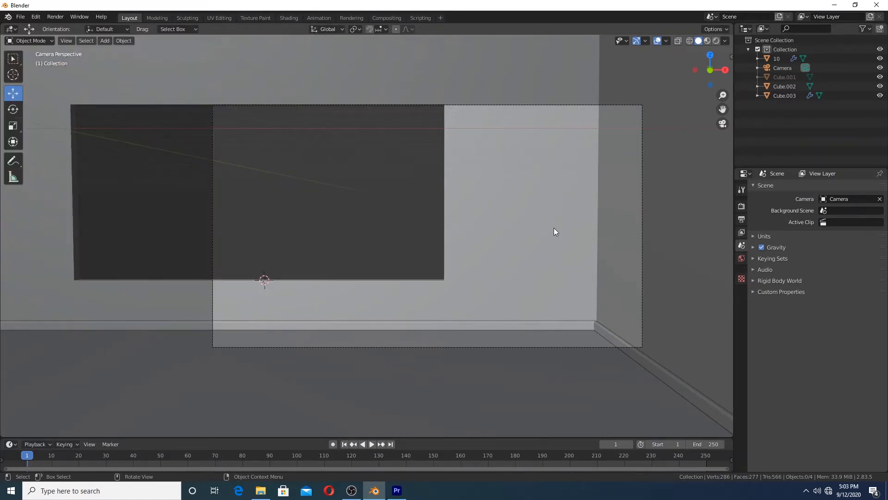
- Add an Archimesh Panel Window at the 3D cursor in the wall opening and select its frame object
key(shift+a)
mouse_move(447, 244)
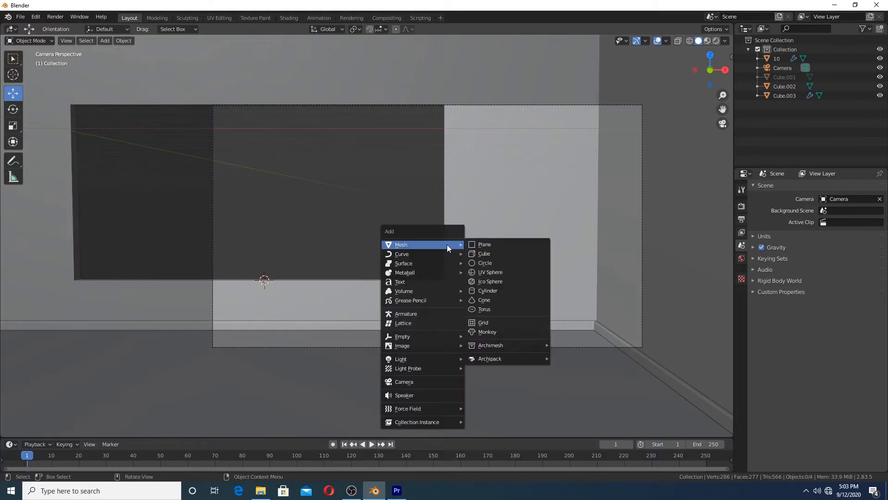
mouse_move(509, 346)
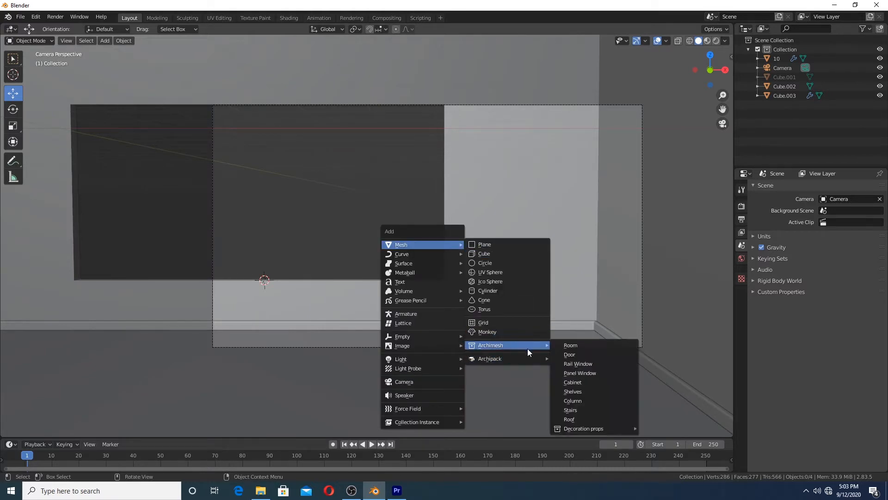
click(590, 375)
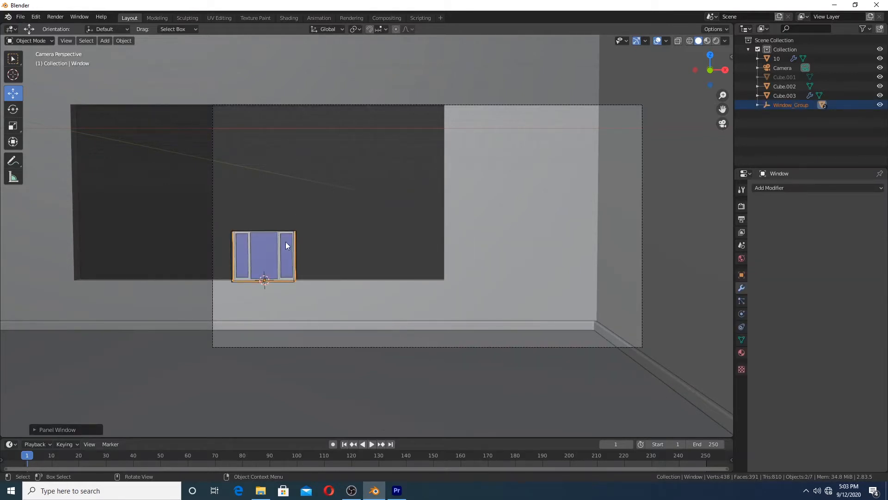
shift+middle_drag(333, 199, 419, 184)
click(348, 227)
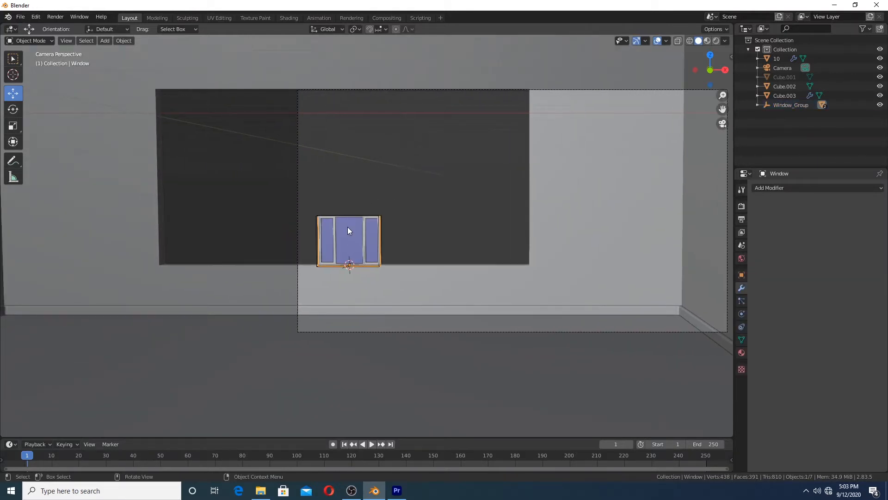
- Set the panel window's V Count to 4 and H Count to 5
key(n)
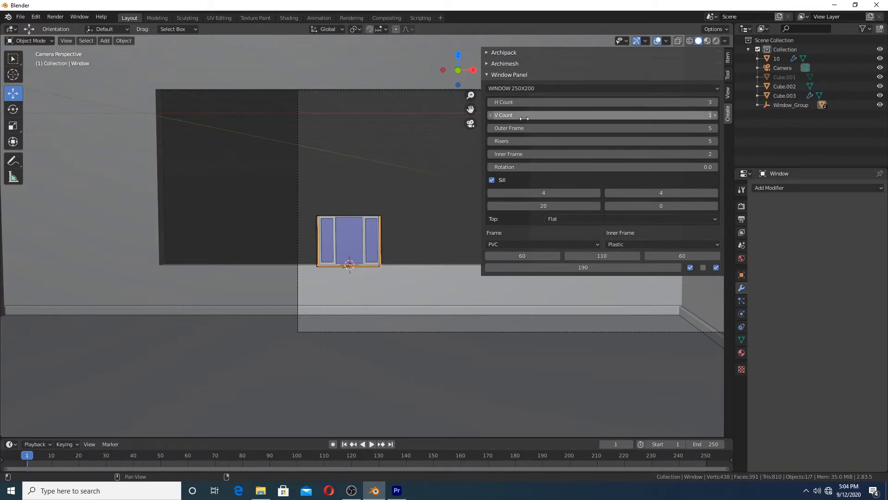
drag(537, 116, 556, 117)
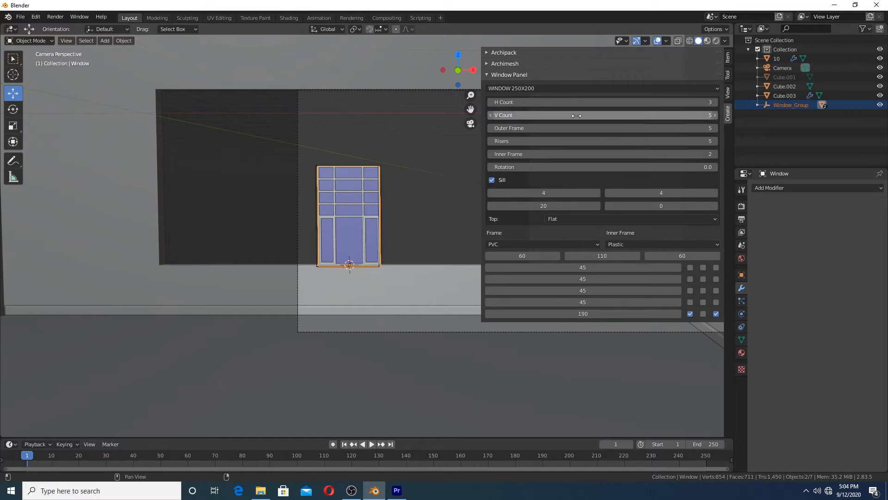
click(632, 113)
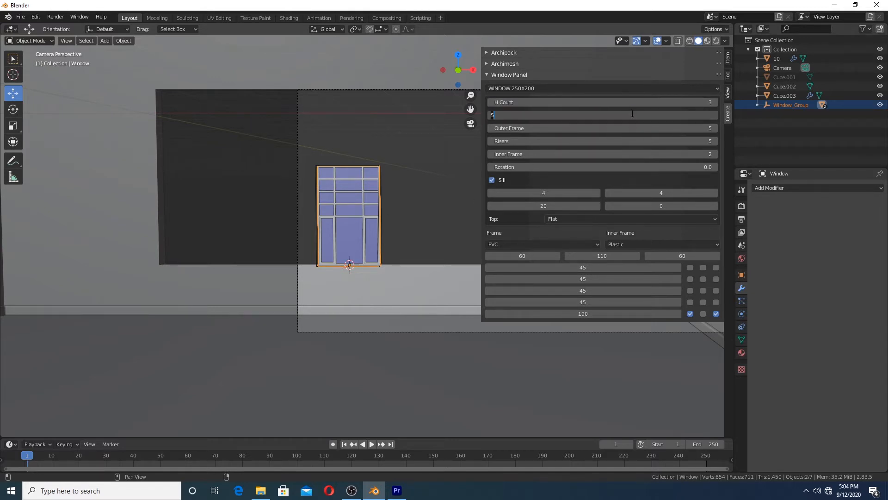
text(4)
key(Return)
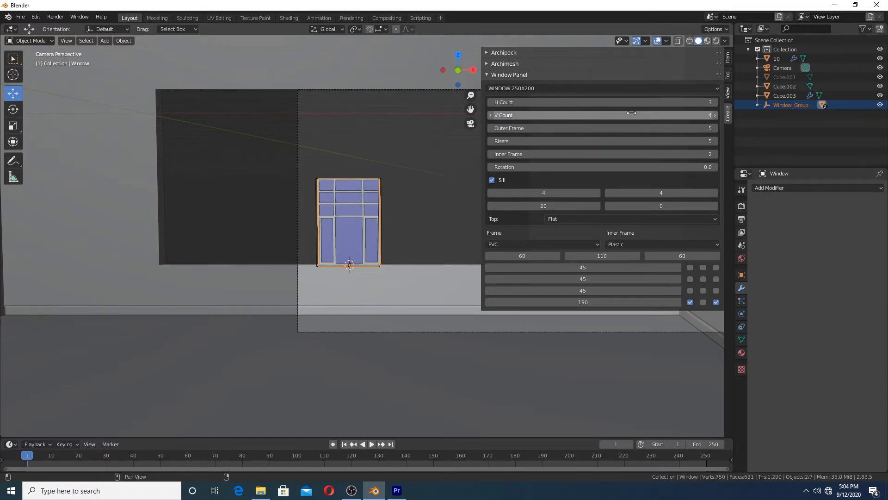
click(603, 102)
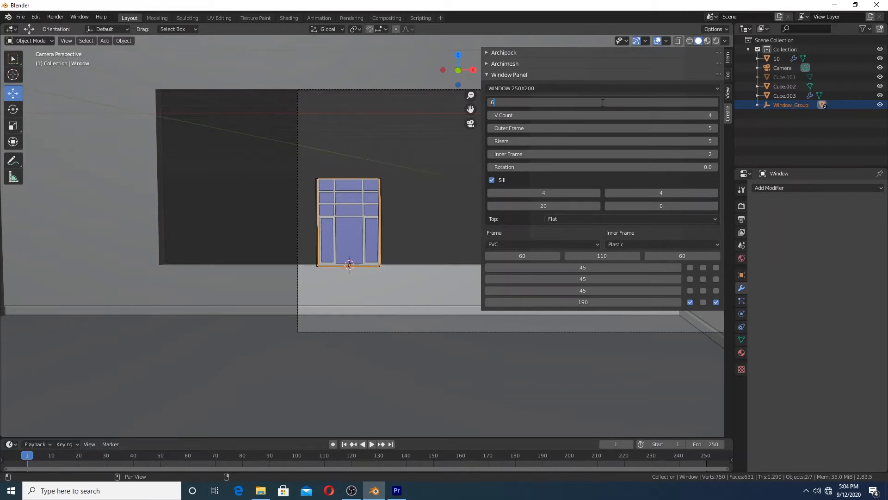
text(5)
key(Return)
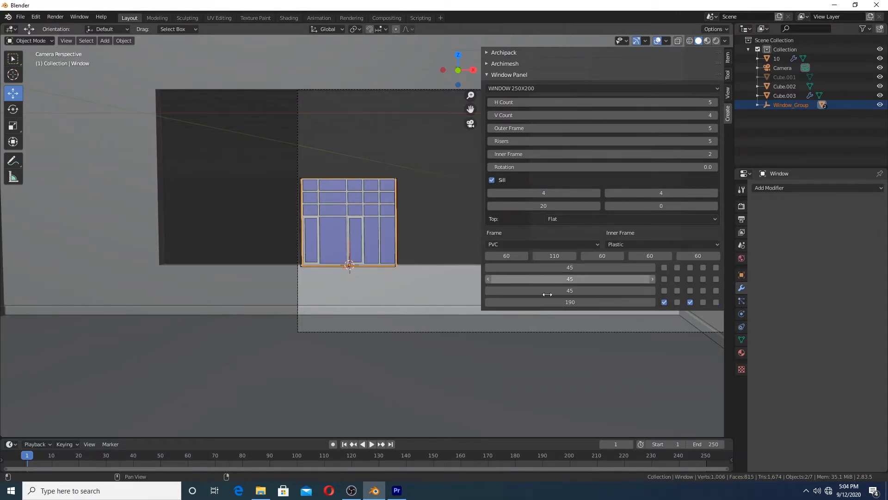
- Set the window's top row height to 95 and the second row to 120, and adjust the third row and first column sizes
drag(570, 267, 588, 282)
click(588, 282)
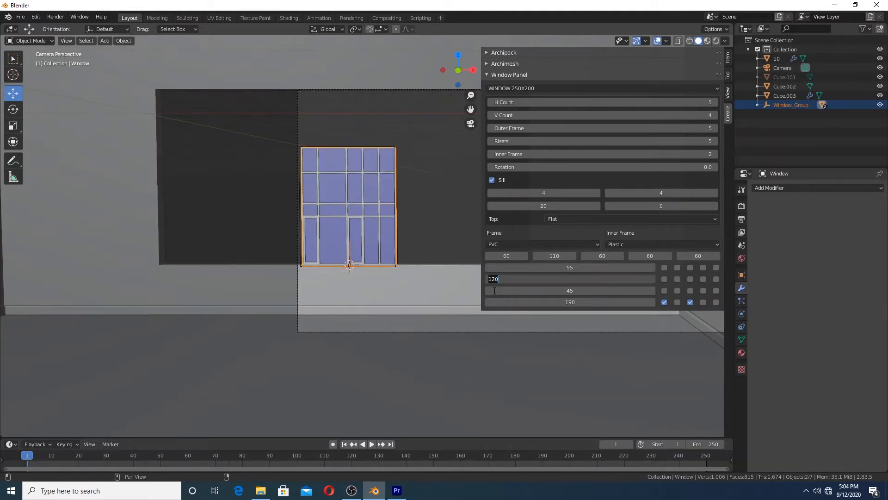
key(Return)
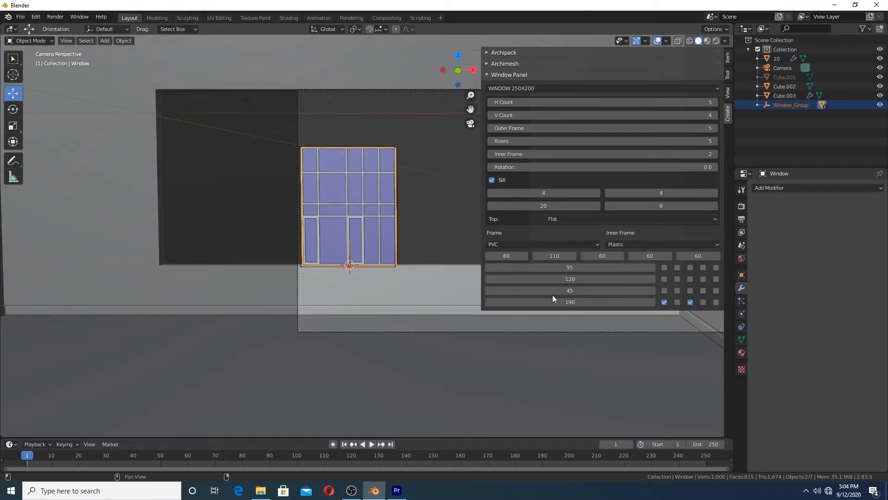
drag(551, 290, 575, 290)
mouse_move(503, 256)
mouse_down()
mouse_move(532, 260)
mouse_move(495, 261)
mouse_up()
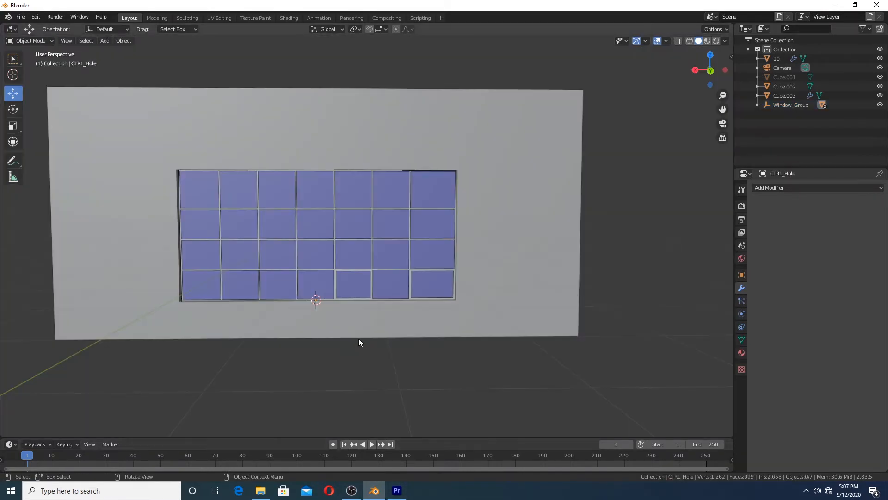
- Add a Sun light in top view and place it outside the window wall at about X -18.7 m, Y 20.9 m
scroll(356, 337, down, 1)
middle_drag(342, 303, 292, 254)
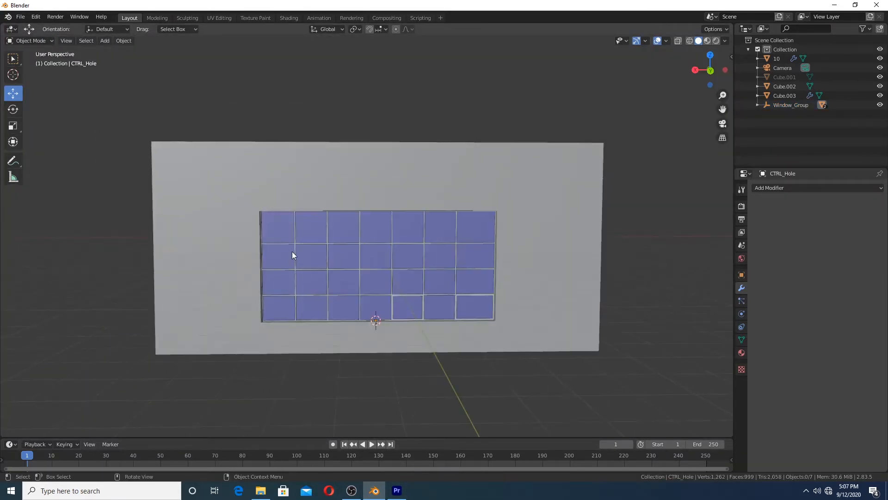
key(KP_7)
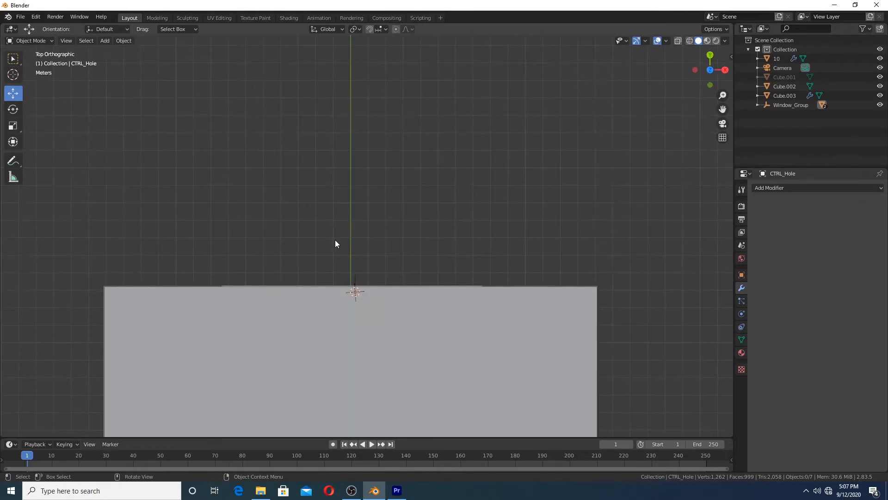
shift+middle_drag(372, 230, 394, 186)
key(shift+a)
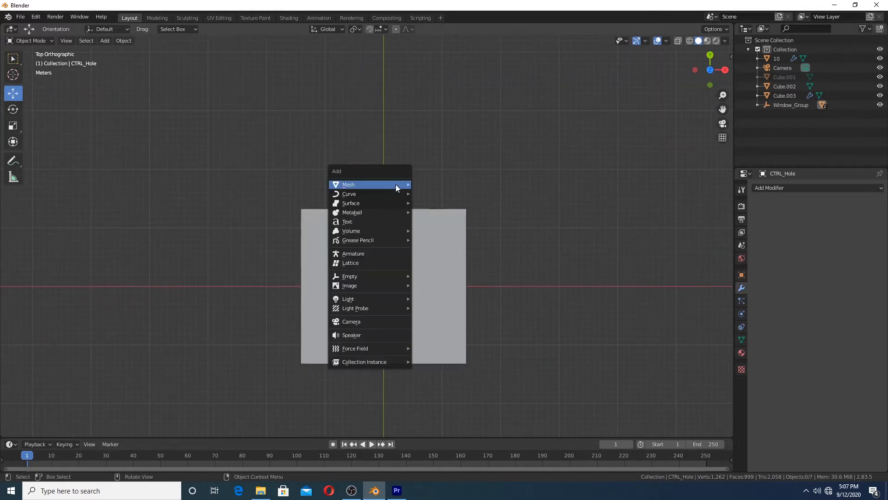
mouse_move(362, 302)
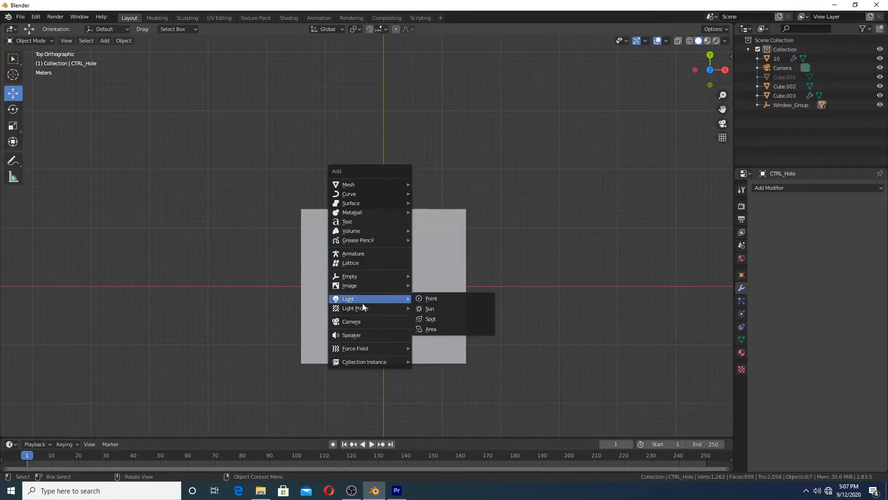
click(432, 307)
key(g)
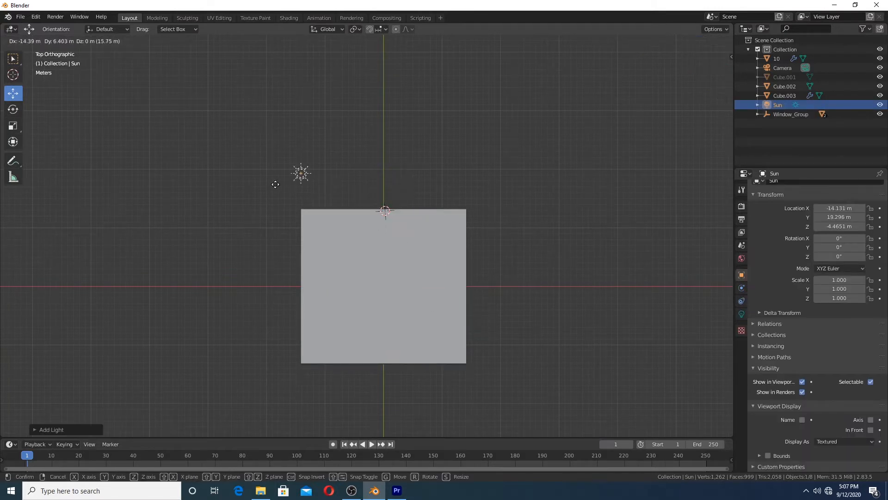
click(286, 179)
- Rotate the sun so its beam points at the window in top view, and shift it to about X -15.4 m, Y 21.6 m
key(r)
key(r)
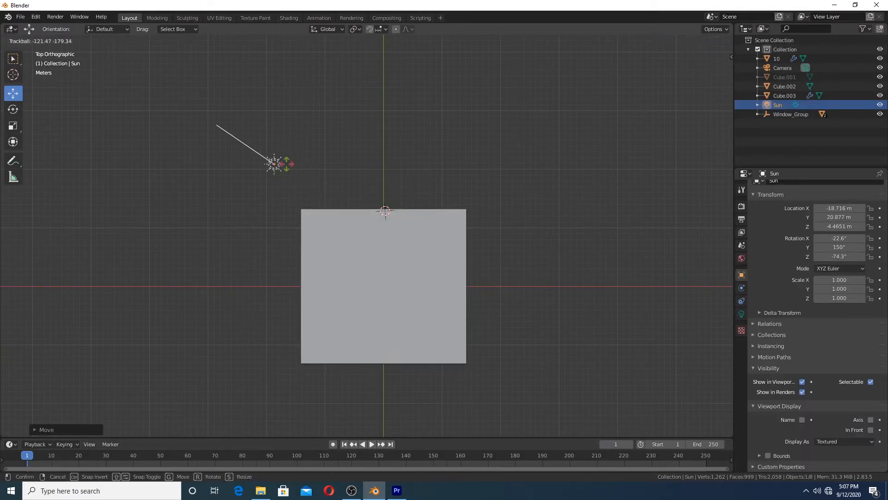
click(390, 247)
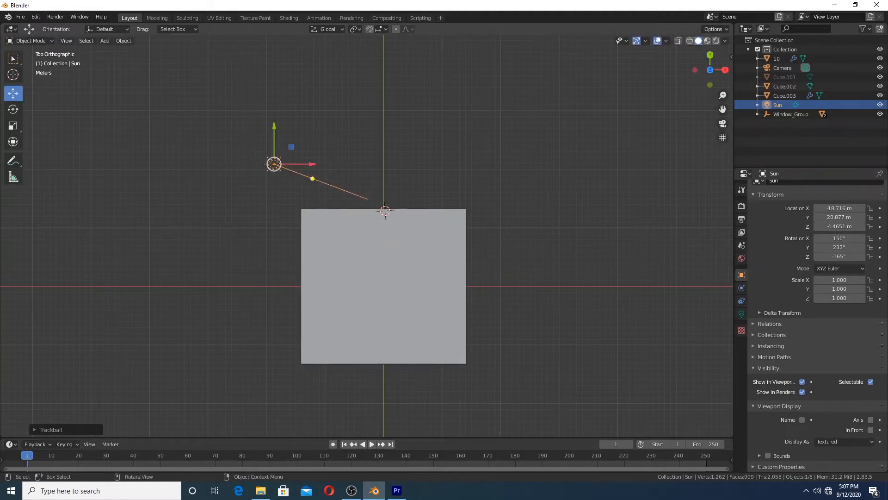
key(r)
click(449, 243)
key(g)
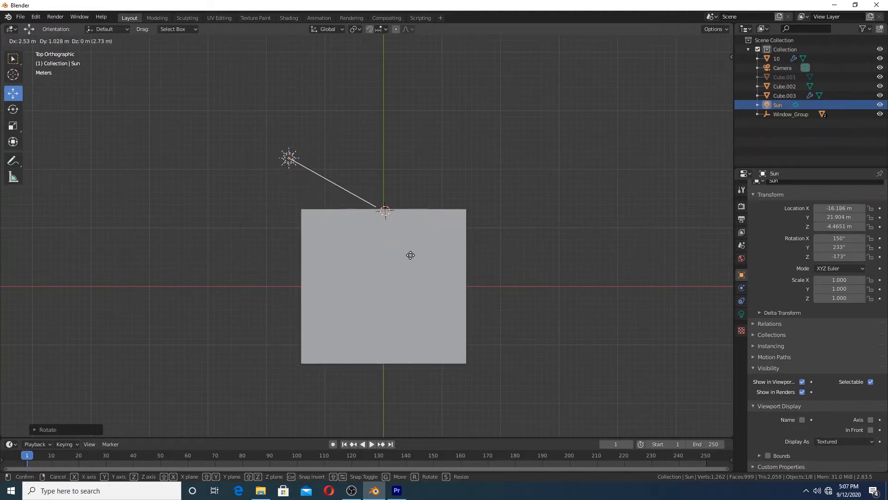
click(414, 257)
key(r)
key(r)
click(427, 253)
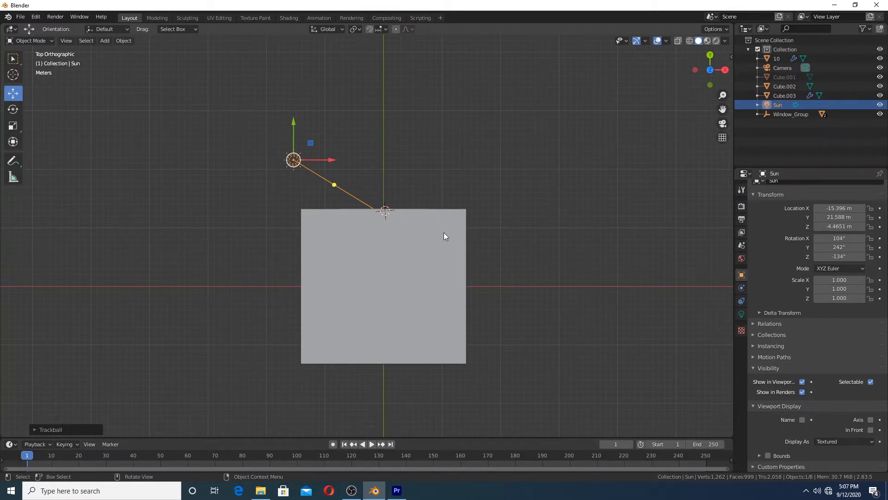
- In wireframe camera view, raise the sun to about Z 6.4 m and rotate its beam to slope down across the window
key(KP_0)
key(z)
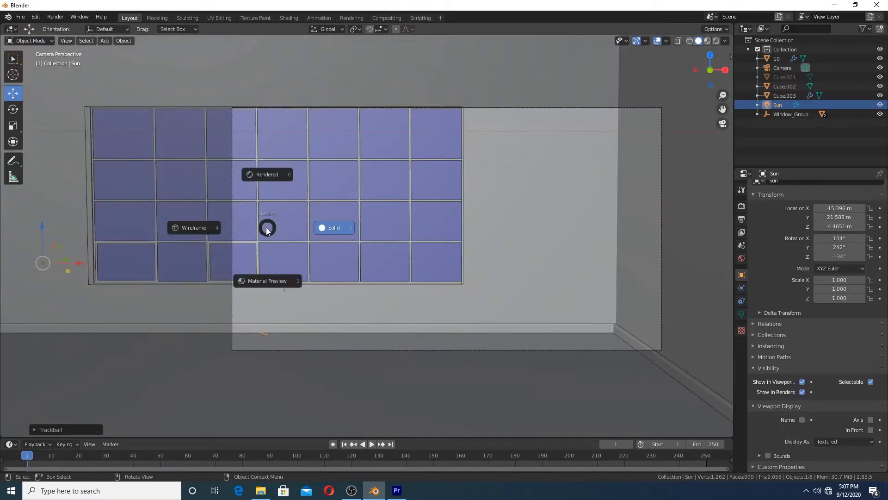
click(211, 224)
key(g)
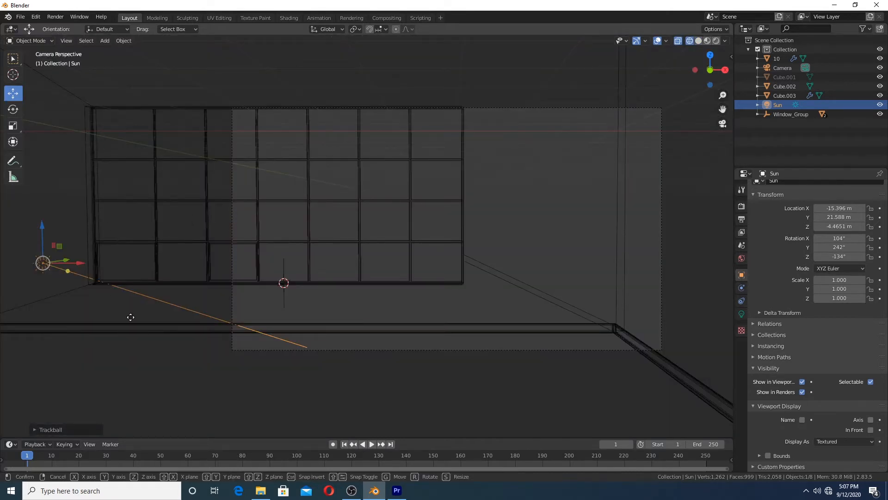
click(150, 122)
key(r)
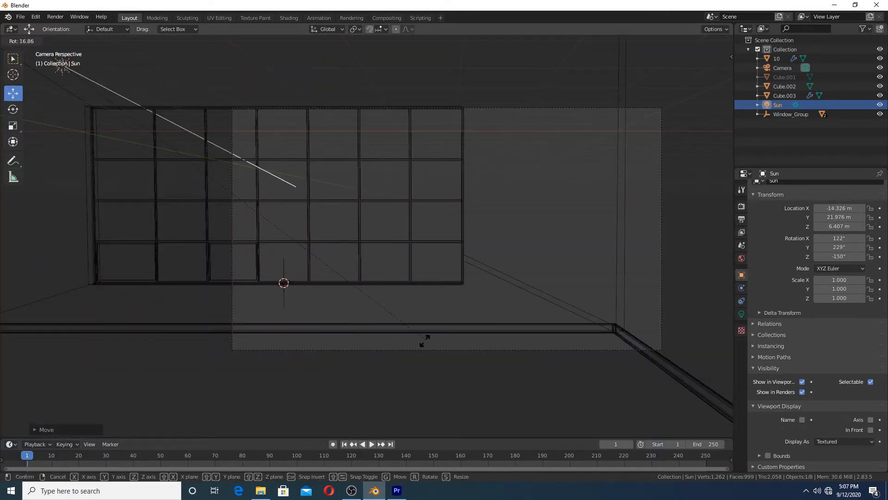
click(392, 384)
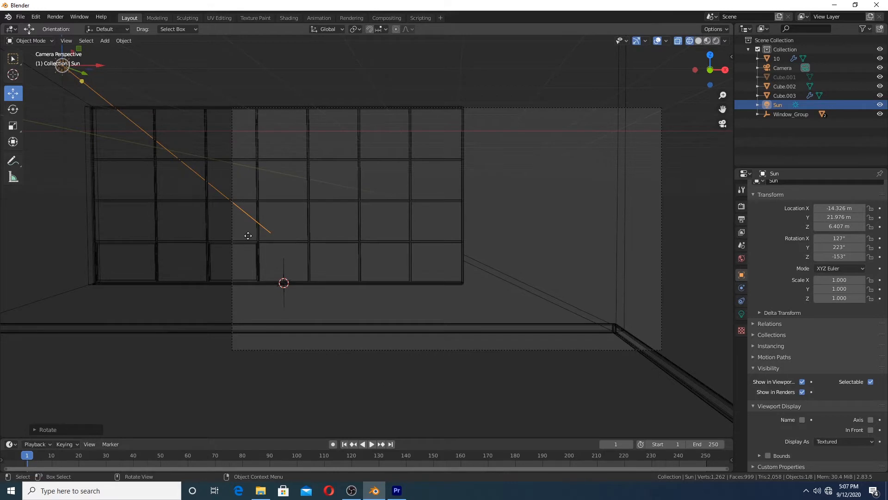
- Refine the sun's angle to about 120°, 220°, -146° and move it to about X -12.8 m, Y 21.9 m, Z 5.4 m
key(g)
click(278, 240)
key(r)
key(r)
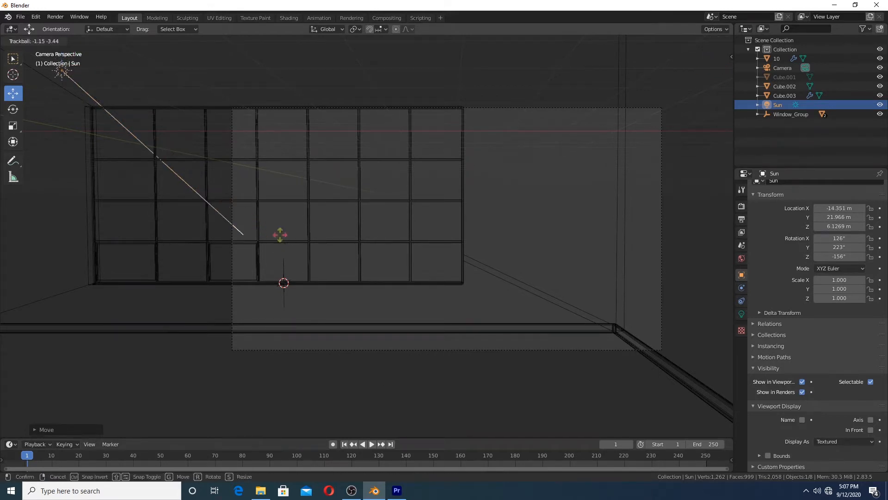
click(281, 225)
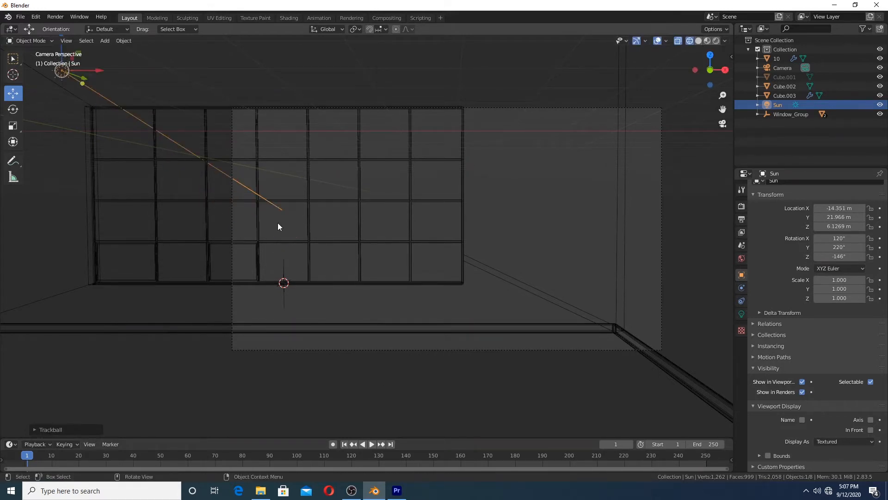
click(263, 197)
- In solid shading, scale the sun to about 1.2 and move it to about X -14.8 m, Y 22 m, Z 6.6 m
key(z)
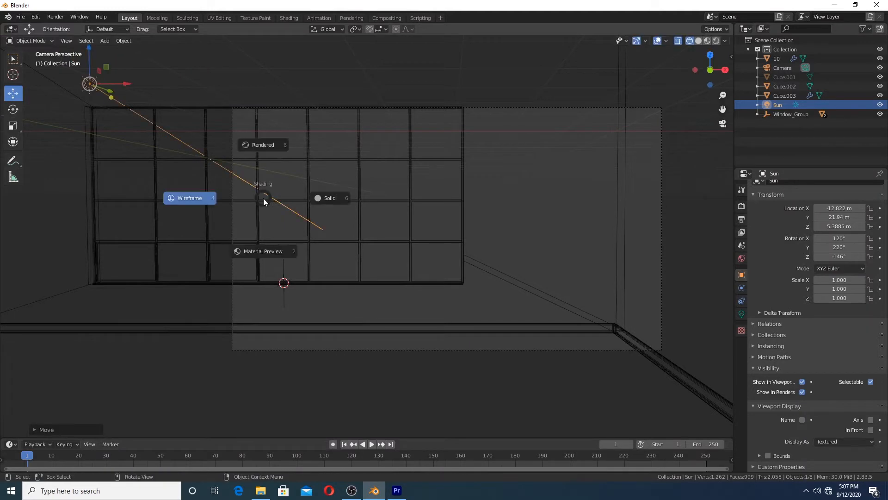
click(315, 214)
scroll(316, 210, down, 2)
key(g)
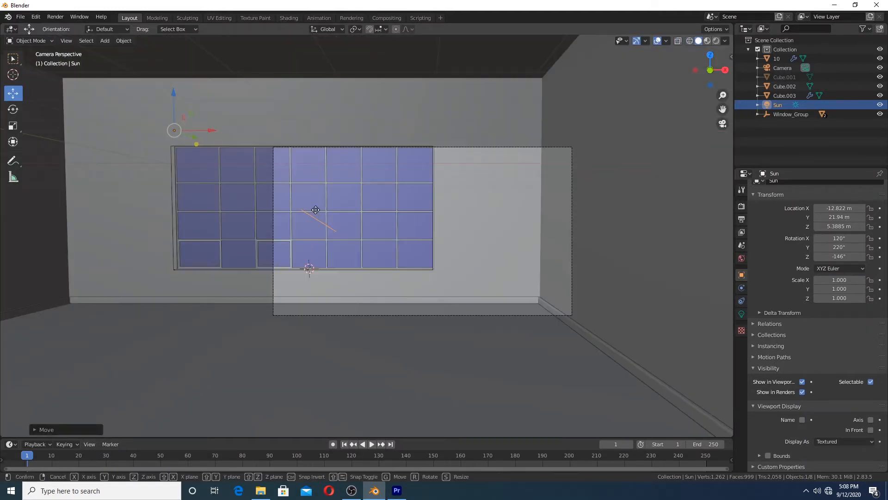
key(s)
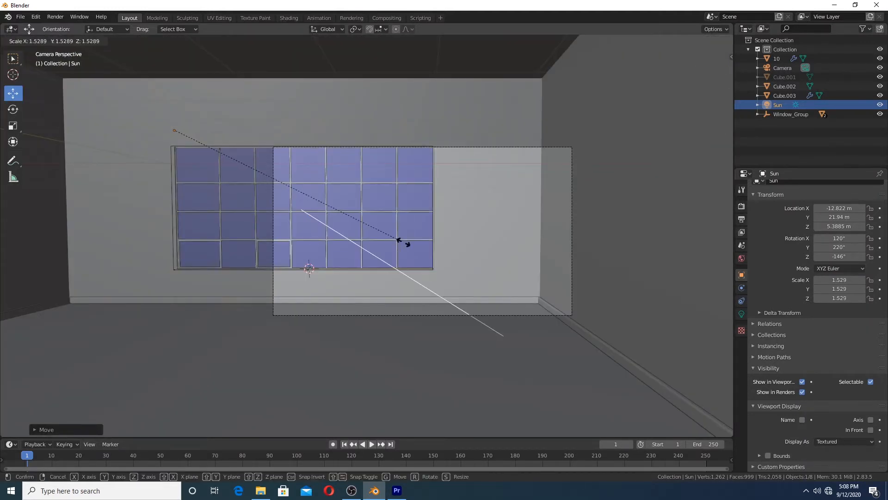
click(356, 219)
key(g)
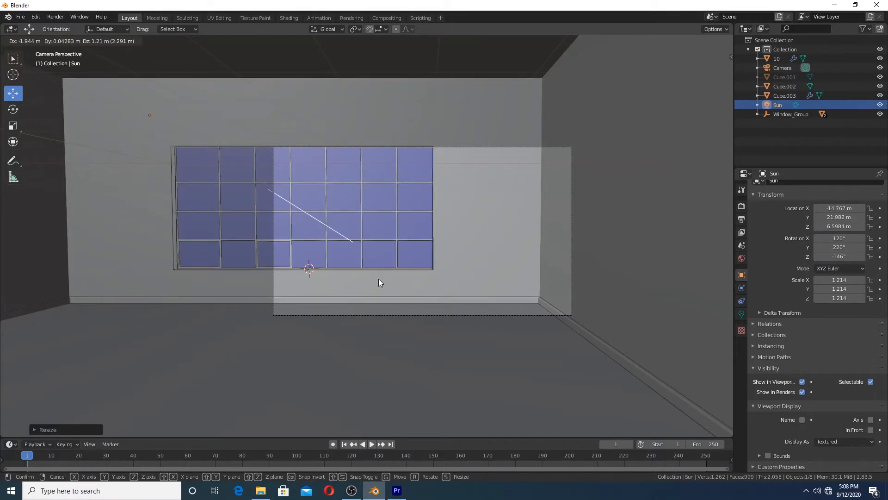
click(379, 282)
- Set the scene's render engine to Cycles
click(741, 258)
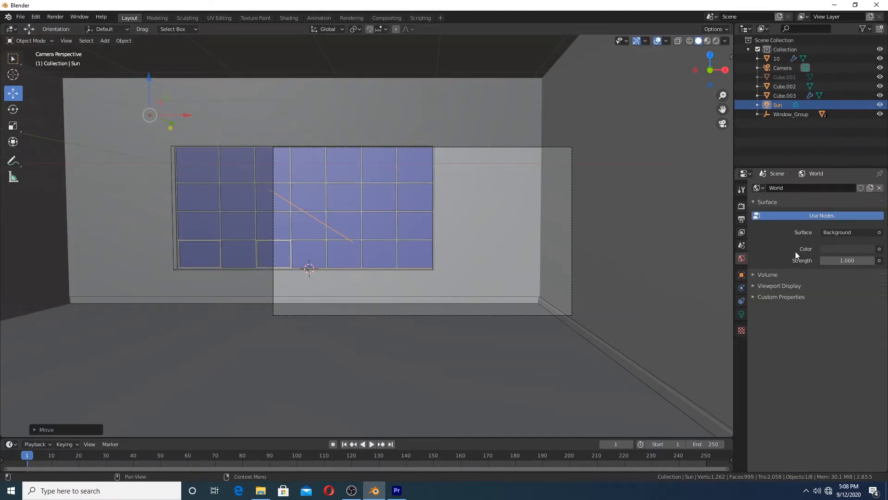
click(741, 191)
click(742, 206)
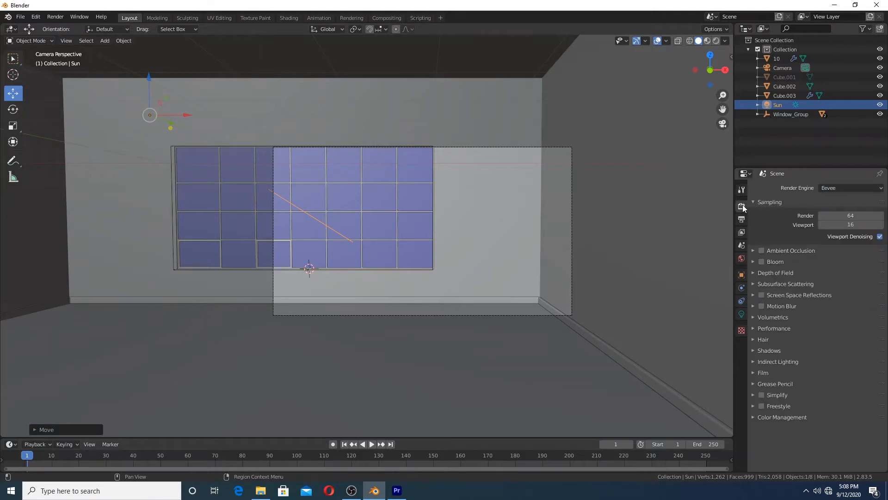
click(829, 189)
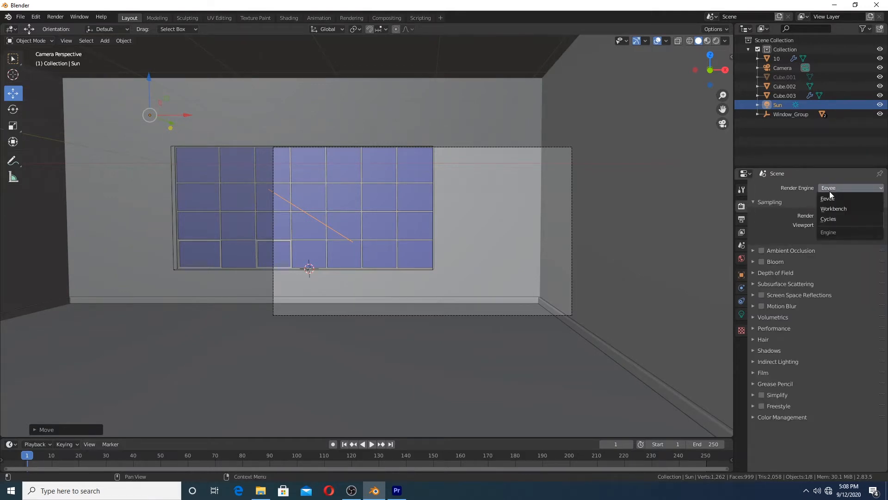
click(833, 220)
- Assign an Environment Texture to the world background color, widening the properties area for easier access
click(742, 258)
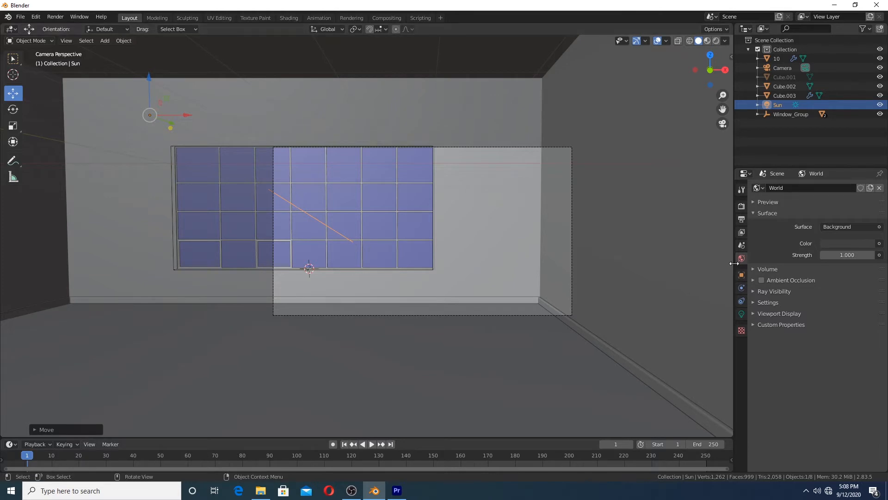
drag(733, 263, 669, 263)
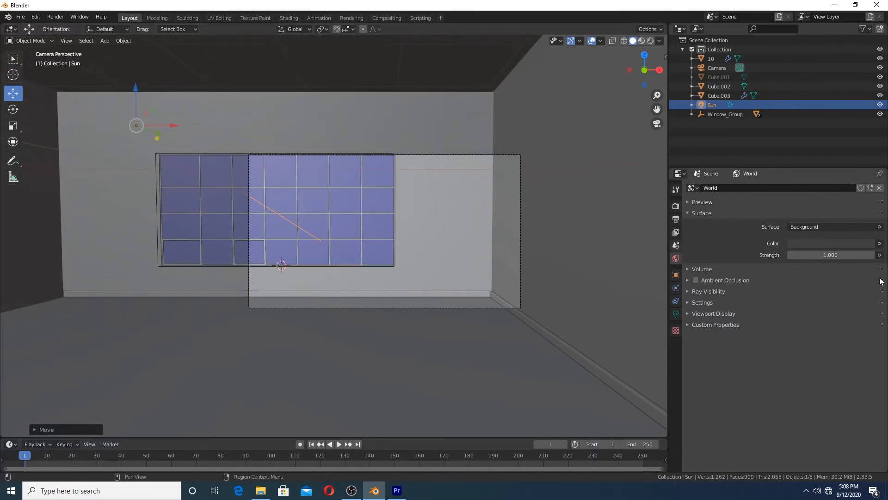
click(879, 244)
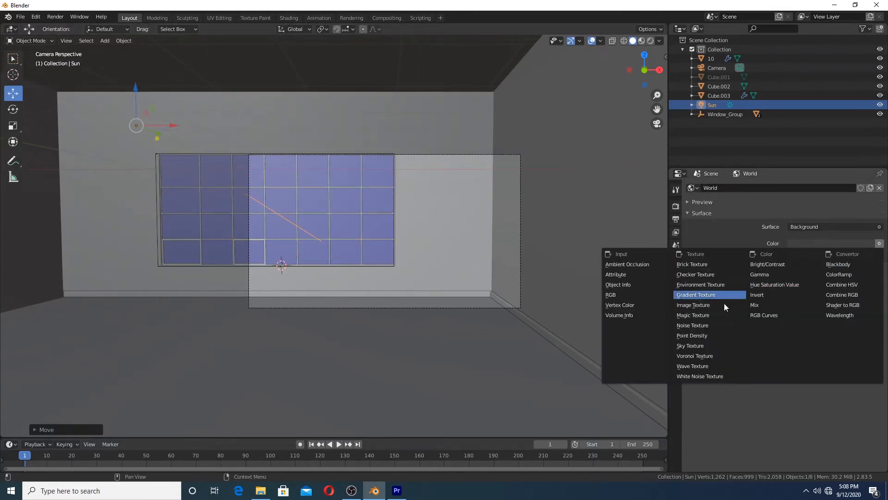
click(707, 285)
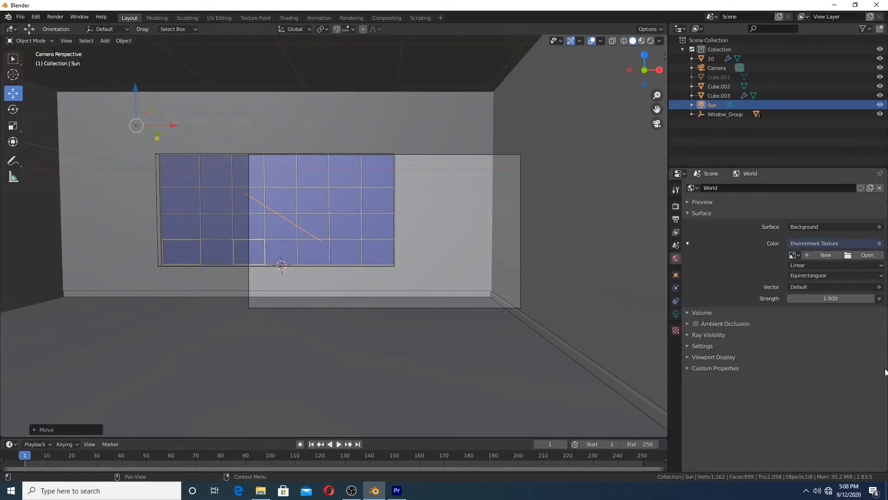
- Load sunrise.exr from the HDR folder as the world's environment image
click(863, 255)
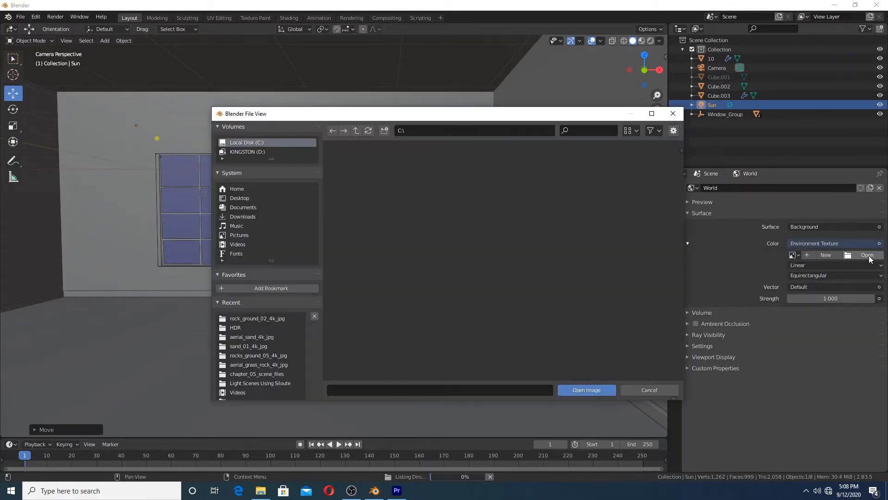
click(236, 328)
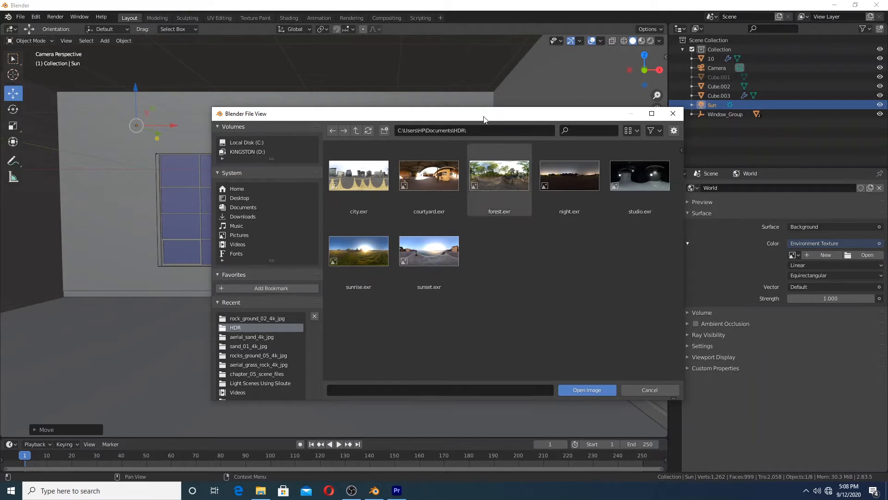
drag(486, 118, 356, 51)
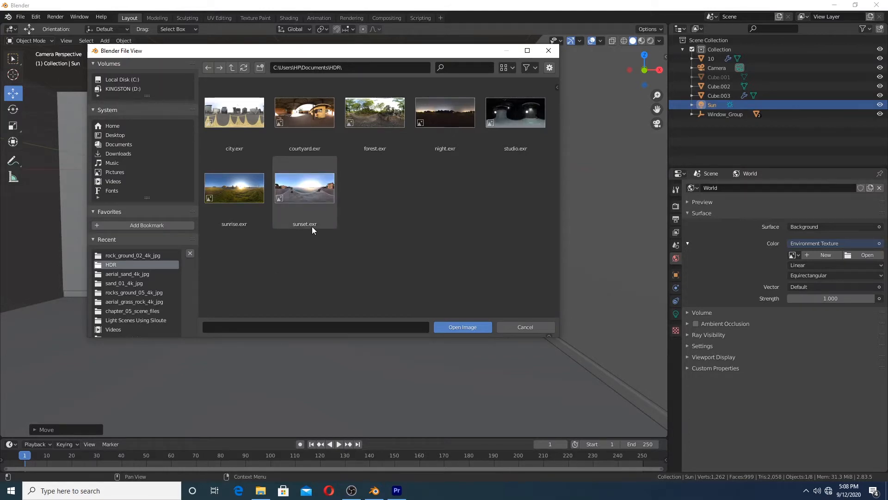
click(244, 210)
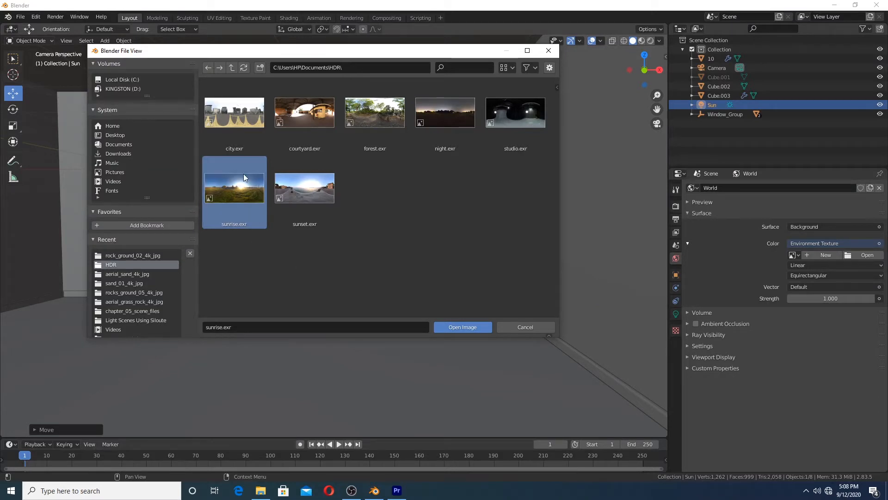
double_click(242, 191)
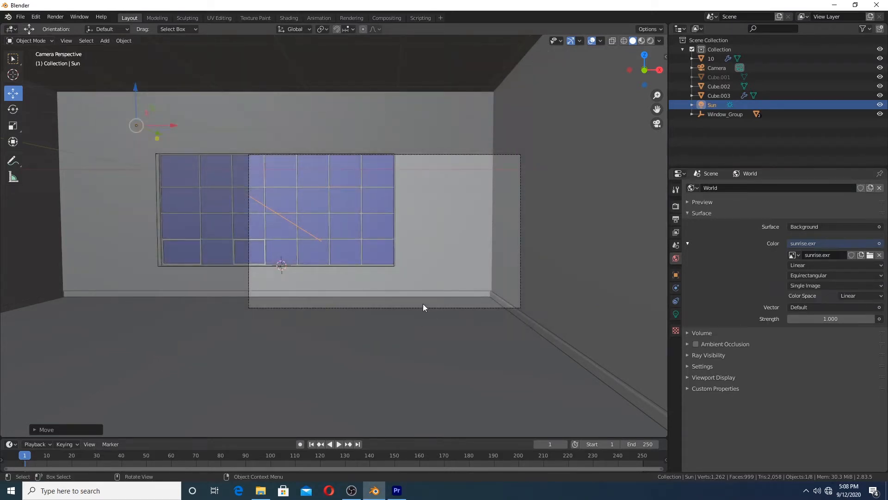
- Preview the camera view in rendered shading and set the sun light's strength to 12
scroll(353, 276, up, 3)
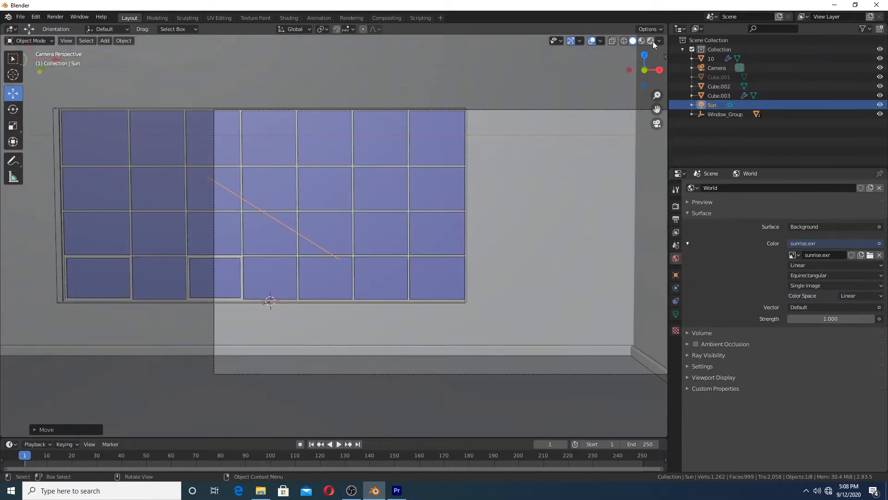
click(651, 41)
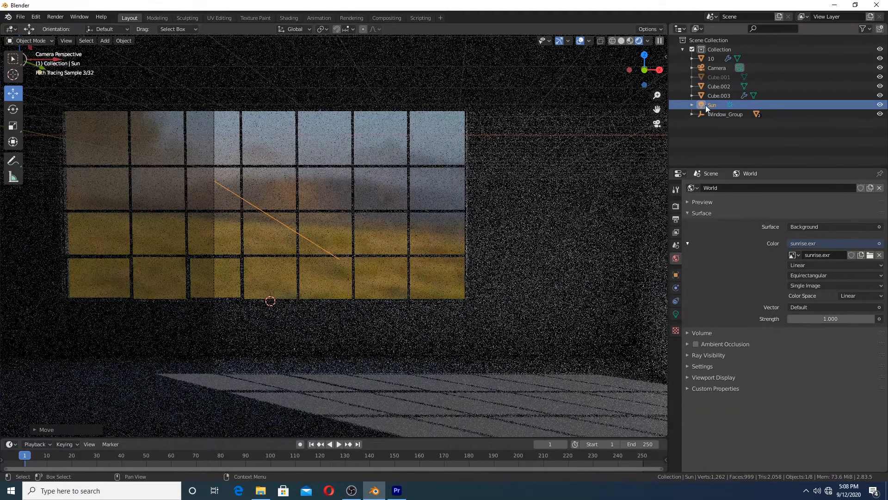
click(706, 105)
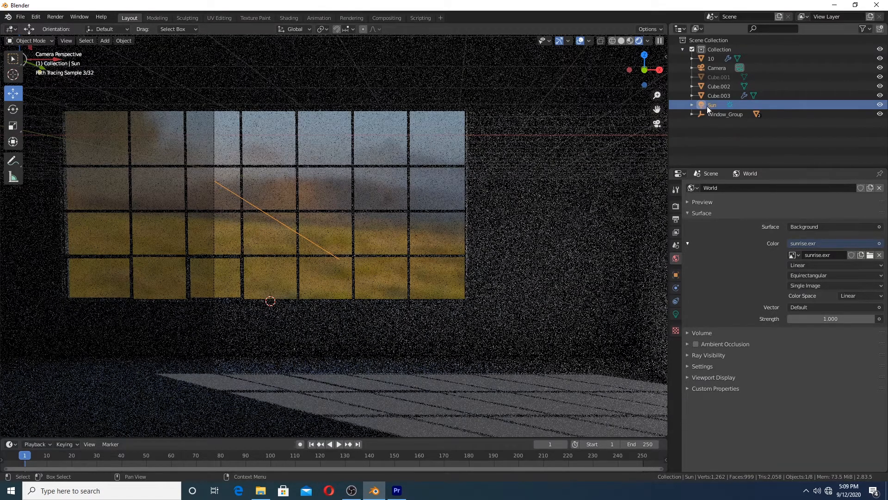
click(676, 313)
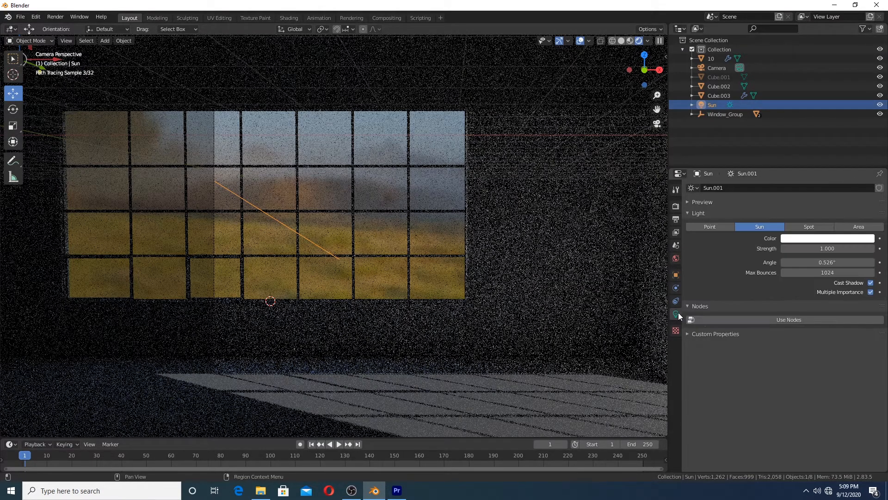
click(818, 252)
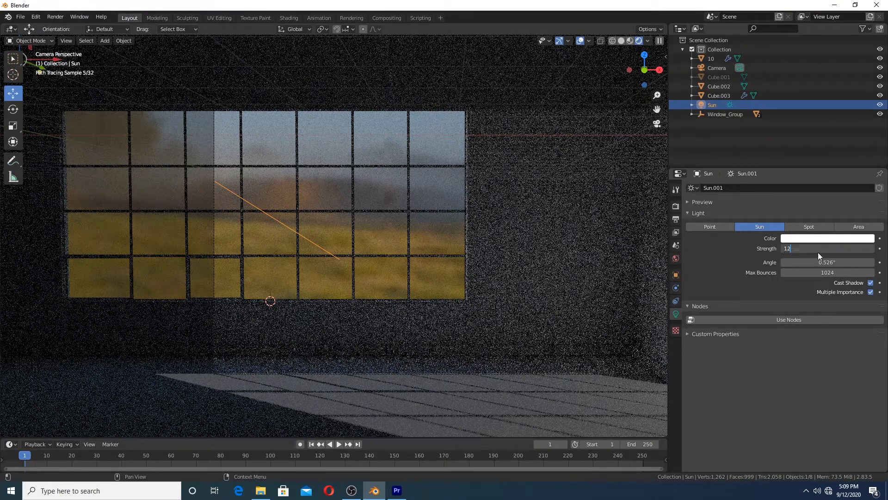
key(Return)
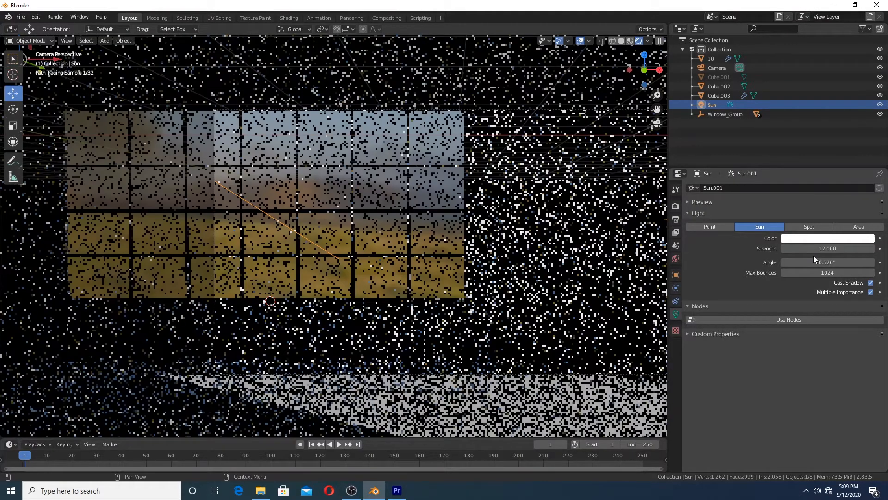
- Tint the sun light's color a very pale warm tone and bring up the world settings
shift+middle_drag(647, 337, 599, 310)
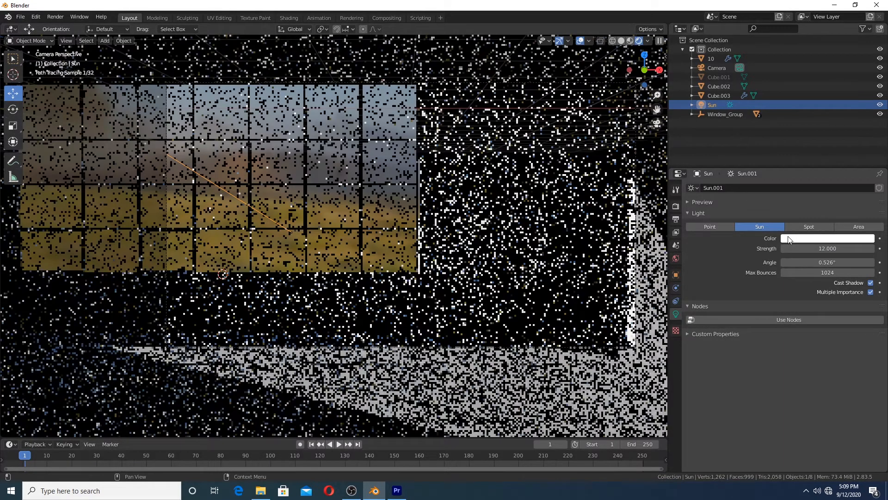
click(790, 240)
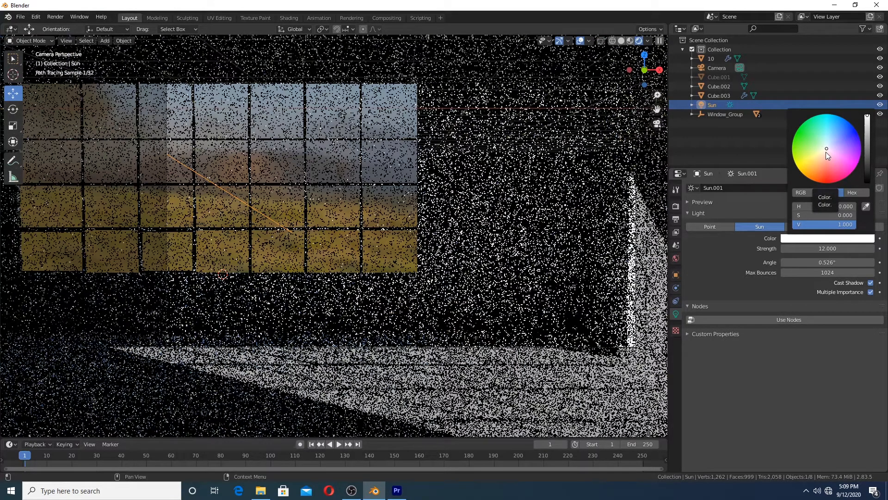
click(826, 153)
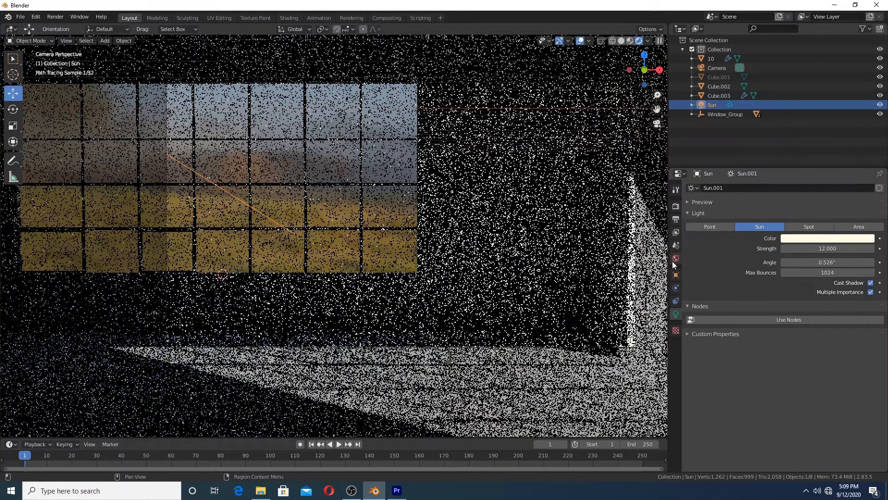
click(675, 258)
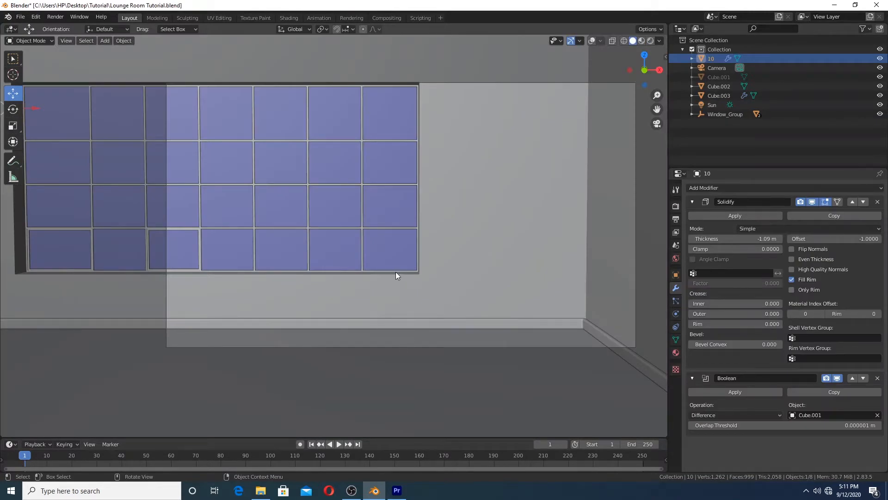
- Place the 3D cursor on the wall just above the middle of the window, with viewport overlays turned on
middle_drag(396, 272, 368, 246)
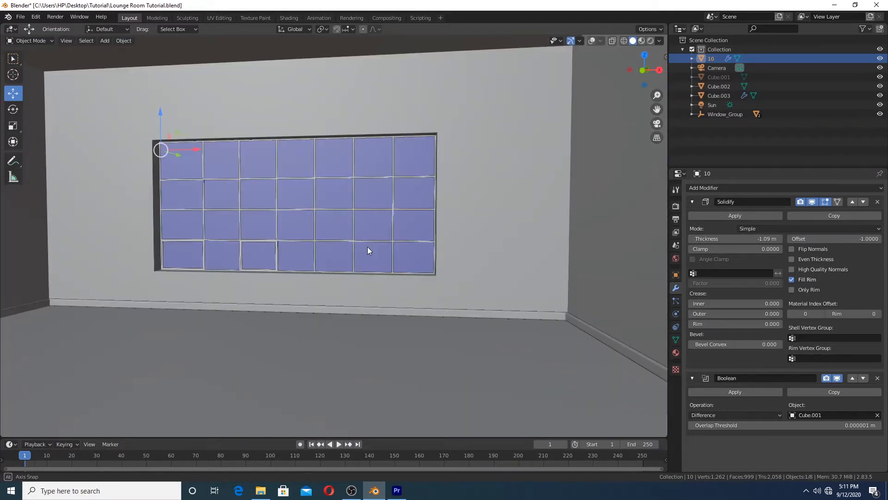
click(13, 74)
middle_drag(242, 110, 273, 128)
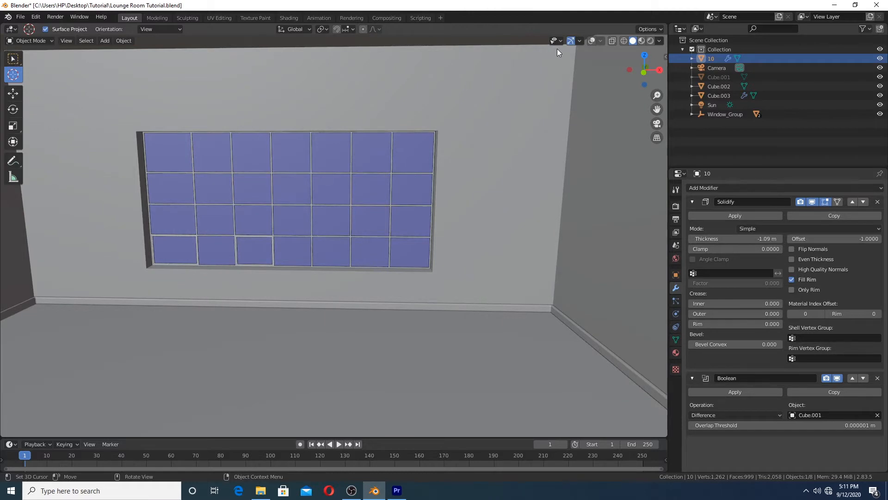
click(592, 41)
click(12, 59)
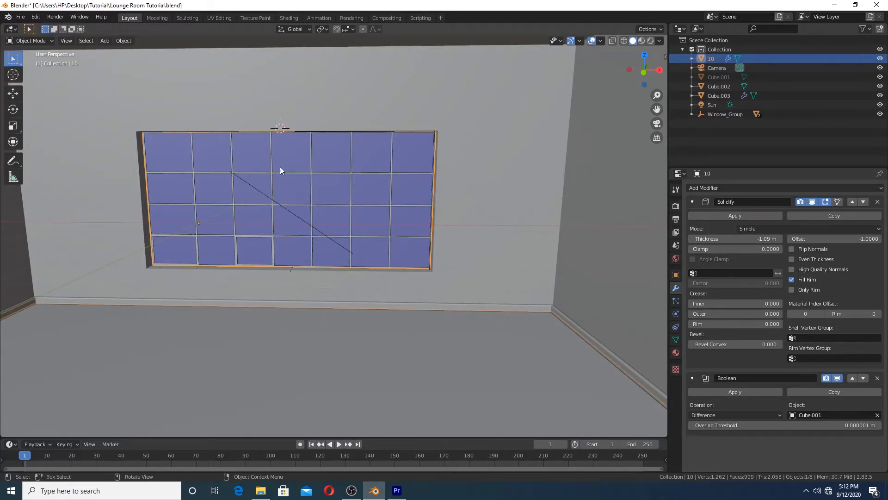
- Add a mesh cylinder at the 3D cursor above the window
middle_drag(280, 166, 417, 231)
scroll(354, 190, up, 4)
scroll(418, 231, down, 1)
key(shift+a)
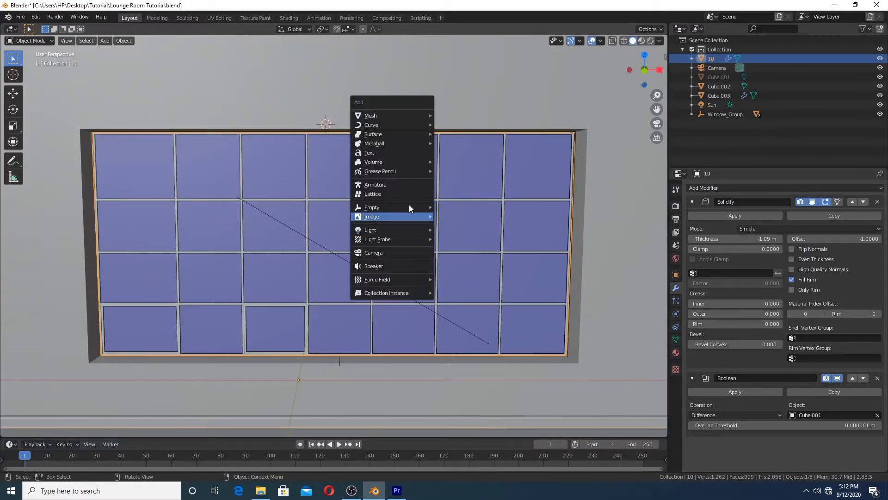
mouse_move(383, 115)
click(480, 161)
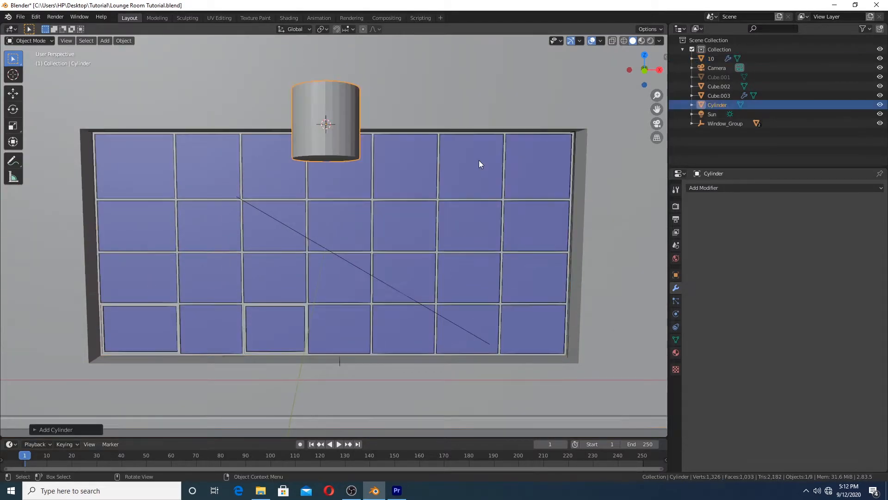
- Rotate the cylinder 90° about the Y axis and scale it down uniformly to about 0.07
text(r90)
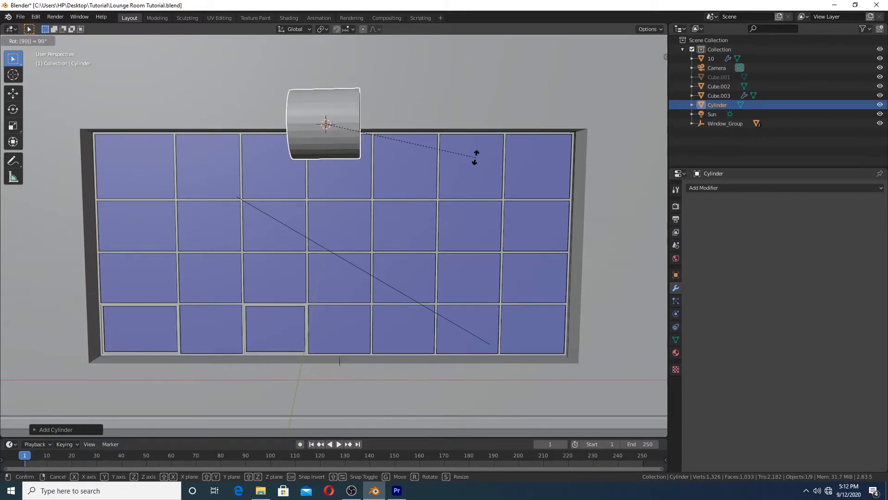
text(y)
key(Return)
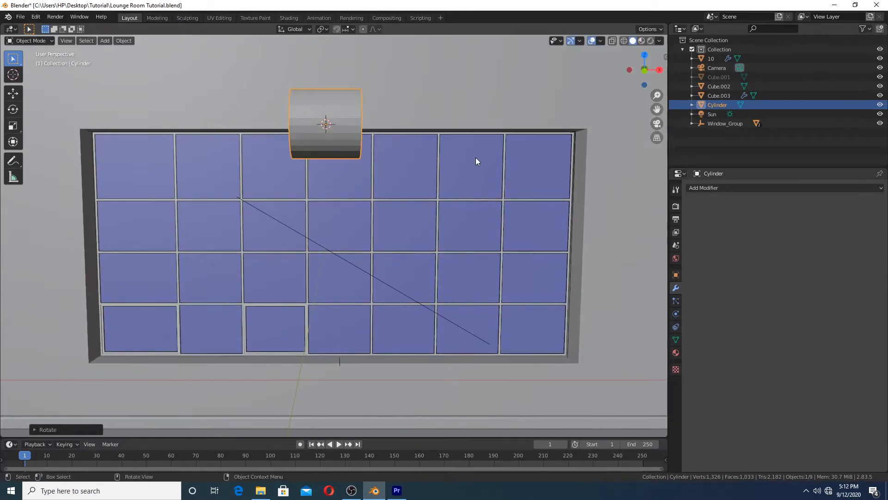
key(s)
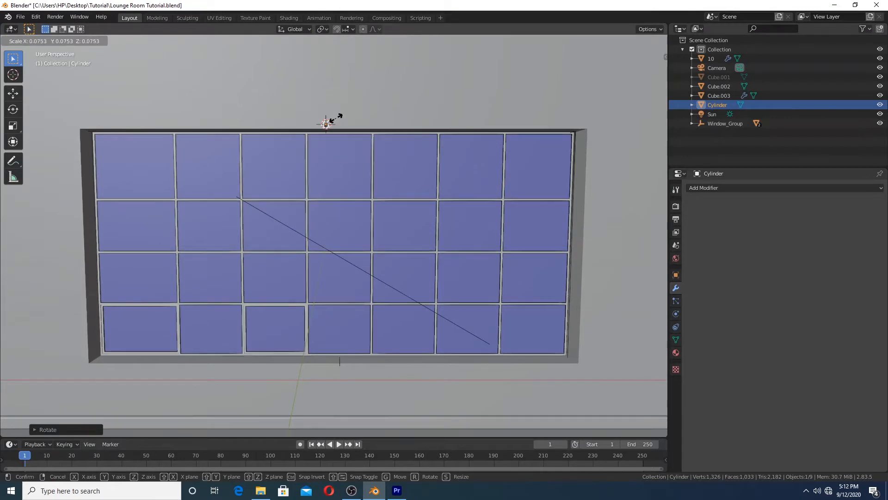
click(334, 120)
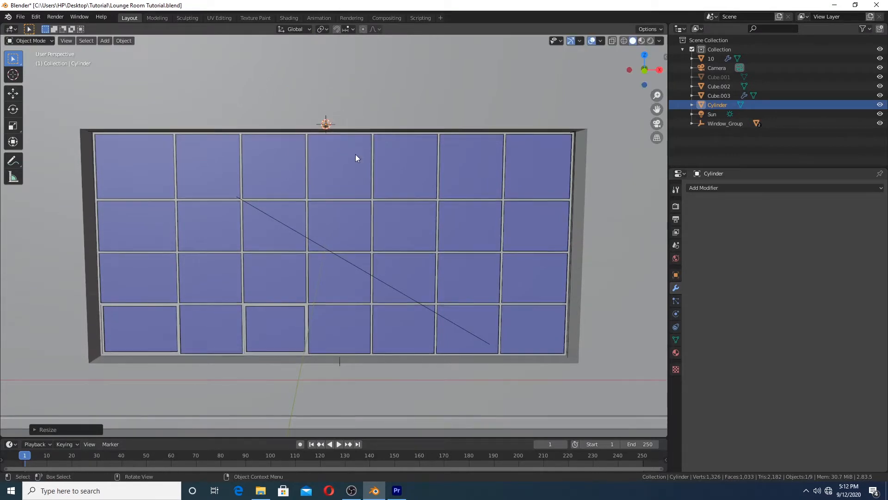
- Stretch the cylinder along the X axis until it overhangs both sides of the window, and shift it along X to center it
click(363, 189)
key(s)
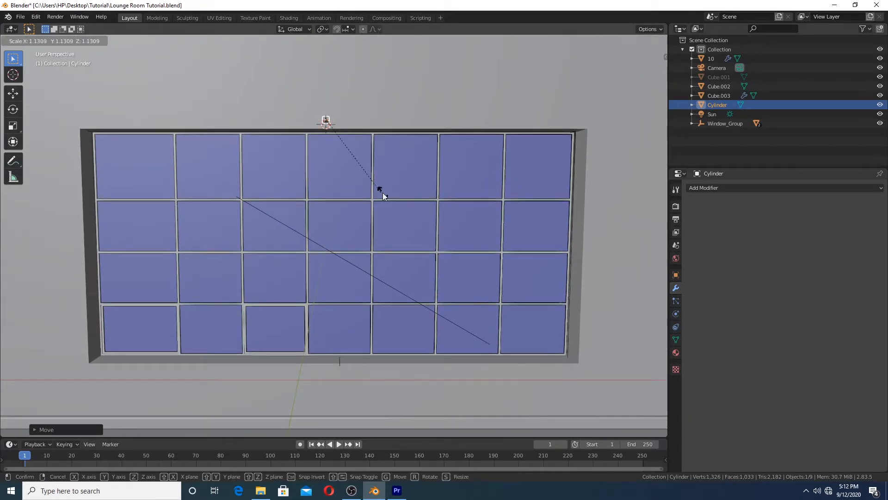
key(x)
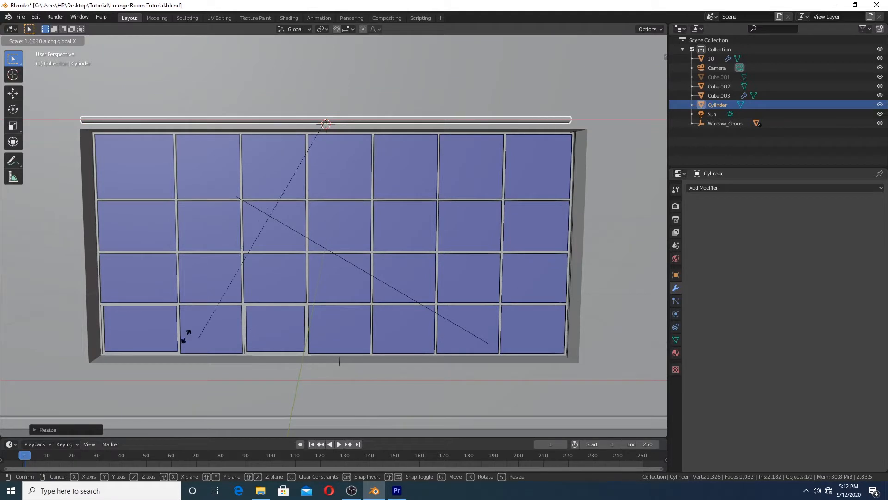
click(123, 329)
key(g)
key(x)
click(141, 322)
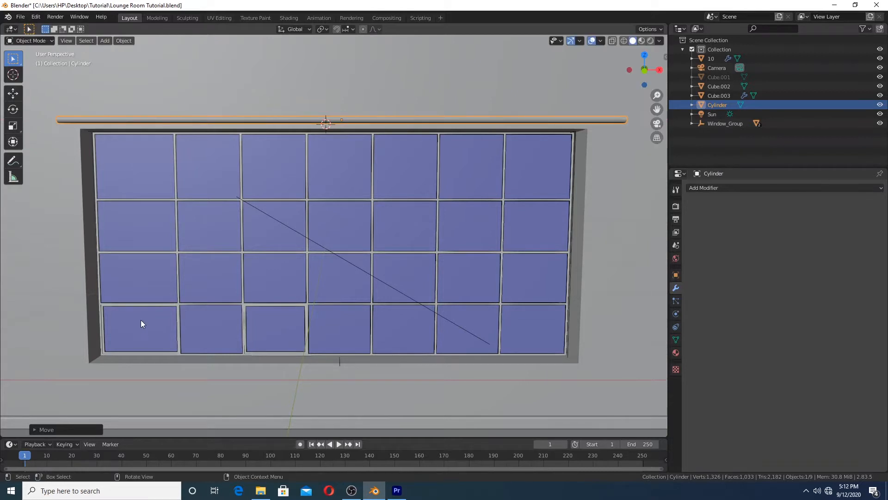
- Select a single lengthwise edge of the cylinder in edge select mode
key(Tab)
scroll(246, 136, up, 2)
middle_drag(246, 136, 317, 278)
scroll(317, 278, up, 5)
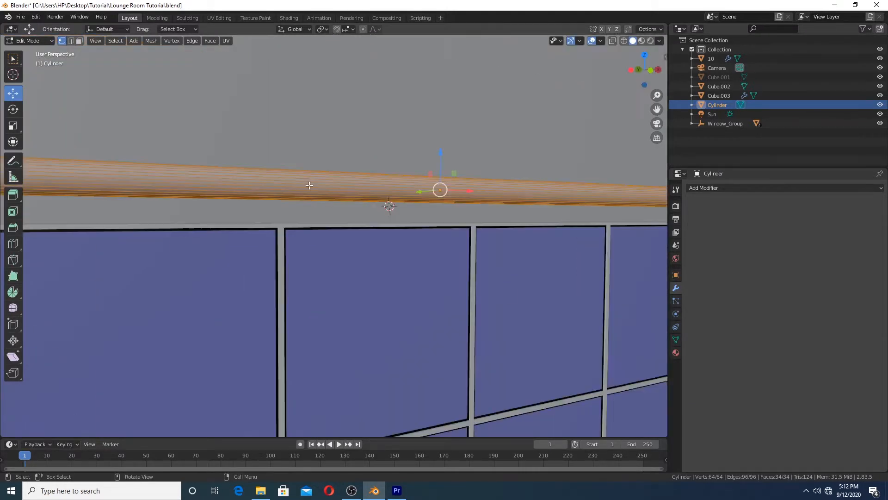
key(alt+a)
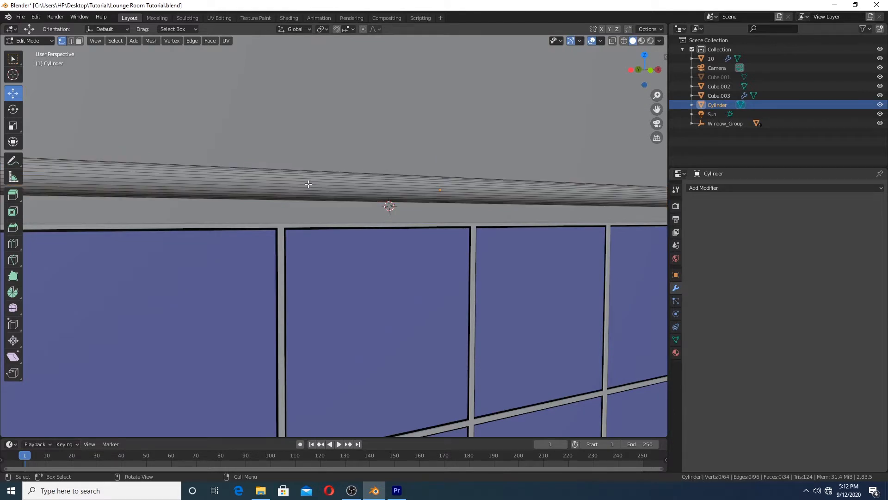
key(2)
click(308, 184)
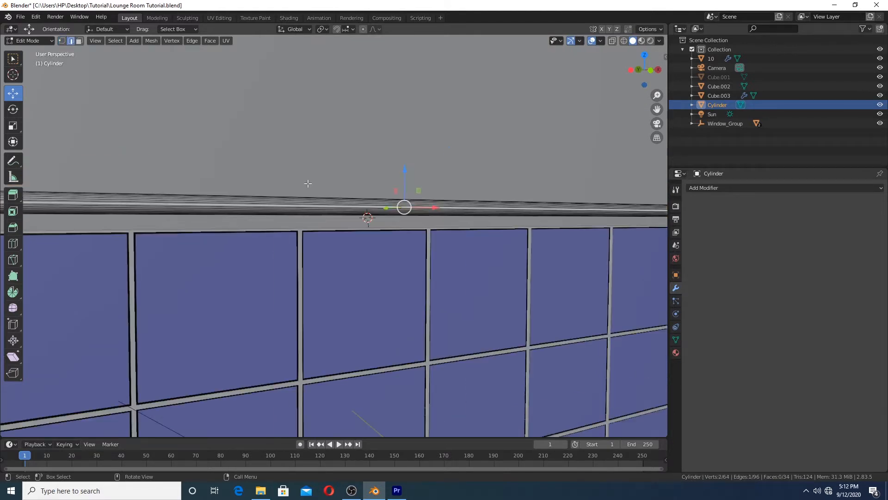
- Extrude the selected edge straight down along Z and adjust its height so the sheet covers only the upper part of the window
scroll(310, 188, down, 4)
middle_drag(313, 197, 365, 192)
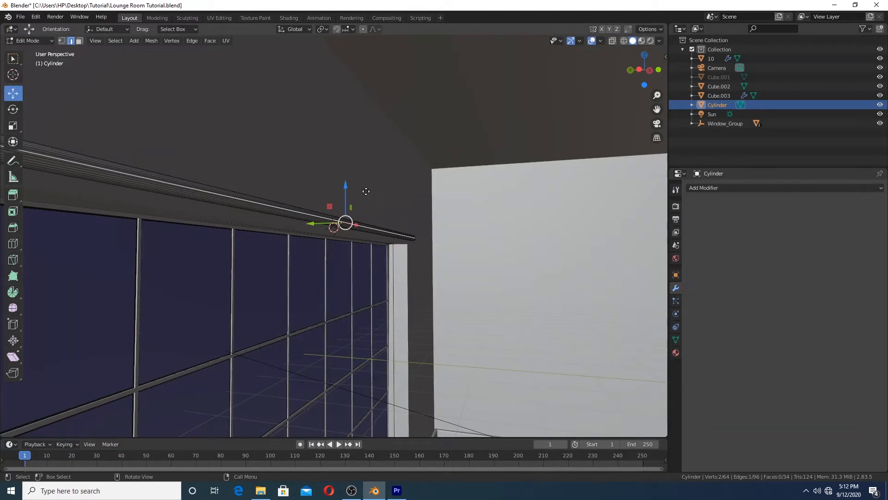
key(e)
key(z)
click(325, 393)
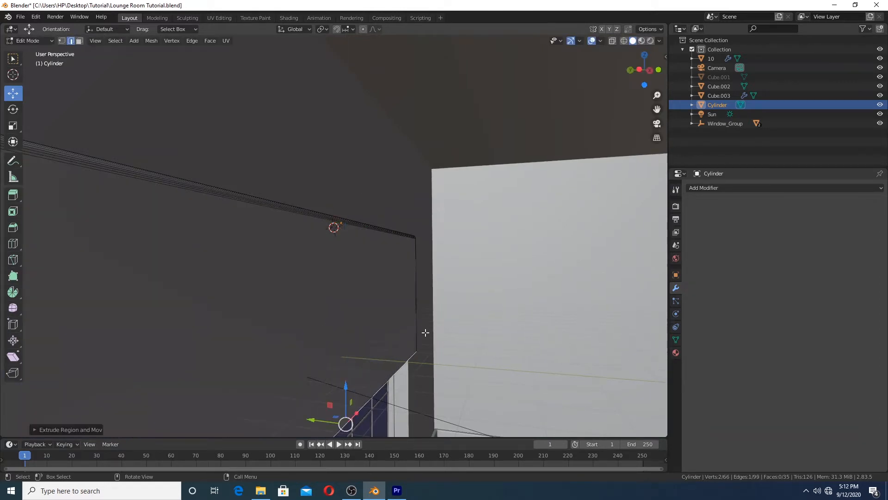
middle_drag(441, 331, 371, 327)
key(g)
key(z)
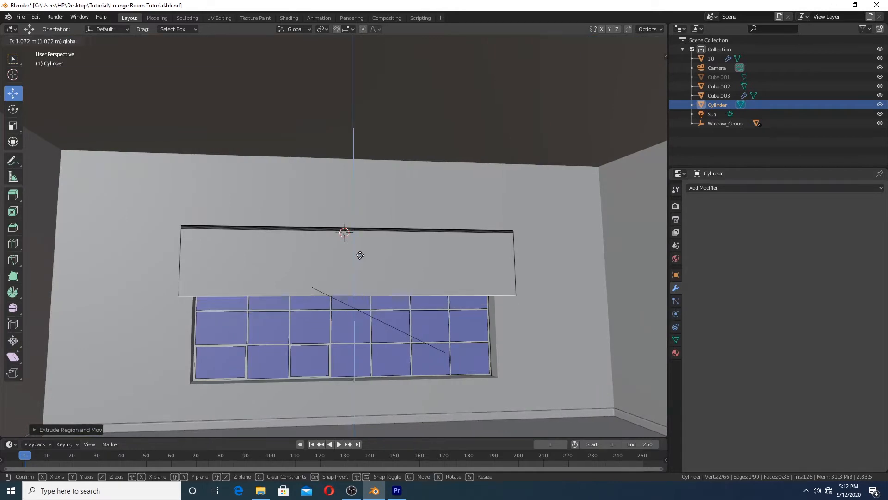
click(460, 280)
- Snap the 3D cursor to the sheet's lower edge and set the cylinder object's origin to the 3D cursor
scroll(460, 279, up, 3)
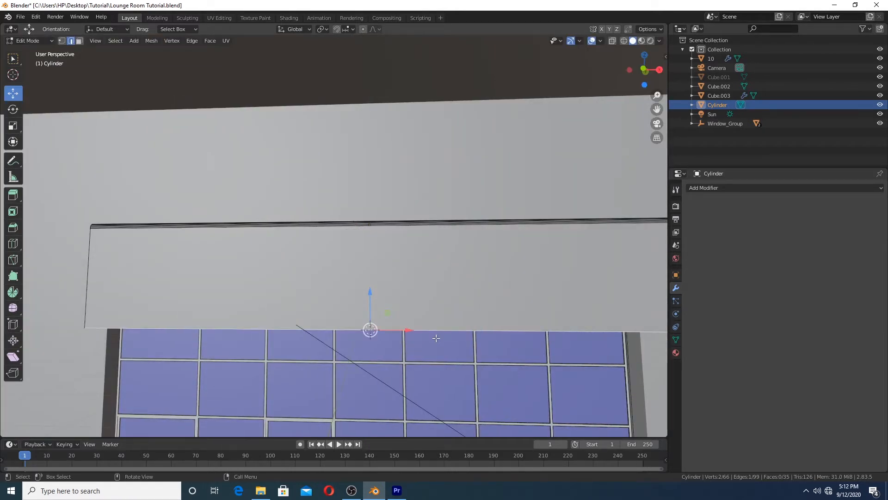
key(Tab)
right_click(393, 270)
mouse_move(390, 295)
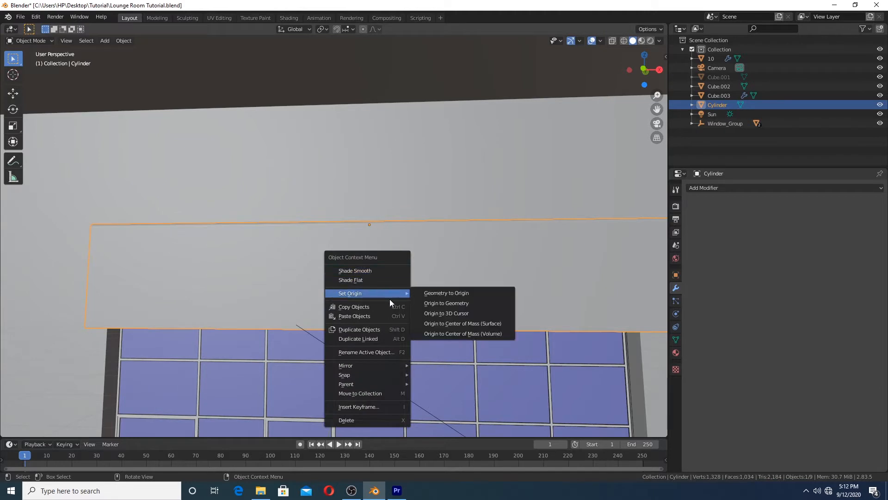
click(461, 314)
shift+middle_drag(452, 304, 396, 233)
- Symmetrize the whole blind mesh to mirror the rod and sheet below the origin, and expand the operation's settings
key(Tab)
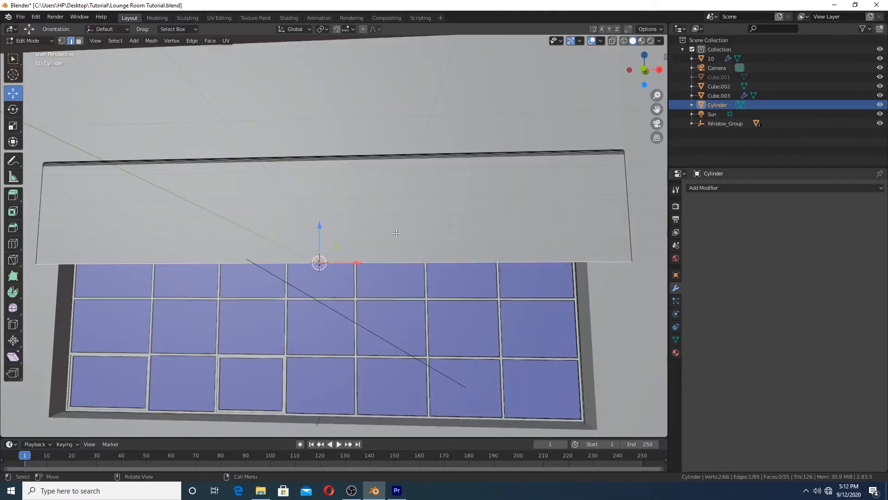
key(a)
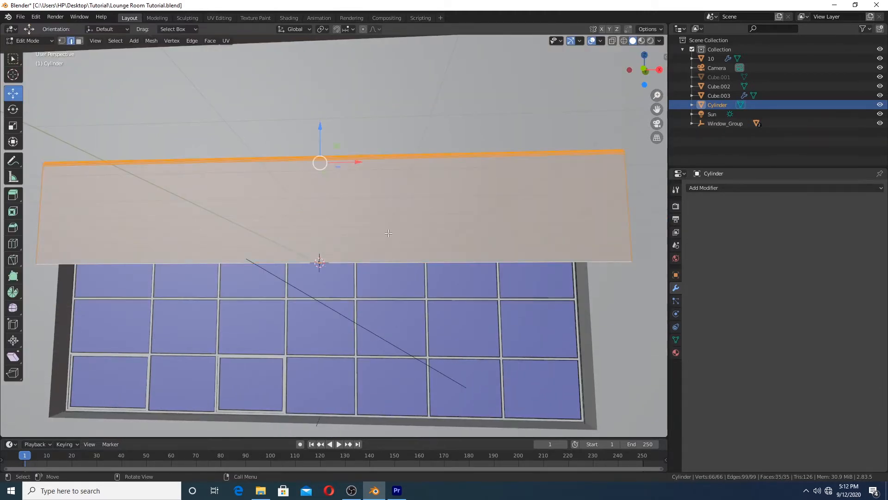
click(153, 41)
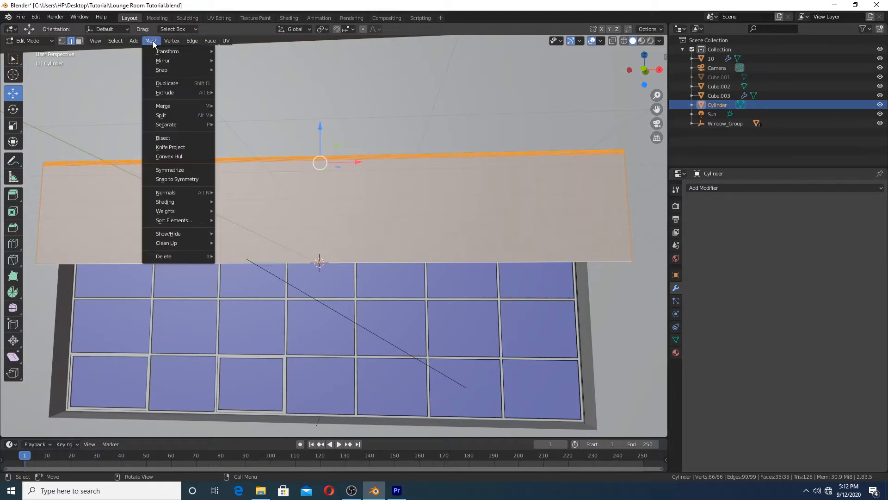
click(200, 171)
middle_drag(310, 224, 305, 292)
click(39, 430)
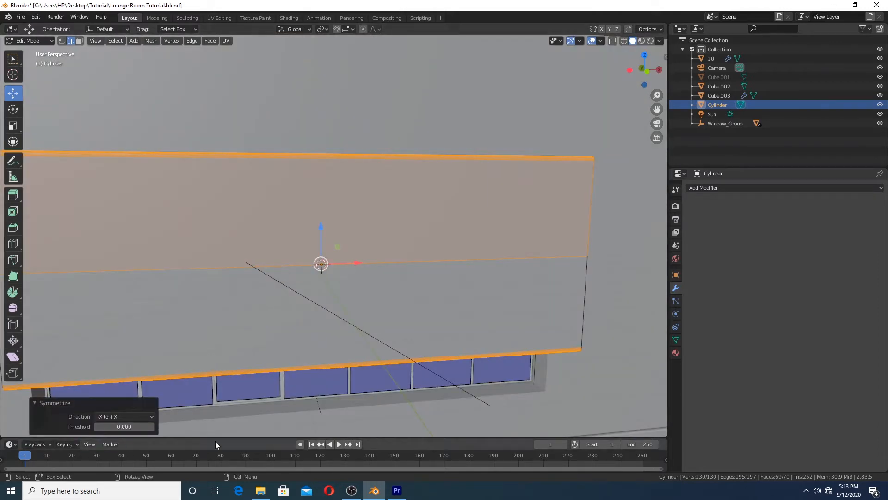
- Try the +X to -X and +Y to -Y symmetrize directions, and restore -X to +X
click(136, 417)
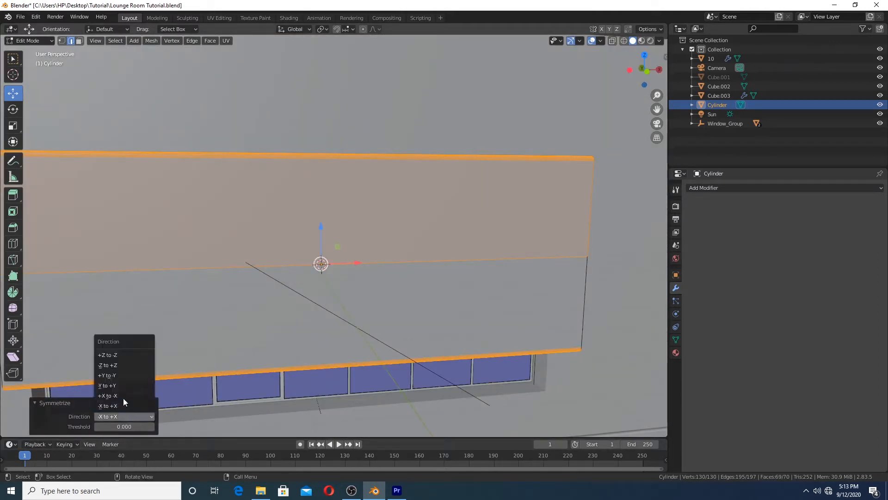
click(121, 396)
click(130, 415)
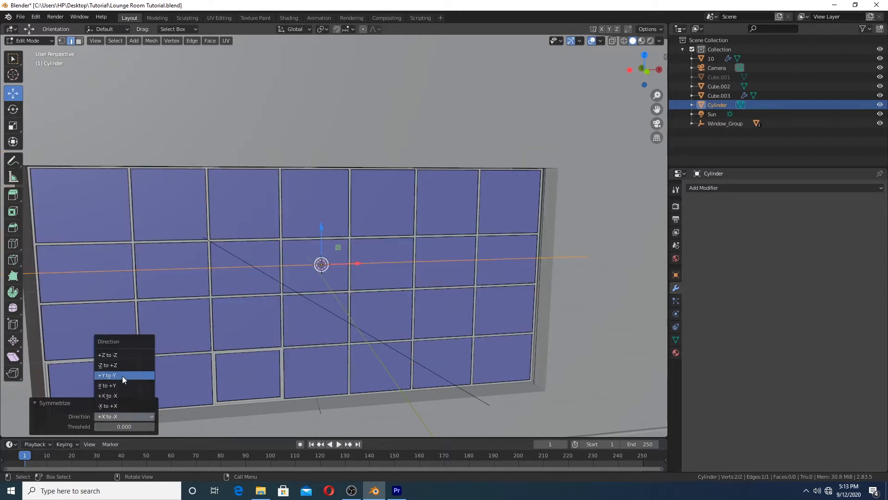
click(122, 375)
click(131, 412)
click(124, 406)
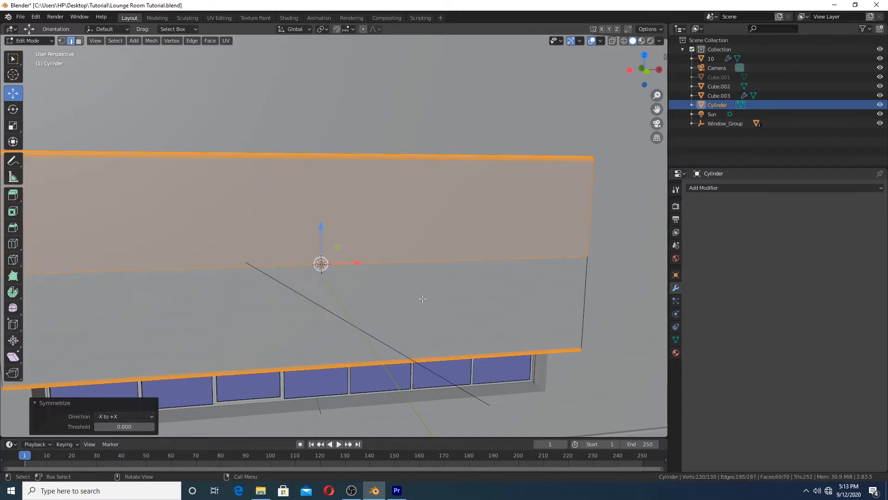
- Leave mesh editing and rotate the blind 180° about the global Z axis
scroll(421, 298, down, 4)
mouse_move(356, 283)
middle_down()
mouse_move(350, 292)
mouse_move(371, 267)
mouse_move(350, 269)
middle_up()
scroll(351, 269, up, 2)
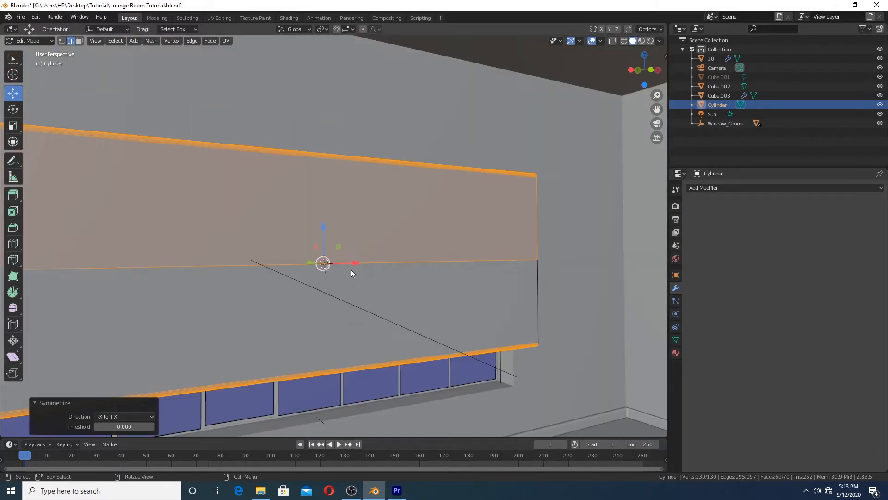
key(Tab)
scroll(387, 251, up, 2)
key(r)
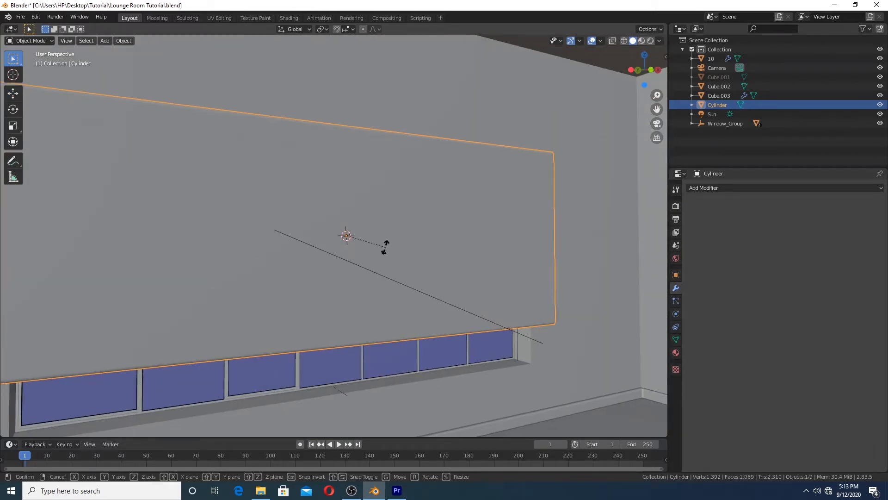
key(z)
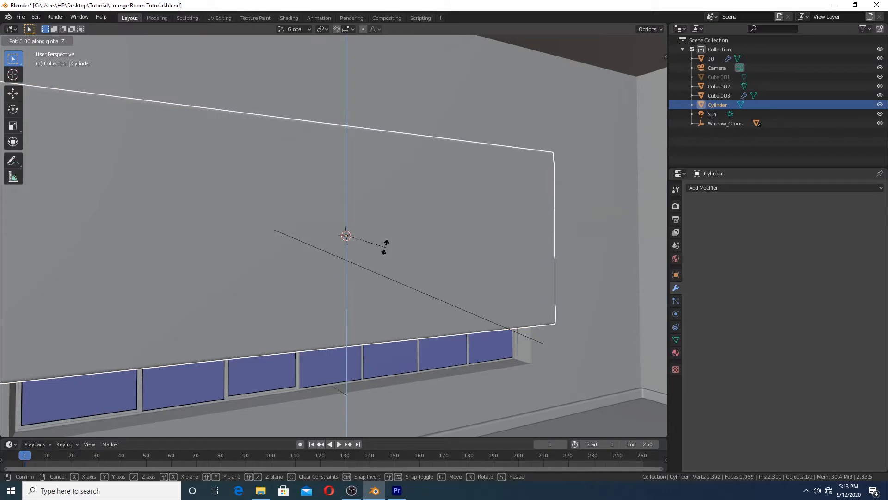
text(180)
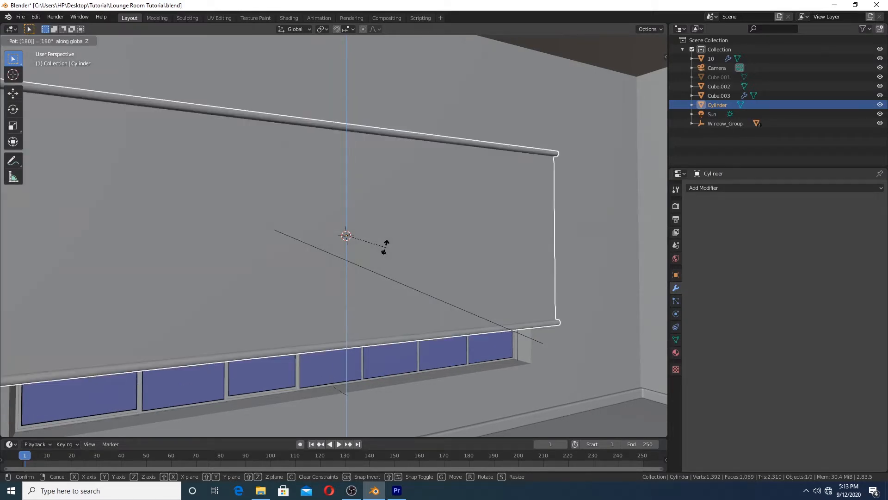
key(Return)
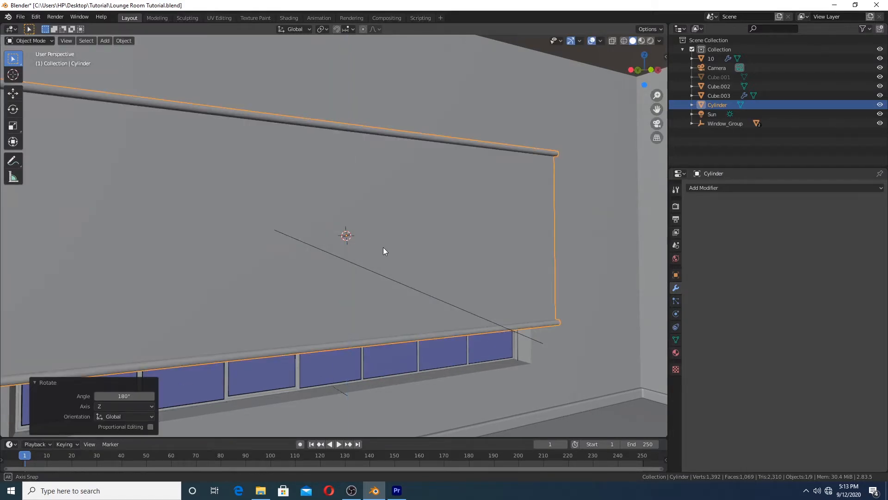
- Duplicate the blind's whole mesh in place and separate the copy into its own object
middle_drag(386, 247, 397, 222)
key(shift+a)
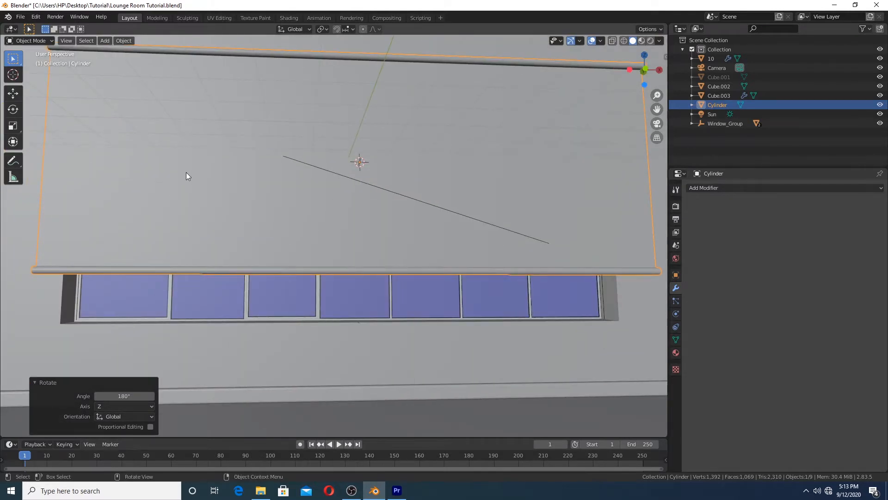
key(Tab)
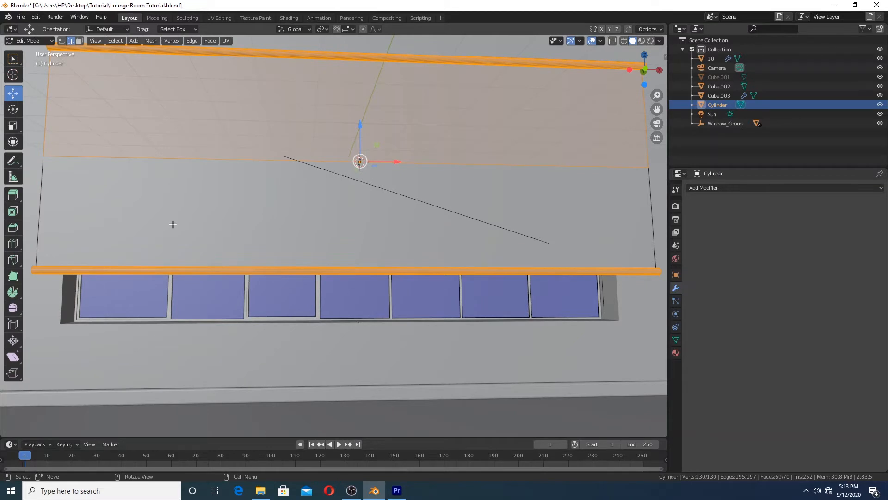
key(shift+d)
right_click(213, 198)
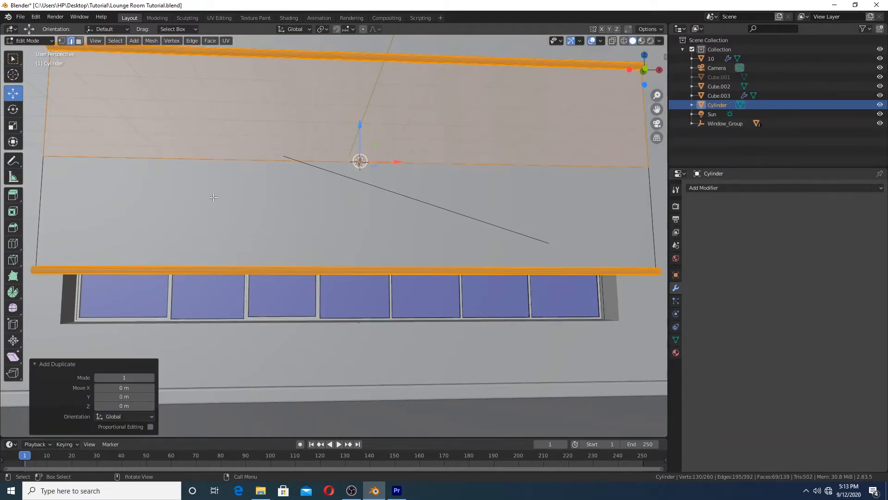
key(p)
click(213, 197)
key(Tab)
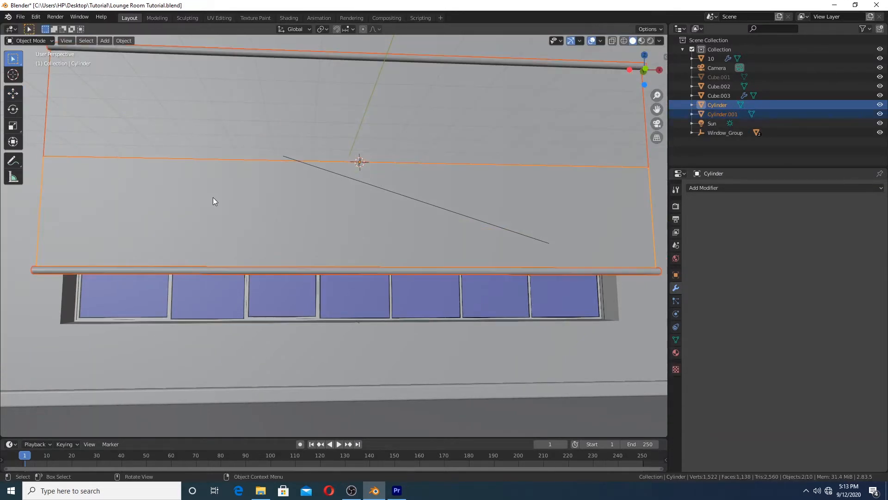
- Delete the vertices of the original blind's top rod and upper sheet, selecting them through the mesh in wireframe view
key(alt+a)
click(207, 214)
key(Tab)
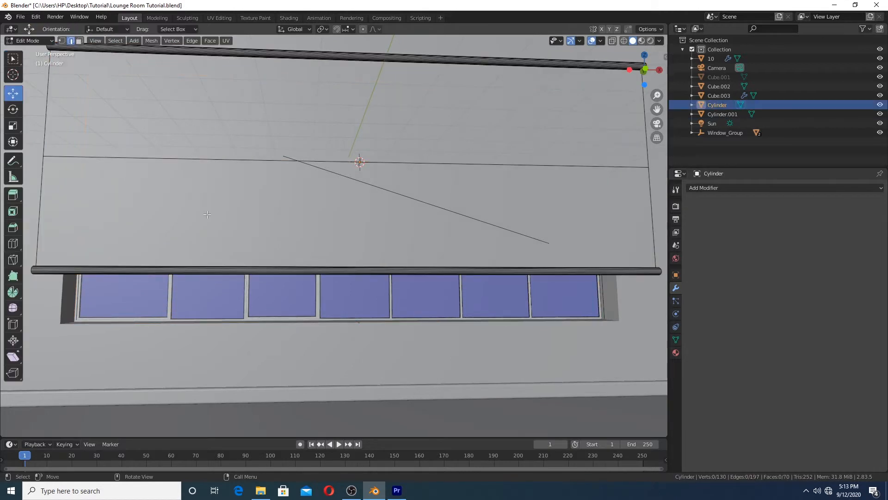
scroll(185, 204, down, 4)
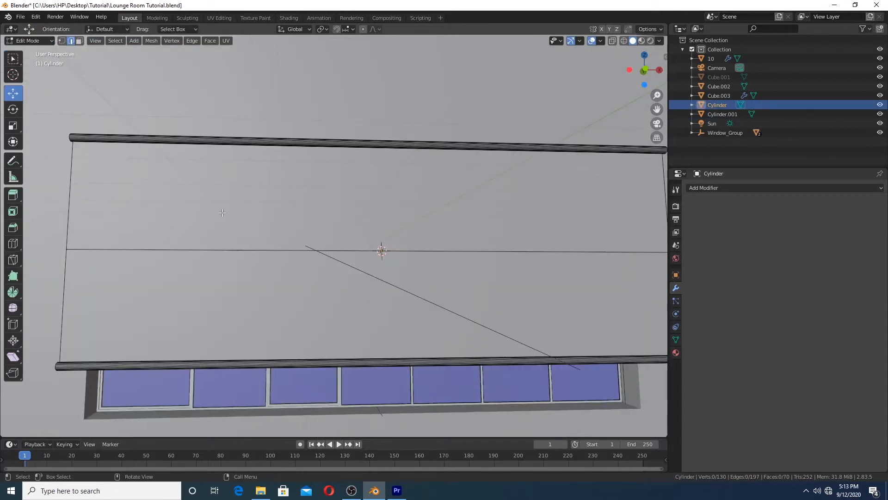
middle_drag(219, 229, 323, 251)
key(z)
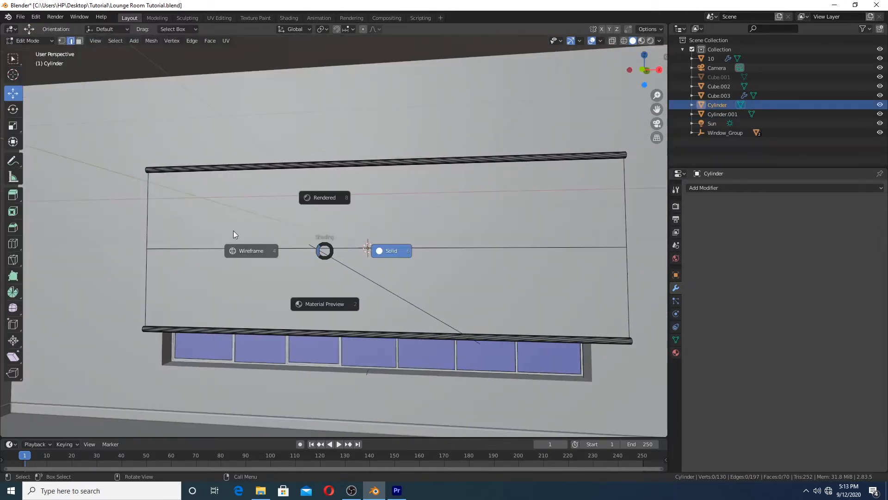
click(178, 200)
key(1)
drag(119, 129, 564, 250)
key(x)
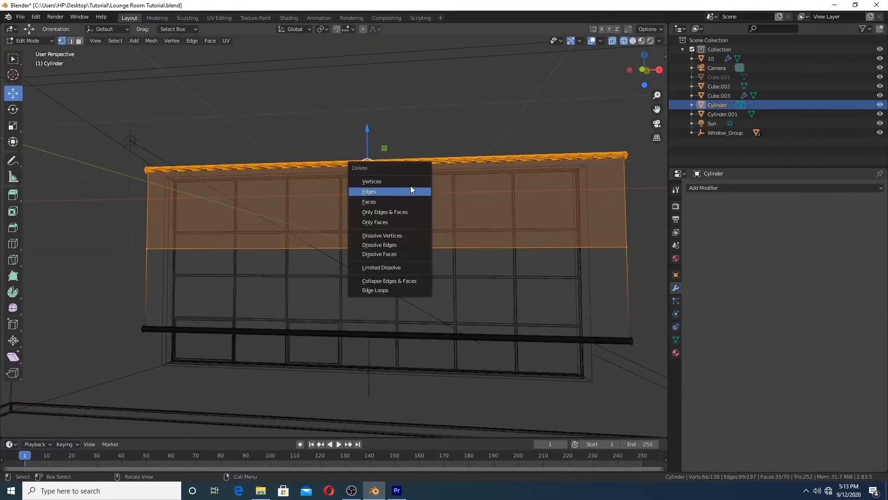
click(401, 182)
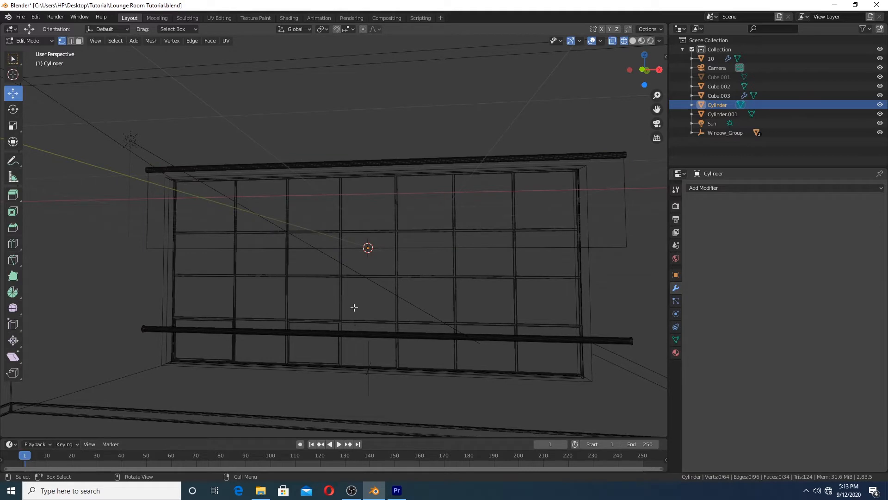
- Return to solid shading and undo the deletion of the blind's upper half
key(z)
click(436, 309)
middle_drag(451, 297, 454, 294)
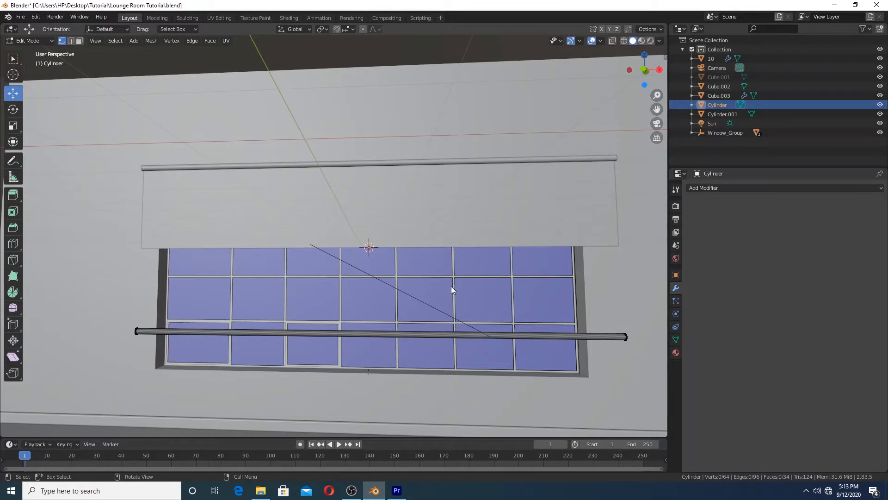
key(Tab)
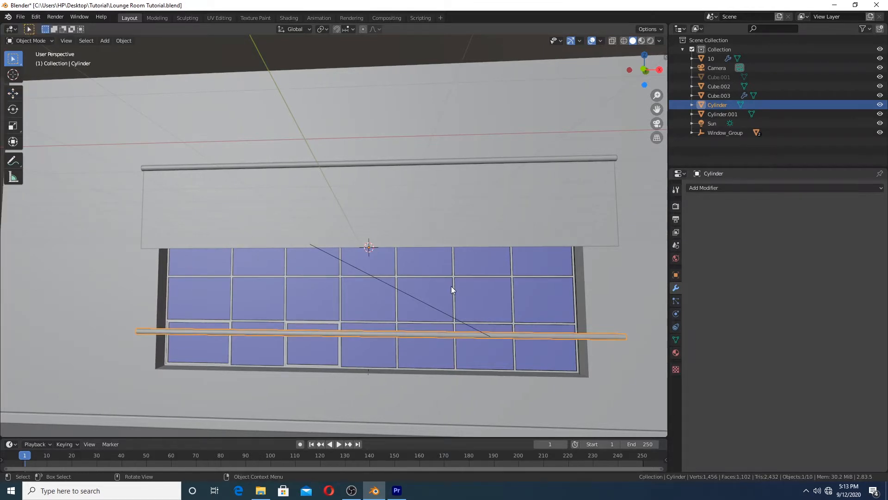
key(Tab)
key(alt+h)
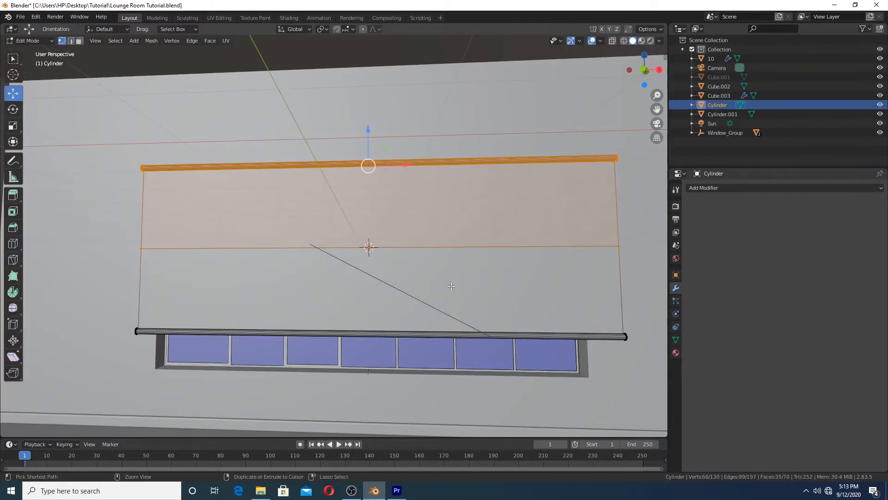
- Deselect the blind's mesh, leave mesh editing and cancel a trial move of the whole blind
key(alt+a)
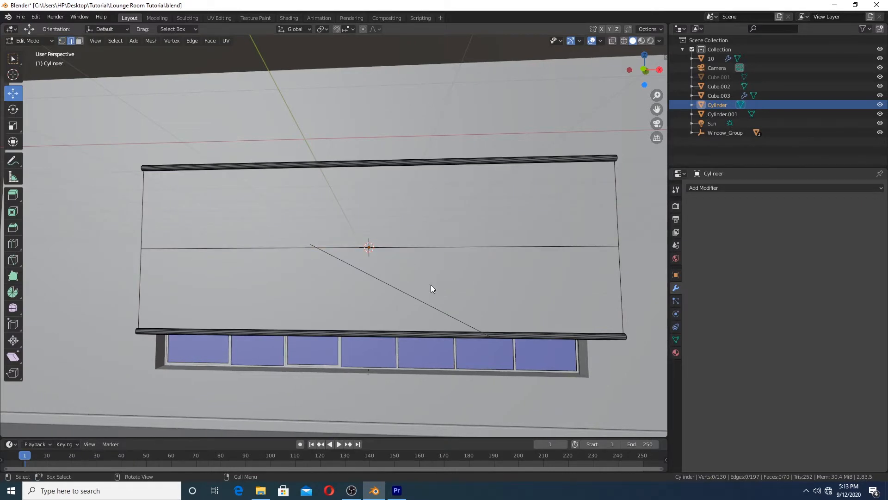
key(Tab)
key(shift+d)
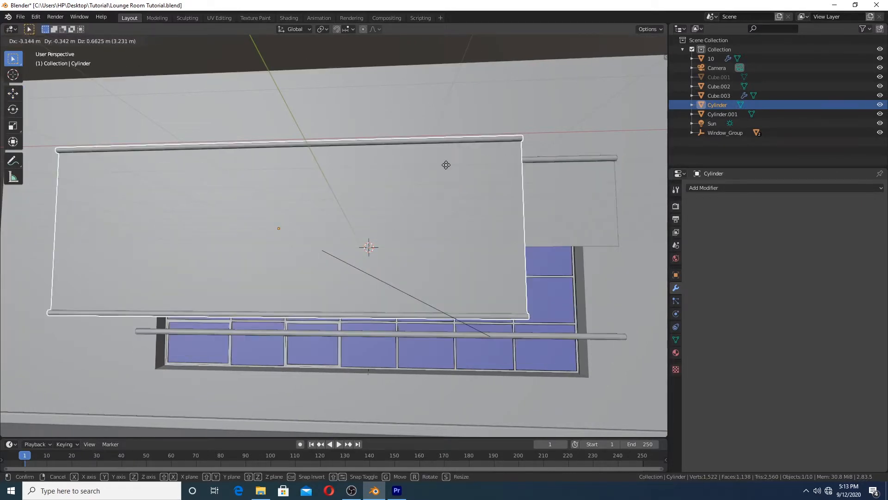
right_click(446, 164)
- Delete the top rod and sheet vertices of the blind's copy, selecting through in wireframe, and return to solid-shaded object mode
click(549, 160)
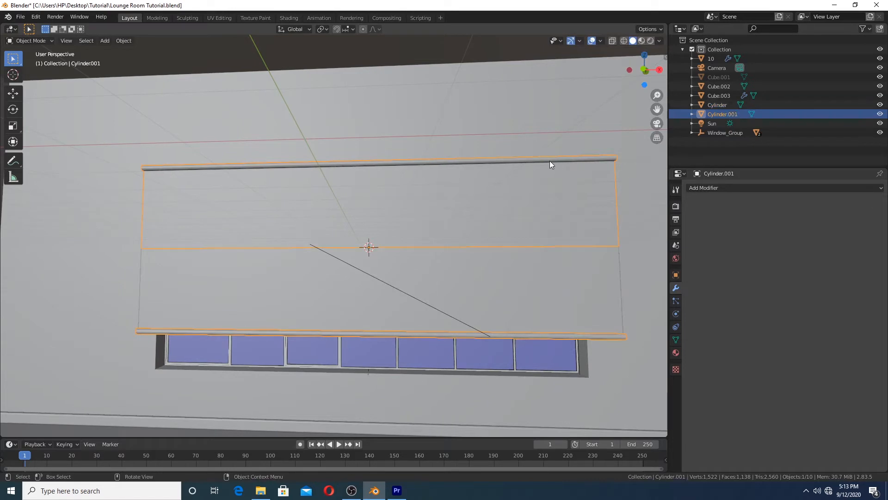
key(Tab)
key(z)
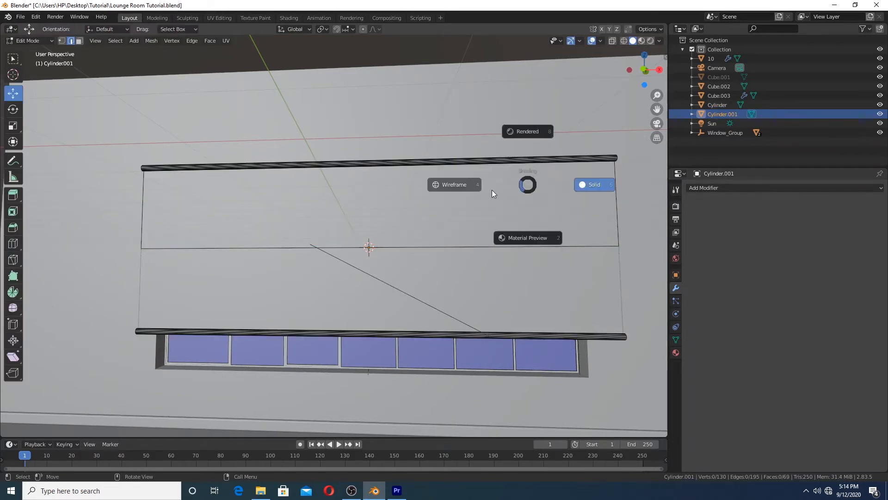
click(444, 194)
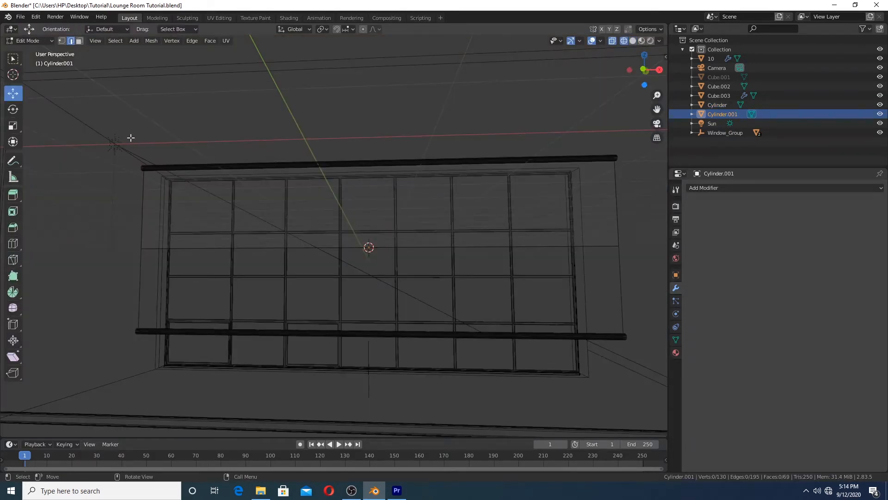
drag(117, 134, 660, 262)
key(x)
click(423, 168)
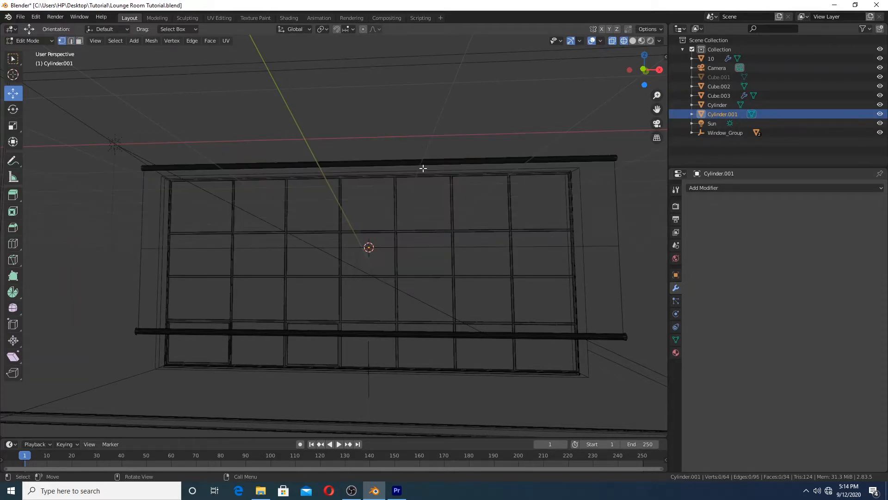
key(z)
click(506, 332)
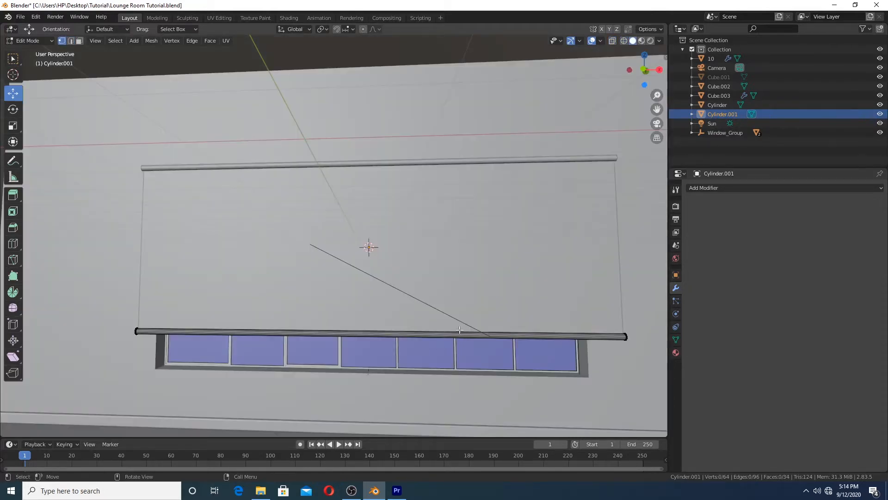
key(Tab)
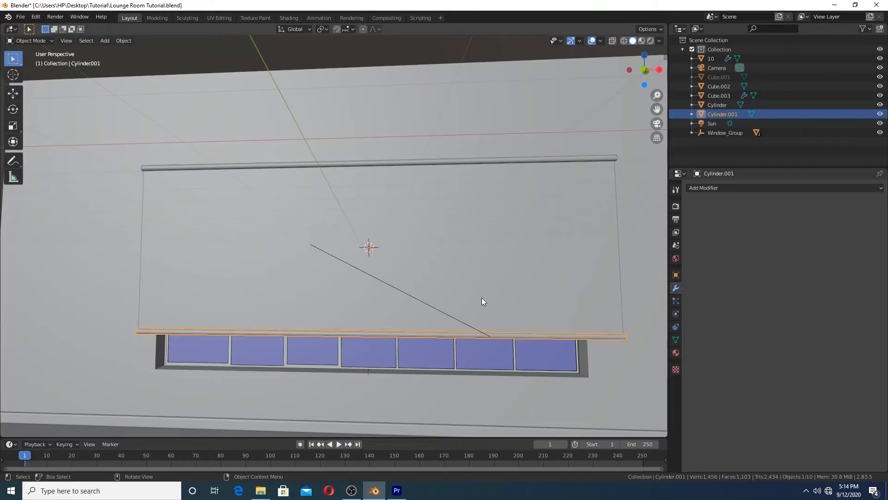
- Scale the copied lower rod's whole mesh to about 0.337 in Y and Z, keeping its X length
key(Tab)
key(a)
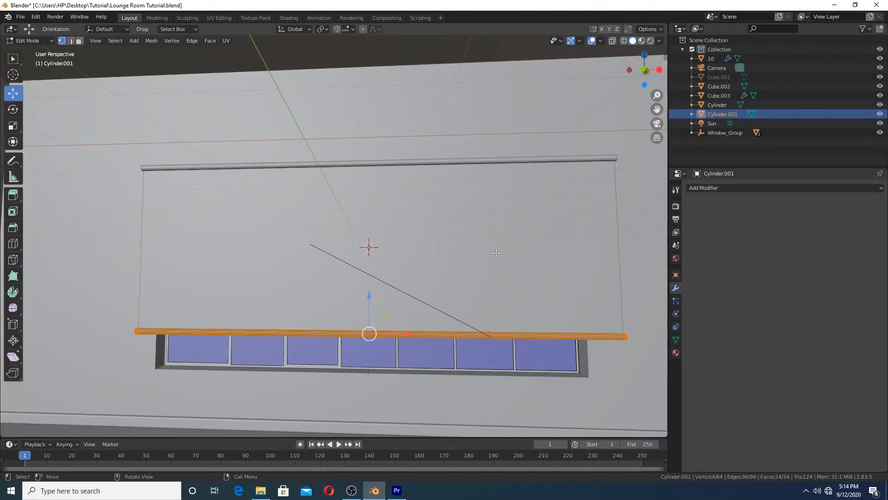
key(s)
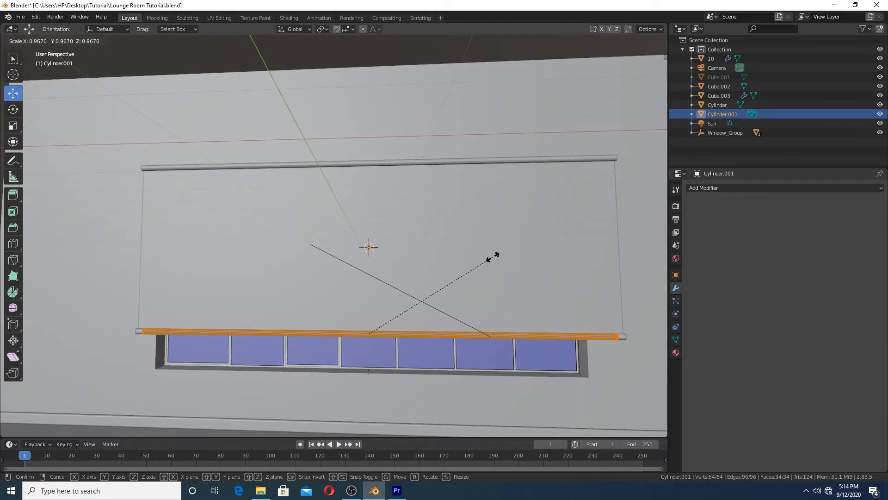
key(shift+y)
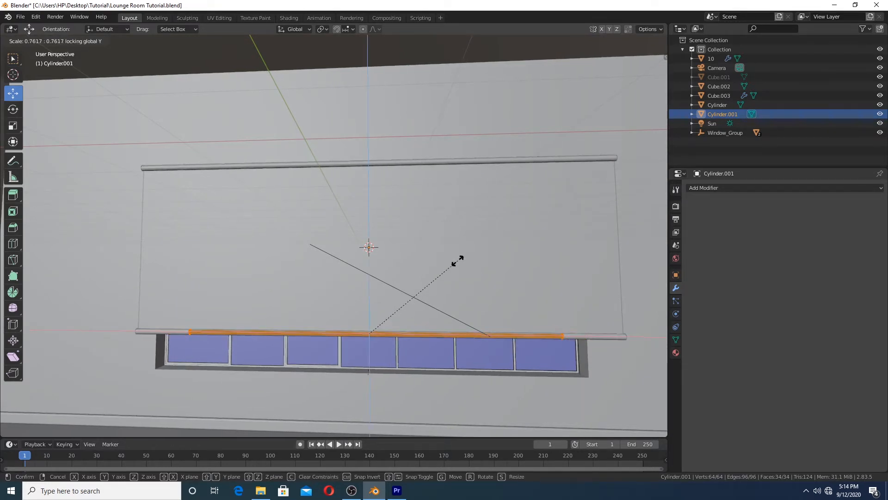
key(shift+x)
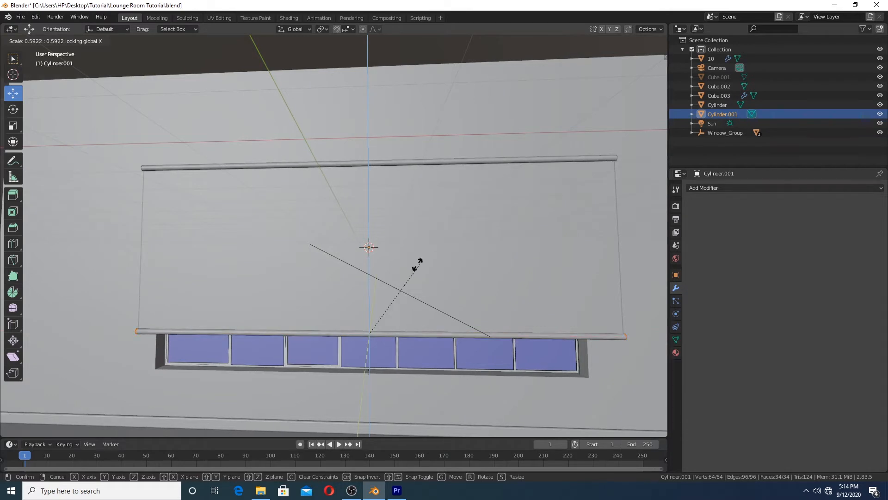
click(387, 284)
- Lengthen the thin inner rod by a factor of about 1.044 along global X and leave mesh editing
key(s)
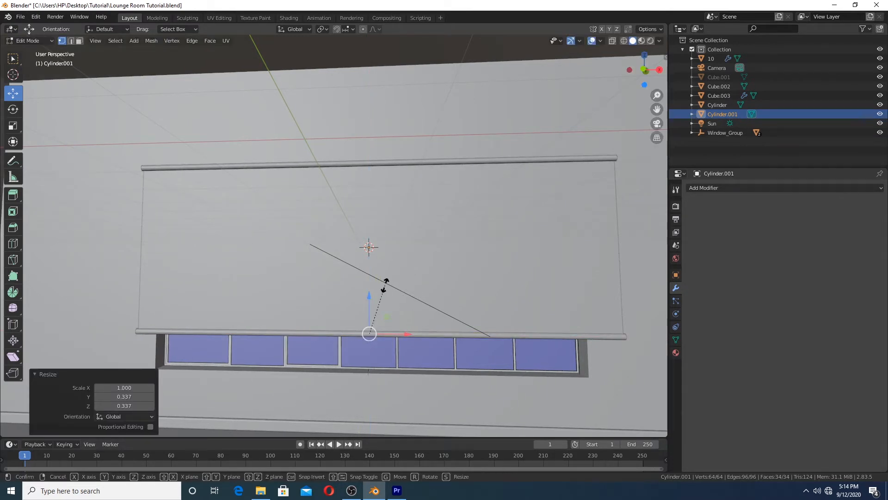
key(x)
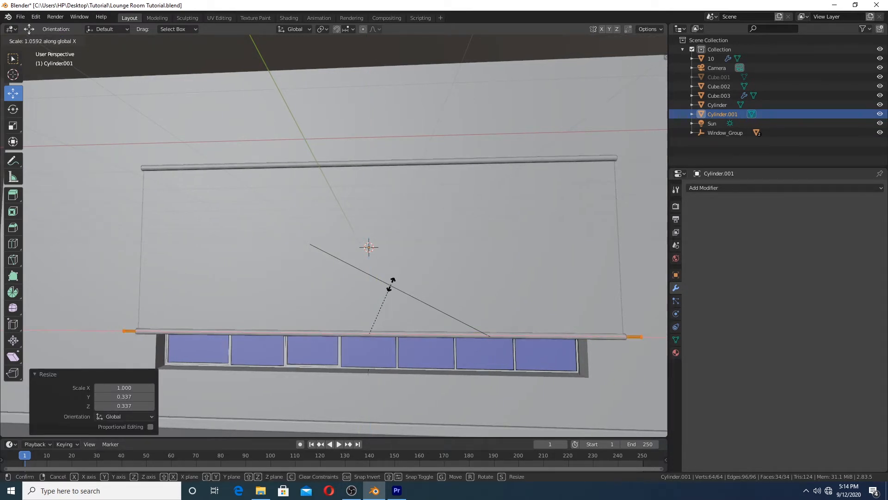
click(390, 285)
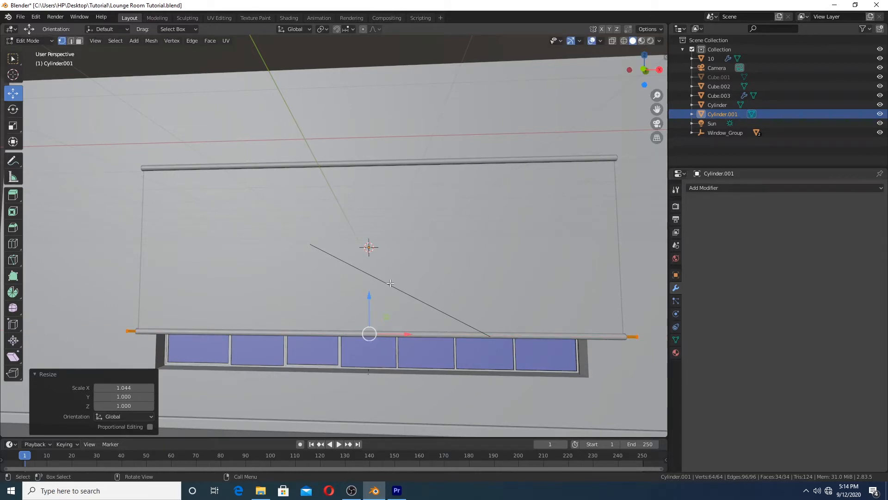
key(Tab)
- Examine the thin inner rod at the end of the blind's lower rod and across the window wall
shift+middle_drag(441, 275, 376, 234)
scroll(431, 271, up, 4)
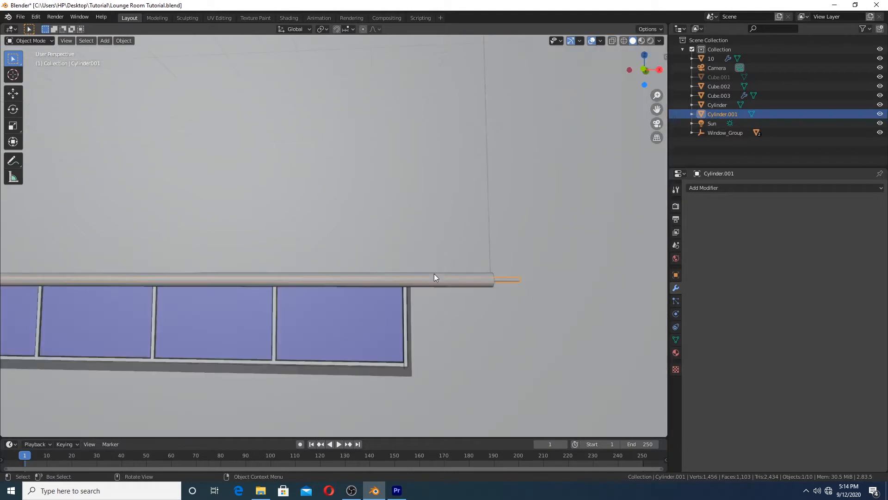
click(572, 318)
middle_drag(572, 318, 453, 297)
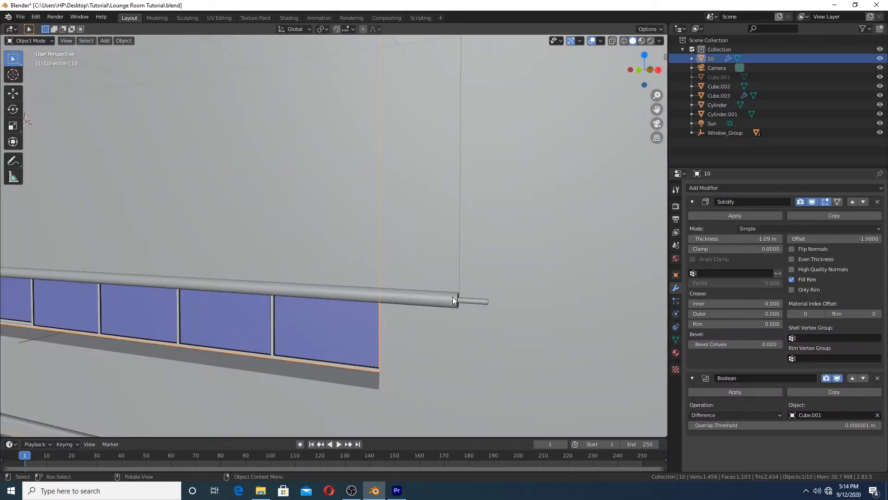
click(453, 296)
right_click(453, 296)
click(441, 278)
middle_drag(529, 277, 397, 266)
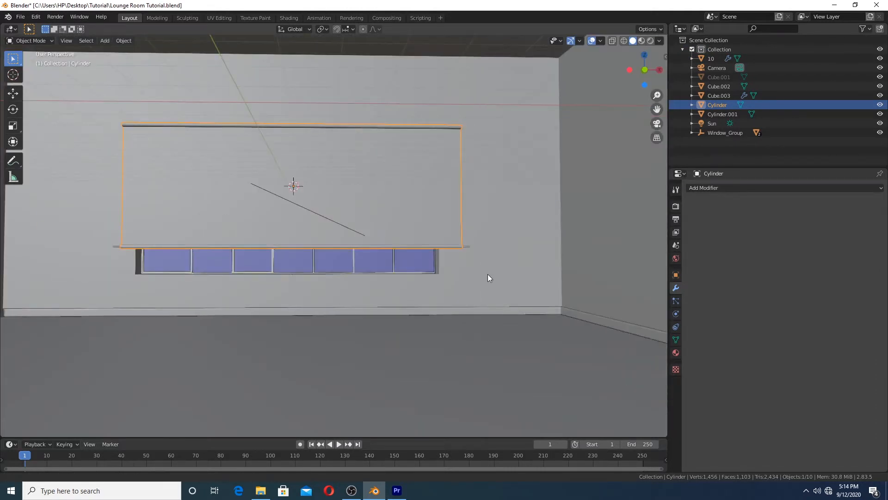
middle_drag(489, 274, 464, 281)
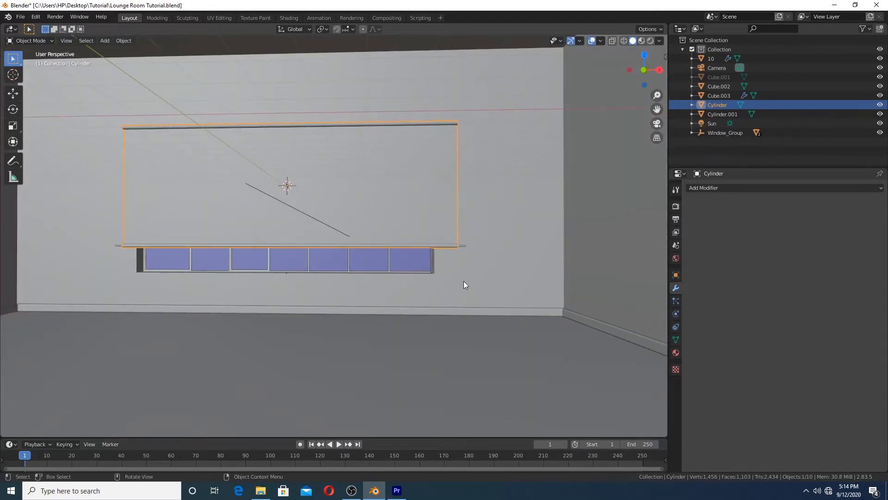
- Edit the blind and inner rod together, select both lower rods through wireframe and raise them about 1.345 m along Z
shift+click(464, 246)
key(Tab)
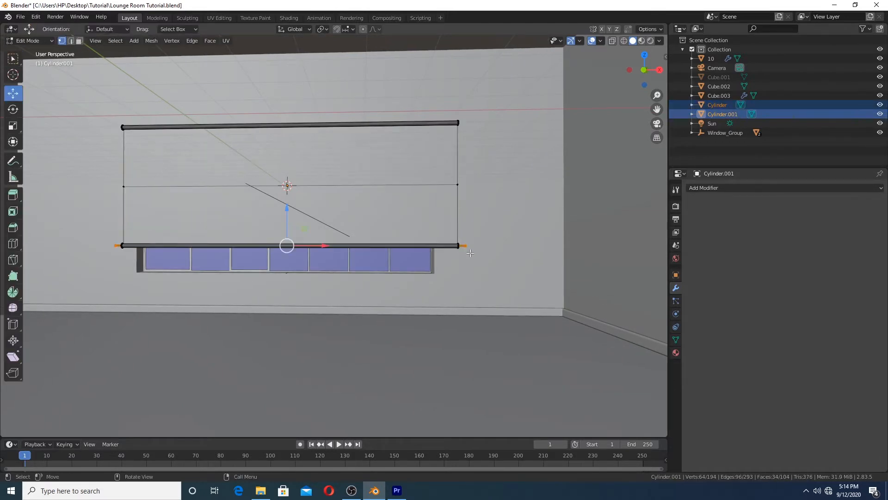
key(z)
click(403, 267)
drag(539, 279, 93, 229)
drag(287, 212, 287, 186)
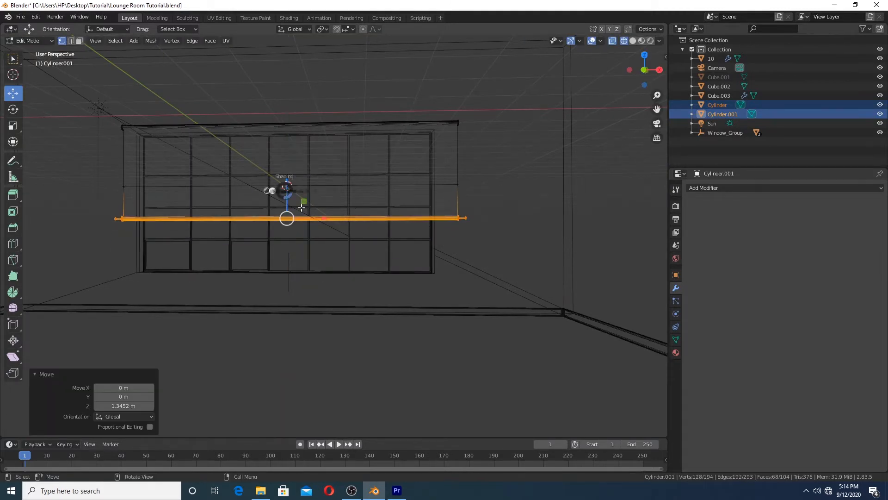
- Return the view to solid shading and leave mesh editing of the blind and inner rod
click(383, 192)
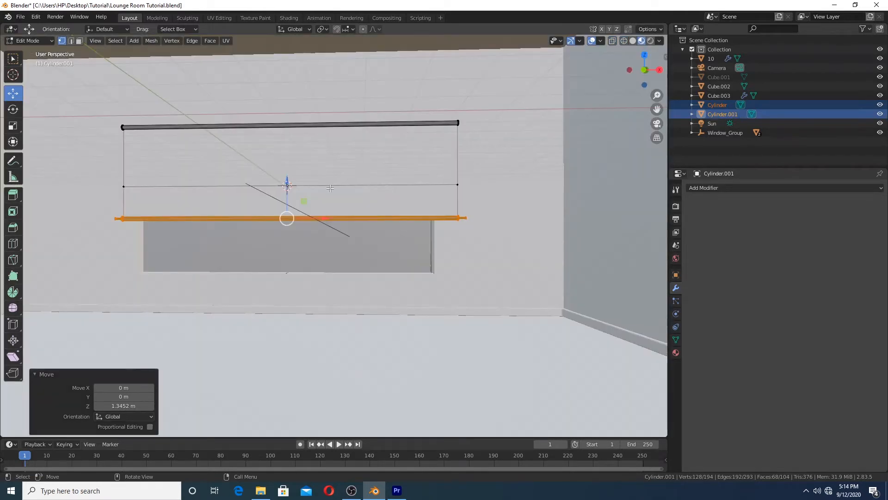
key(z)
click(445, 184)
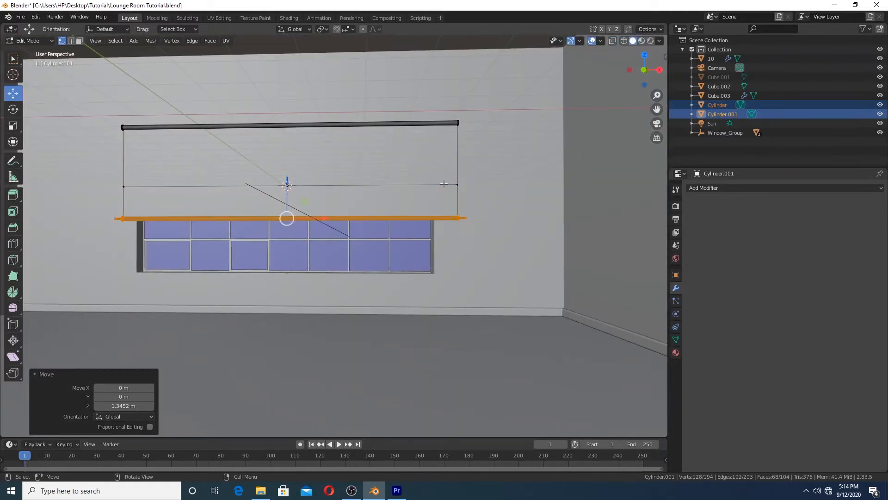
key(Tab)
- Deselect everything and review the shortened blind against the window from inside the room
key(slash)
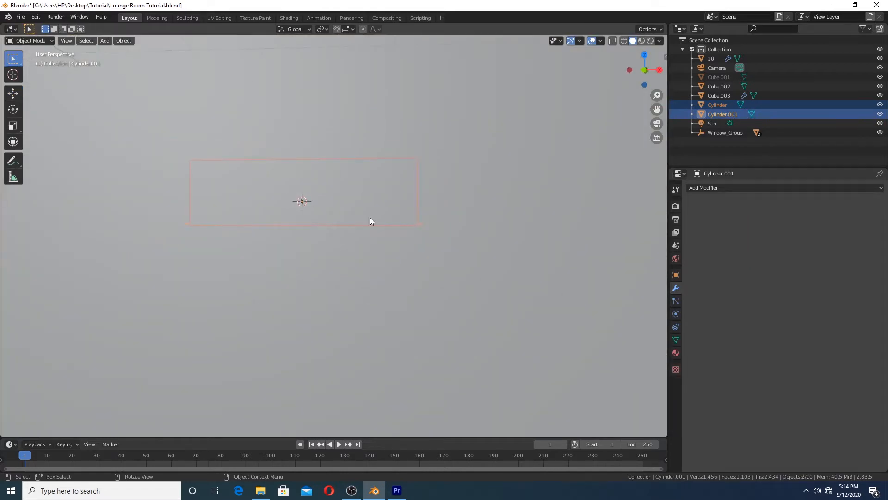
shift+middle_drag(371, 218, 305, 187)
click(424, 384)
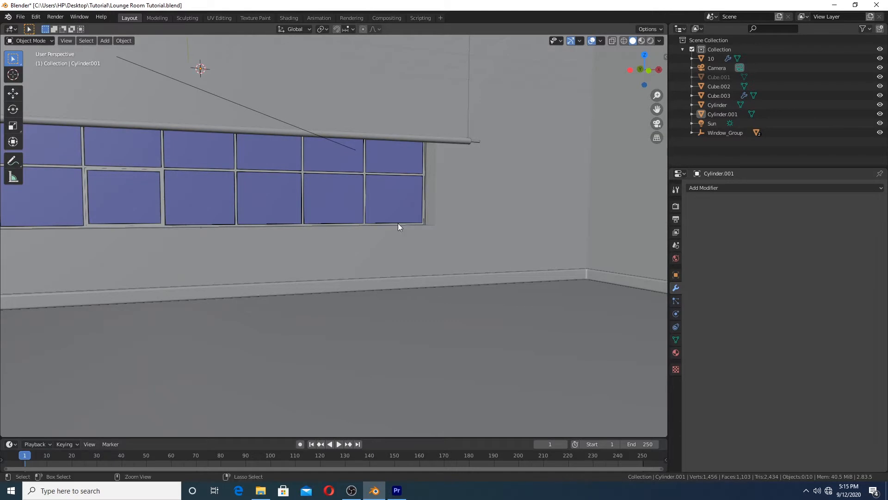
scroll(398, 223, down, 4)
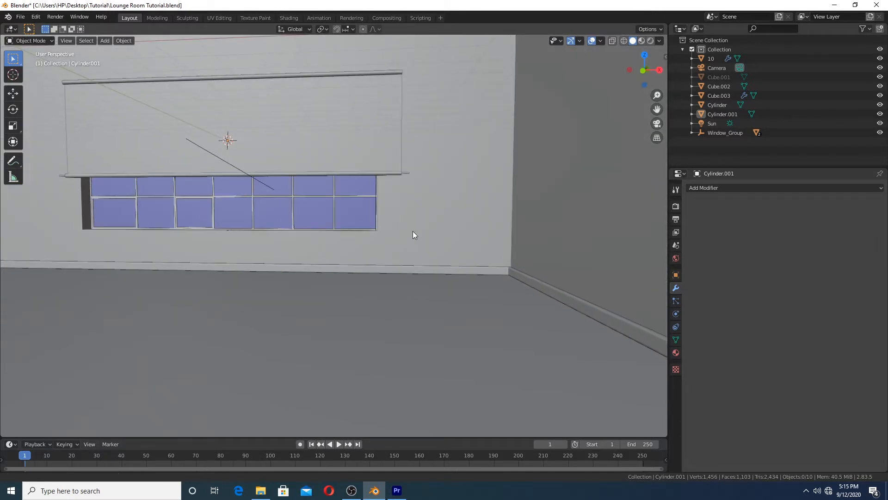
middle_drag(414, 231, 407, 225)
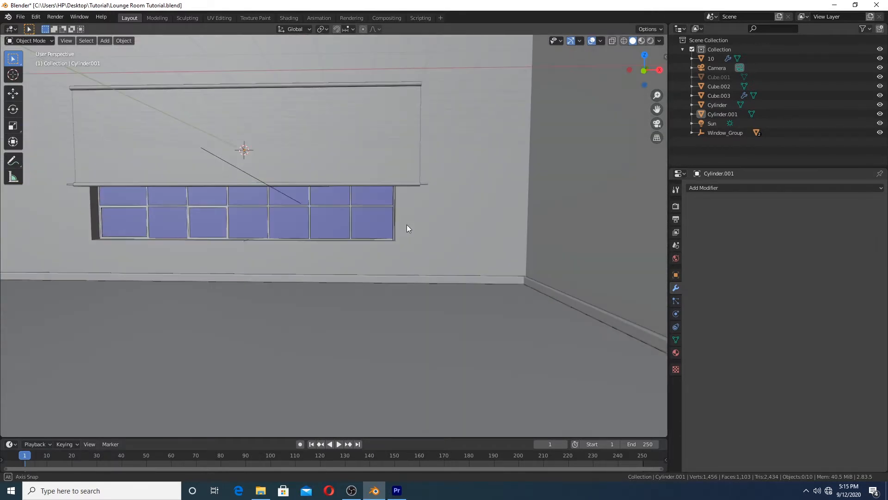
click(21, 17)
mouse_move(21, 29)
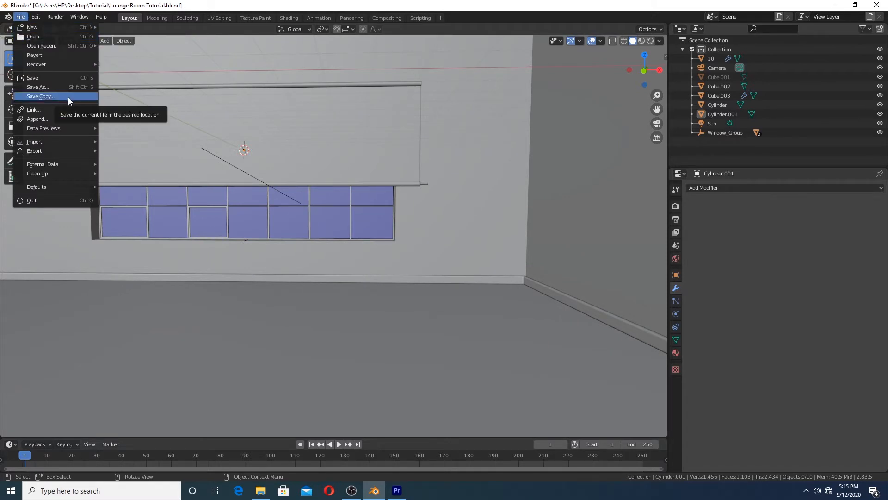
click(20, 18)
click(22, 17)
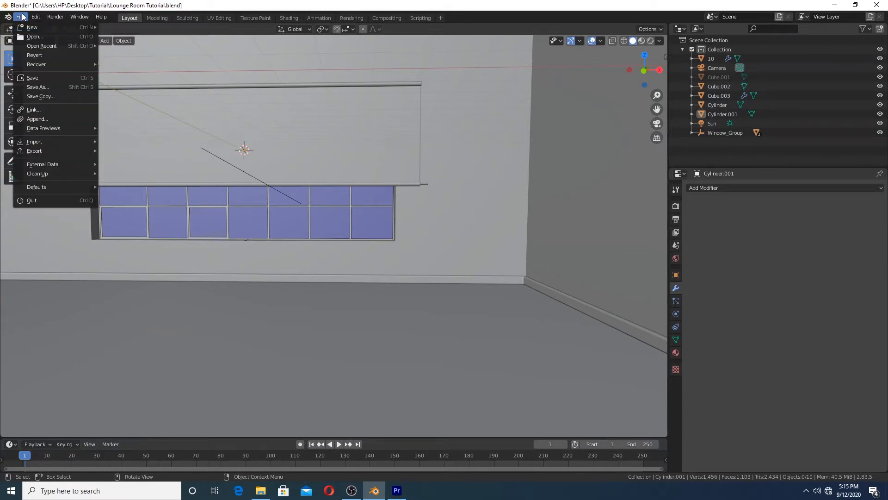
shift+middle_drag(305, 224, 332, 229)
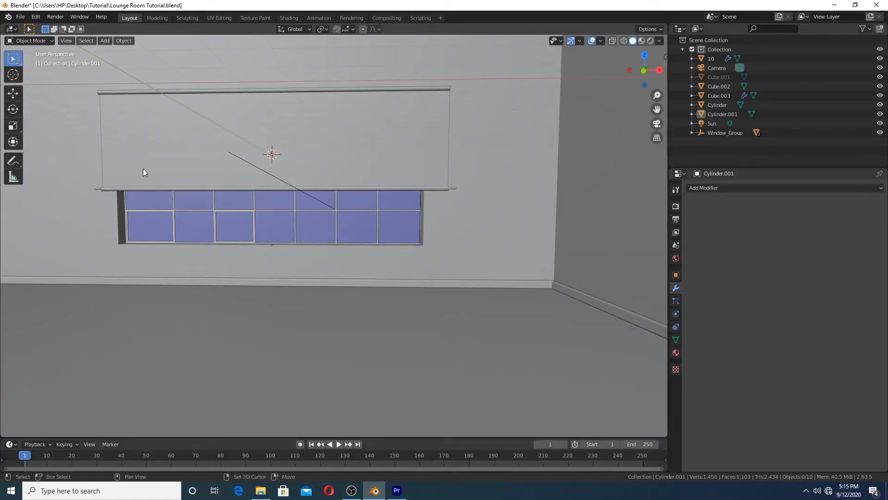
shift+middle_drag(143, 168, 183, 188)
- Start appending from another Blender file and move the file browser window clear of the outliner
click(20, 17)
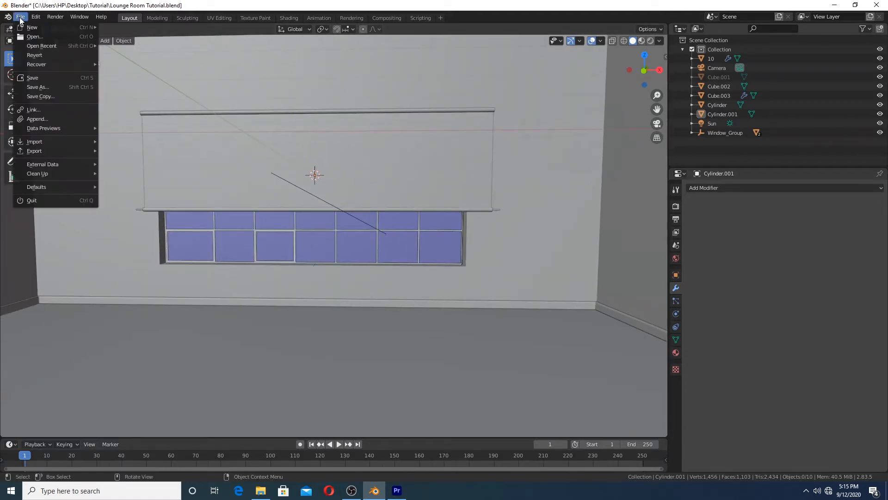
click(44, 118)
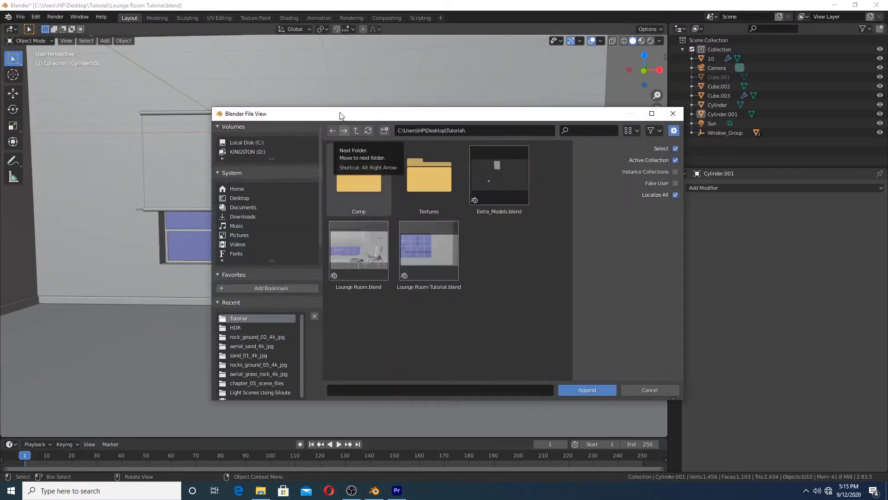
drag(337, 113, 289, 63)
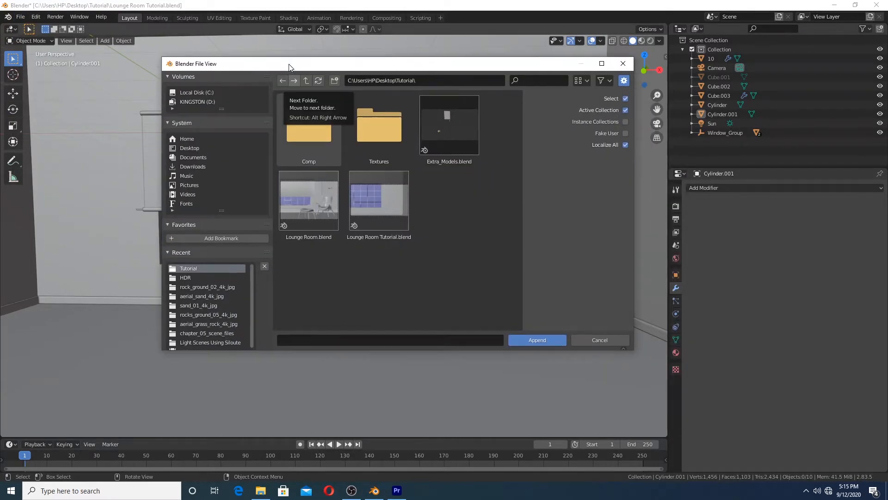
- Collapse the existing collection, add a new collection to the scene and make it the active one
click(683, 49)
right_click(729, 91)
click(731, 93)
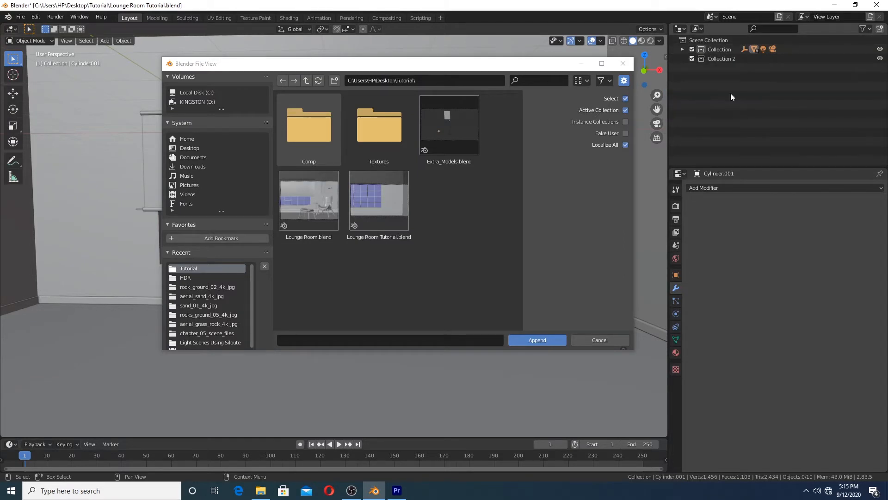
click(717, 60)
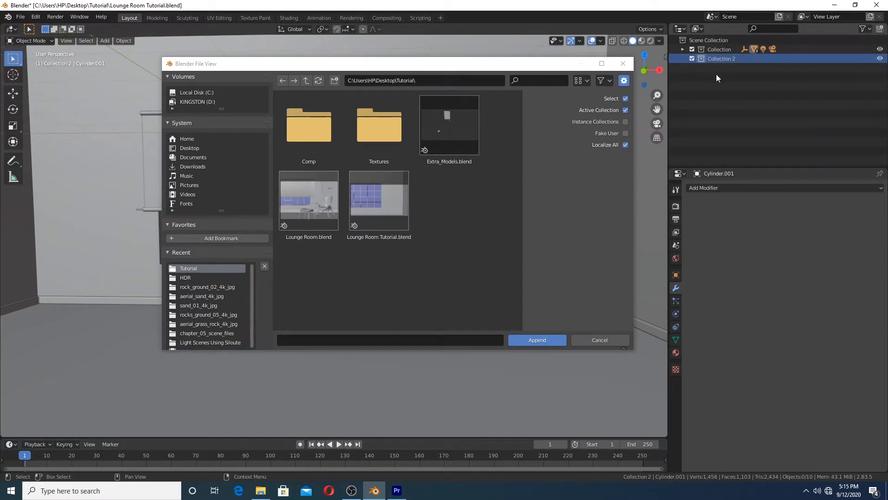
- Rename the original collection as Room
click(719, 51)
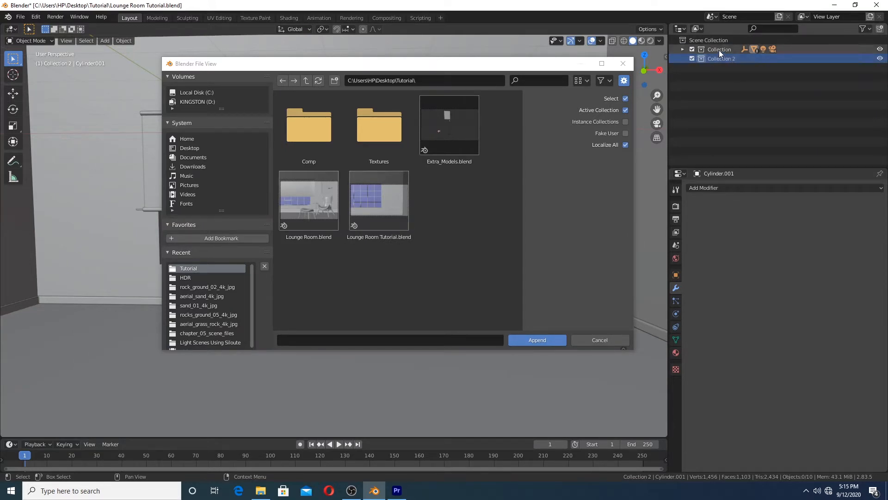
drag(746, 53, 691, 52)
click(689, 51)
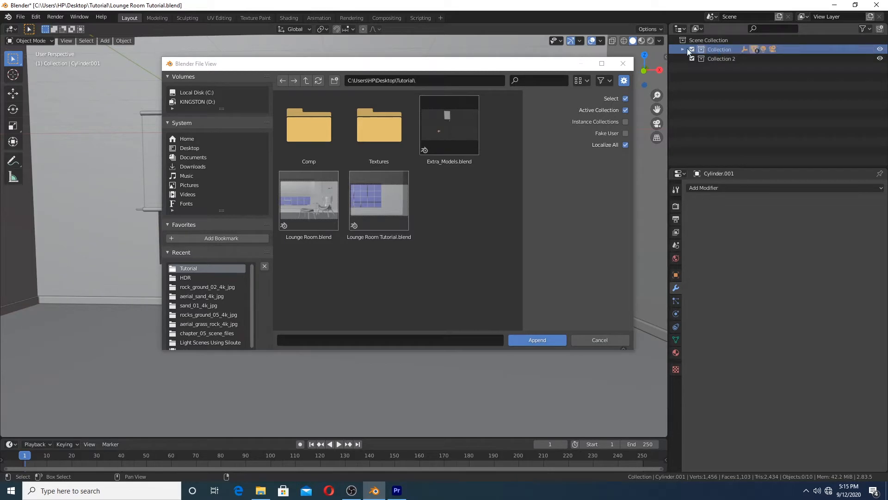
key(m)
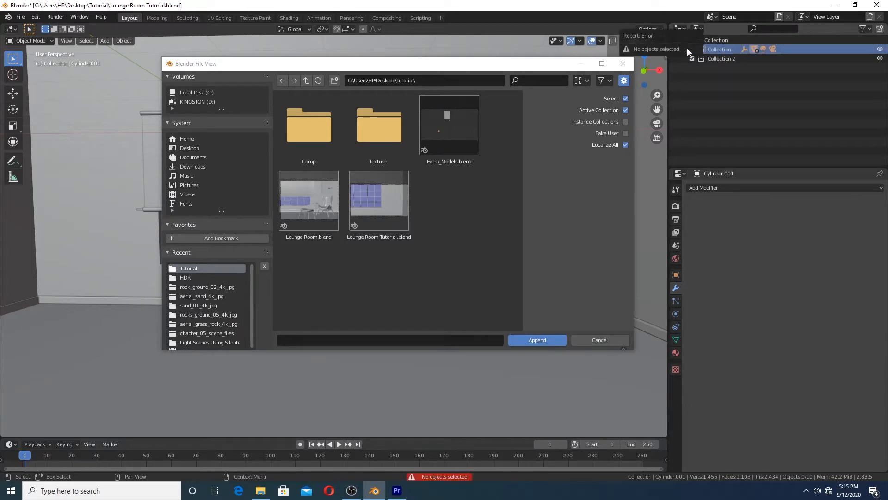
double_click(723, 50)
text(R)
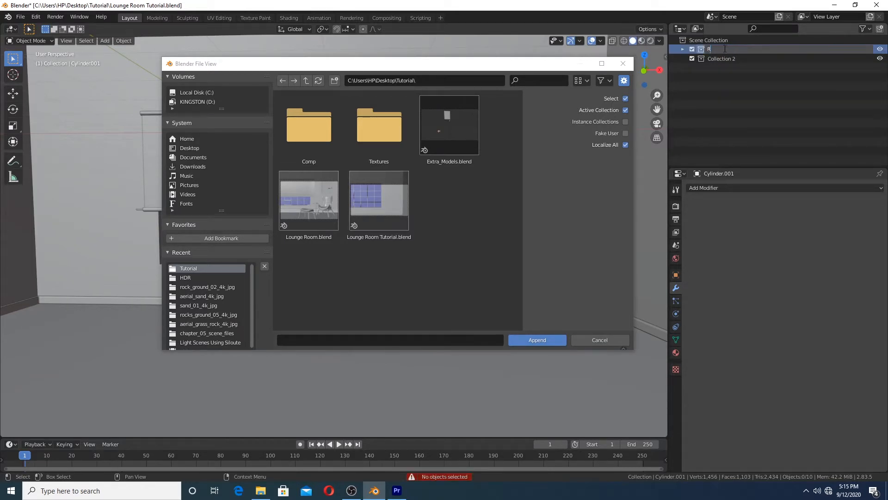
text(oom)
key(Return)
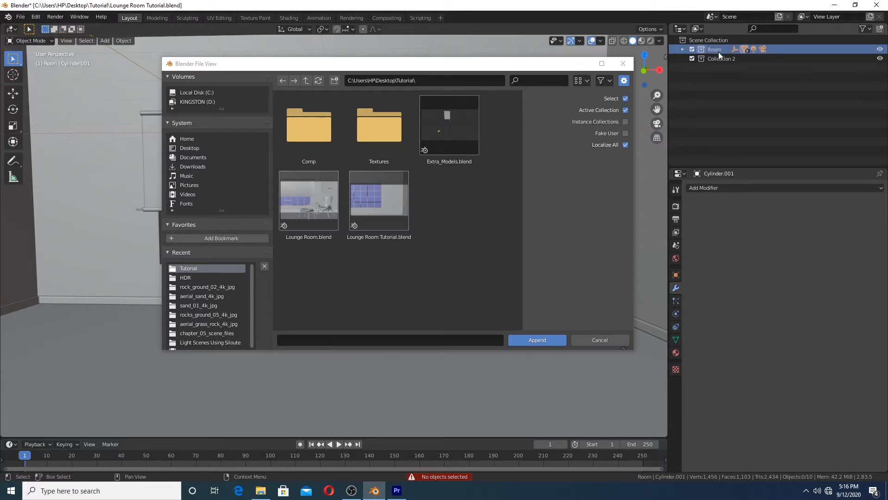
- Rename the newly added collection as Interior and keep it as the active collection
double_click(725, 58)
text(In)
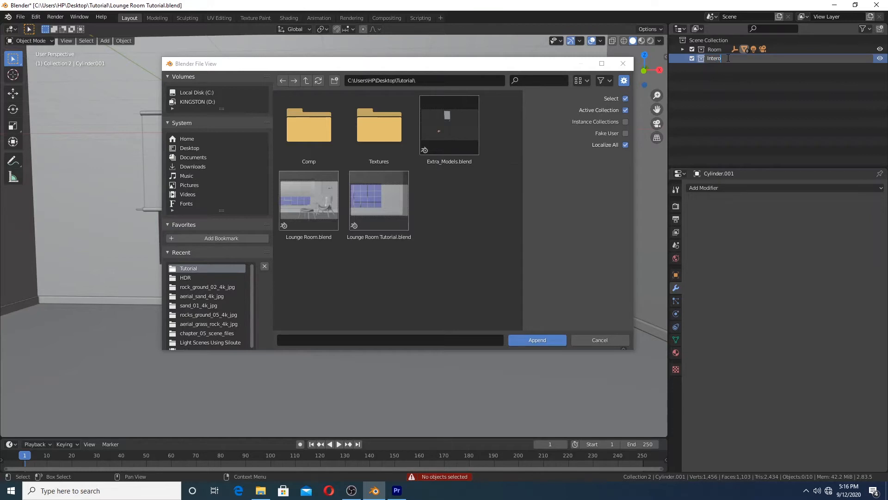
text(terior)
key(Return)
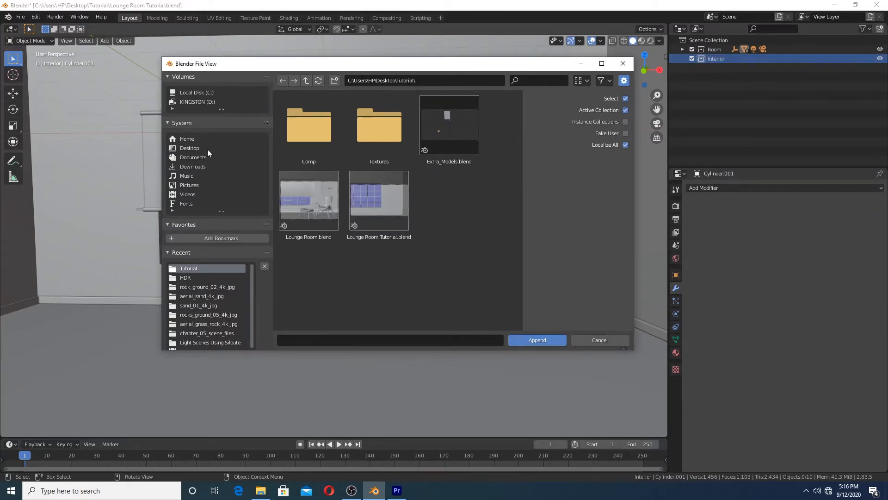
- Browse the append source to Documents, Blender Files, Furniture Pack, Export, Assets
click(193, 157)
scroll(415, 231, down, 2)
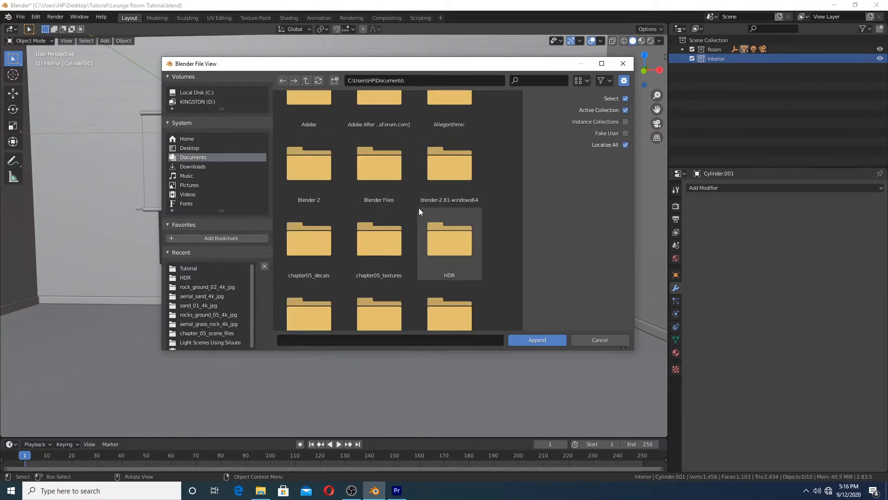
scroll(418, 207, up, 2)
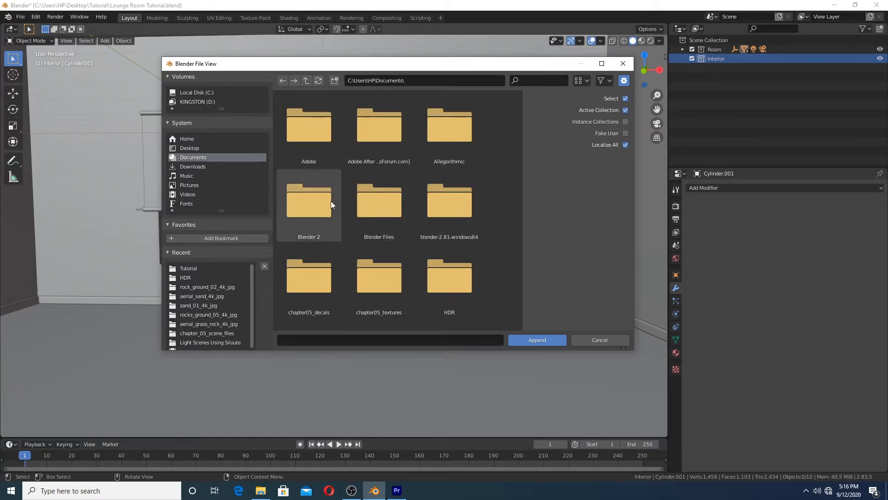
double_click(362, 209)
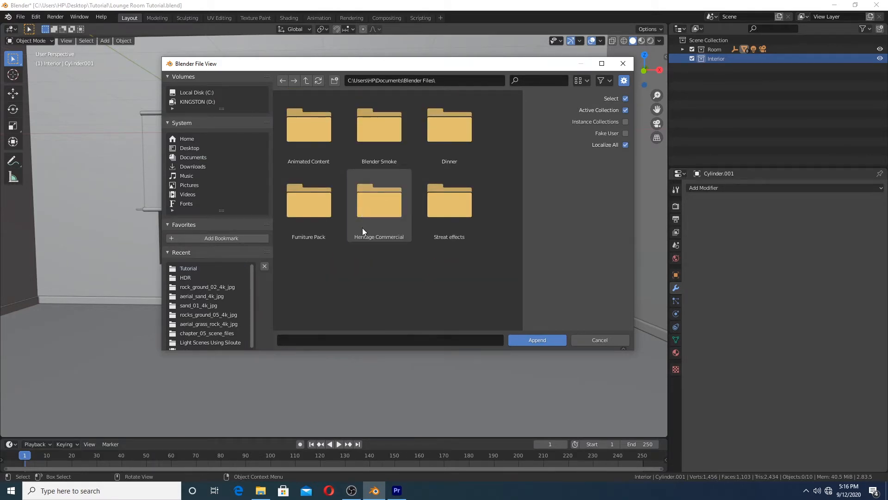
double_click(307, 209)
double_click(282, 143)
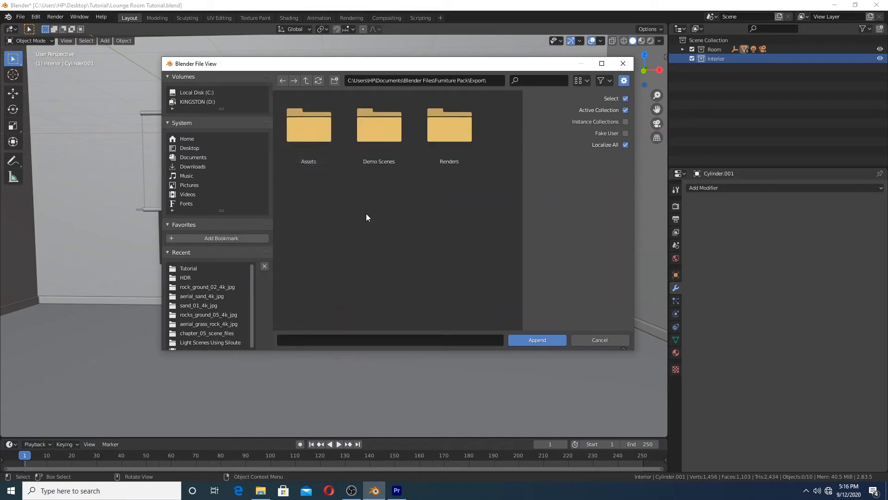
double_click(313, 144)
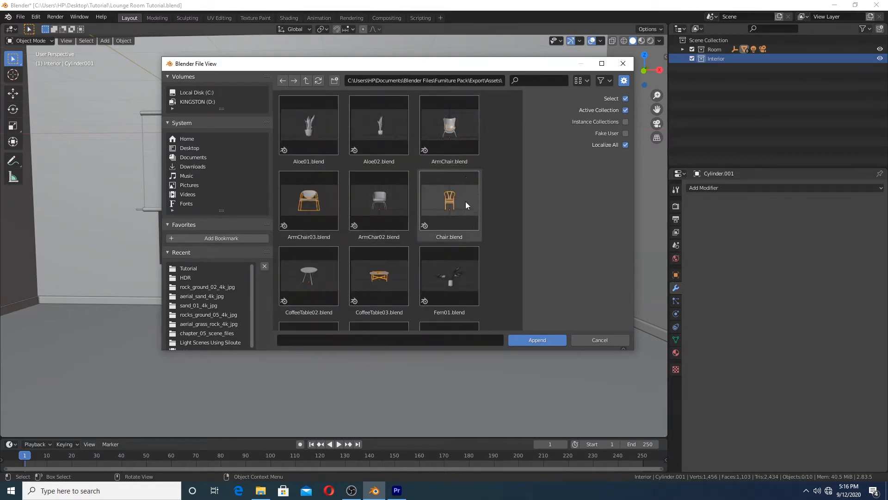
- Append the ArmChair collection from ArmChair.blend into Interior and join the chair's parts into one object
double_click(465, 148)
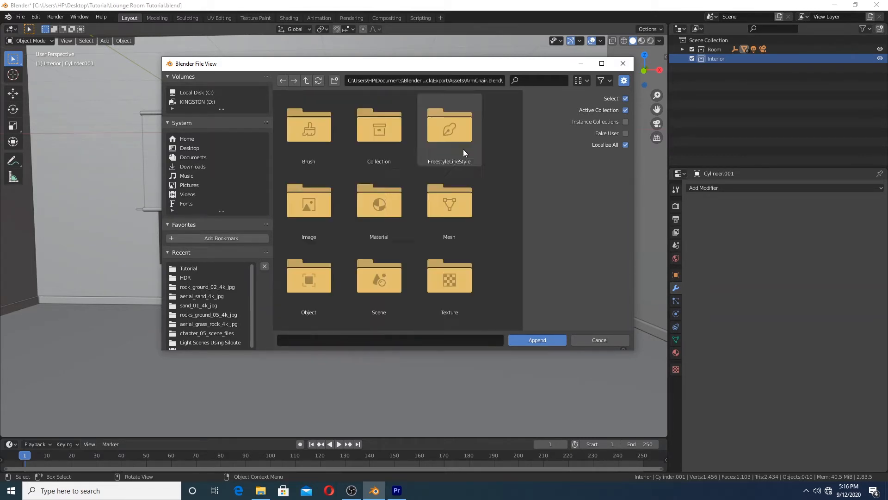
double_click(398, 146)
double_click(324, 143)
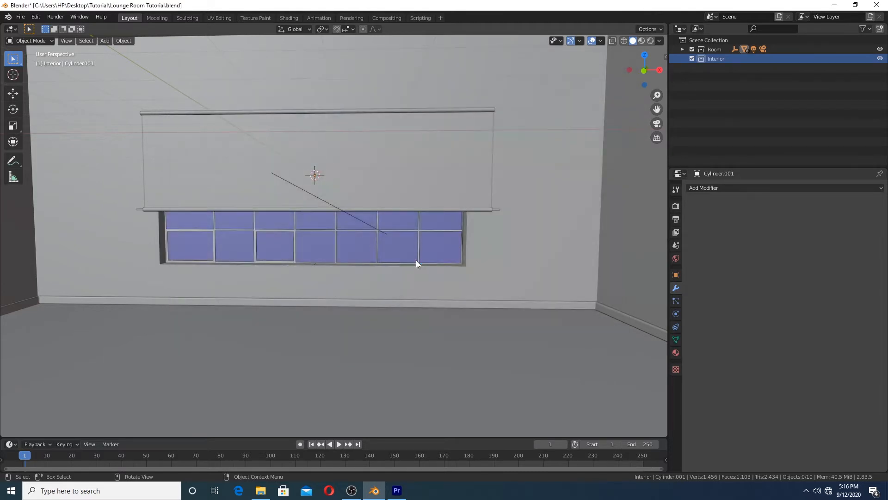
shift+click(260, 112)
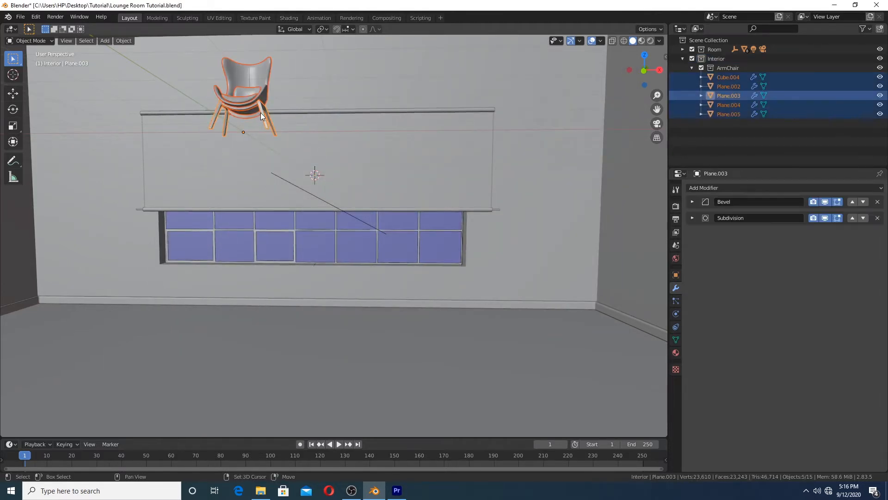
key(ctrl+j)
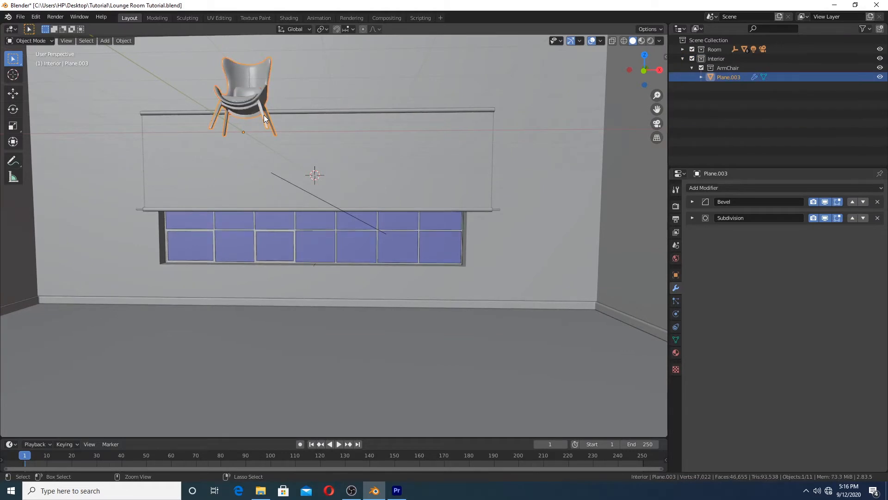
- Place the 3D cursor on the floor near the room's right corner and snap the armchair to it
click(13, 74)
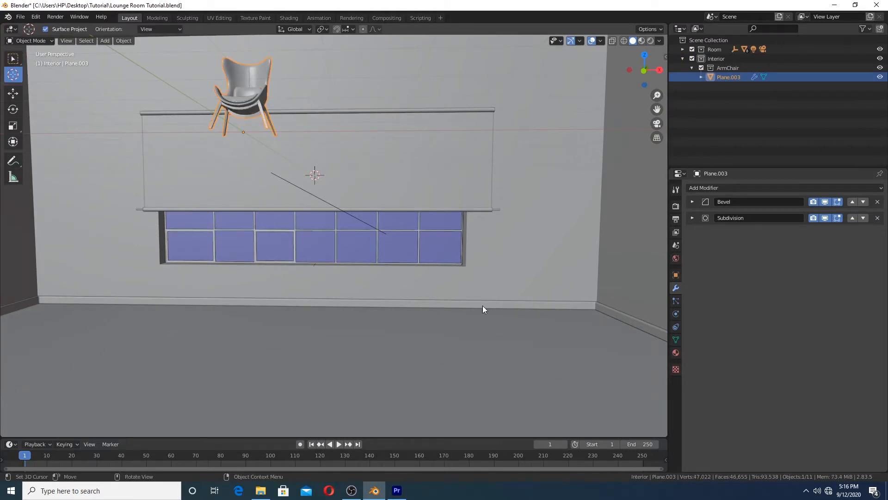
click(559, 324)
click(13, 58)
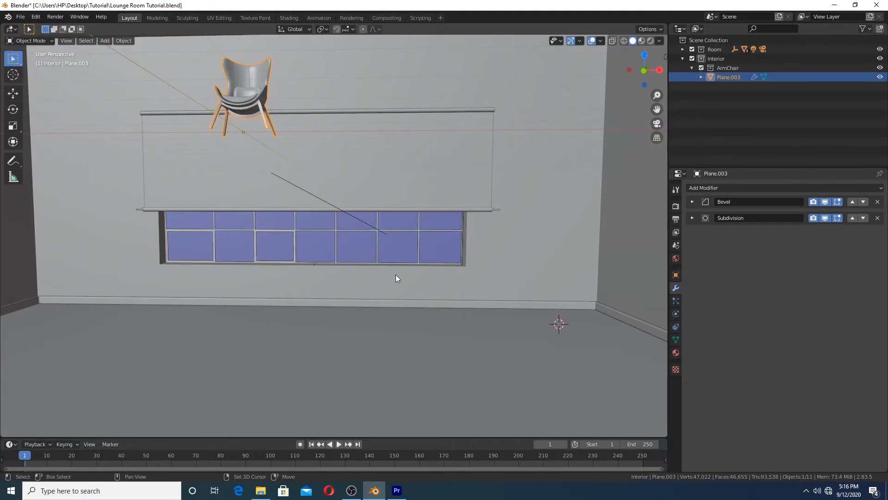
key(shift+s)
click(396, 237)
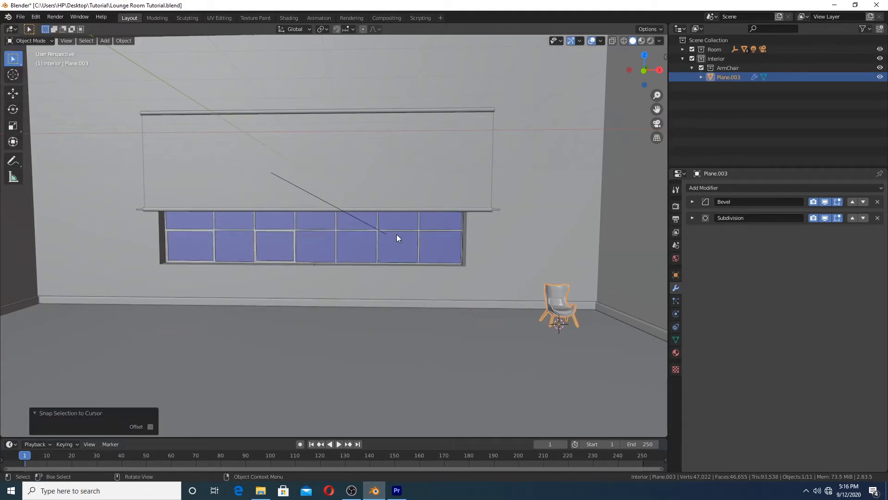
- In camera view, scale the armchair by about 2.457, rotate it about -42° around Z, and enlarge it by another 1.091
key(KP_0)
key(s)
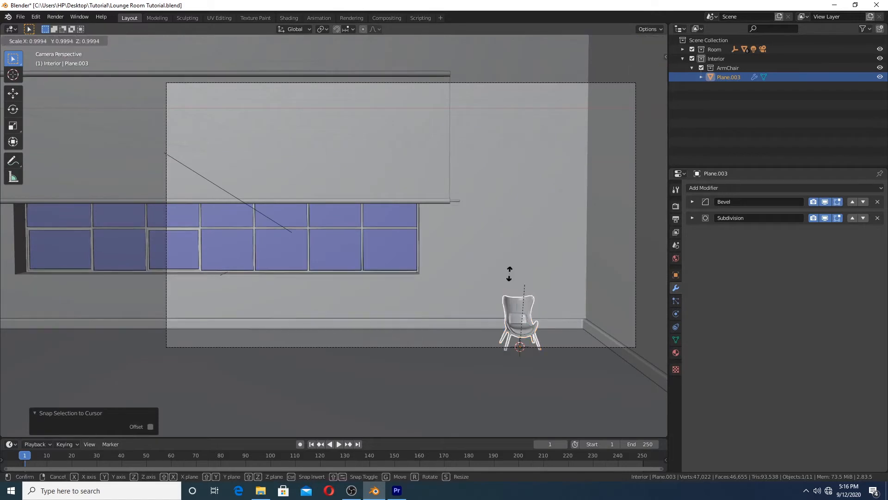
click(454, 209)
key(r)
key(z)
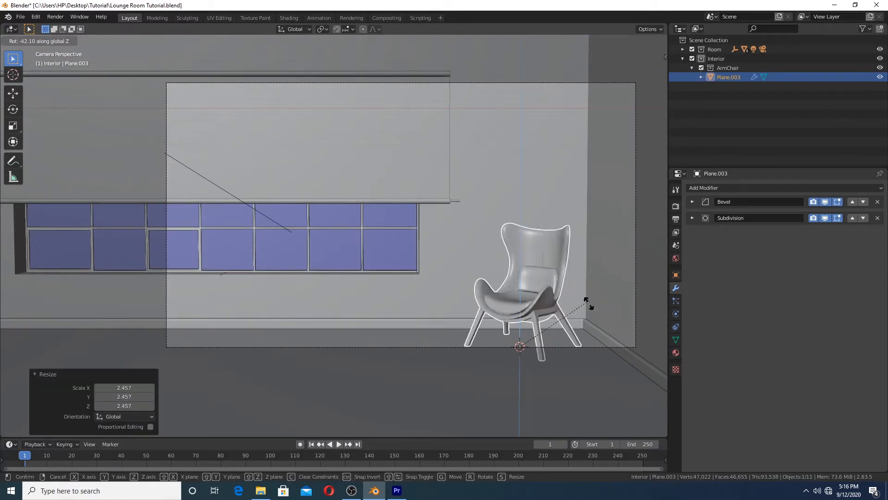
click(589, 305)
key(s)
click(592, 287)
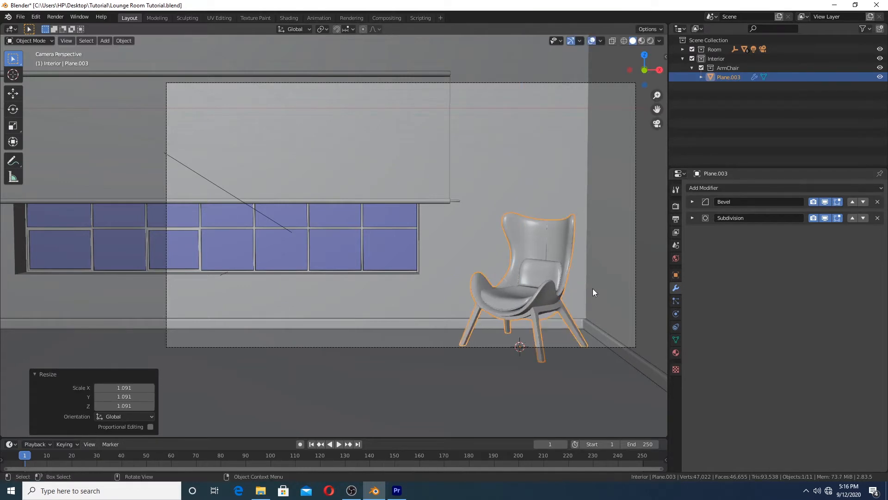
- Preview the armchair and window light in rendered shading, and return to solid shading
shift+middle_drag(480, 220, 444, 176)
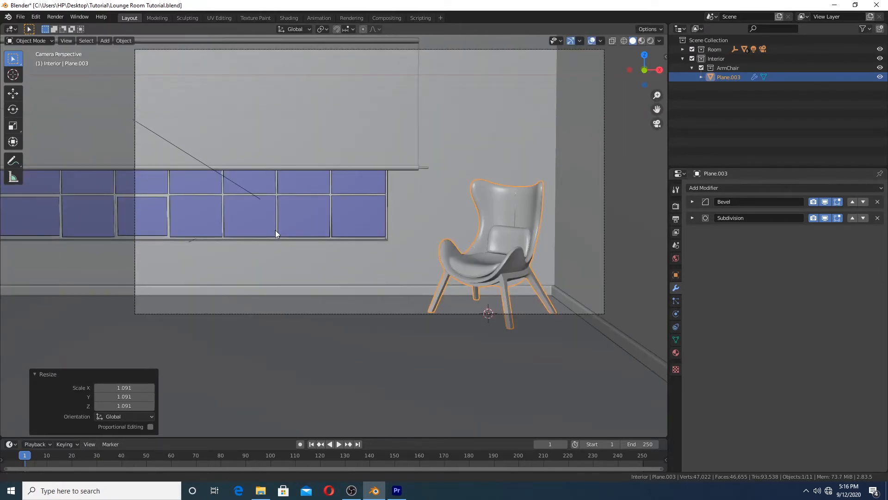
click(37, 377)
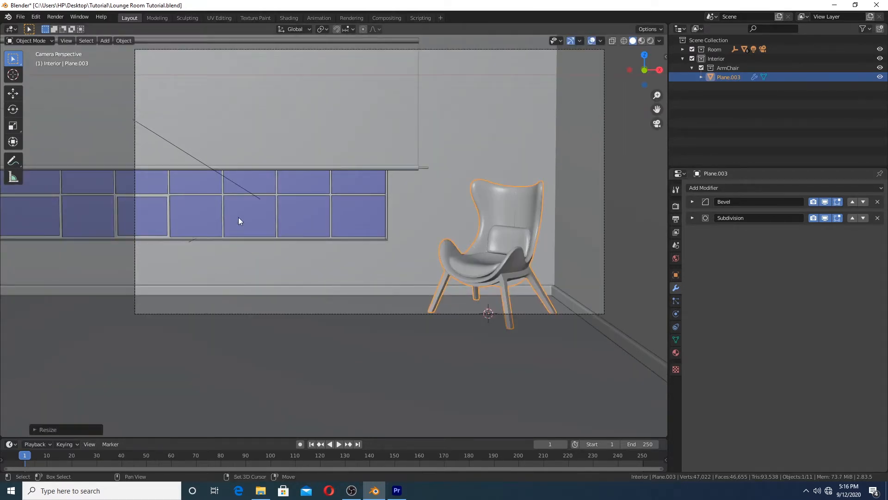
shift+middle_drag(237, 217, 225, 237)
key(z)
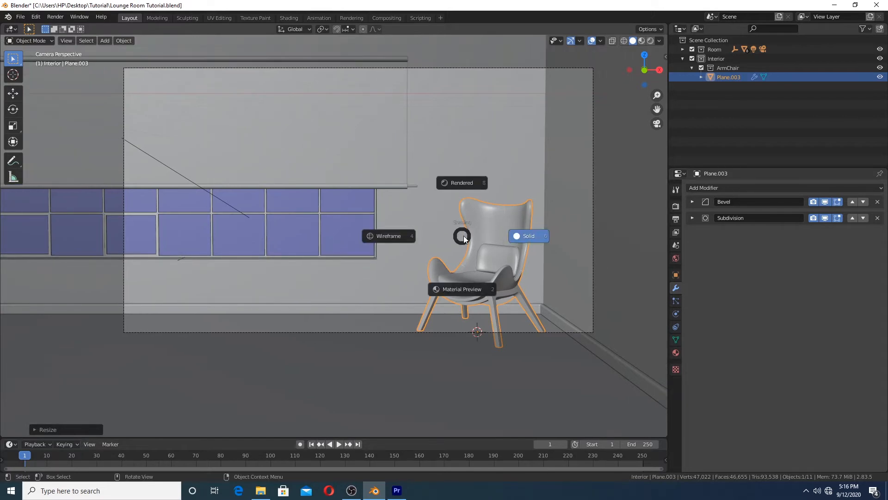
click(457, 202)
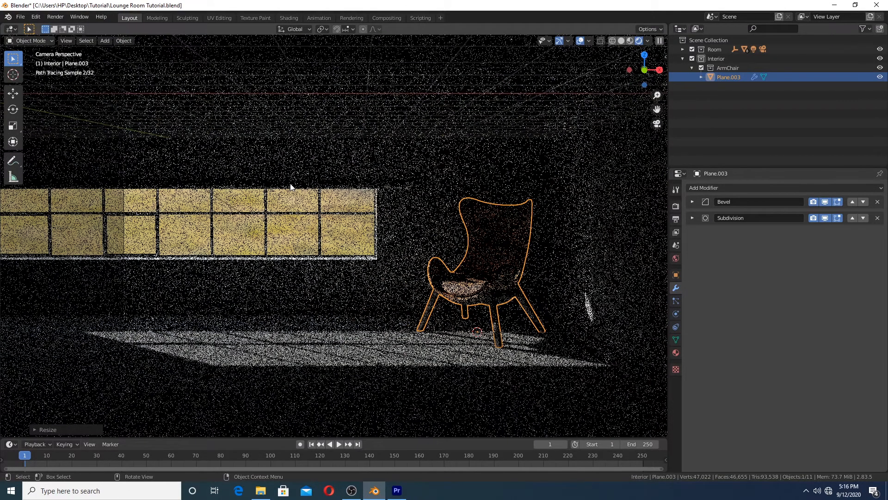
key(z)
click(251, 320)
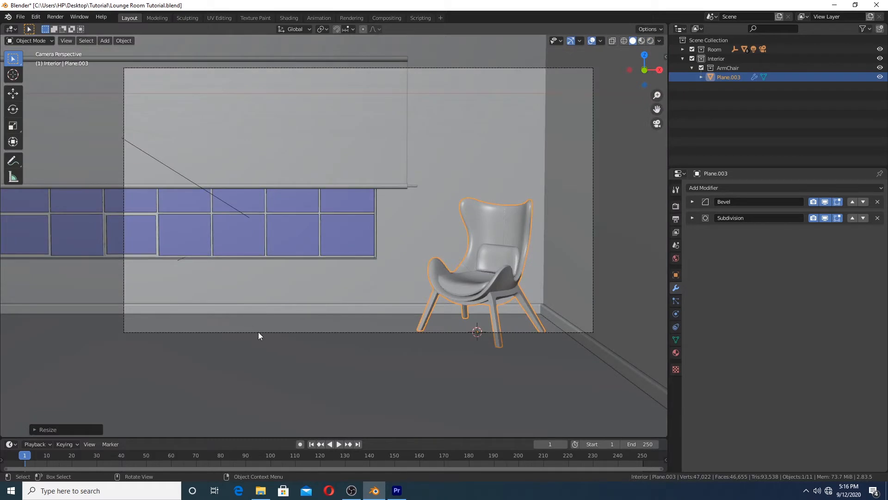
- Move the camera back along Y and reframe the room, placing it at about X 6.15, Y -12.56, Z -1.82 m
click(258, 331)
key(g)
key(y)
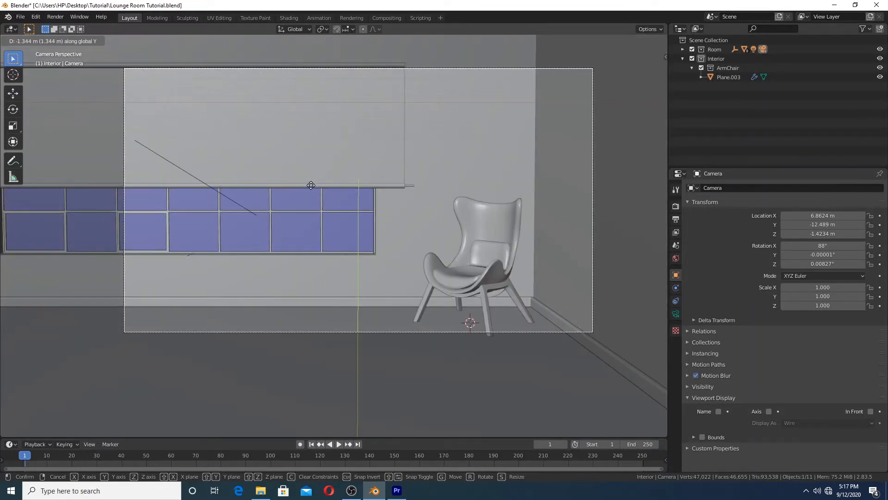
click(311, 185)
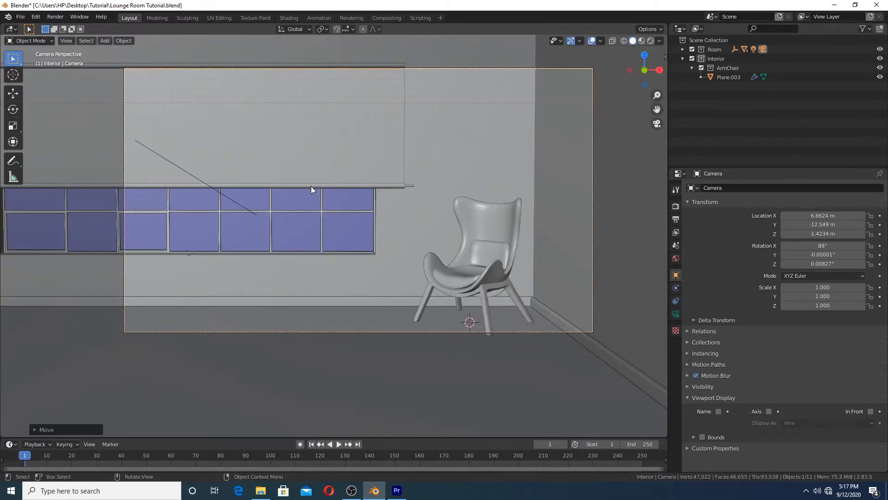
key(g)
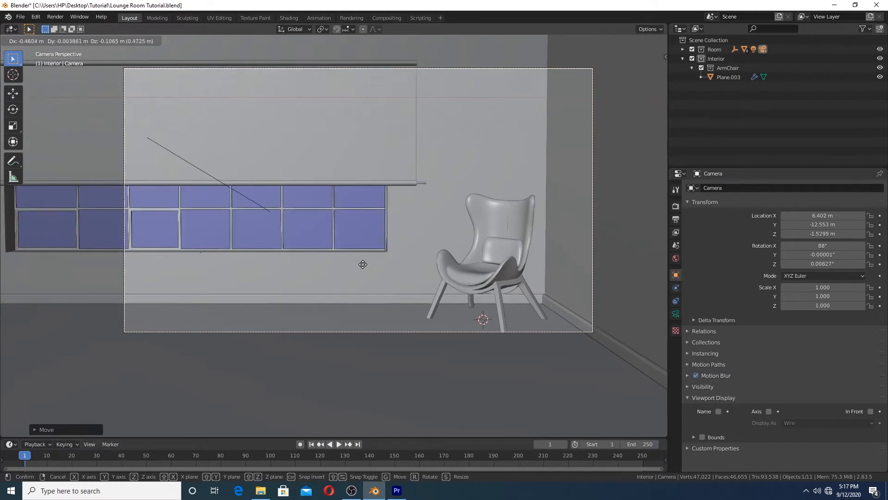
click(484, 219)
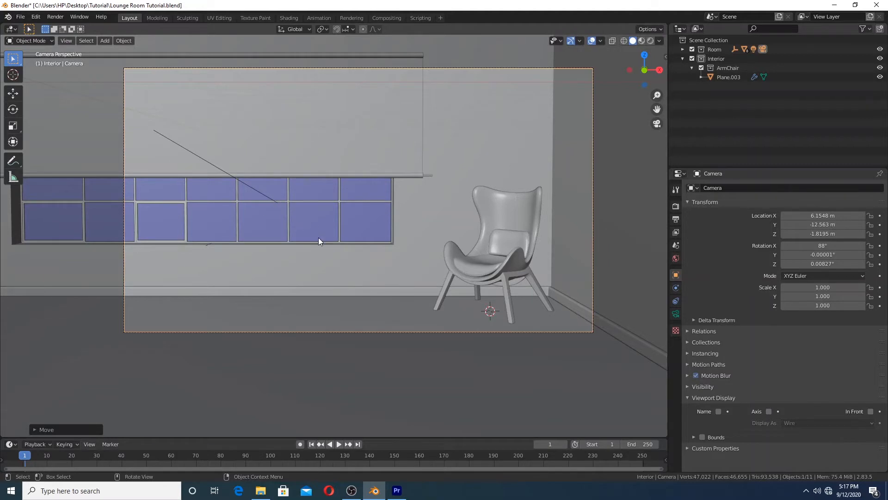
- Append the Stool collection from Stool.blend in the furniture pack's Assets folder into the Interior collection
shift+middle_drag(322, 216, 317, 192)
shift+middle_drag(251, 139, 235, 175)
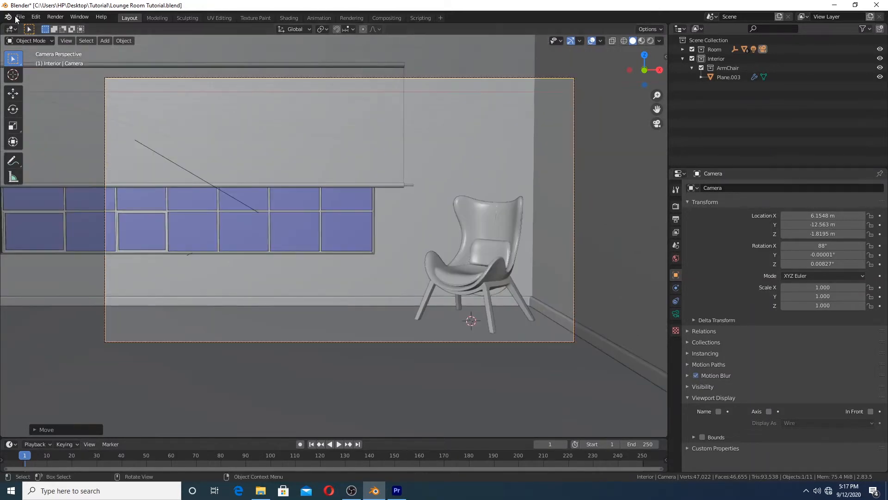
click(20, 17)
click(48, 116)
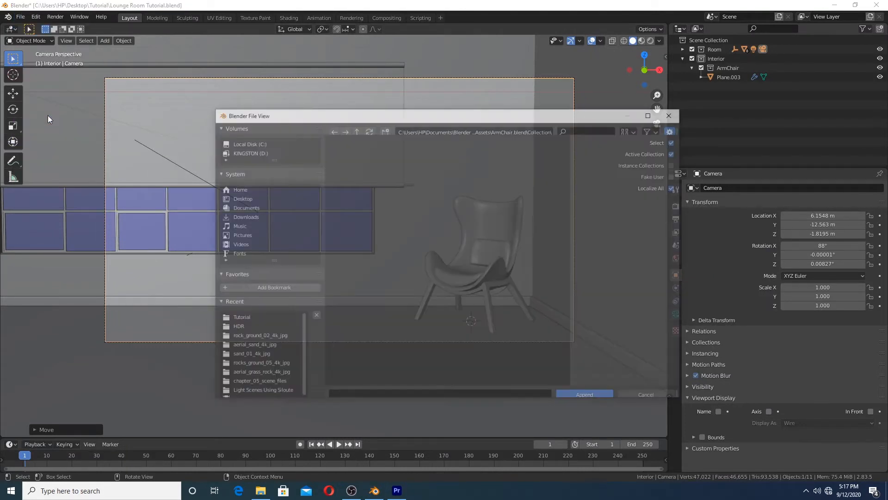
click(352, 134)
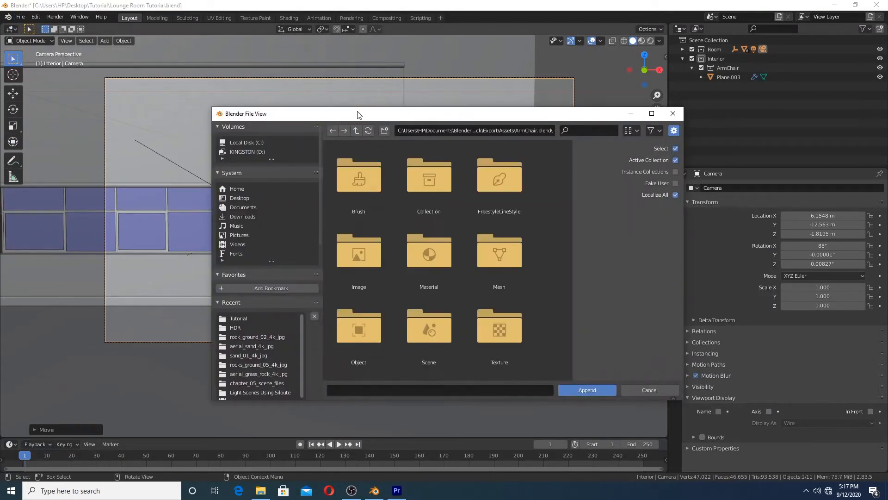
drag(357, 113, 322, 56)
click(320, 70)
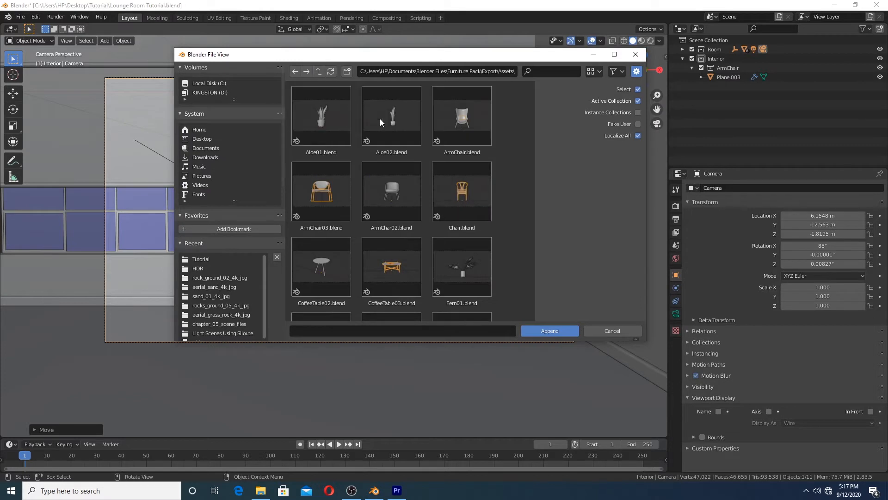
scroll(444, 179, down, 5)
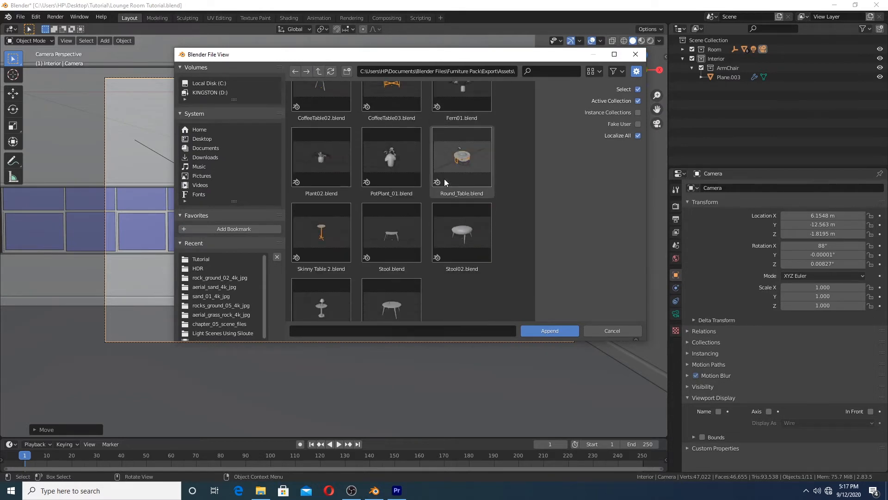
scroll(444, 179, down, 1)
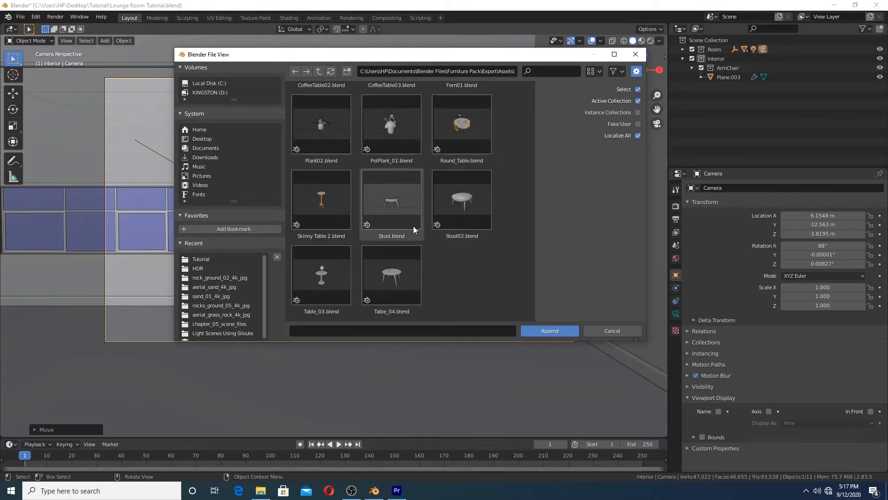
double_click(402, 211)
double_click(401, 129)
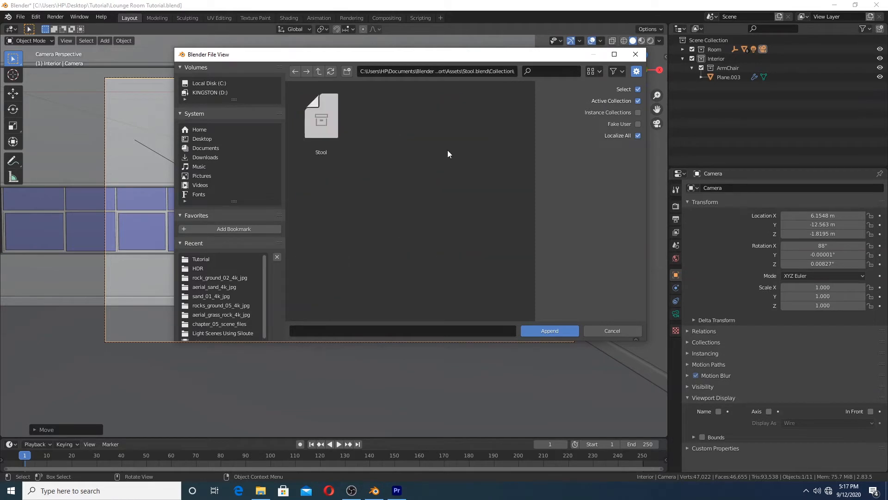
click(726, 61)
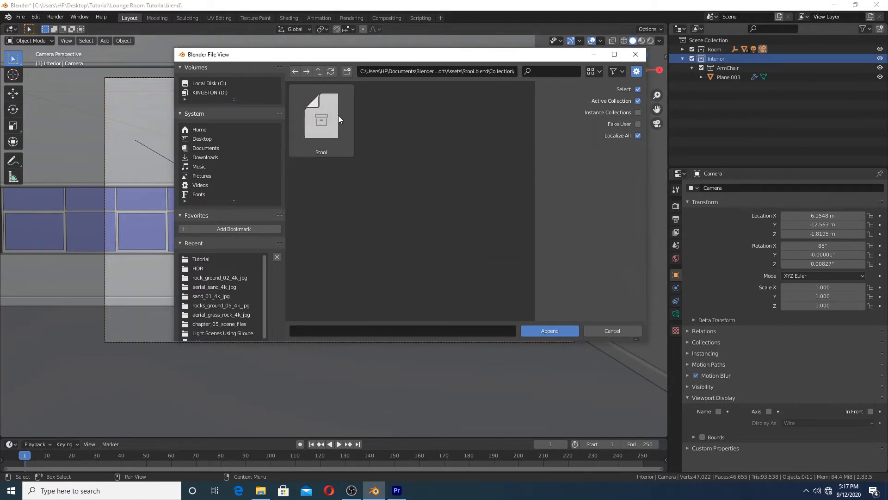
double_click(338, 115)
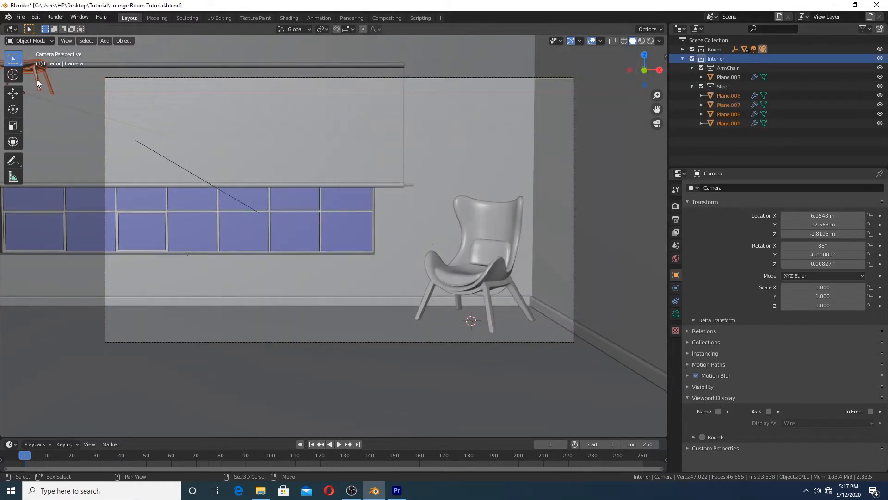
- Join the stool's parts into one object and snap it to the 3D cursor
click(37, 79)
key(ctrl+j)
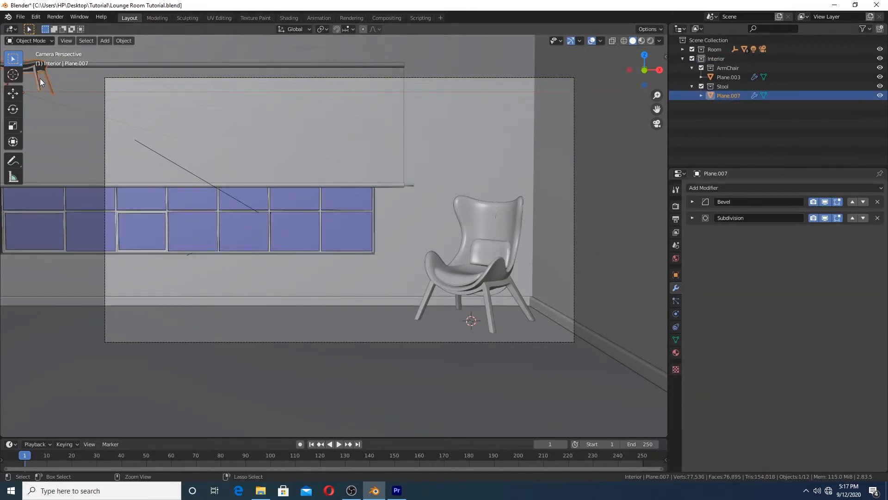
key(shift+s)
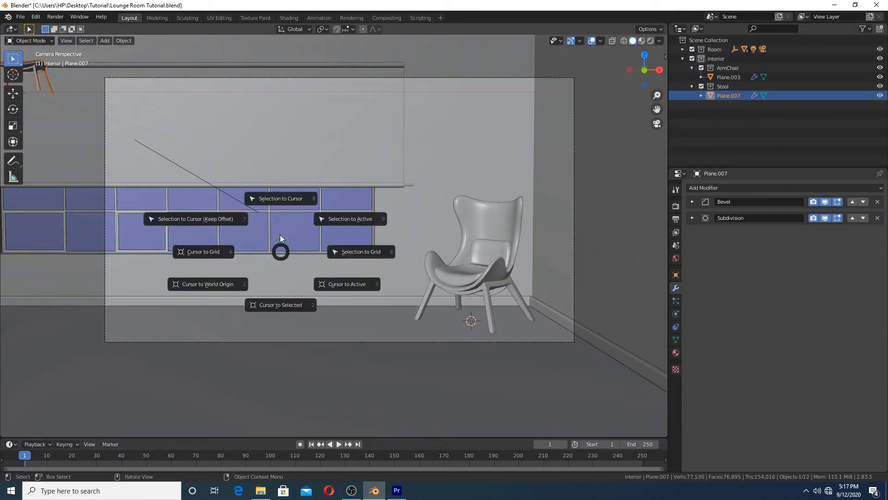
click(273, 190)
- Move the stool along the floor to the window side of the armchair and rotate it around Z
key(g)
key(shift+z)
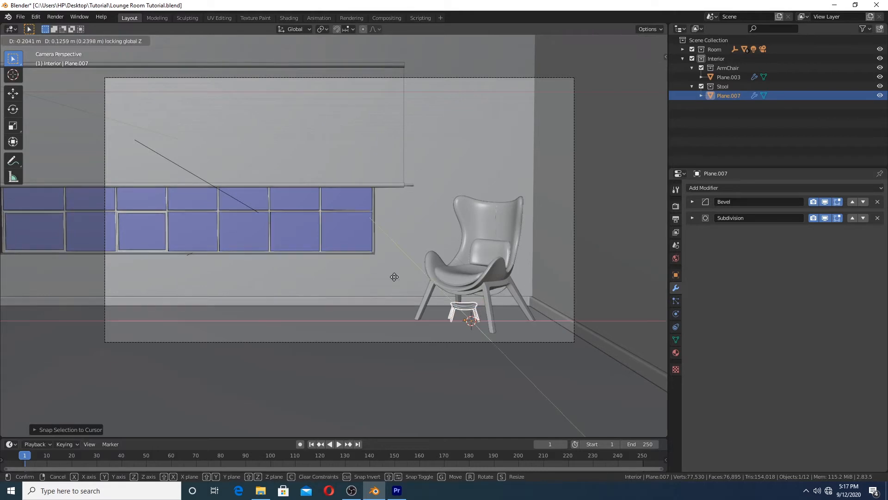
click(393, 264)
key(r)
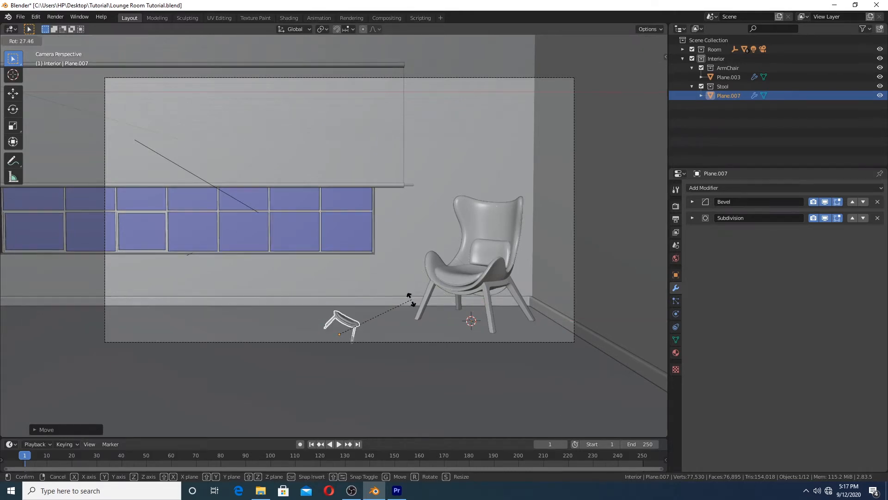
key(z)
click(421, 312)
- Scale the stool up uniformly until its proportions suit the armchair, with its seat slightly below the armchair's seat
key(s)
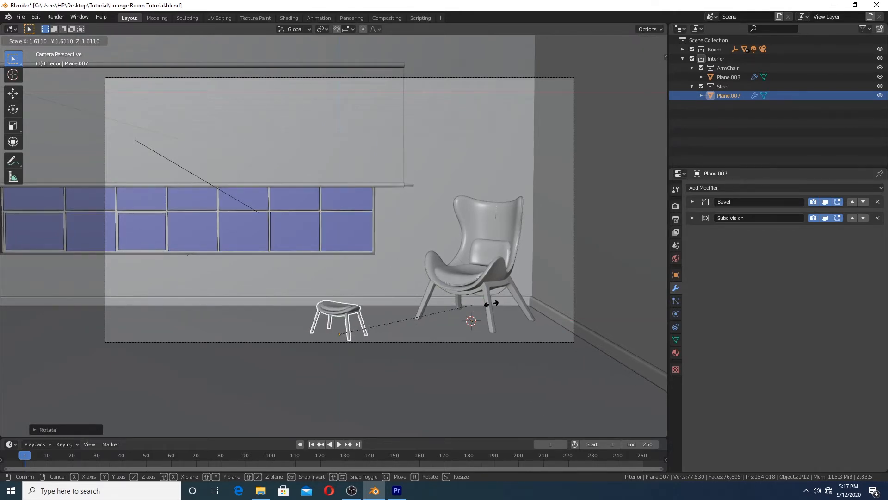
click(570, 258)
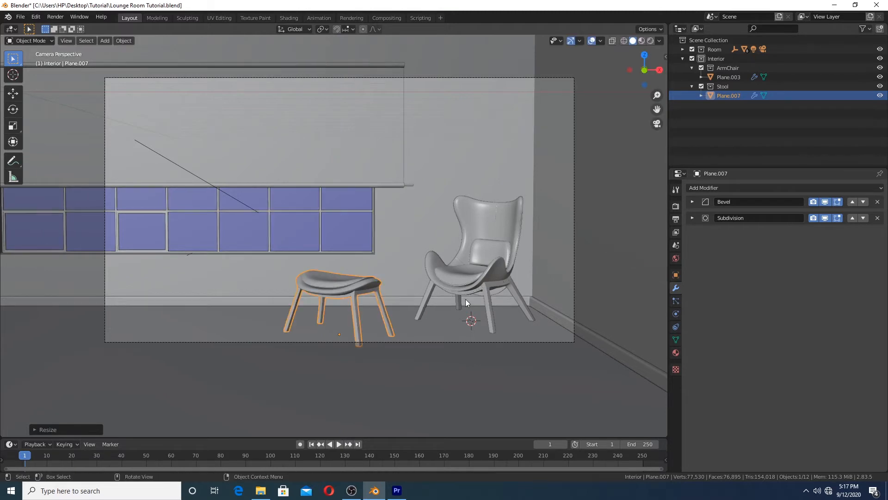
key(s)
click(446, 301)
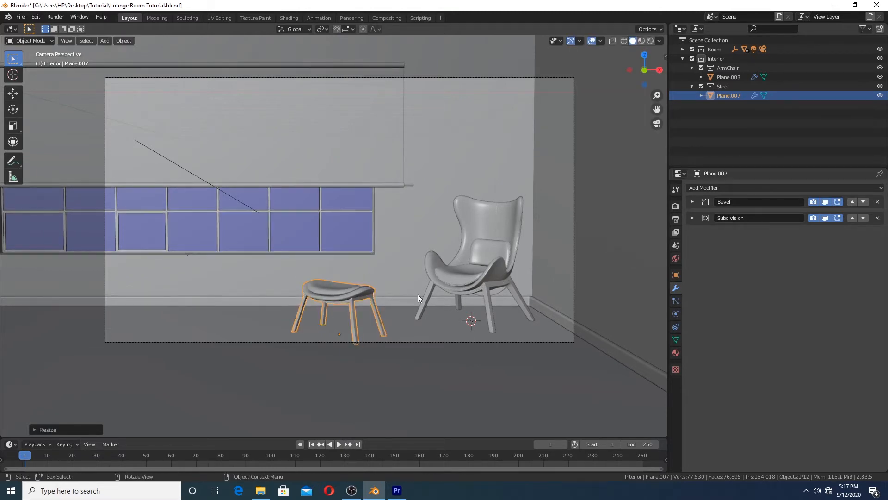
- Shift the stool along the floor closer to the armchair and fine-tune its rotation around Z
key(g)
click(449, 288)
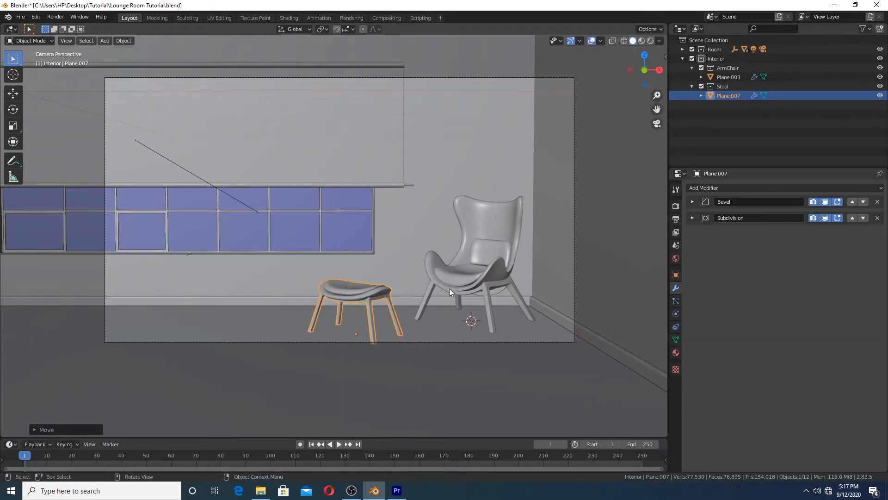
key(r)
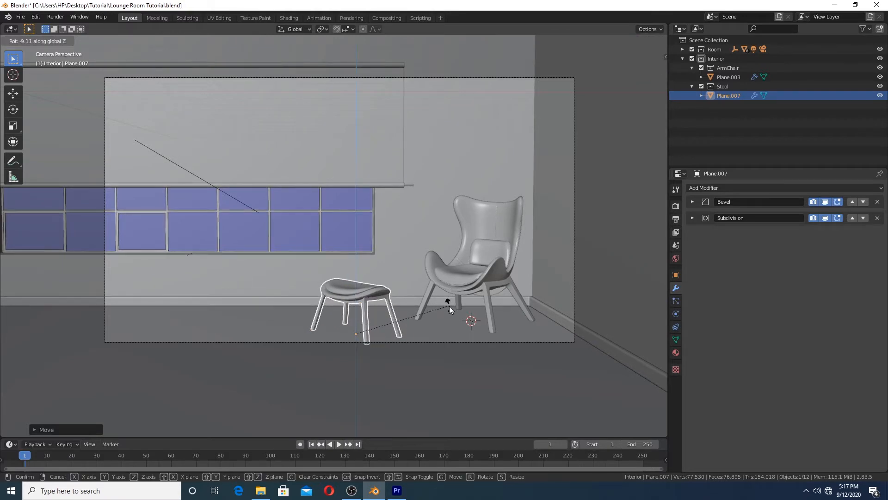
click(454, 290)
key(g)
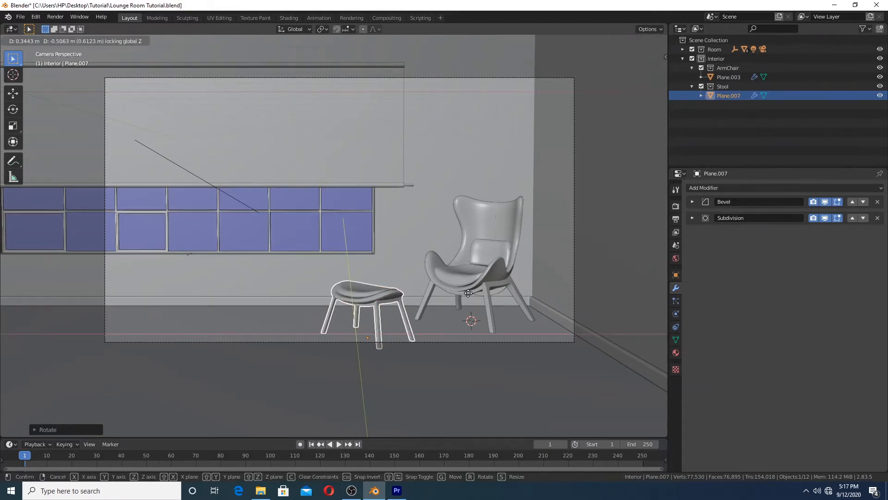
click(470, 294)
- Append the Skinny Table 2 collection from Skinny Table 2.blend into the Interior collection
click(19, 17)
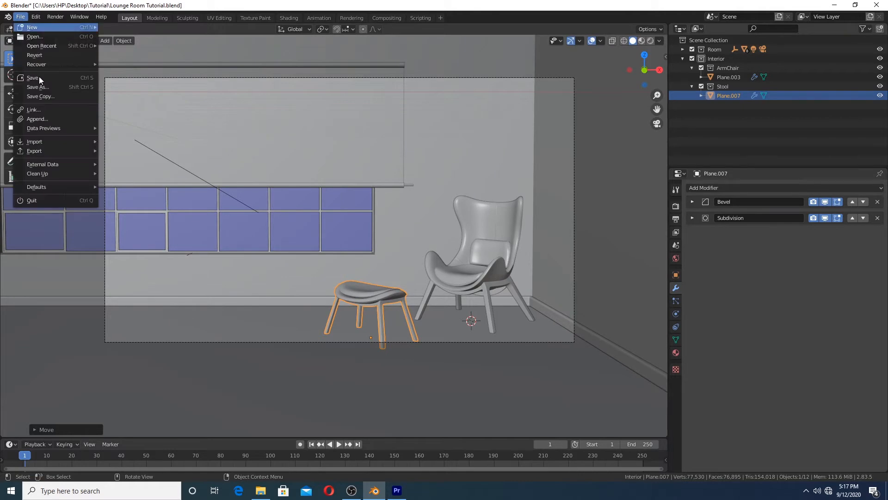
click(37, 121)
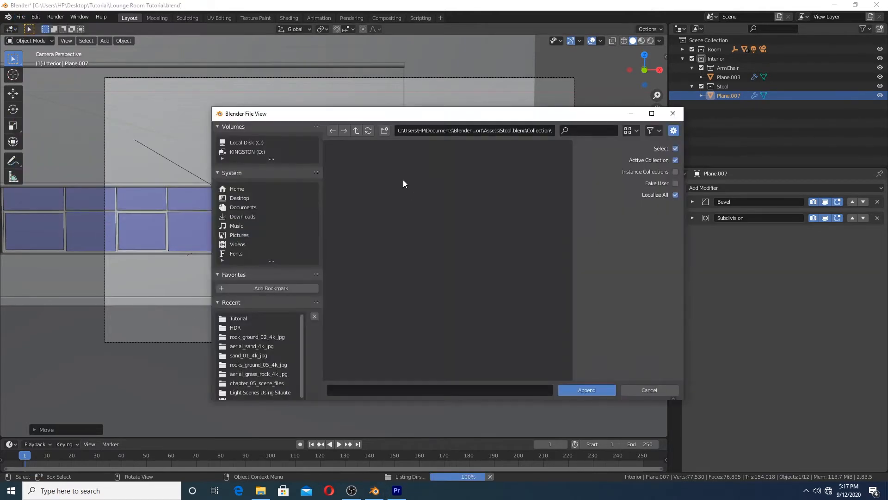
click(356, 131)
drag(359, 120, 323, 74)
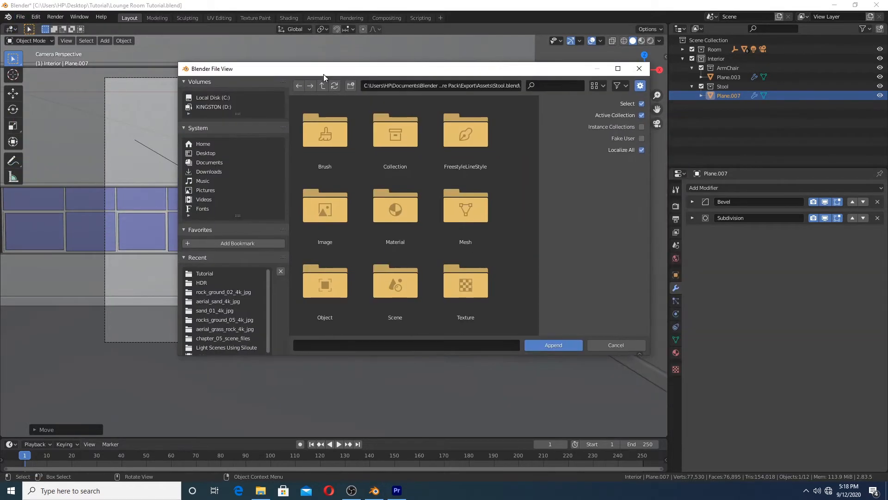
click(321, 87)
scroll(468, 254, down, 5)
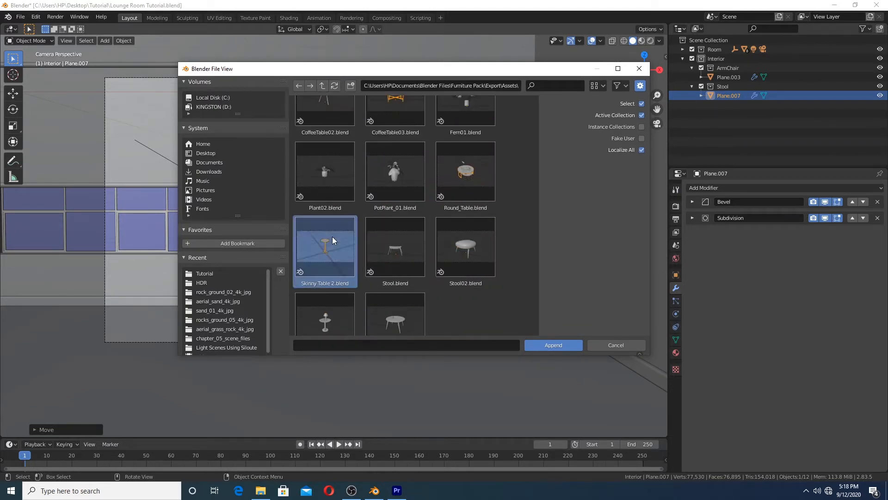
double_click(332, 236)
click(382, 149)
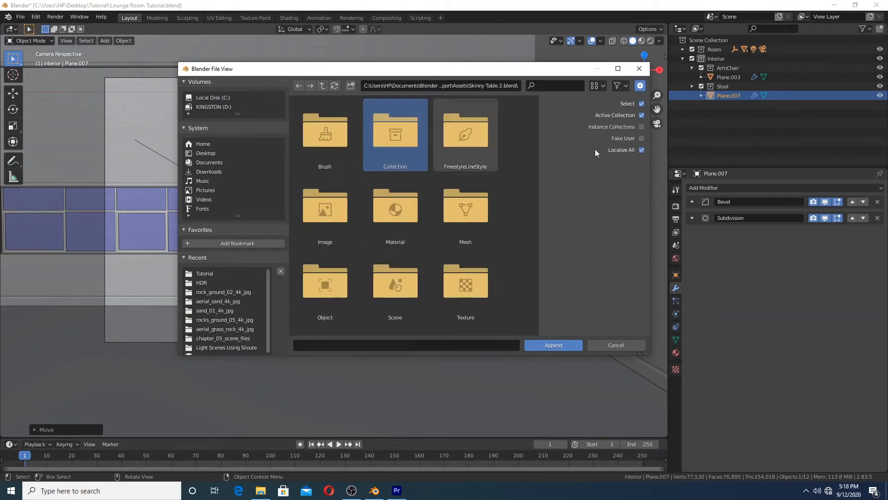
click(713, 59)
double_click(394, 136)
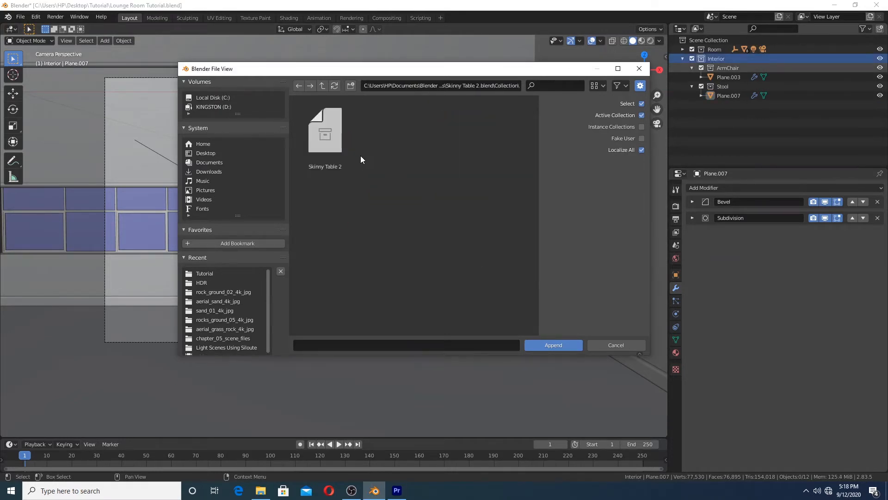
double_click(342, 138)
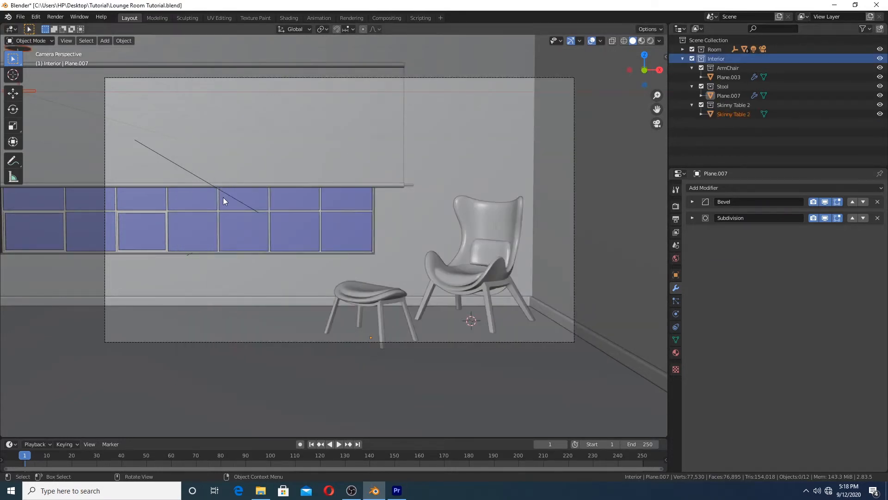
- Snap the skinny table to the 3D cursor and move it along the floor between the stool and armchair
click(36, 90)
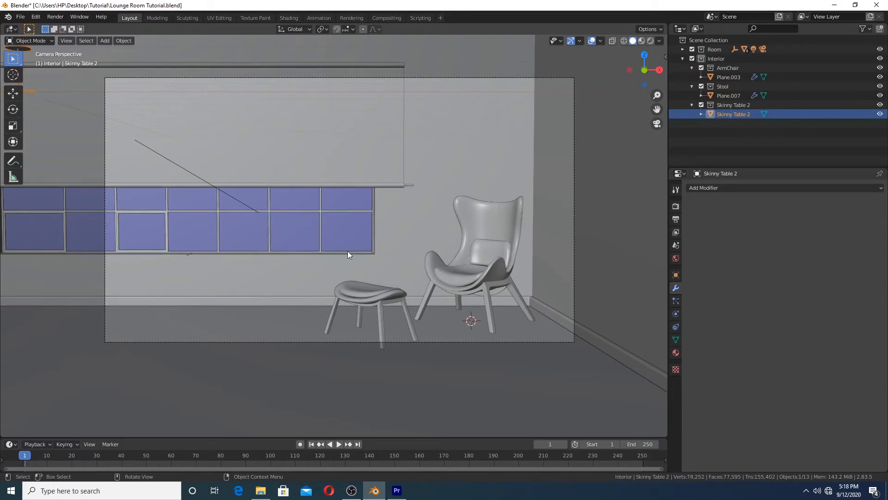
key(shift+s)
click(424, 240)
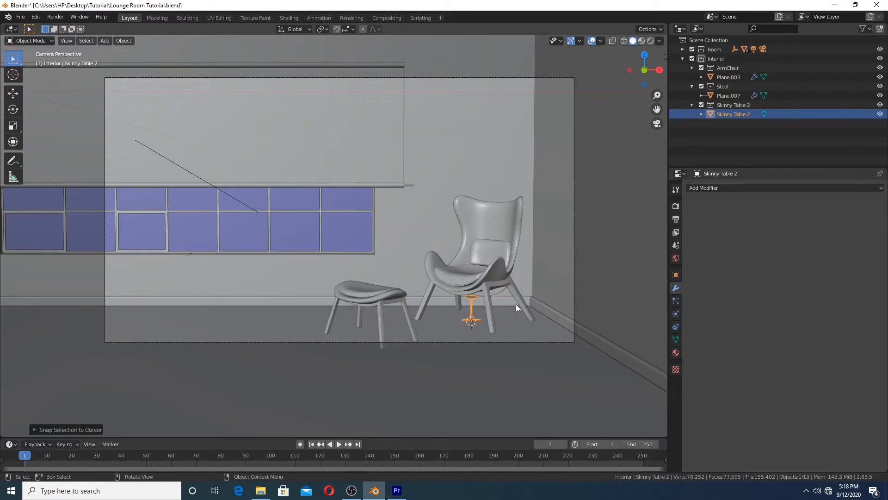
key(g)
key(shift+z)
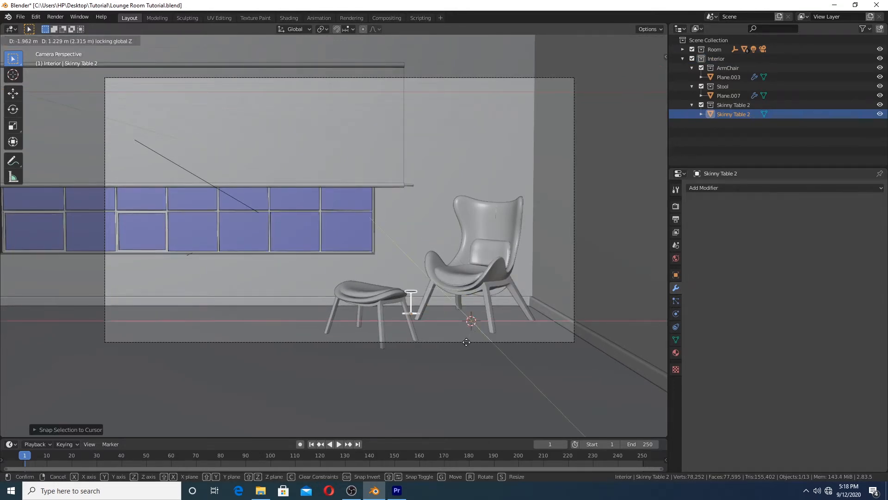
click(463, 342)
- Scale the skinny table up to about the armchair's armrest height and shift it along the floor toward the armchair
key(s)
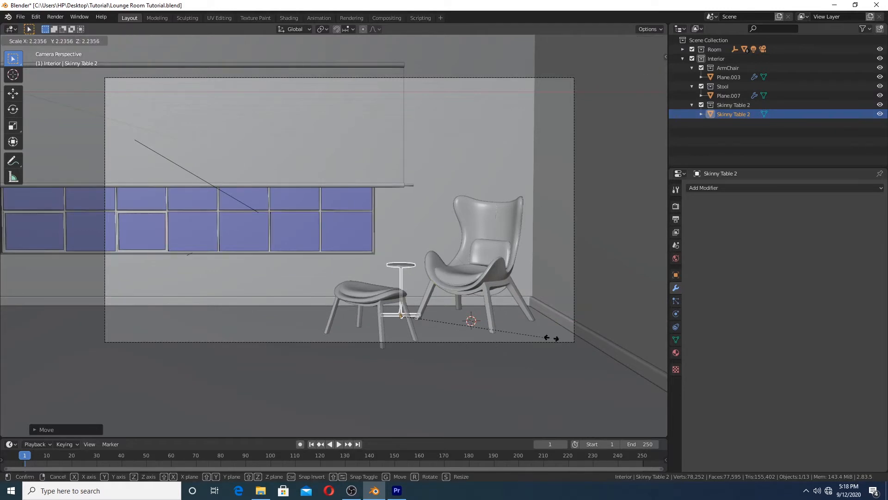
click(618, 338)
key(s)
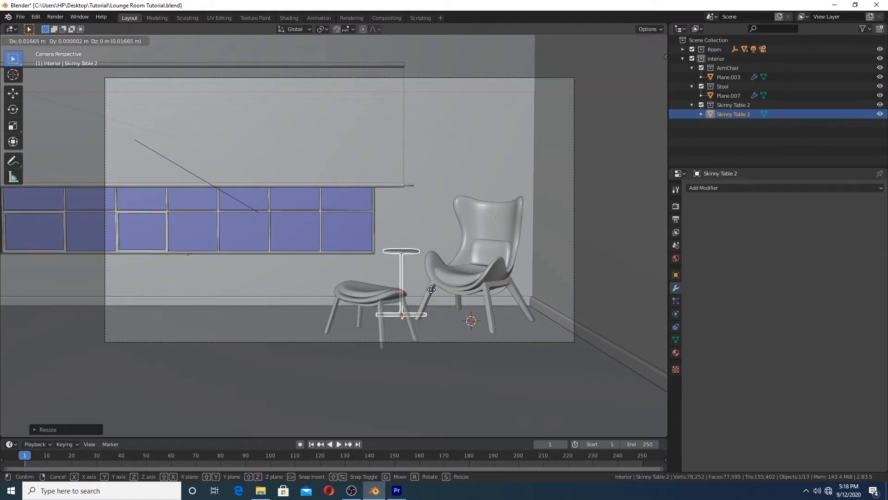
key(g)
key(shift+z)
click(436, 290)
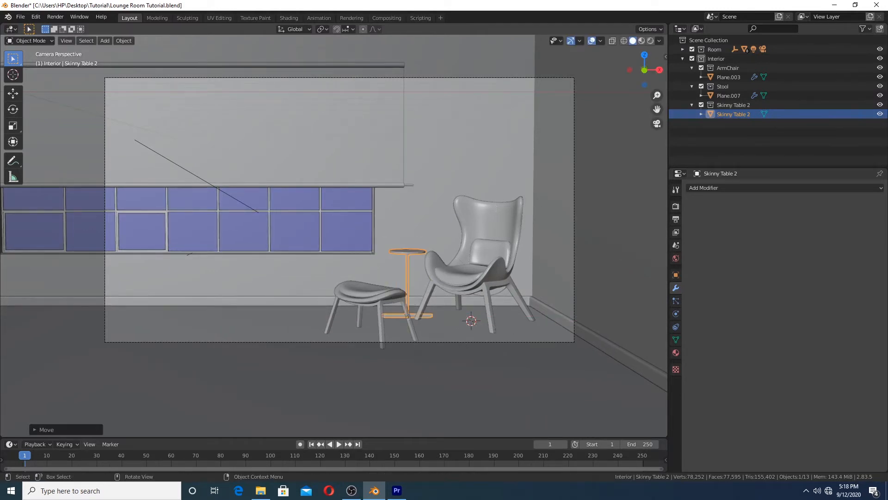
- Rotate the skinny table about 36° around Z and reposition it on the floor behind the stool, beside the armchair
key(r)
key(z)
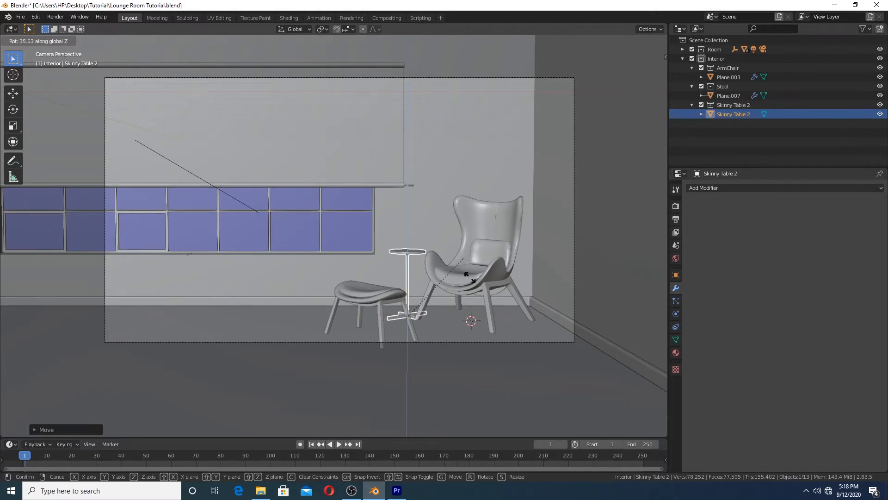
click(471, 278)
key(g)
key(shift+z)
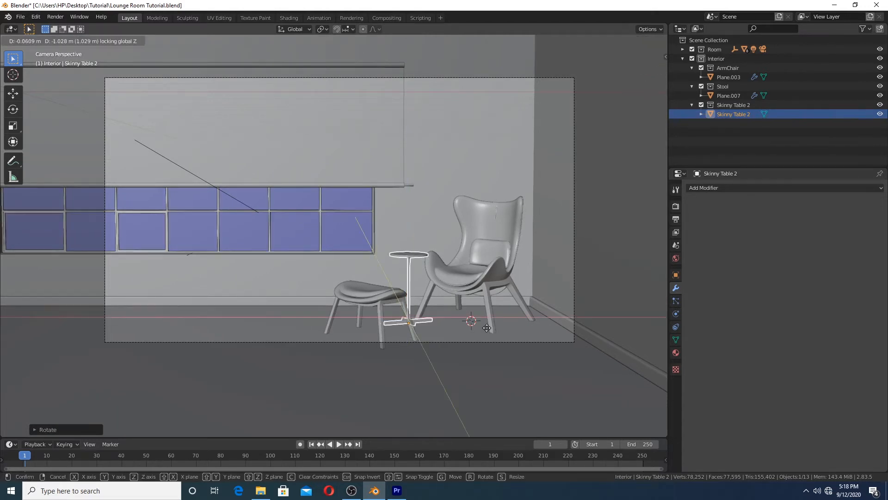
click(480, 321)
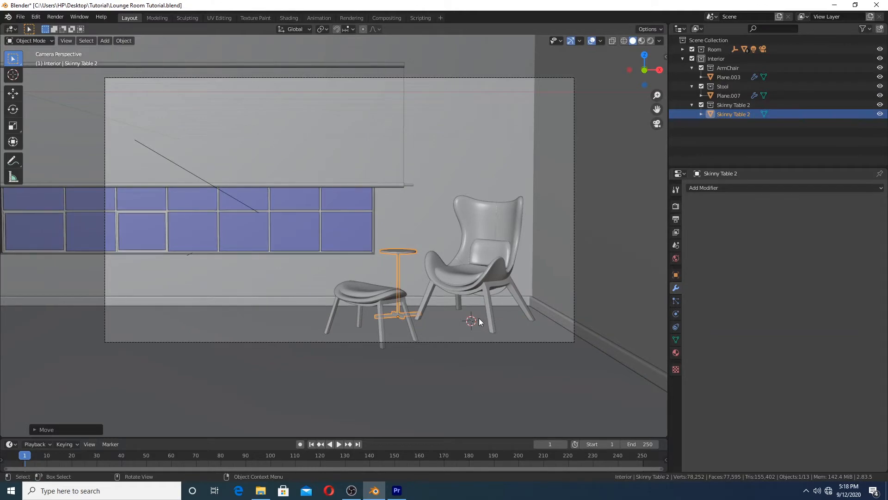
- Preview the room in rendered shading and enable Render Region in the output dimensions to limit rendering to the camera frame
click(481, 272)
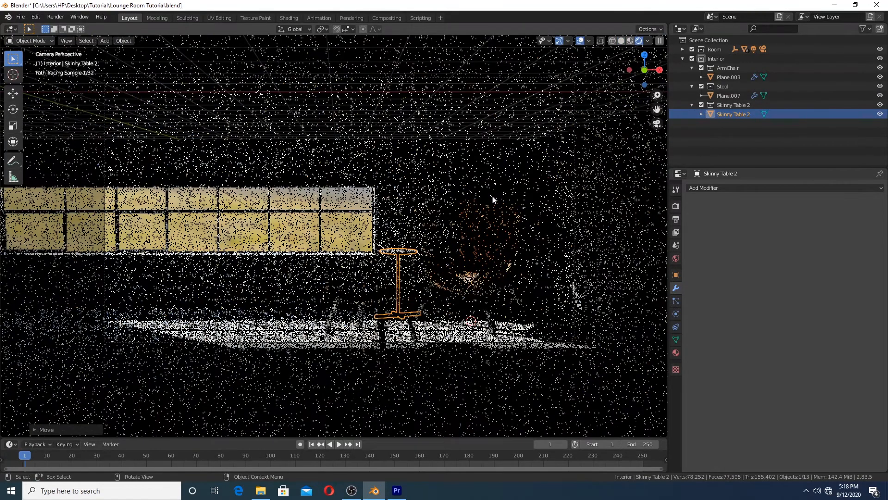
shift+middle_drag(492, 195, 484, 204)
click(675, 207)
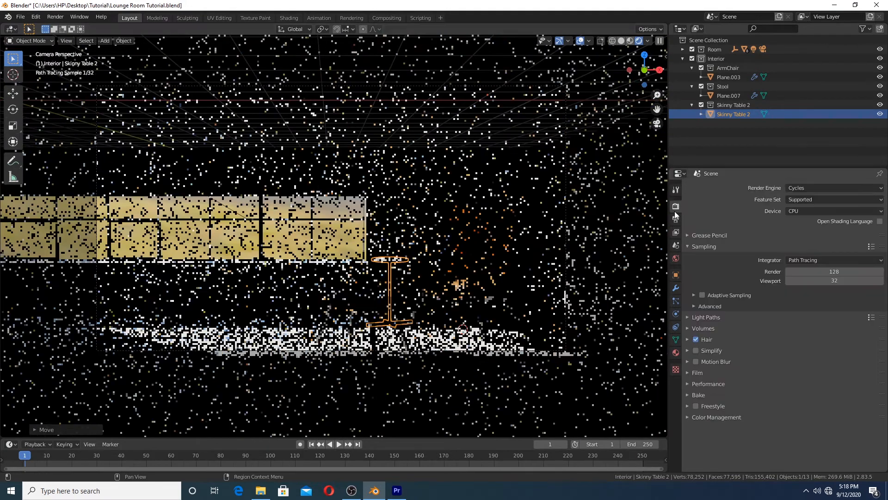
click(676, 219)
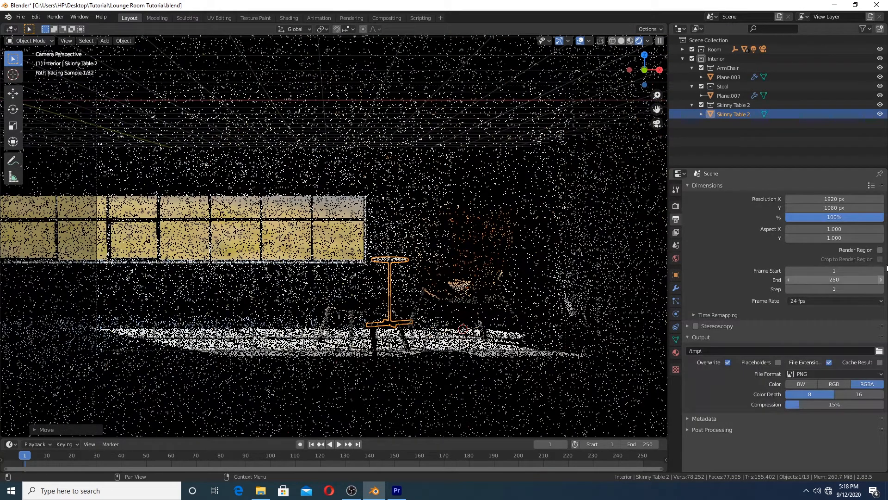
click(880, 249)
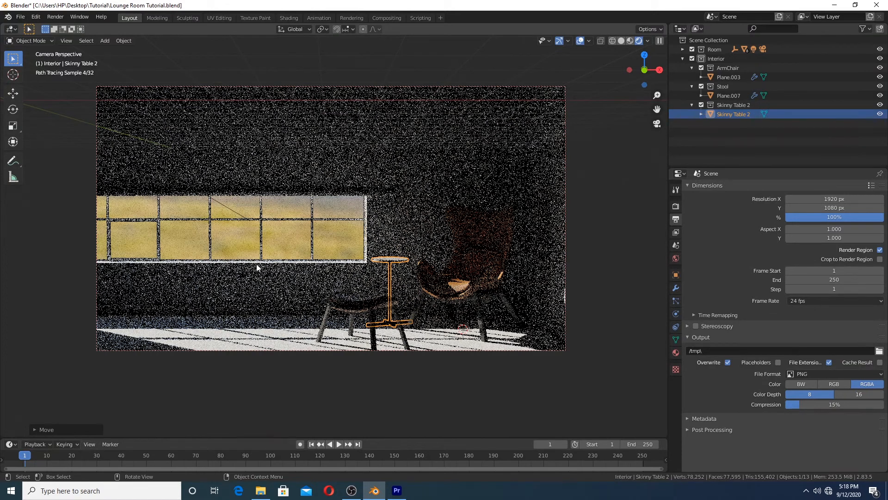
- Return to solid shading and give the roller blind sheet a new material with a Translucent BSDF surface
key(z)
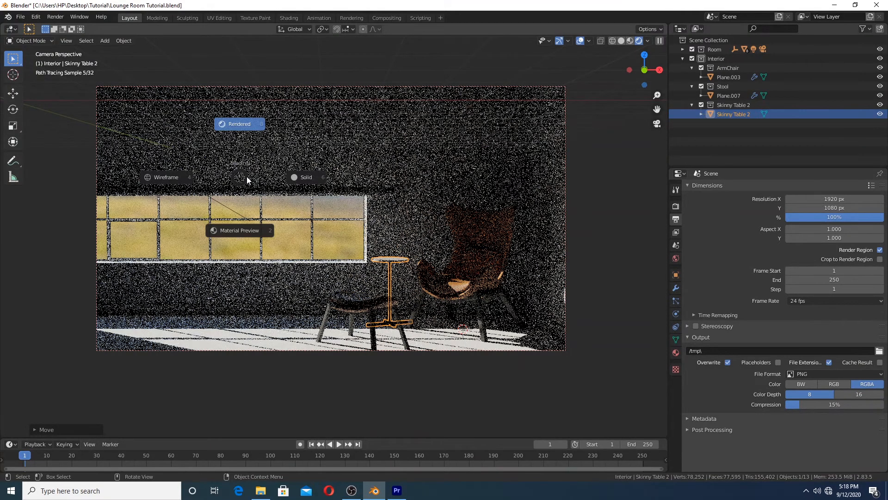
key(6)
click(291, 135)
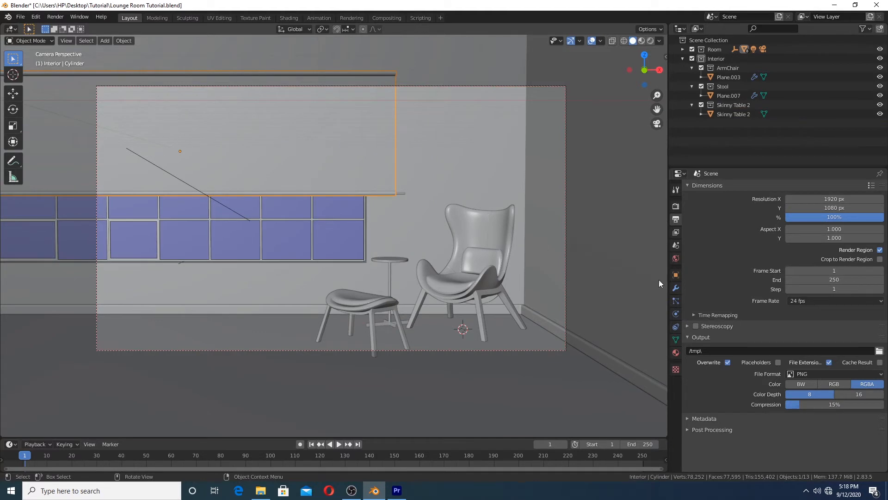
click(676, 353)
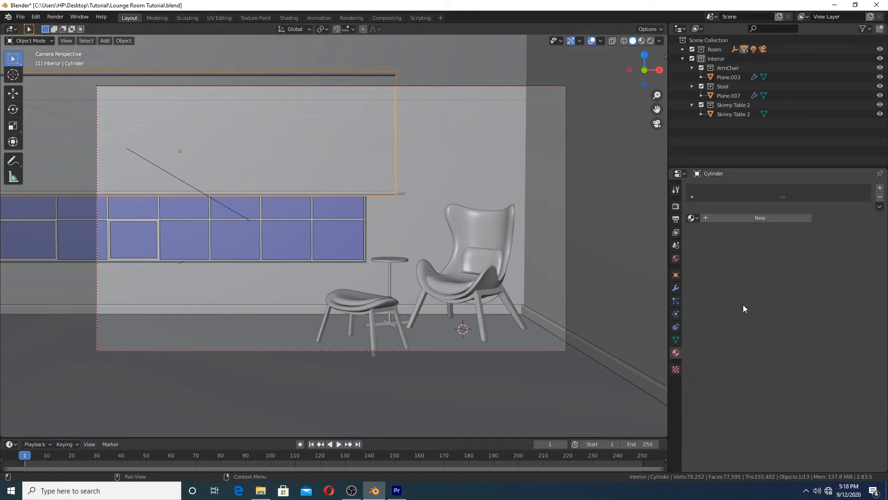
click(741, 220)
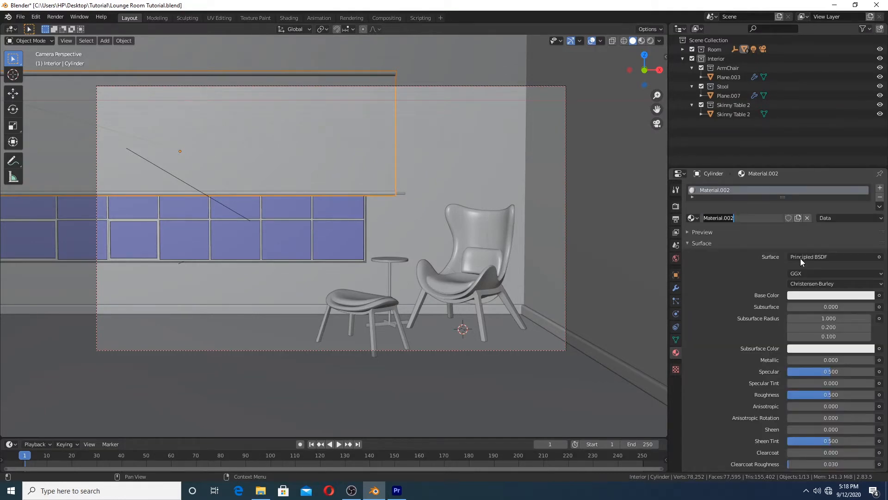
click(802, 258)
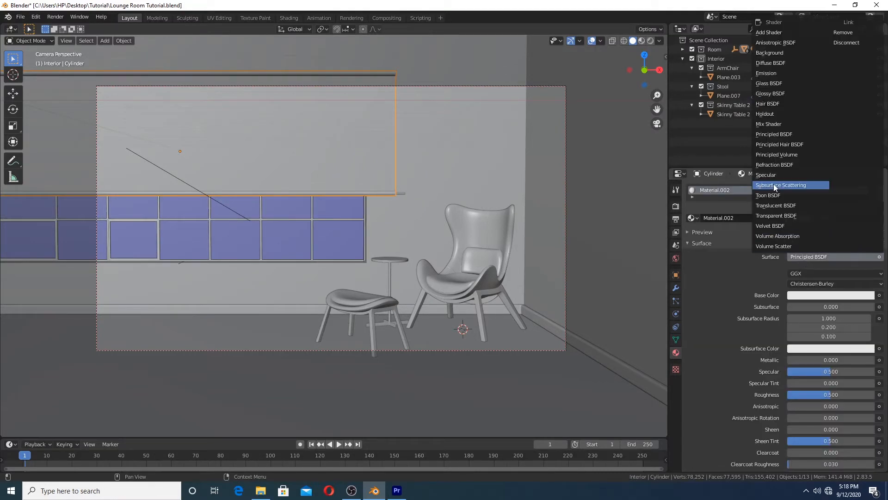
click(784, 209)
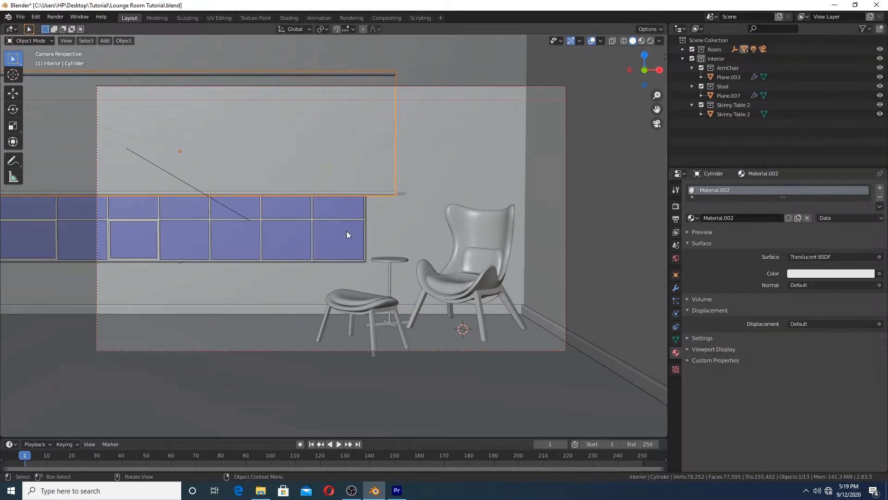
- Examine the translucent blind in rendered shading with viewport overlays hidden, and return to solid shading
key(z)
click(270, 196)
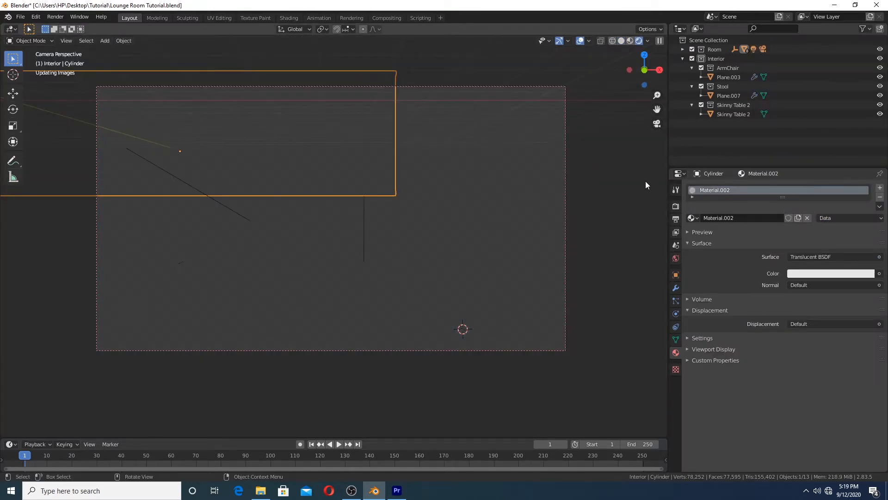
click(576, 213)
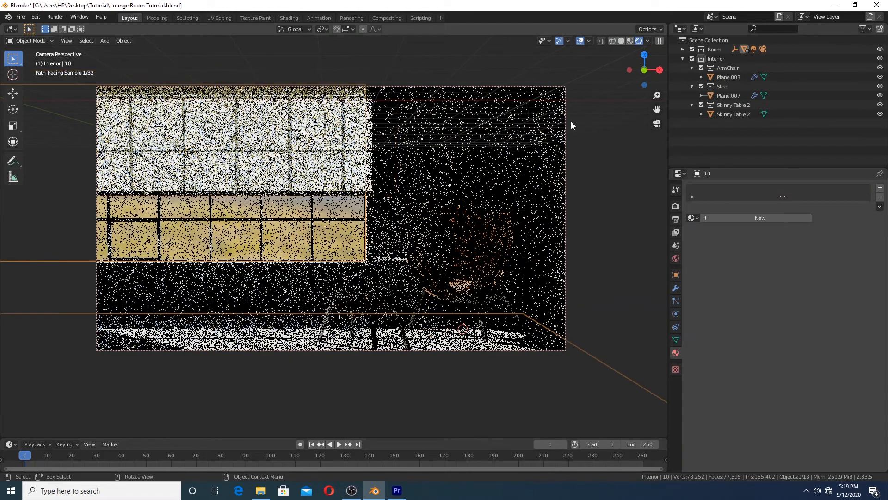
click(576, 45)
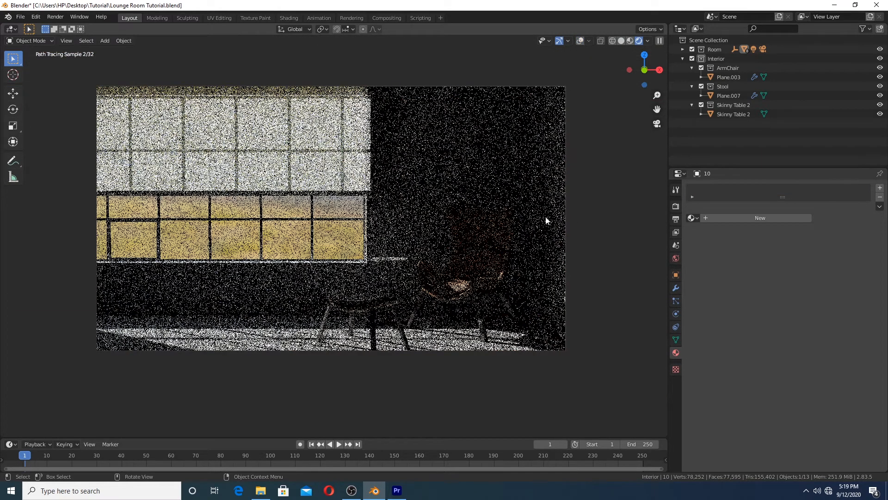
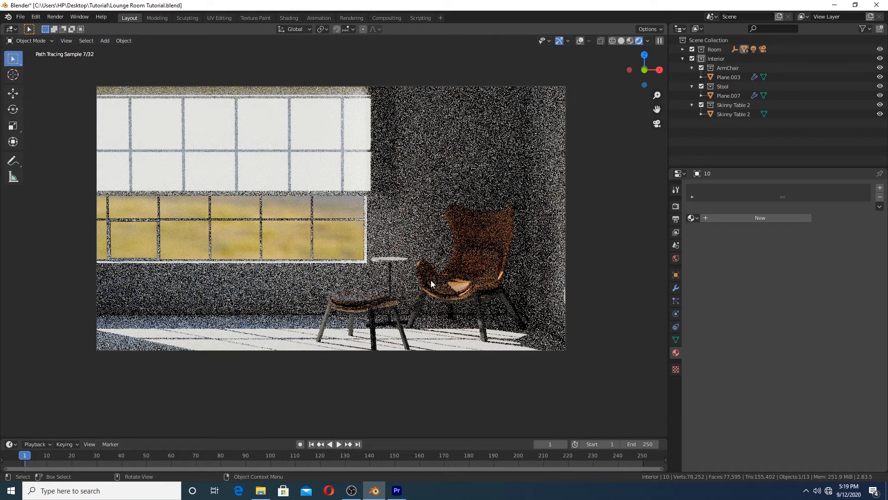
key(z)
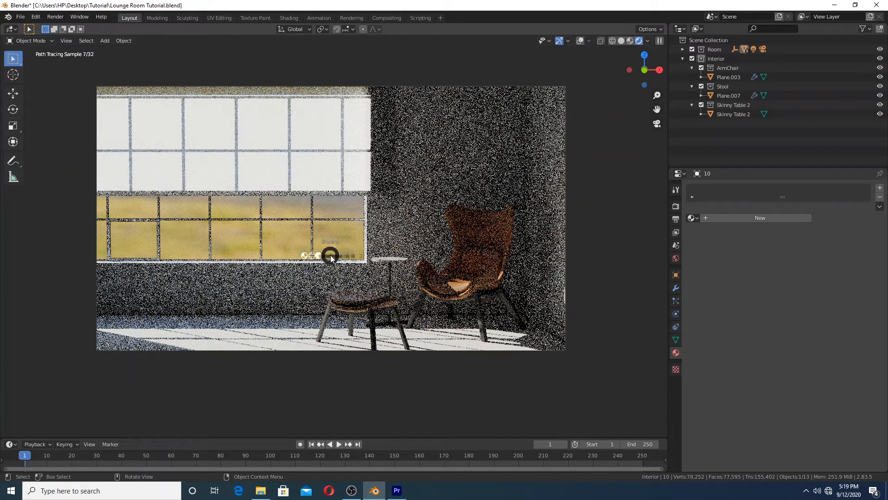
click(395, 249)
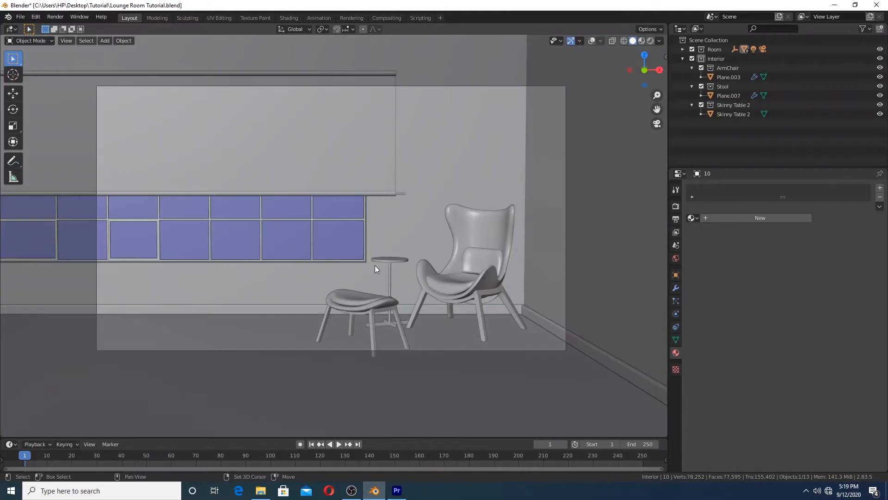
- Start appending from another file and browse to the Desktop's Tutorial folder
click(20, 16)
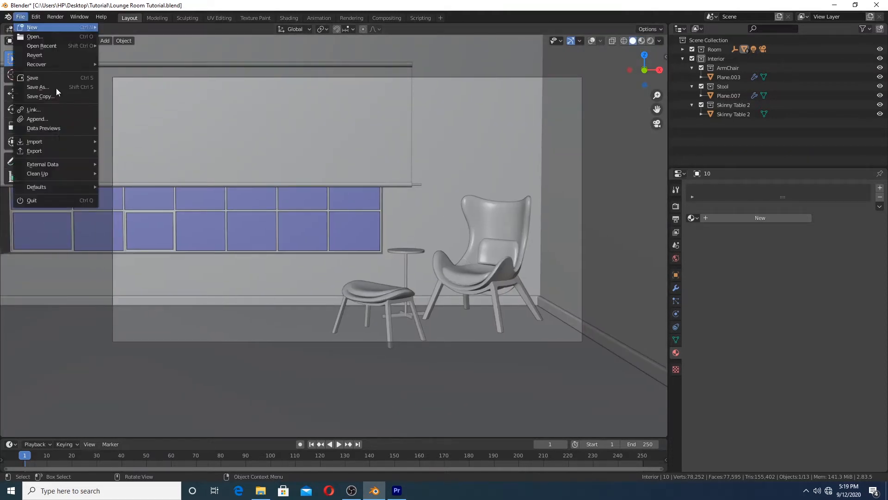
click(53, 122)
double_click(358, 176)
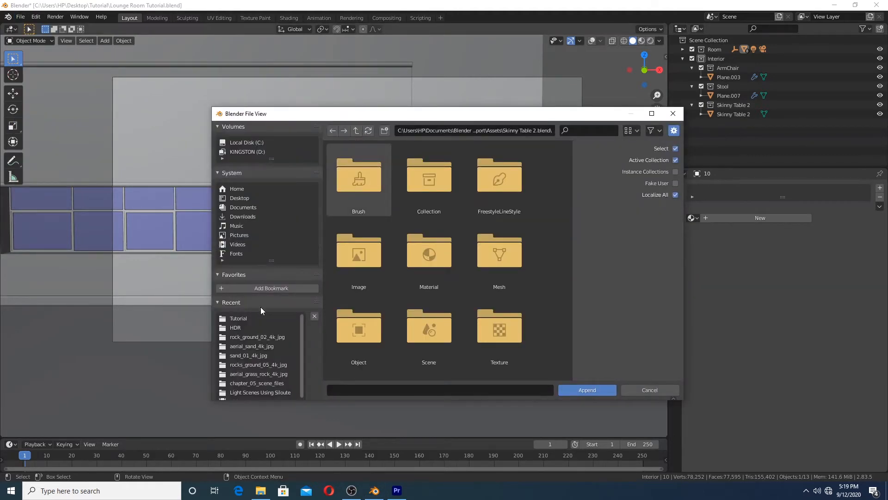
click(244, 319)
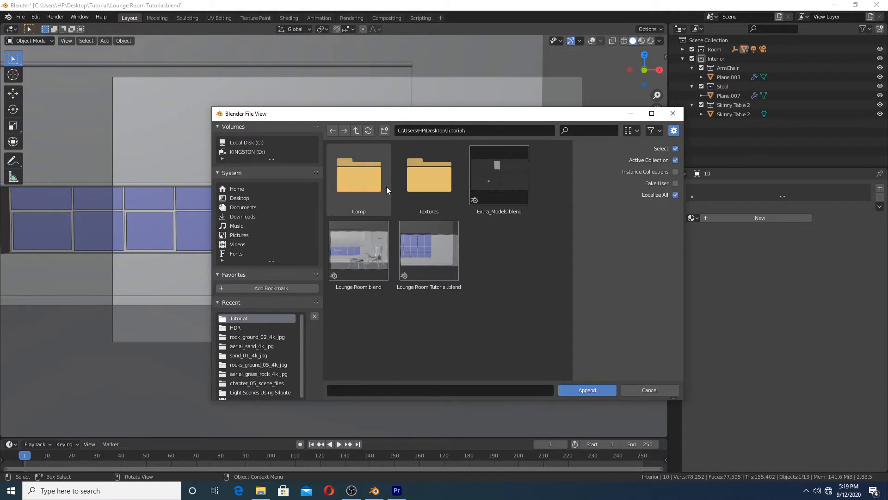
- Append all four objects, Cube.002, Cube.008, Cube.012 and Cube.013, from Extra_Models.blend into the Interior collection
double_click(504, 202)
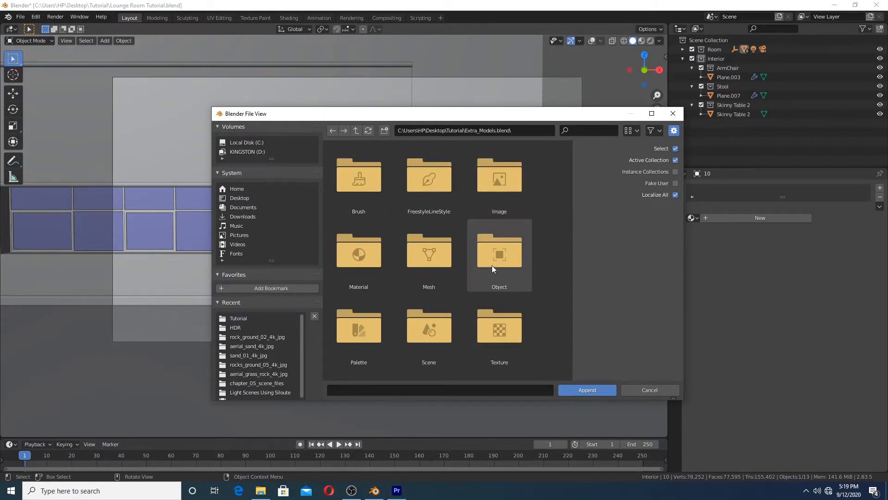
scroll(492, 265, down, 1)
double_click(501, 237)
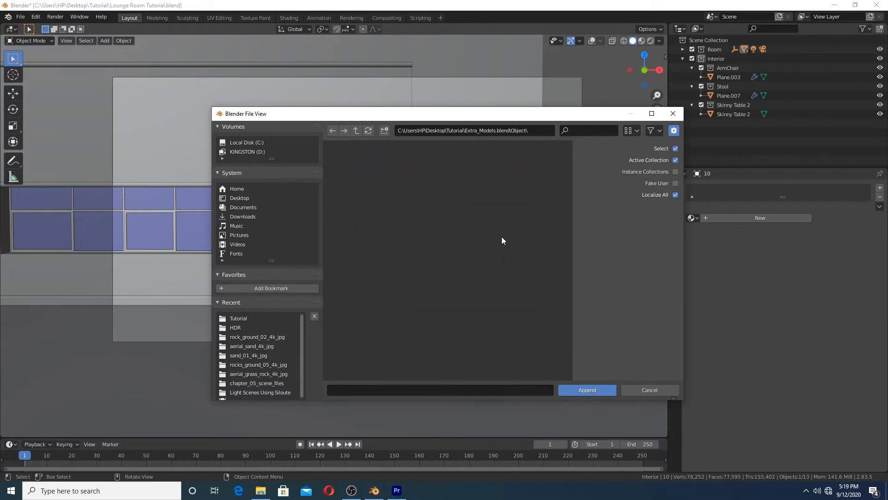
click(712, 59)
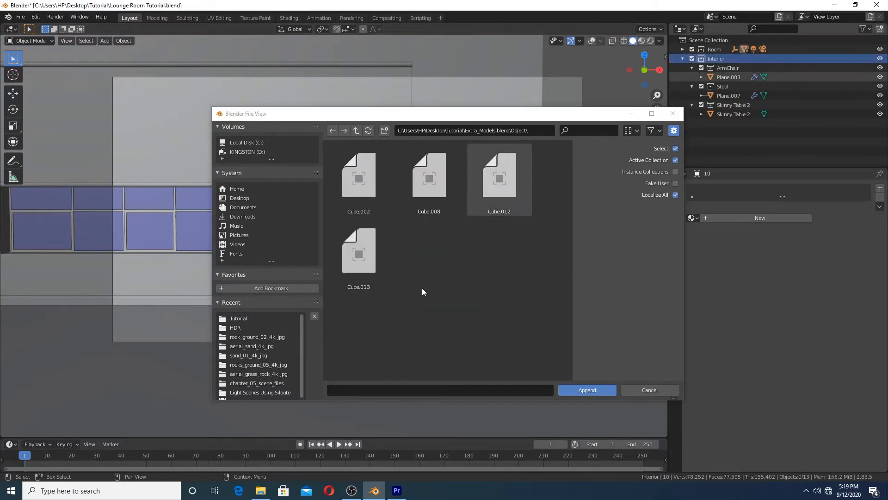
drag(327, 143, 533, 304)
click(587, 390)
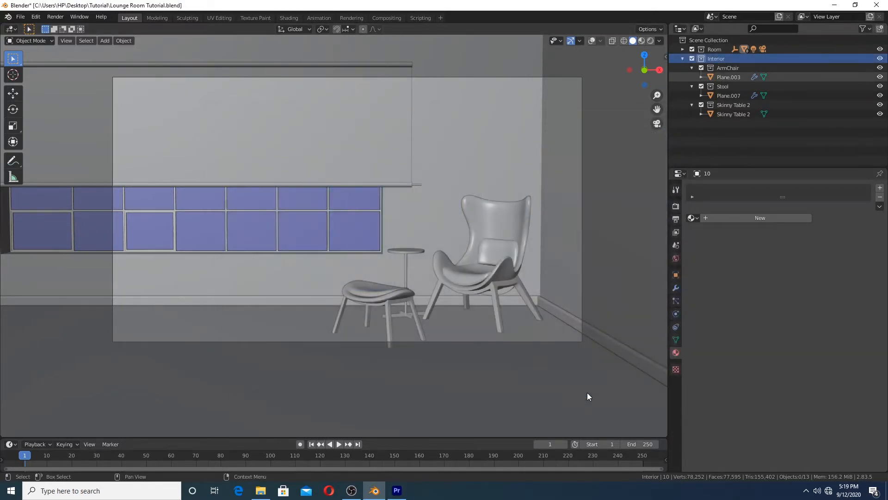
- Turn on the viewport overlays and rotate the stack of books about -82° around the global Z axis
middle_drag(309, 288, 345, 293)
scroll(320, 276, up, 8)
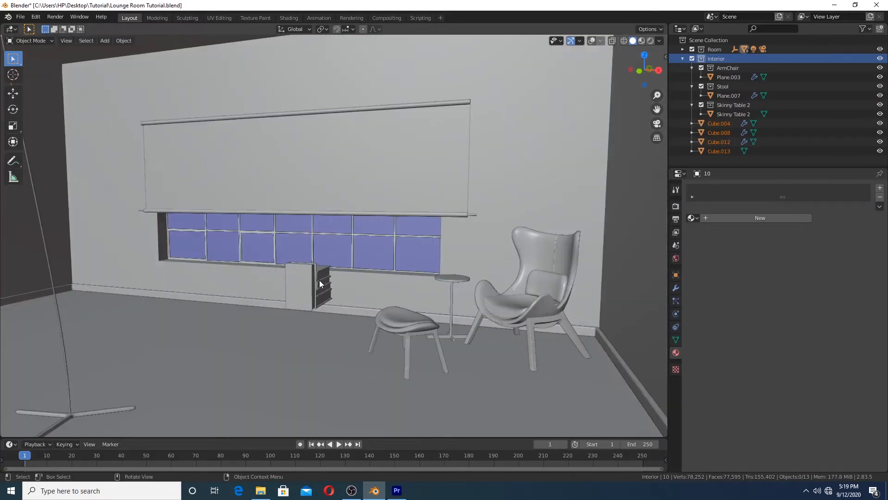
middle_drag(345, 235, 332, 221)
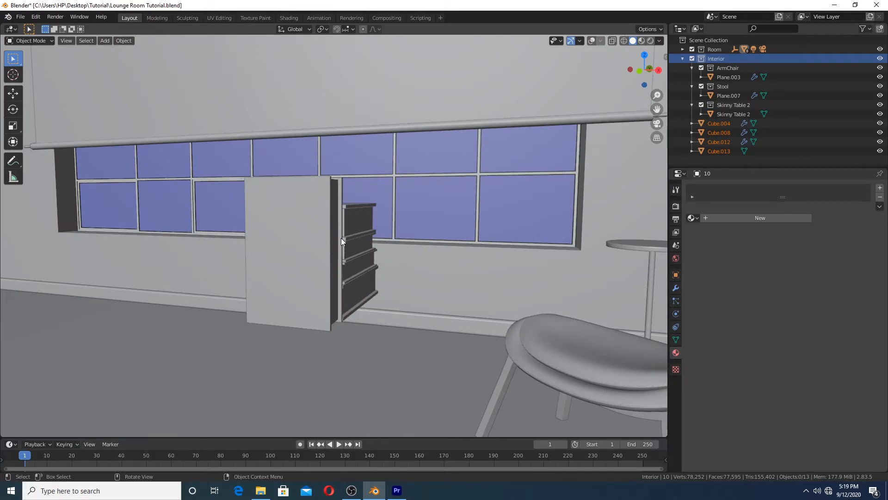
click(358, 304)
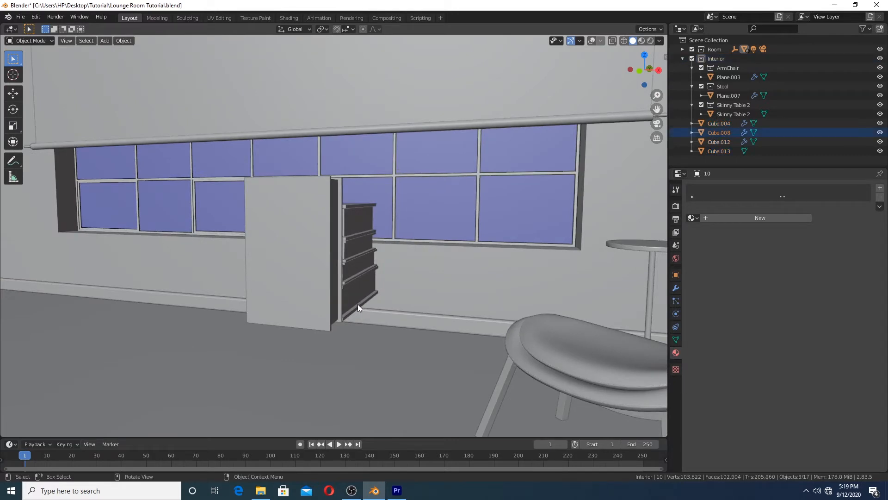
click(592, 40)
click(365, 258)
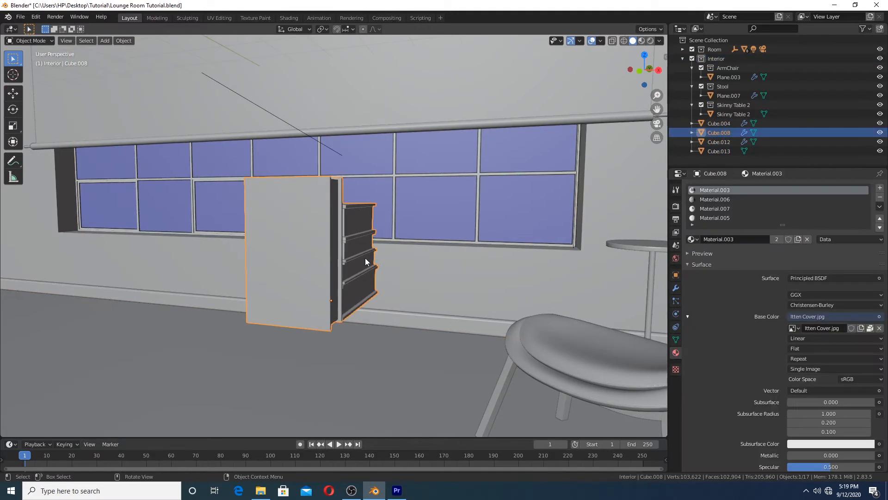
key(r)
key(z)
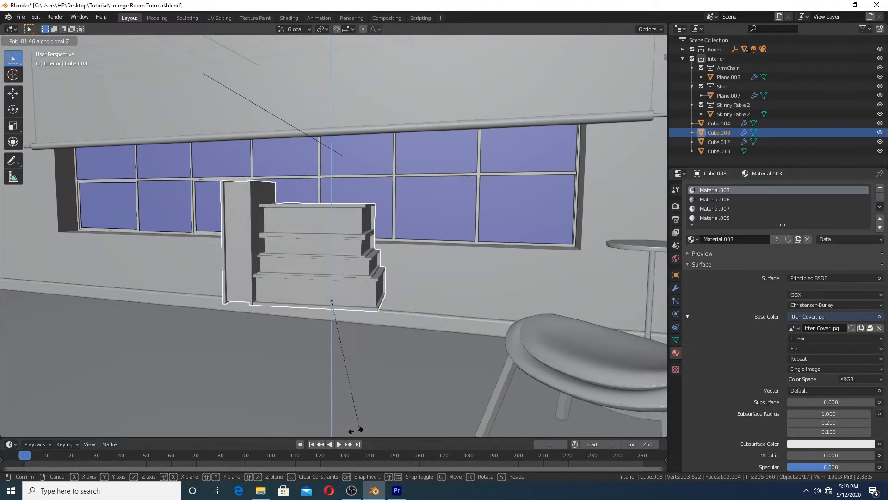
click(354, 429)
- Place the 3D cursor on the window sill near its right end and snap the books to it
key(g)
click(418, 252)
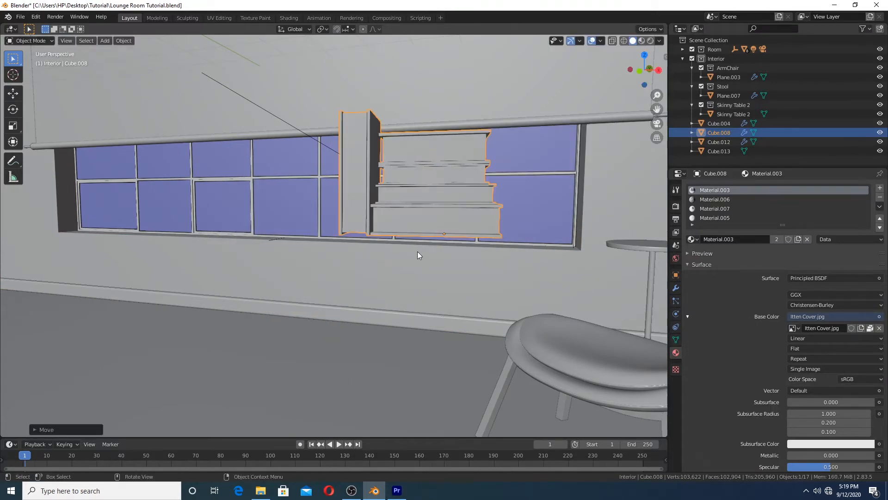
middle_drag(418, 254, 226, 143)
click(13, 74)
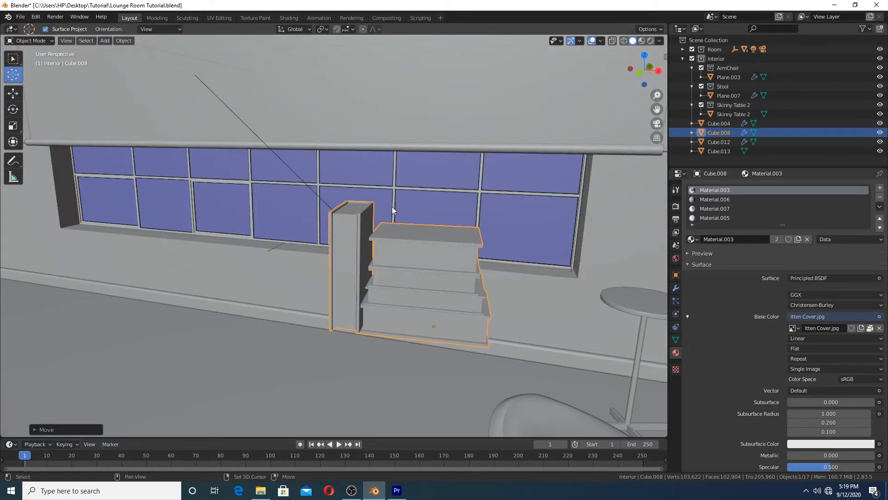
middle_drag(393, 206, 485, 279)
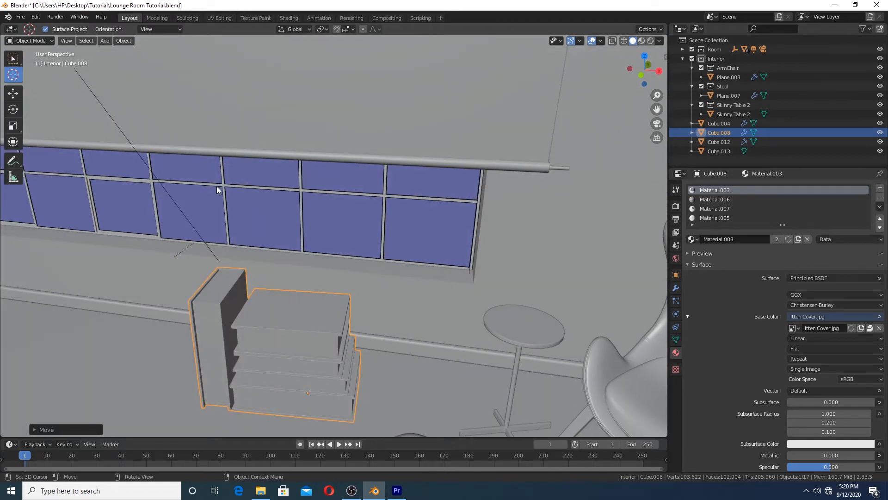
click(400, 269)
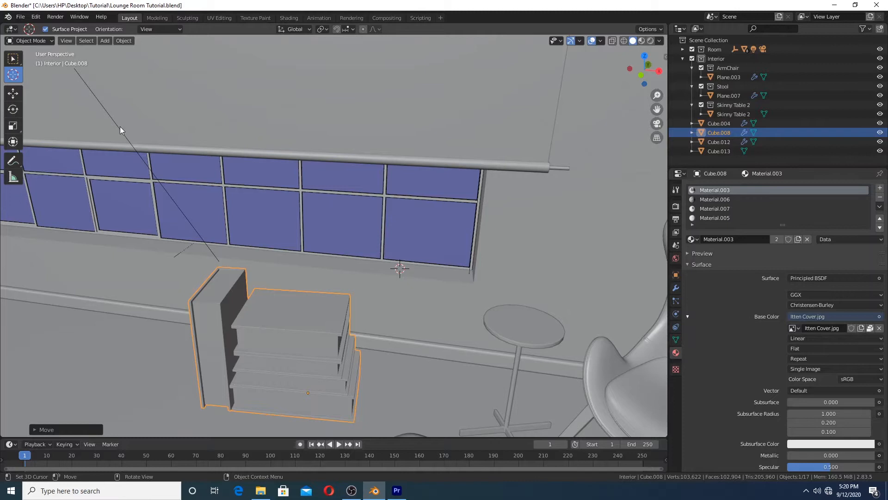
click(13, 58)
key(shift+s)
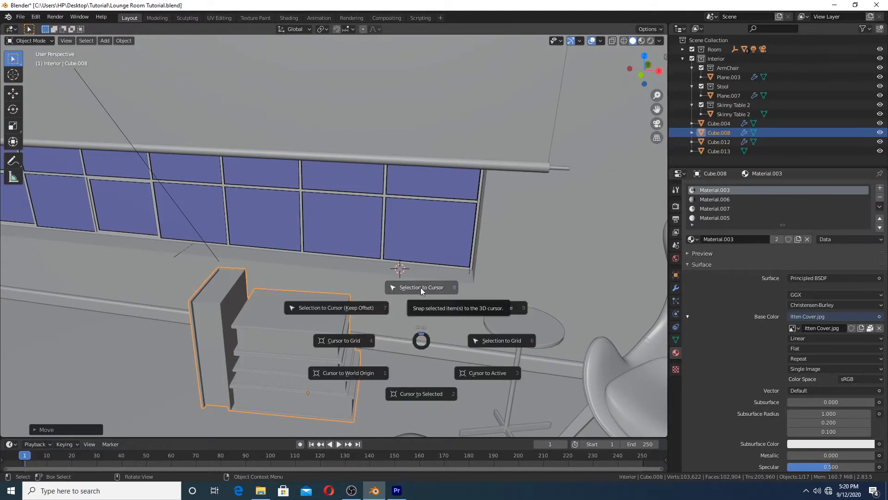
click(420, 287)
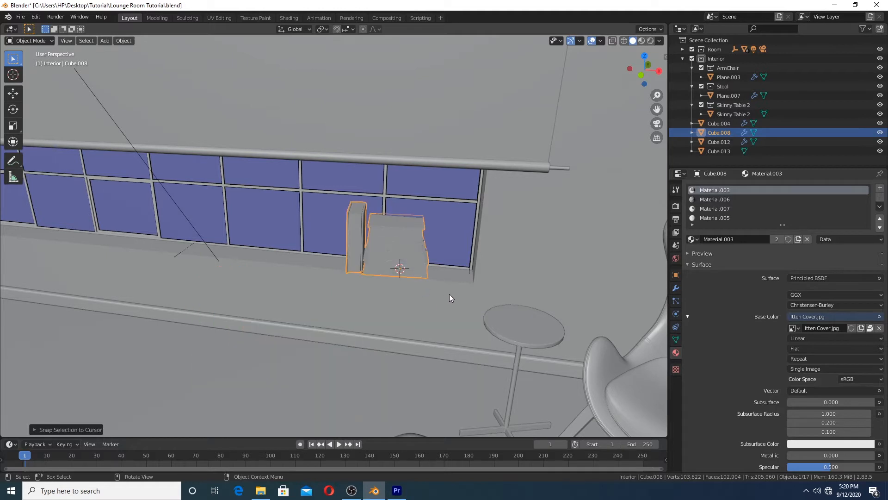
- Scale the books down to fit the window sill and rotate them slightly around the Z axis
middle_drag(451, 296, 478, 308)
key(s)
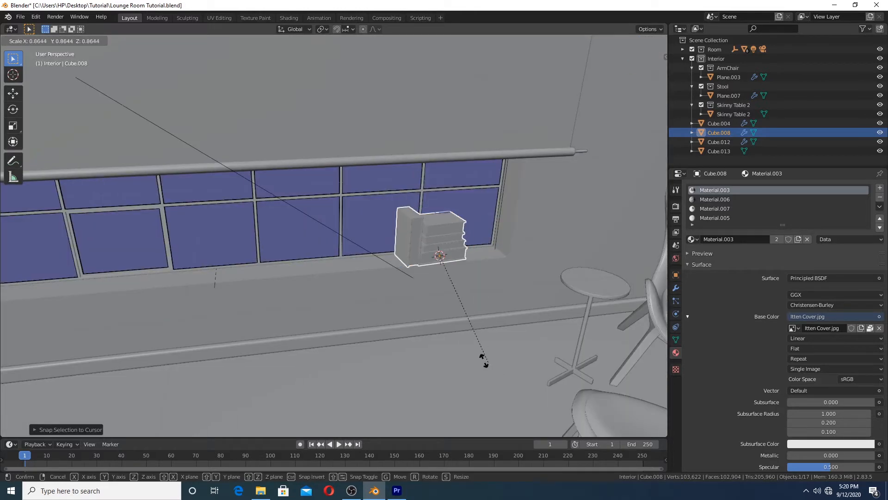
click(466, 337)
key(r)
key(z)
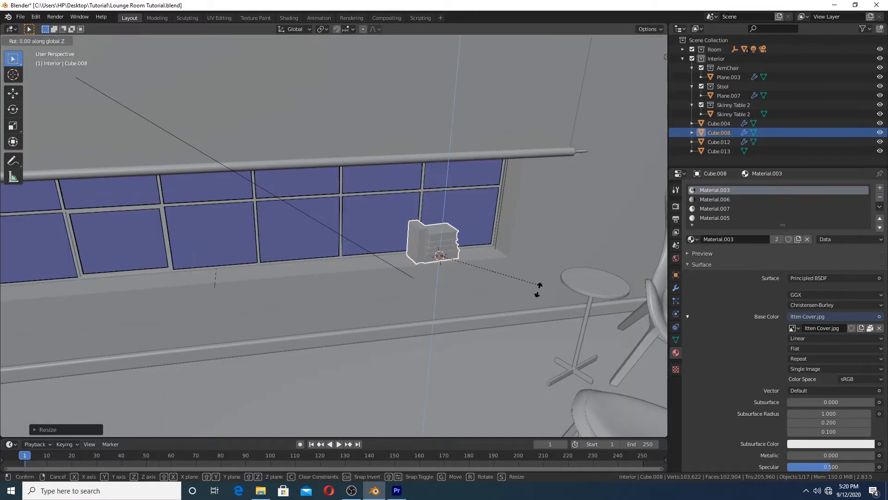
click(462, 315)
right_click(462, 313)
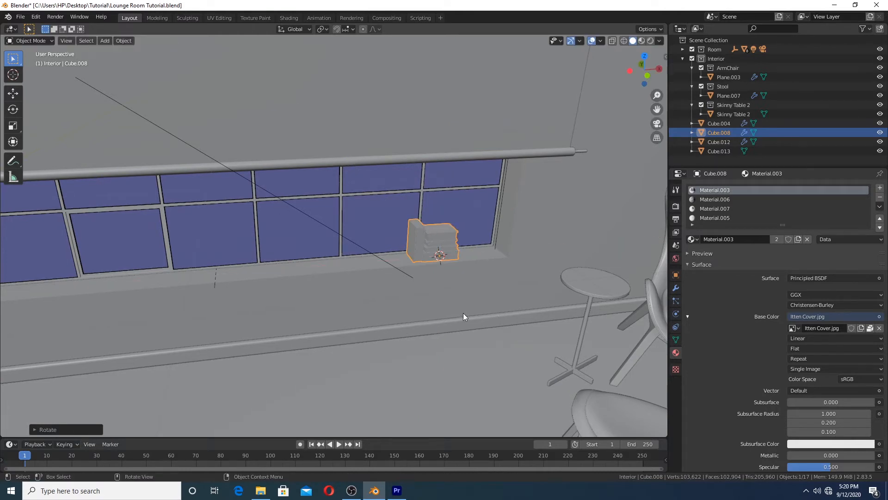
- Move the books about 0.98 m along X toward the window's right corner, then fine-tune their size and position
key(g)
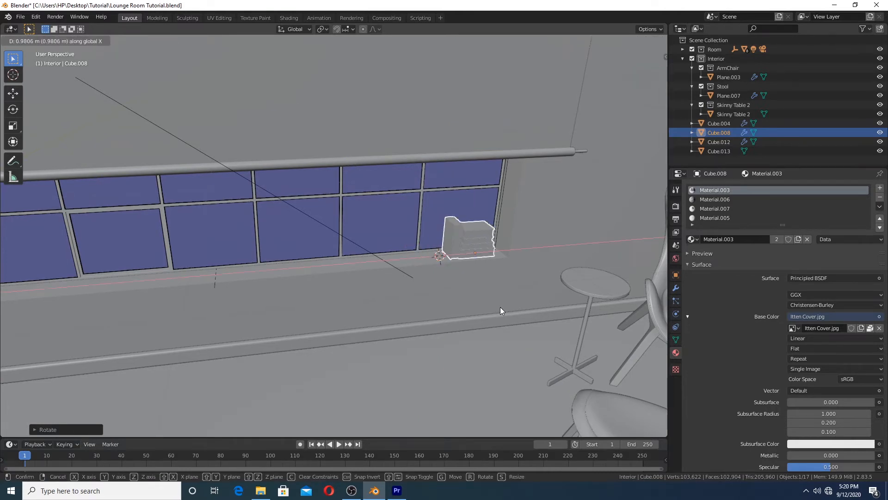
click(501, 308)
key(s)
click(520, 353)
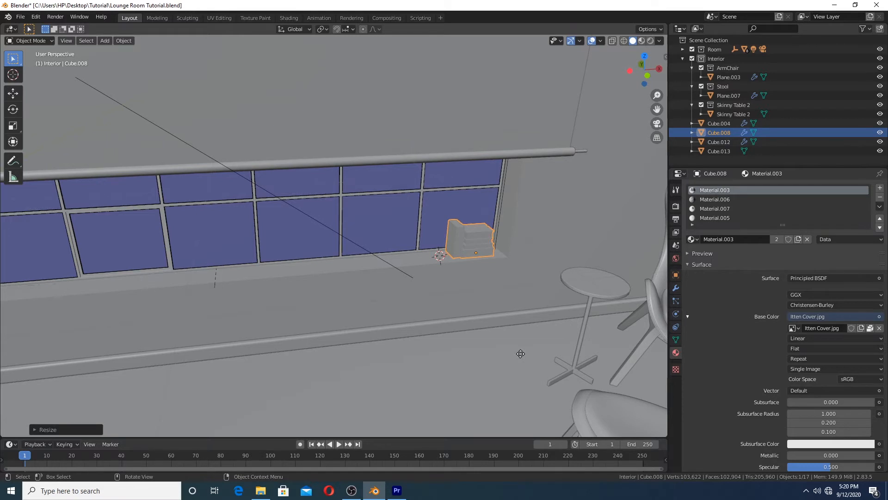
key(g)
click(526, 357)
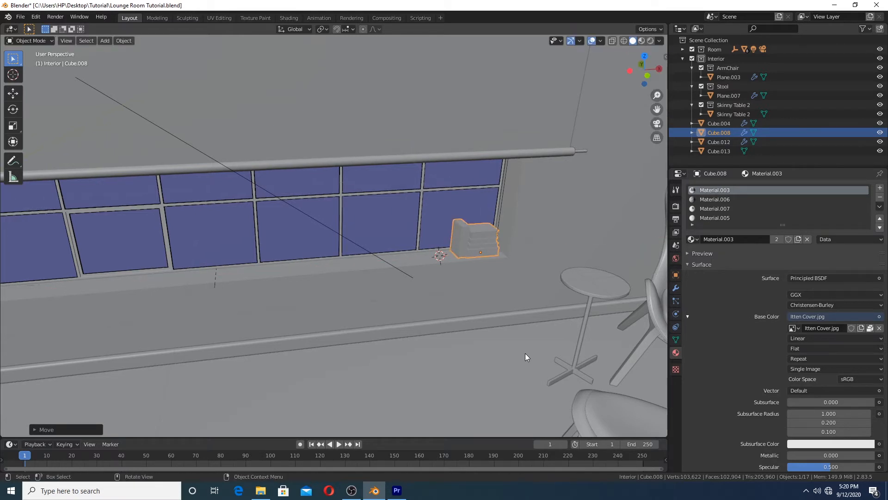
- Place the 3D cursor on the floor behind the stool, snap the floor lamp to it, and return to the Select tool
middle_drag(526, 354, 367, 148)
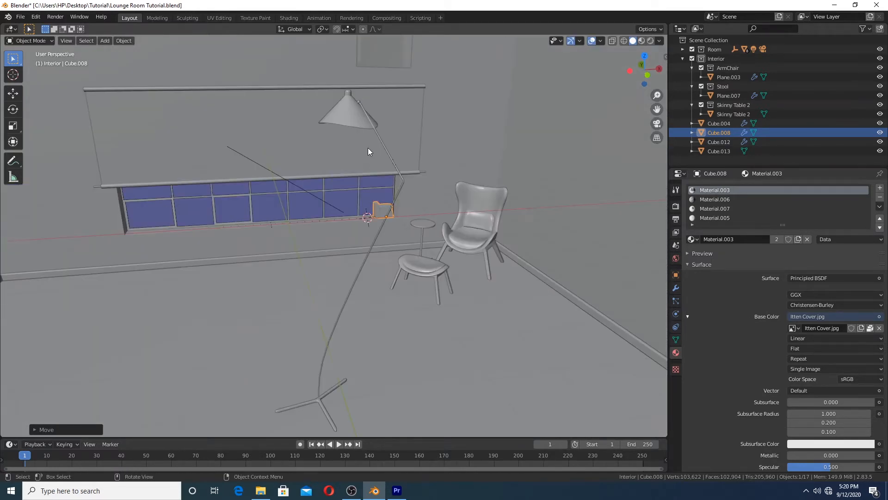
click(347, 123)
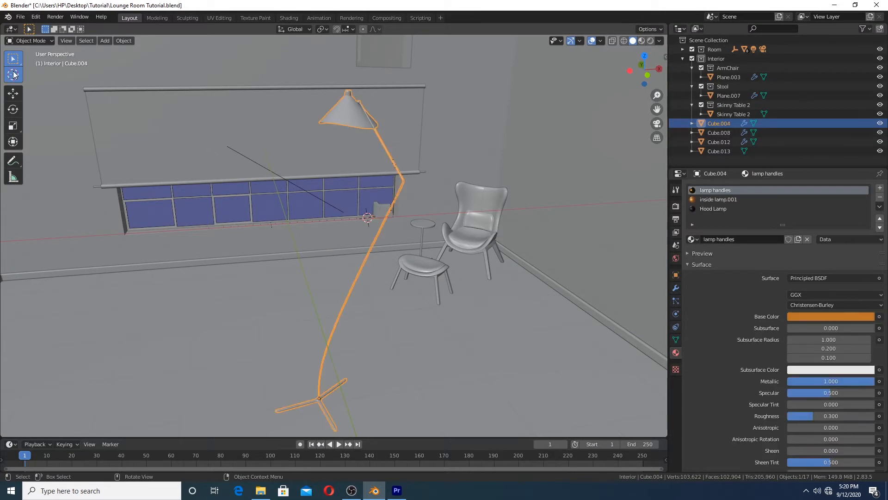
key(shift+space)
key(space)
middle_drag(475, 264, 534, 292)
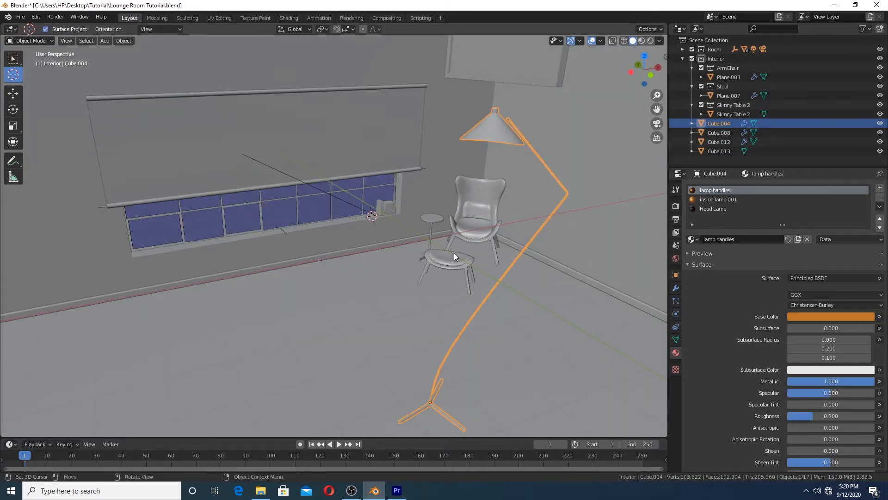
click(438, 242)
key(shift+s)
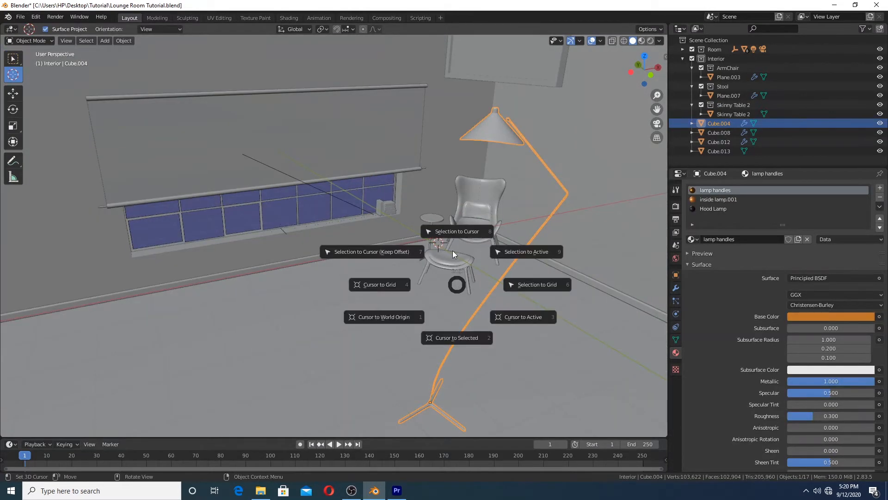
click(452, 237)
key(w)
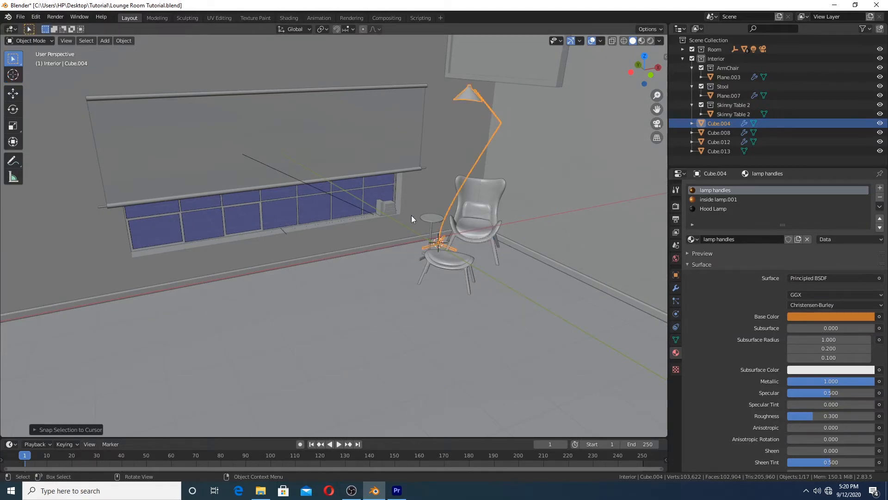
- Scale the floor lamp down and, in camera view, move it across the floor to the armchair with Z locked
key(s)
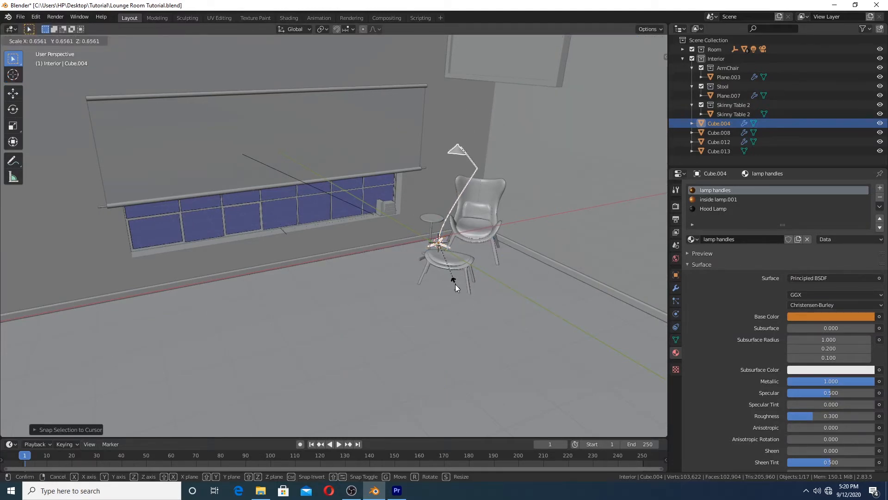
click(459, 282)
key(KP_0)
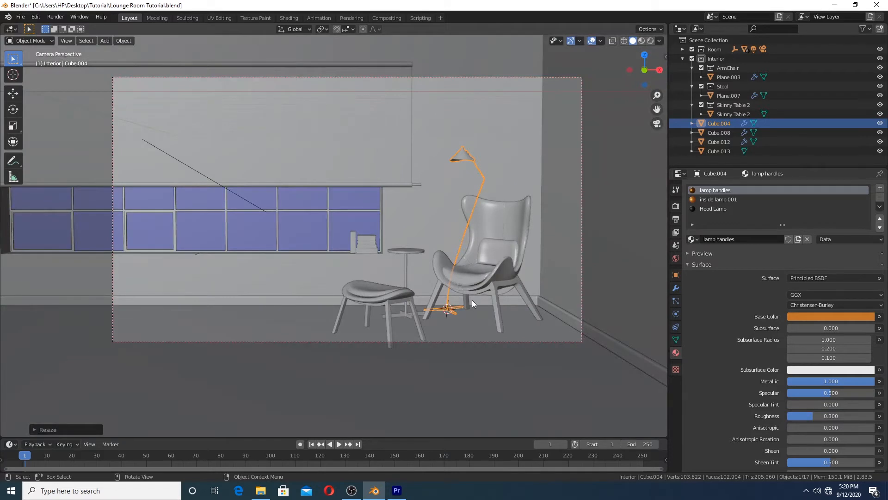
key(g)
key(shift+z)
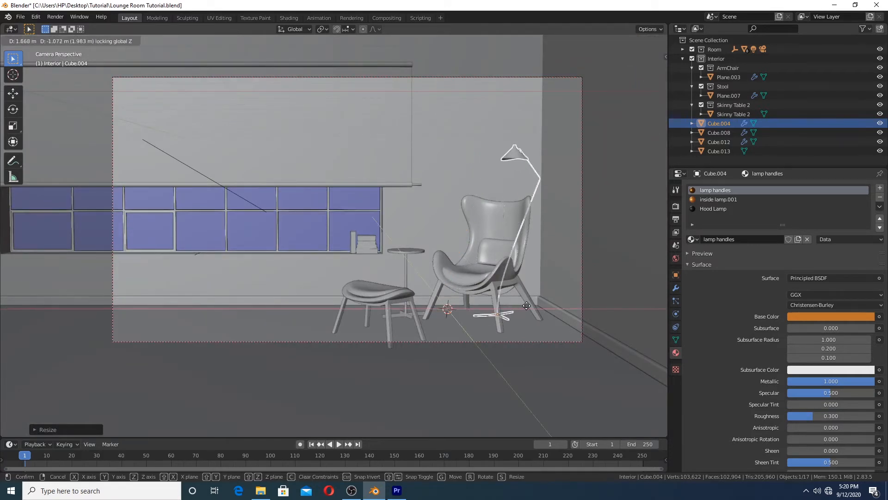
click(529, 305)
- Rotate the floor lamp around the global Z axis so its shade angles over the armchair
key(r)
key(z)
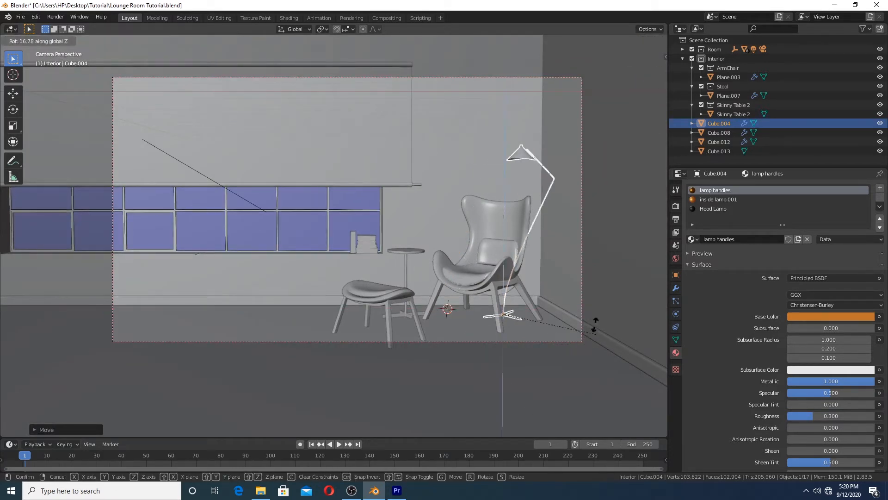
click(574, 355)
- Scale the floor lamp to about 0.85, shift it slightly left across the floor with Z locked, and fine-tune its size
key(s)
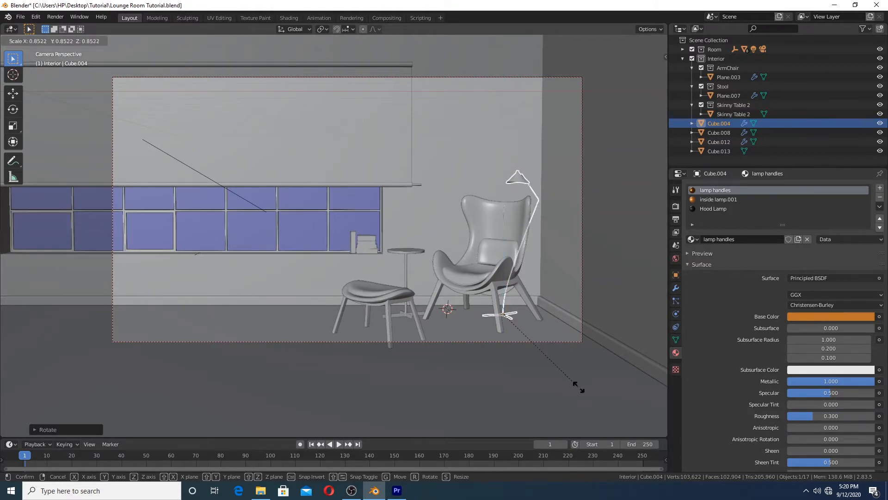
click(578, 386)
key(g)
key(shift+z)
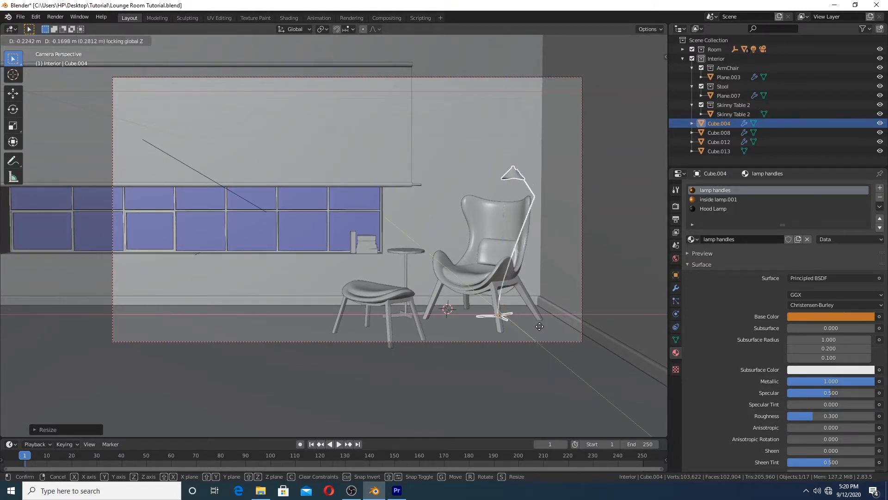
click(539, 328)
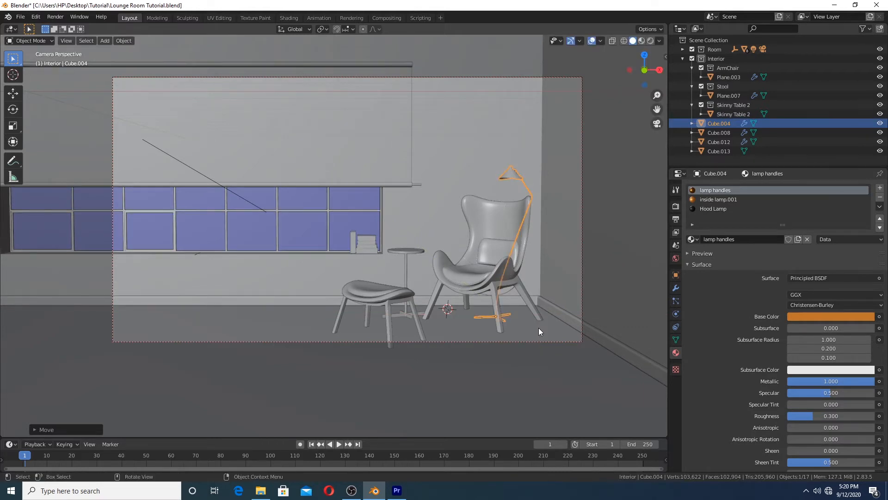
key(s)
click(542, 331)
- Deselect the lamp by selecting the room and switch the viewport shading to Material Preview
click(431, 226)
key(z)
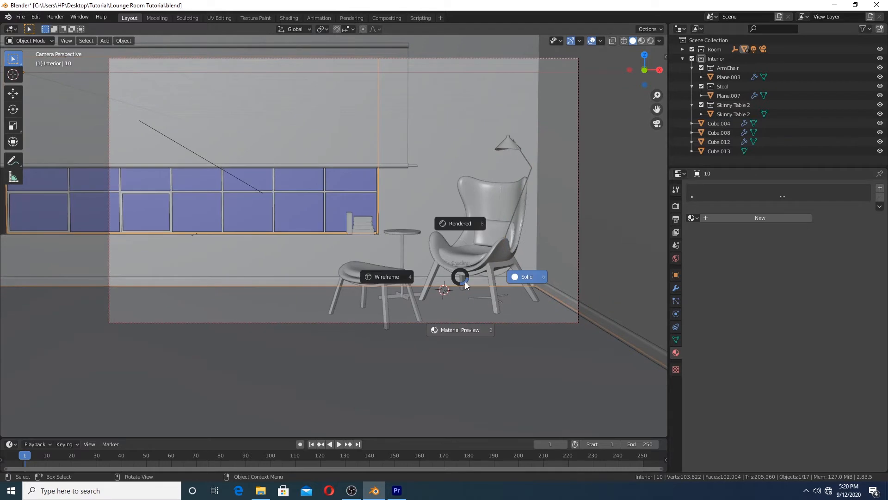
key(2)
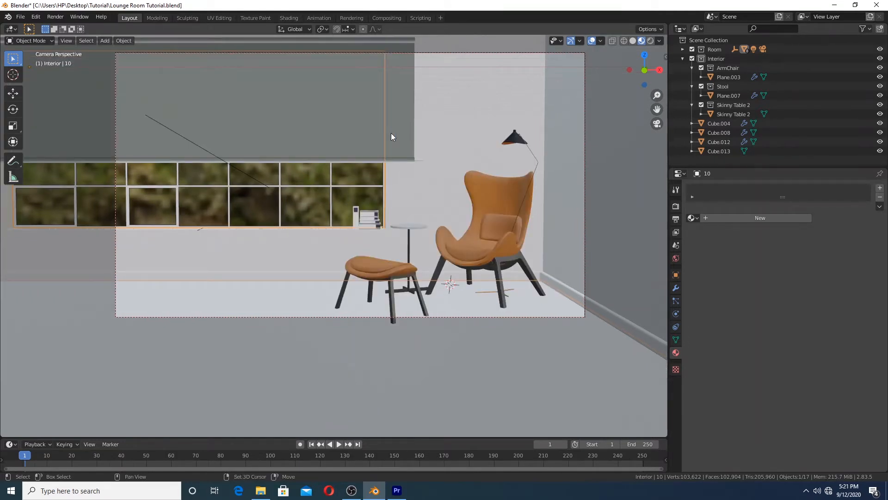
- Rotate the stack of books on the windowsill 180° around the global Z axis and shift it along the X axis
shift+middle_drag(391, 133, 362, 151)
middle_drag(354, 196, 456, 226)
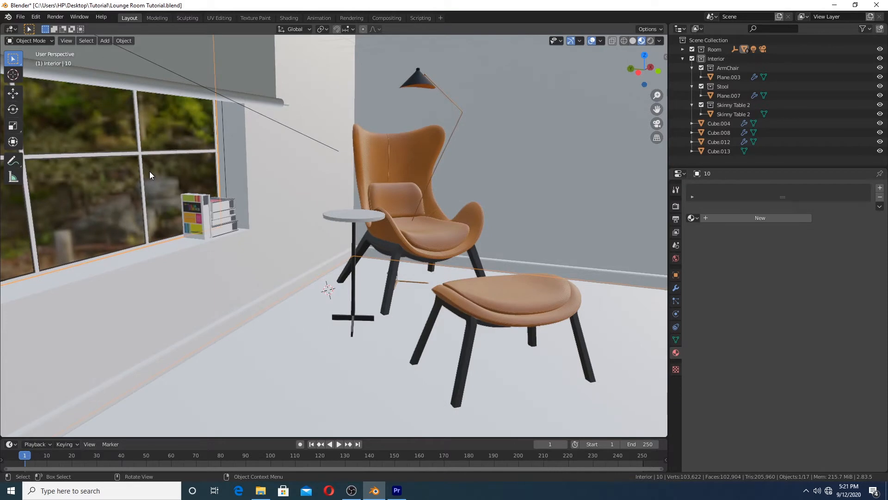
middle_drag(213, 218, 435, 257)
click(183, 209)
key(r)
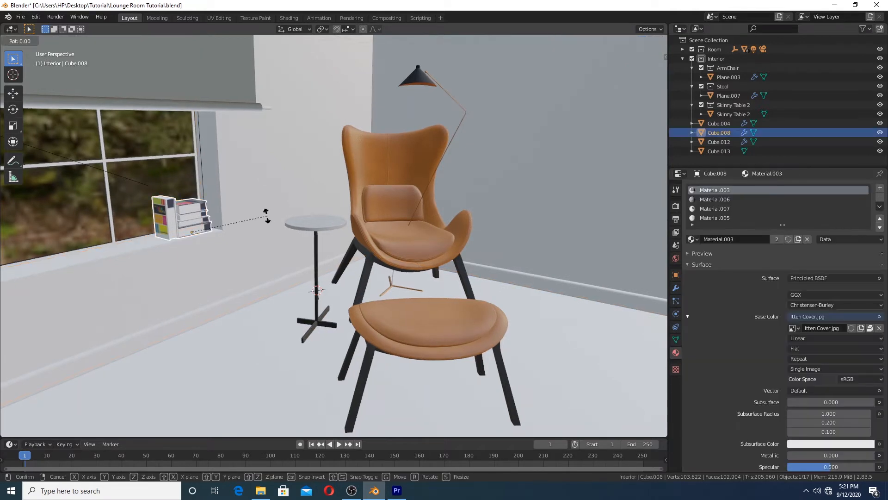
right_click(267, 216)
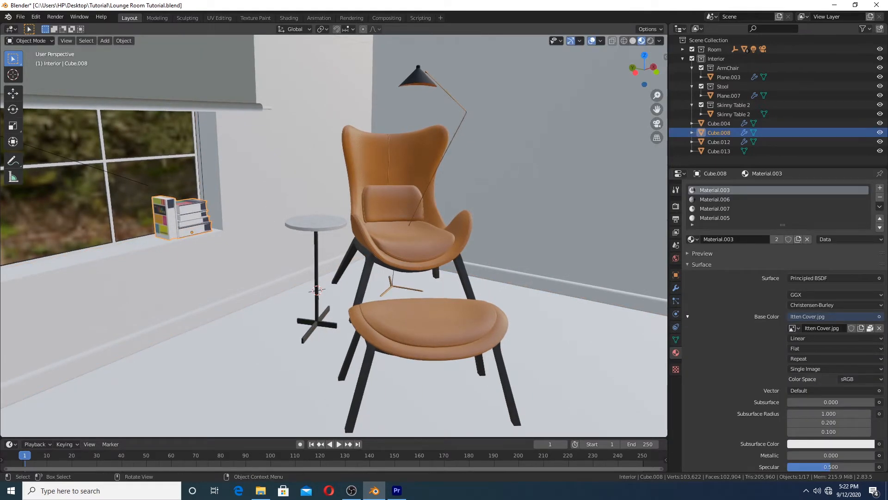
key(r)
key(z)
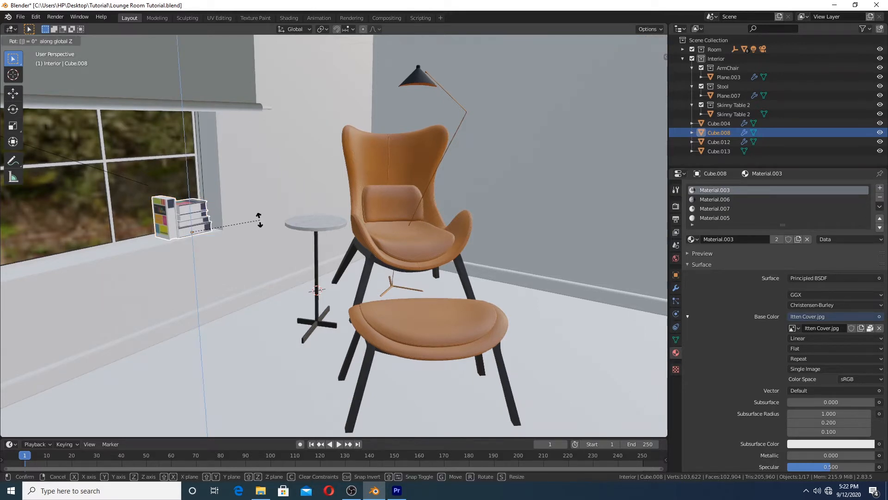
text(180)
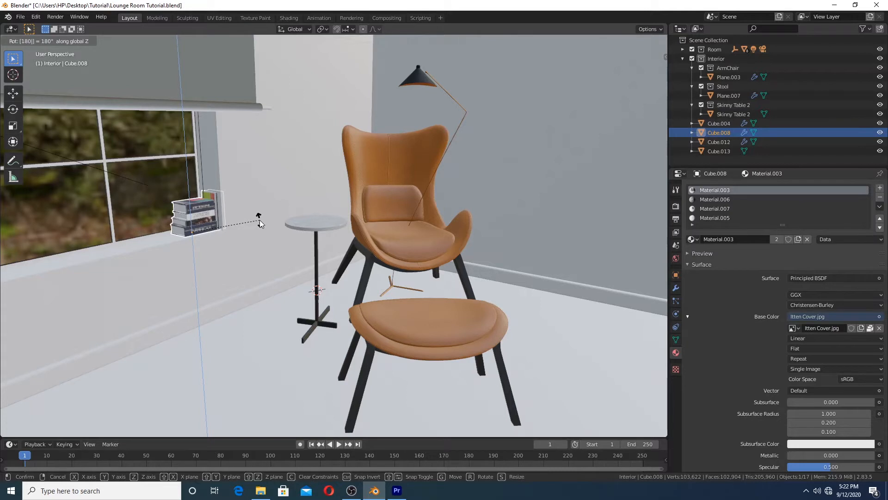
key(Return)
key(g)
key(x)
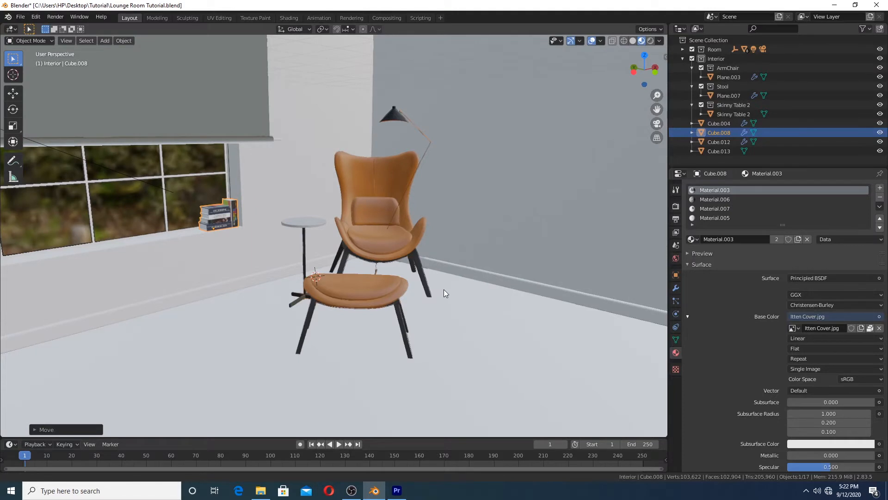
- Select the floor plane, unwrap its UVs in Edit Mode and return to Object Mode
middle_drag(443, 290, 468, 274)
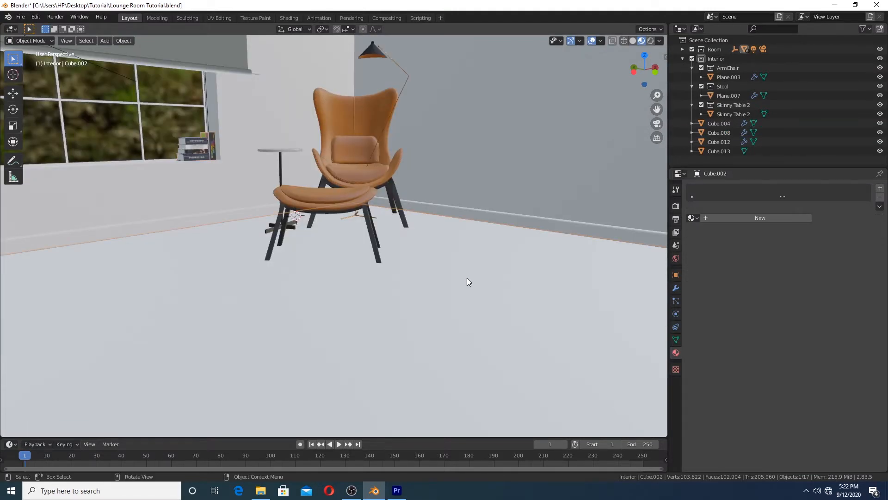
middle_drag(450, 212, 451, 212)
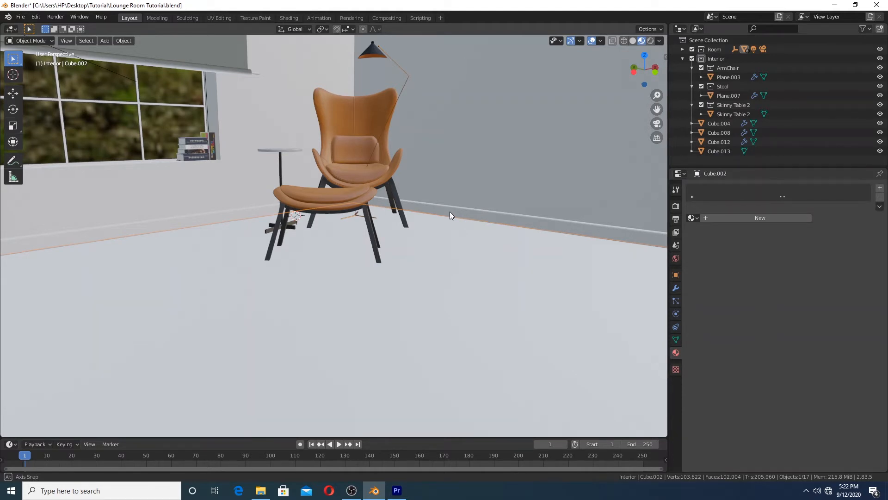
middle_drag(450, 212, 458, 258)
key(Tab)
key(u)
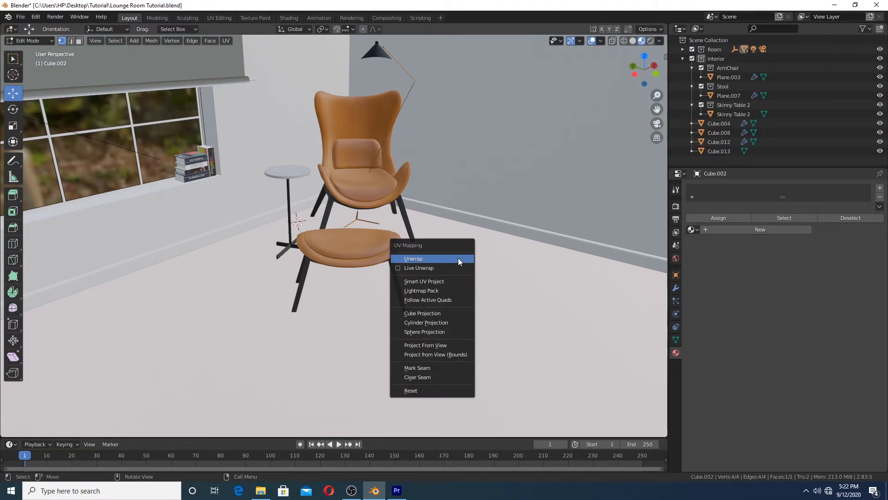
click(458, 258)
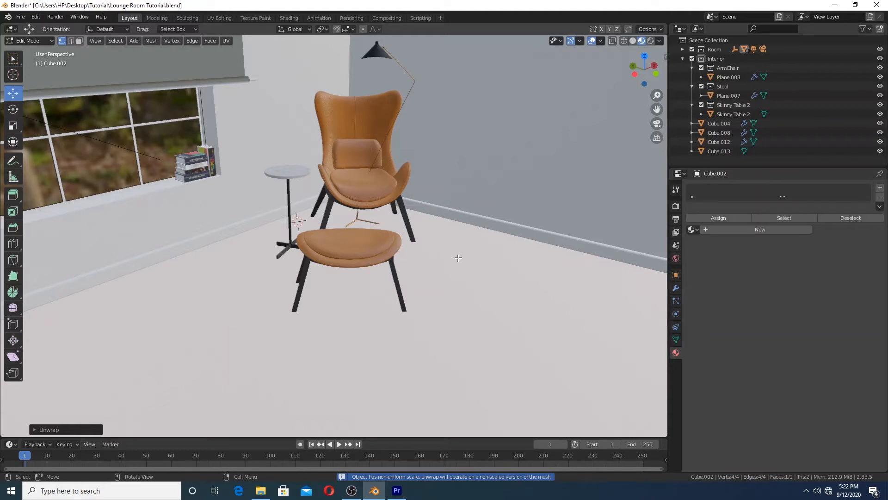
key(Tab)
- Split the 3D view horizontally, make the lower area a Shader Editor and isolate the floor plane in local view
middle_drag(458, 258, 371, 238)
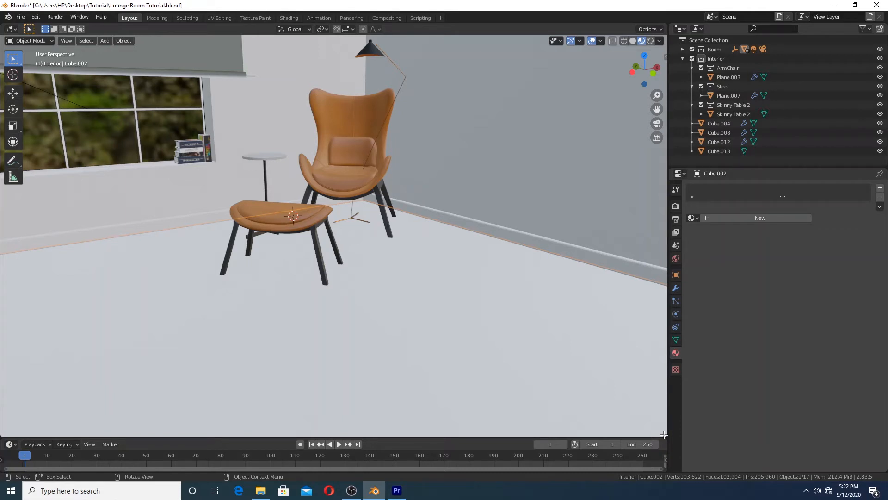
drag(664, 435, 640, 208)
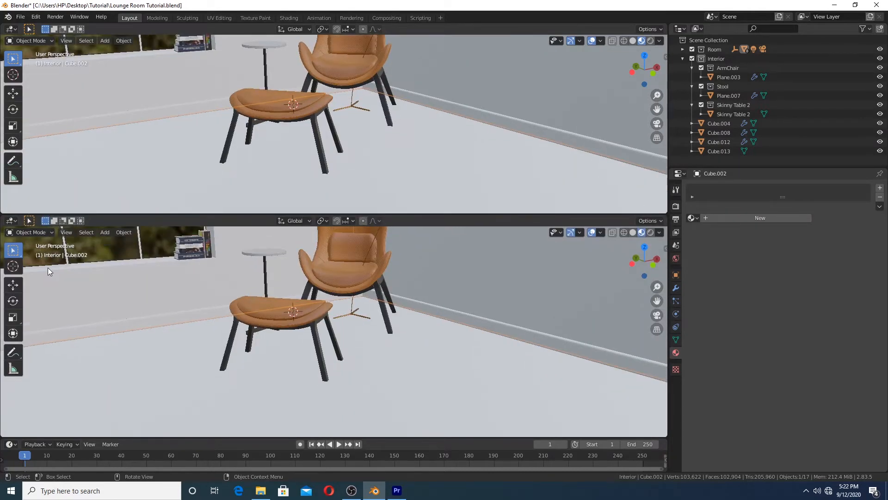
drag(20, 214, 19, 210)
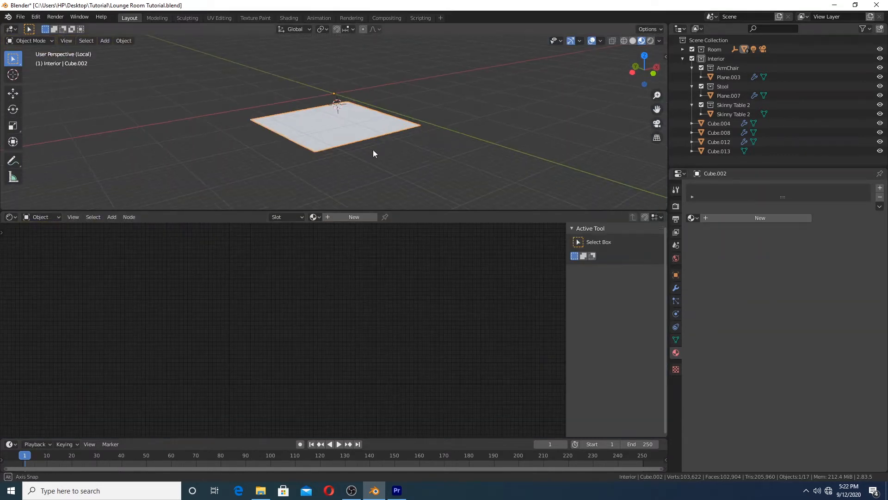
shift+scroll(373, 149, down, 2)
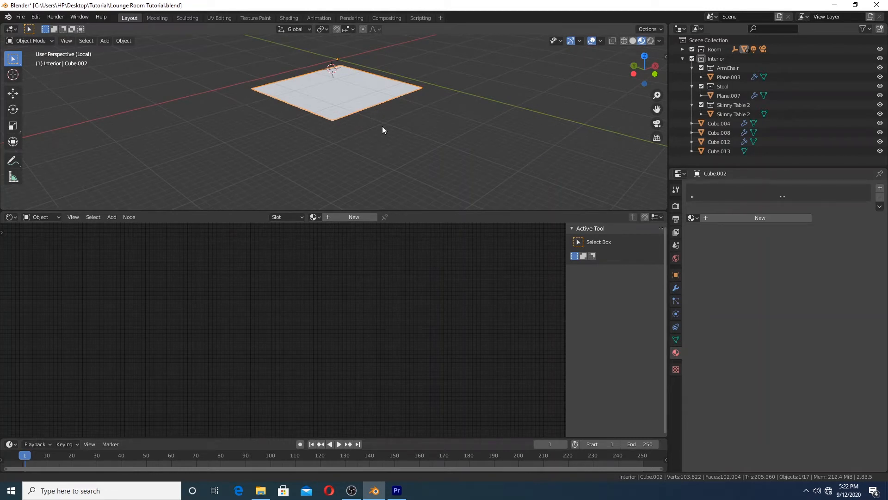
scroll(382, 126, up, 3)
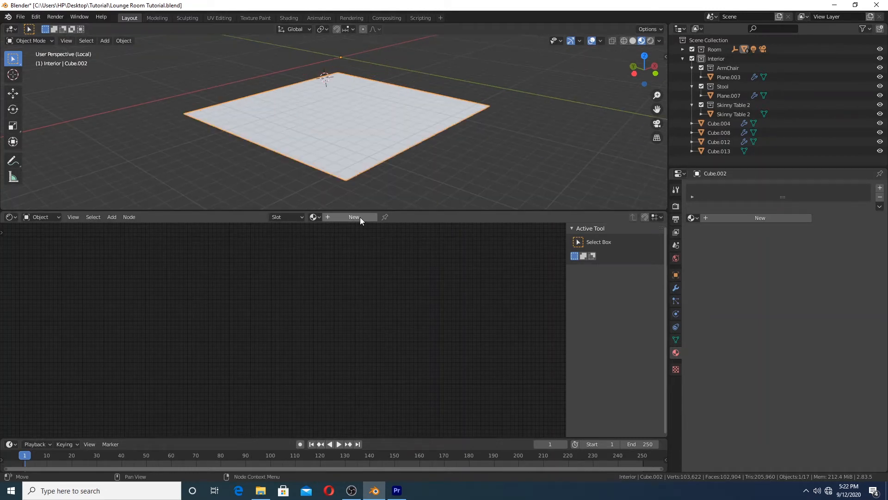
- Create a new material on the floor plane and name it "Wooden Floor"
click(360, 217)
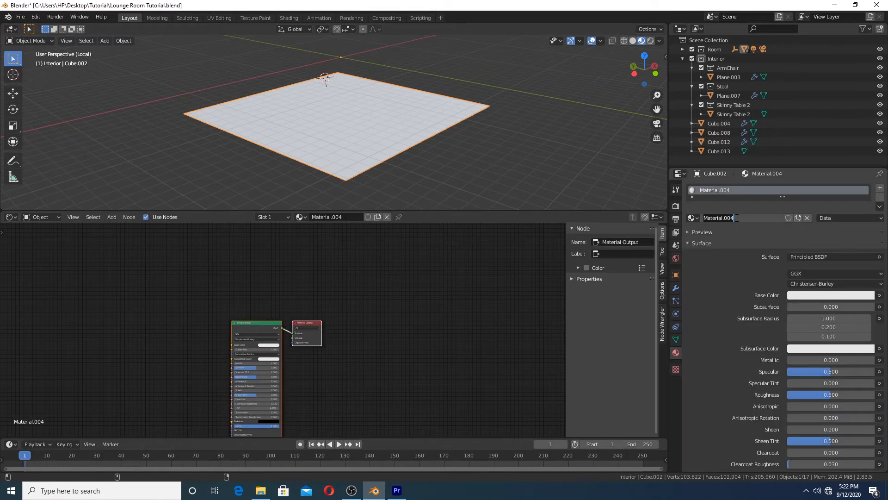
click(737, 217)
text(F)
text(ooden)
text( fLOOR)
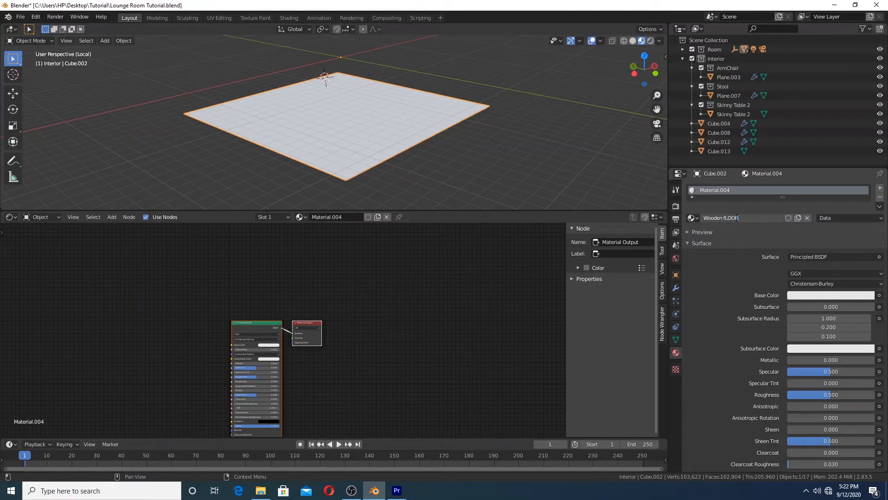
key(BackSpace)
key(BackSpace)
key(BackSpace)
key(BackSpace)
text(F)
text(o)
key(BackSpace)
text(loor)
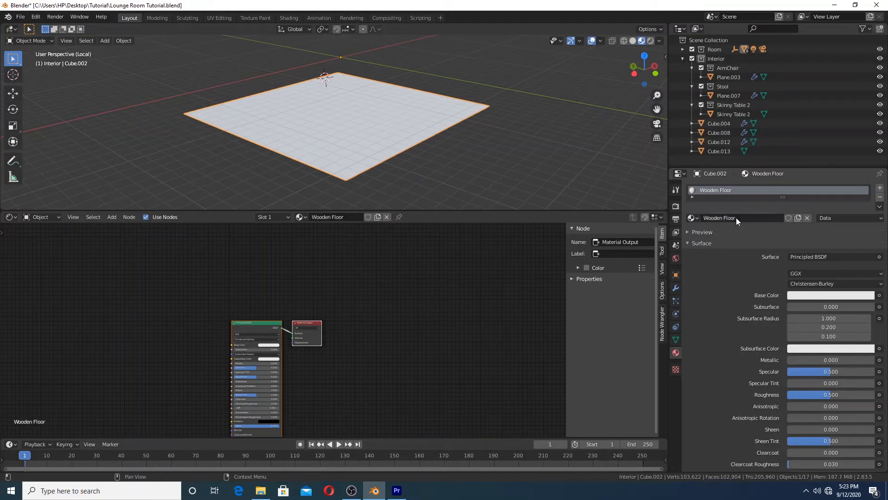
key(Return)
- Add an Image Texture node and connect its Color output to the Principled BSDF's Base Color
middle_drag(409, 345, 493, 303)
scroll(429, 329, up, 2)
key(shift+a)
click(148, 299)
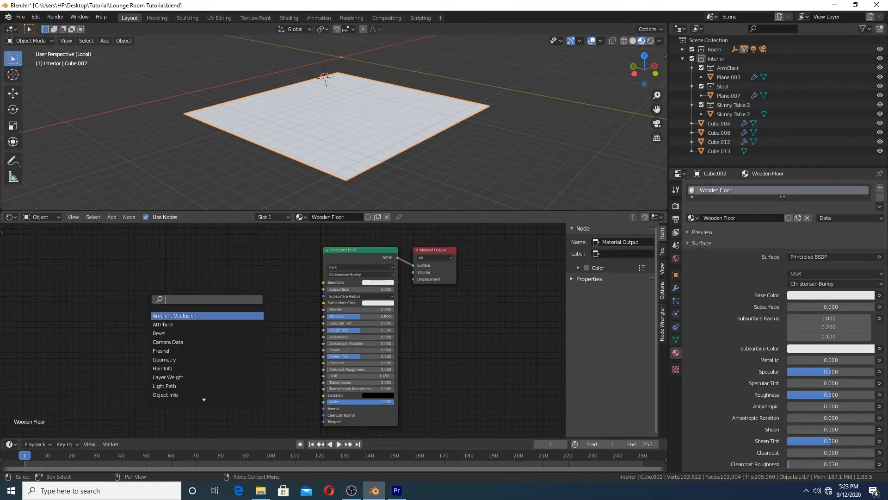
text(im)
key(Return)
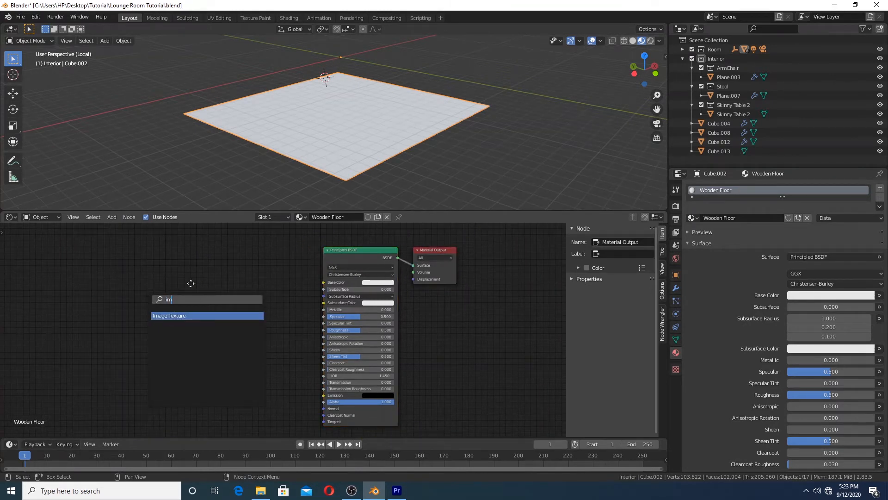
click(198, 286)
drag(250, 275, 324, 282)
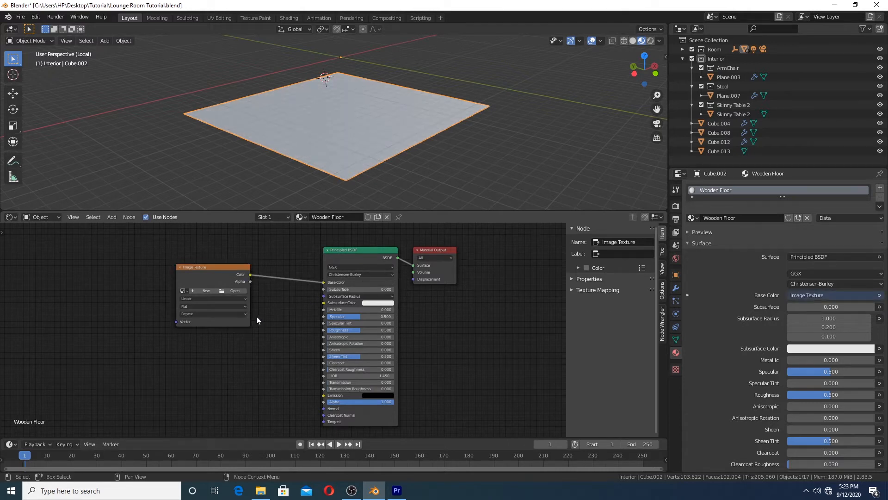
- Load TexturesCom_Wood_ParquetFiveFinger_4K_albedo.tif from the Textures folder into the Image Texture node and check the parquet on the floor
click(237, 290)
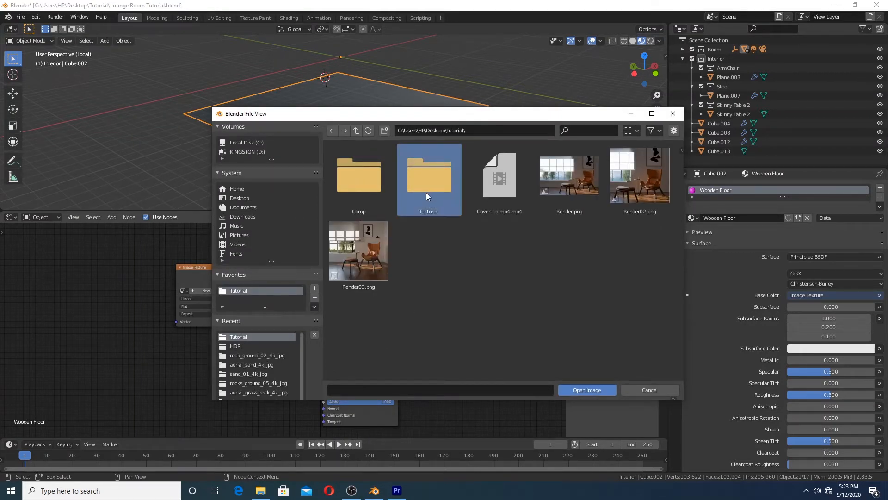
double_click(427, 178)
double_click(426, 257)
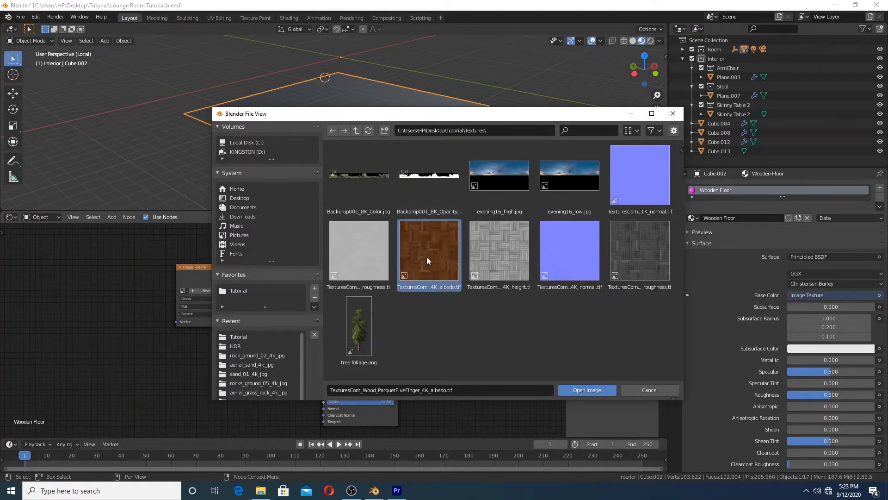
drag(221, 271, 203, 271)
middle_drag(376, 149, 377, 171)
scroll(376, 172, up, 3)
middle_drag(347, 236, 397, 217)
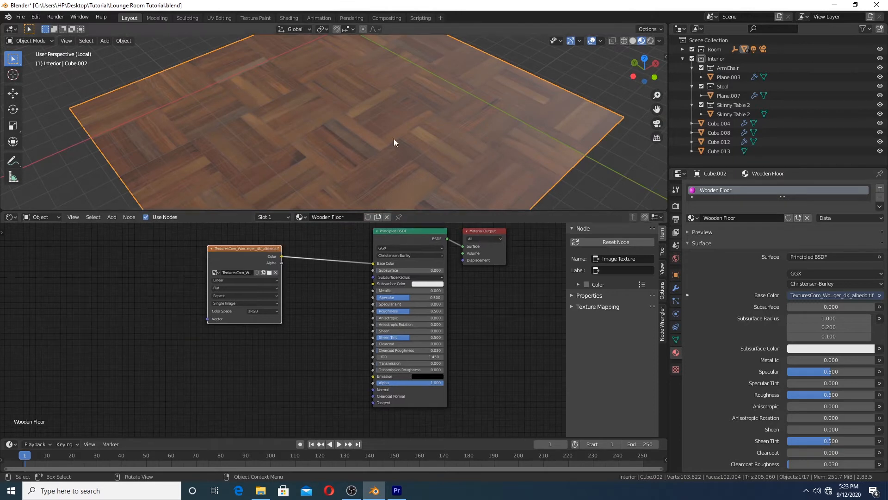
scroll(407, 121, down, 6)
middle_drag(409, 123, 302, 204)
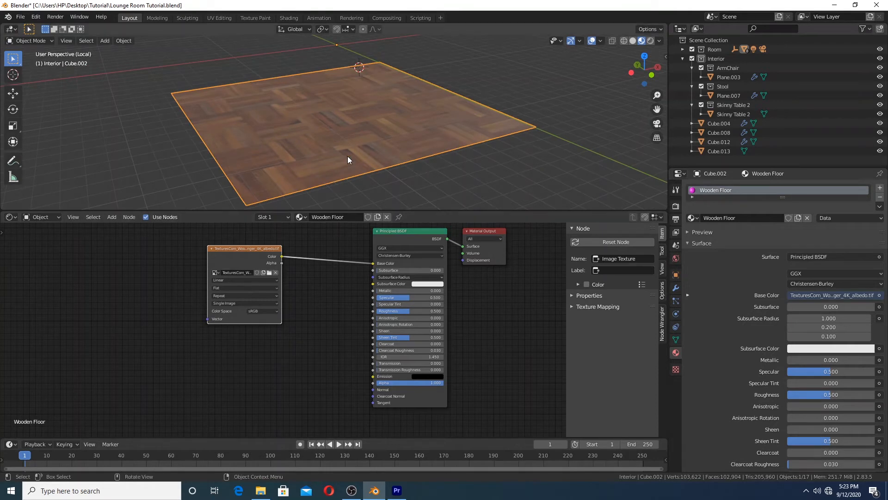
middle_drag(348, 156, 364, 156)
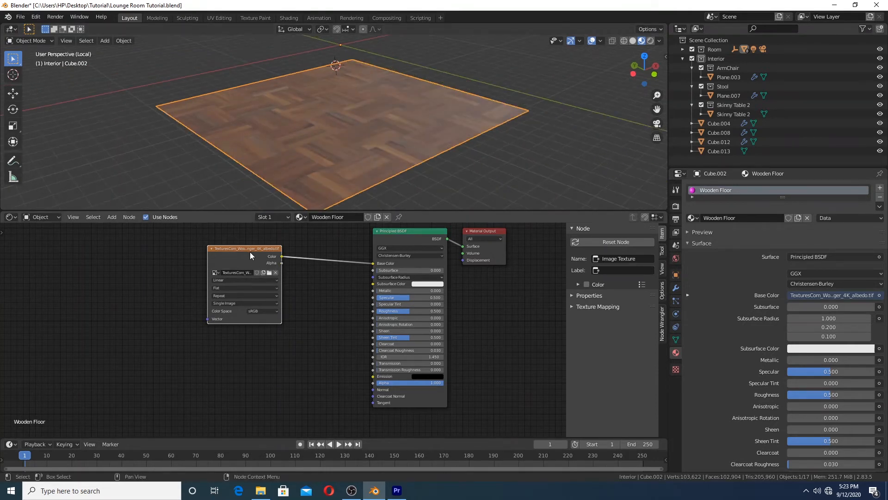
- Add Texture Coordinate and Mapping nodes connected to the albedo Image Texture's Vector input
key(ctrl+t)
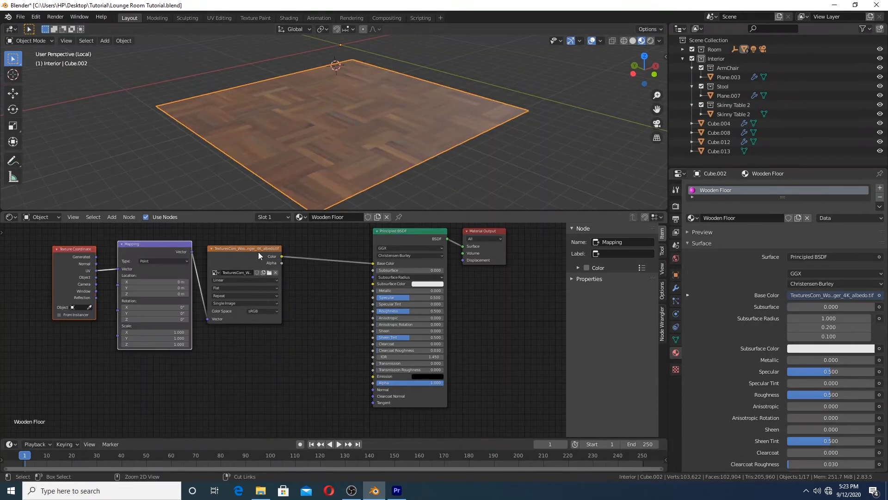
middle_drag(172, 317, 194, 318)
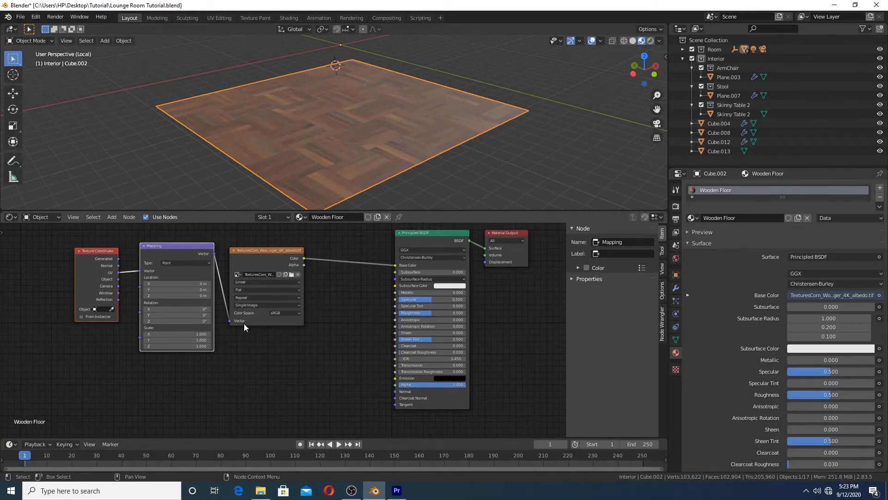
middle_drag(247, 324, 259, 310)
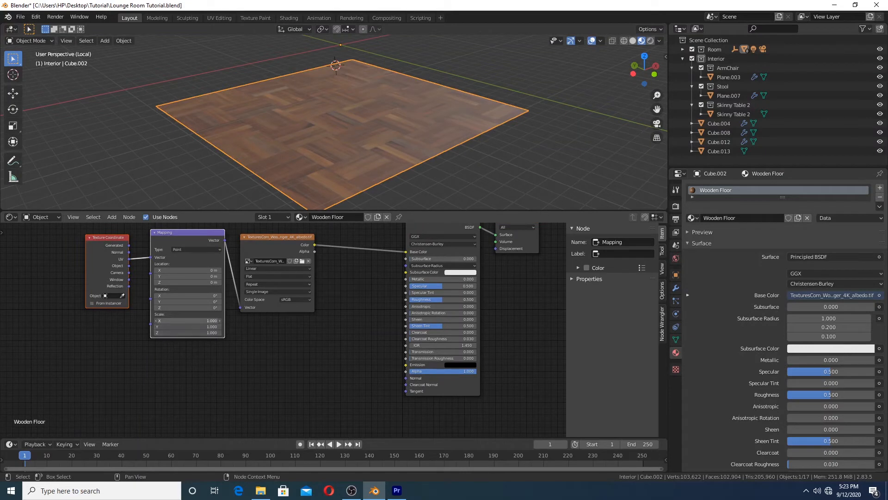
- Try a Mapping node scale of 5 on X, Y and Z for the parquet texture
drag(195, 320, 195, 333)
text(5)
key(Return)
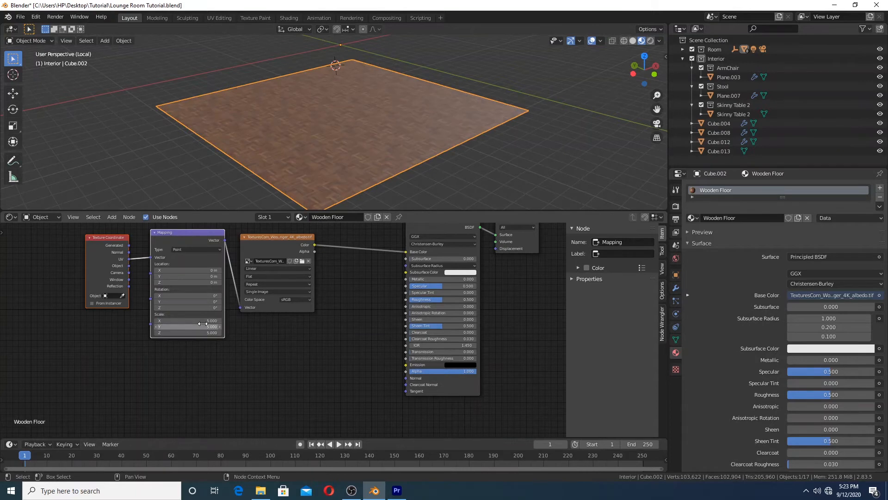
- Set the Mapping node's X, Y and Z scale to 3 and check the parquet size up close
drag(202, 322, 203, 333)
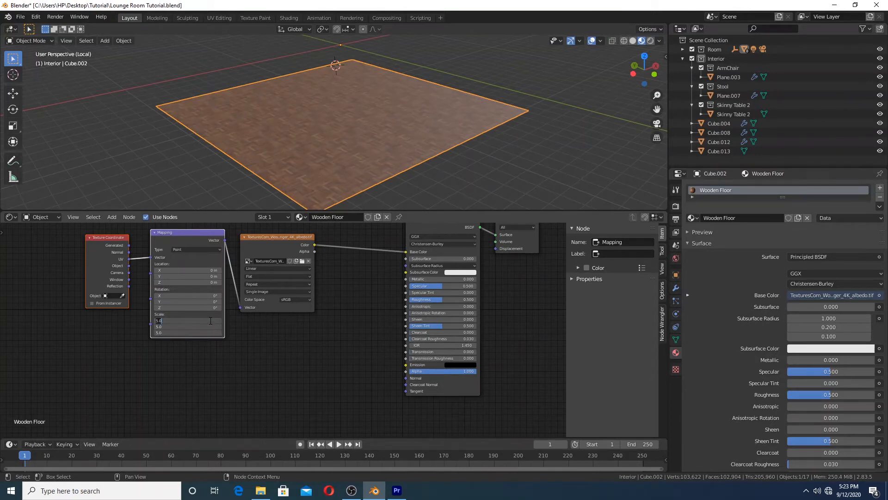
text(3)
key(Return)
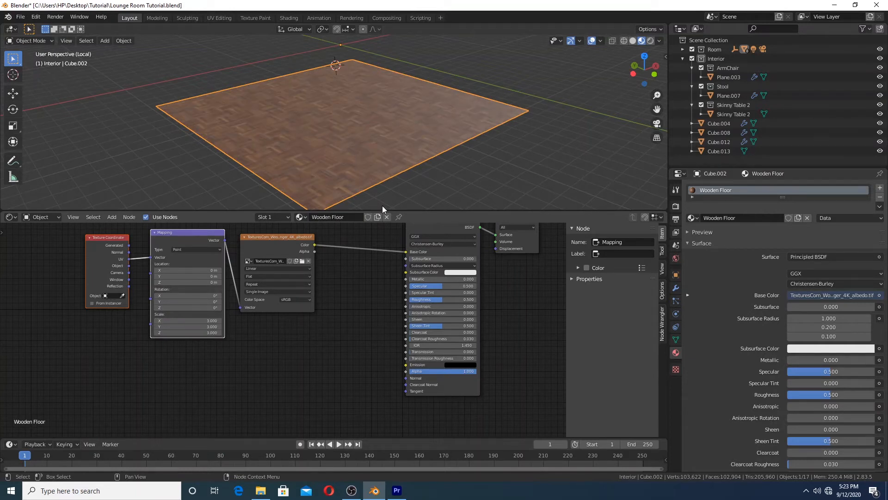
scroll(377, 179, up, 5)
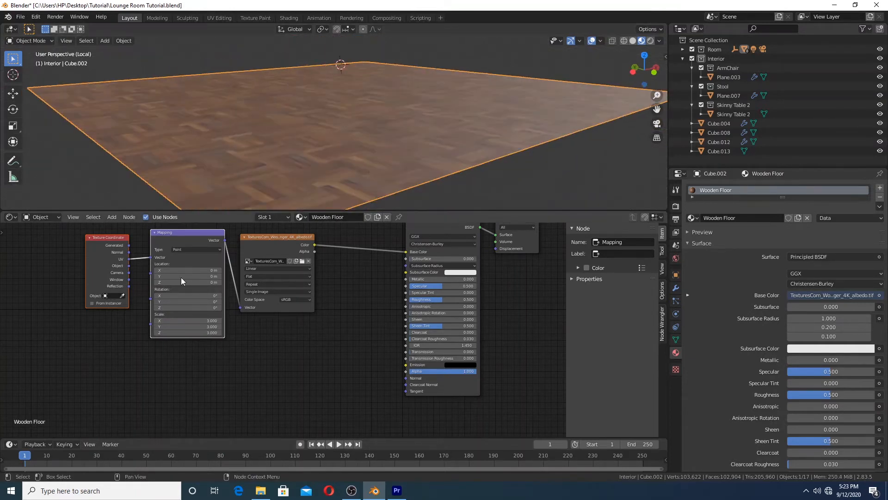
- Duplicate the albedo Image Texture node and place the copy directly below the original
middle_drag(325, 313, 332, 286)
middle_drag(292, 309, 291, 330)
click(281, 246)
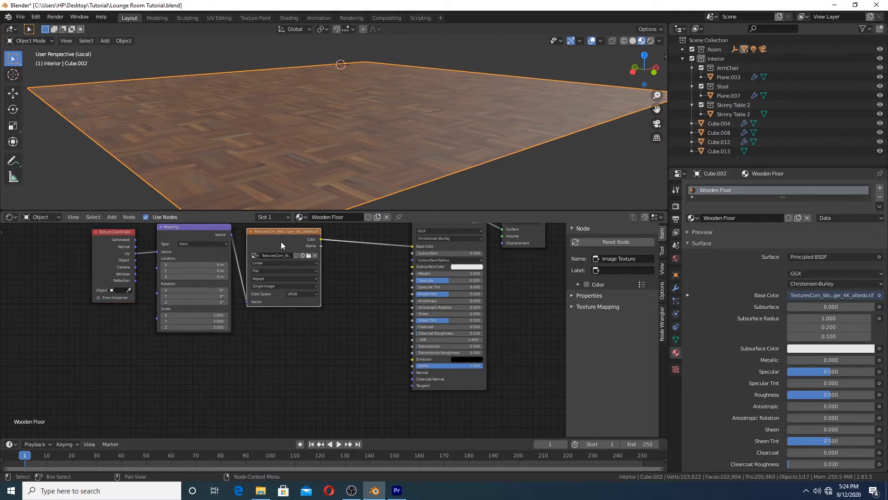
key(shift+a)
key(shift+d)
click(280, 342)
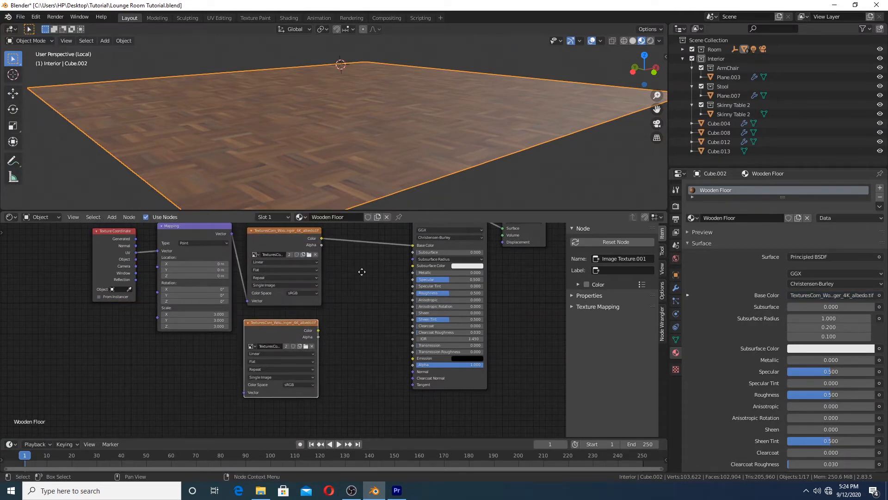
- Move the Texture Coordinate and Mapping nodes further from the textures and link Mapping's Vector output to the duplicated Image Texture's Vector input
middle_drag(362, 271, 385, 239)
drag(227, 353, 124, 235)
key(g)
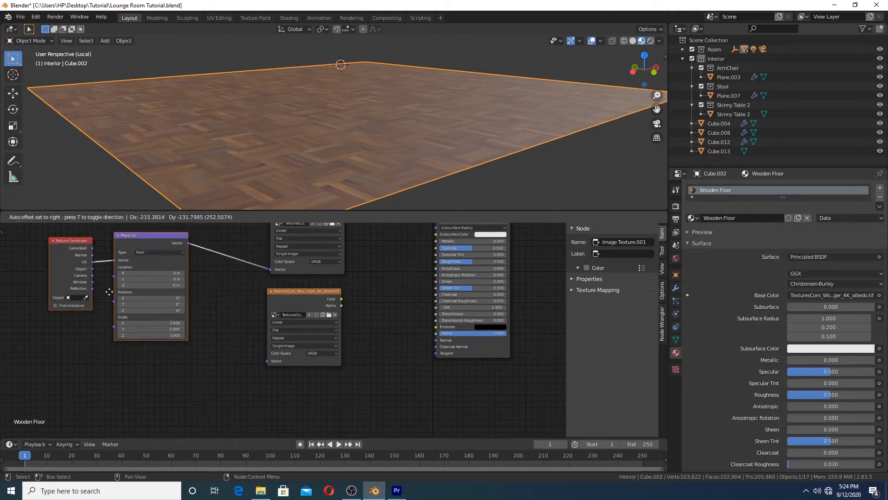
click(104, 293)
drag(184, 249, 269, 359)
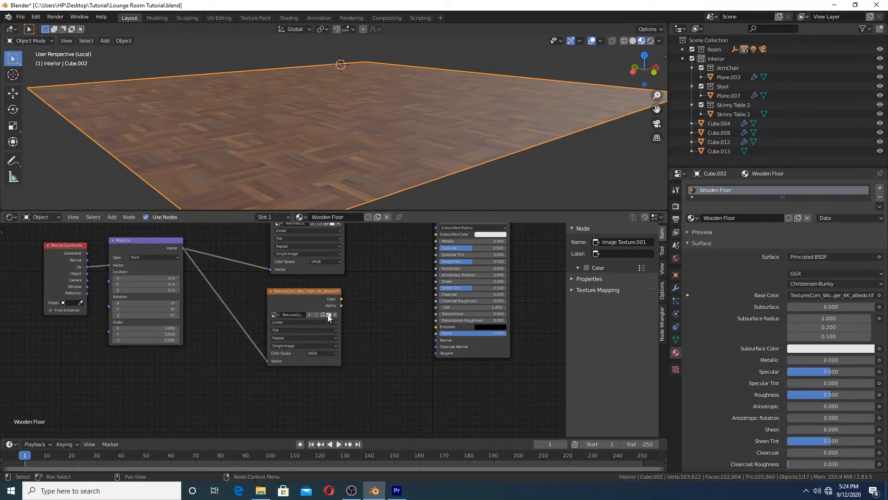
- Load TexturesCom_Wood_ParquetFiveFinger_4K_roughness.tif into the duplicated Image Texture node and link its Color output to the Principled BSDF's Roughness
click(329, 315)
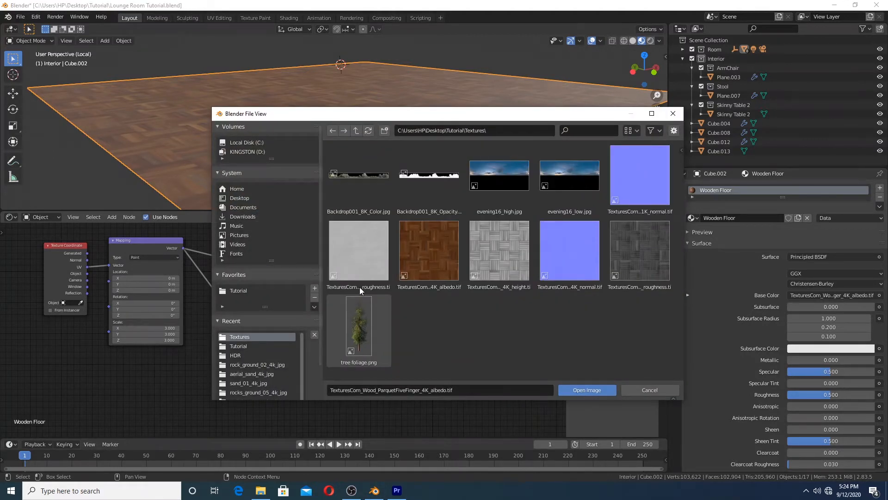
click(359, 262)
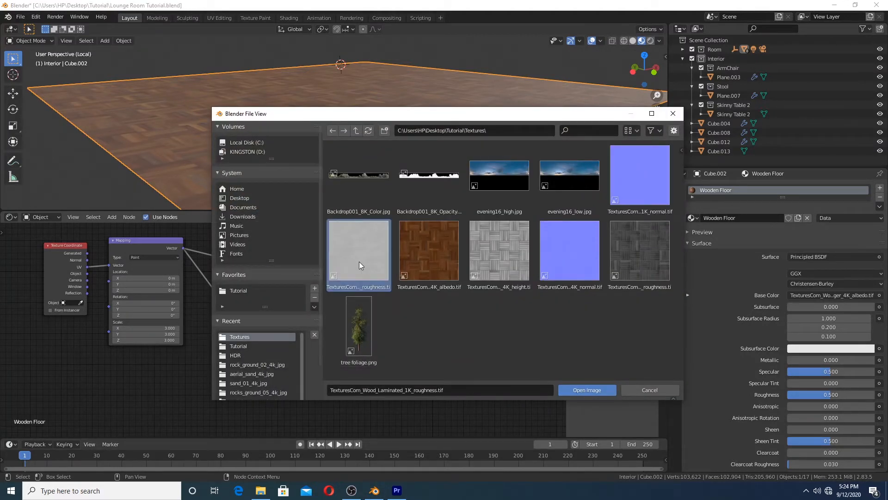
click(655, 251)
click(585, 391)
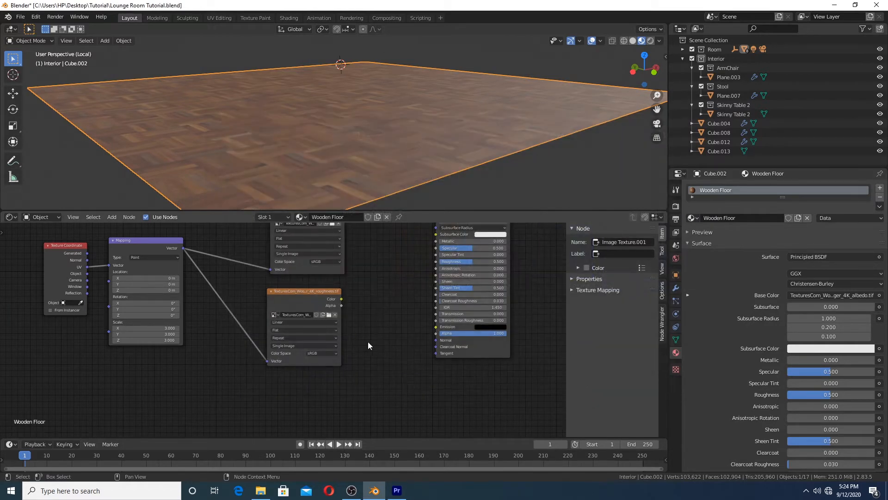
drag(341, 299, 345, 303)
drag(428, 273, 435, 262)
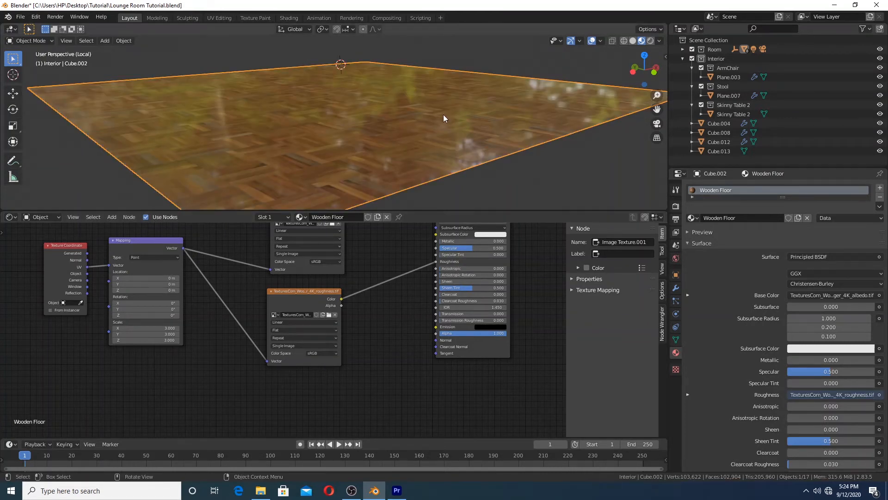
mouse_move(443, 114)
middle_down()
mouse_move(443, 132)
mouse_move(391, 192)
mouse_move(409, 147)
middle_up()
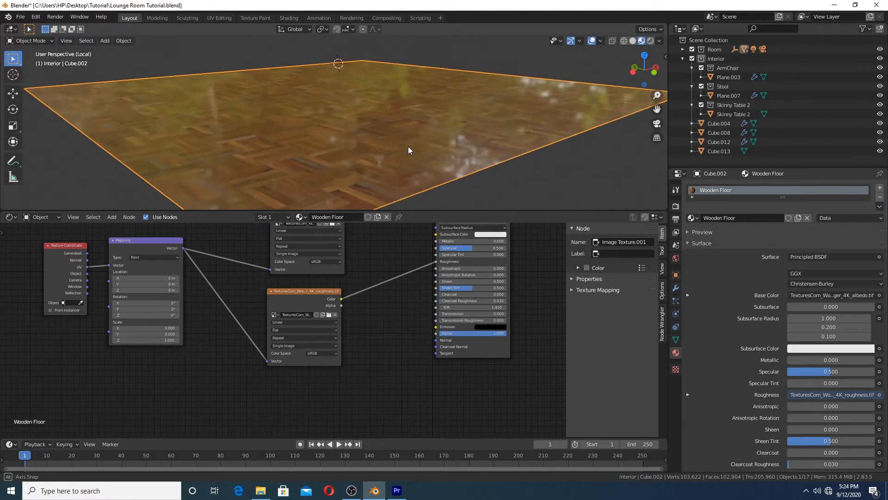
- Set the roughness Image Texture's color space to Non-Color and inspect the floor's reflections
click(323, 352)
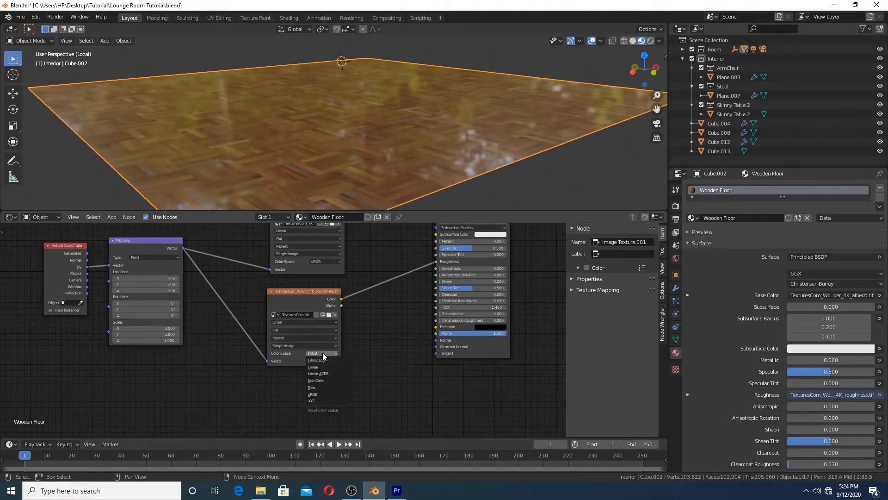
click(321, 380)
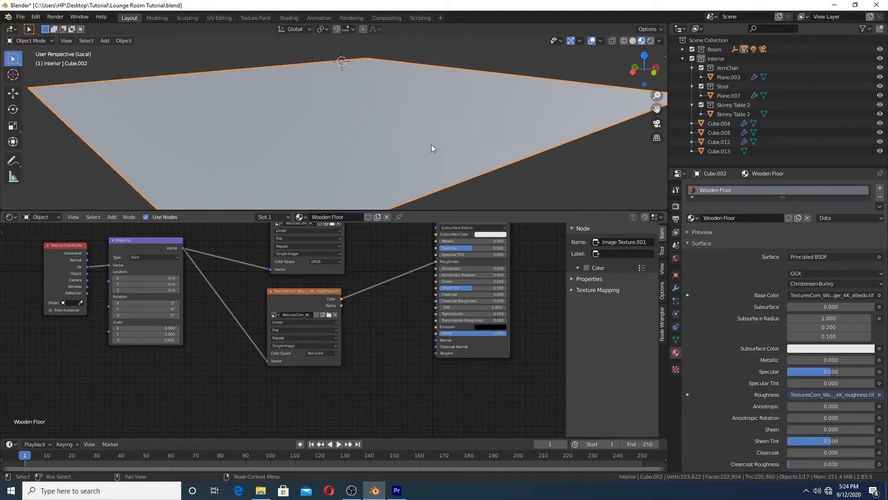
middle_drag(412, 131, 379, 140)
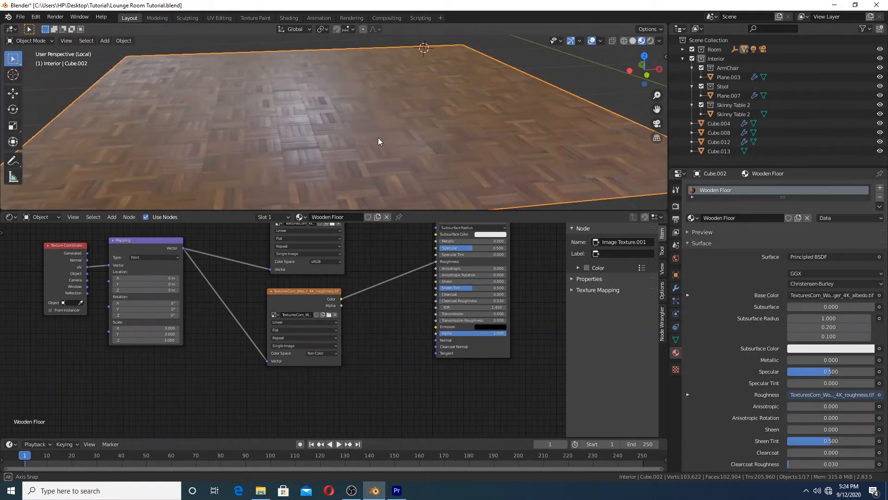
- Duplicate the roughness Image Texture node and place the copy below the original
middle_drag(302, 297, 307, 273)
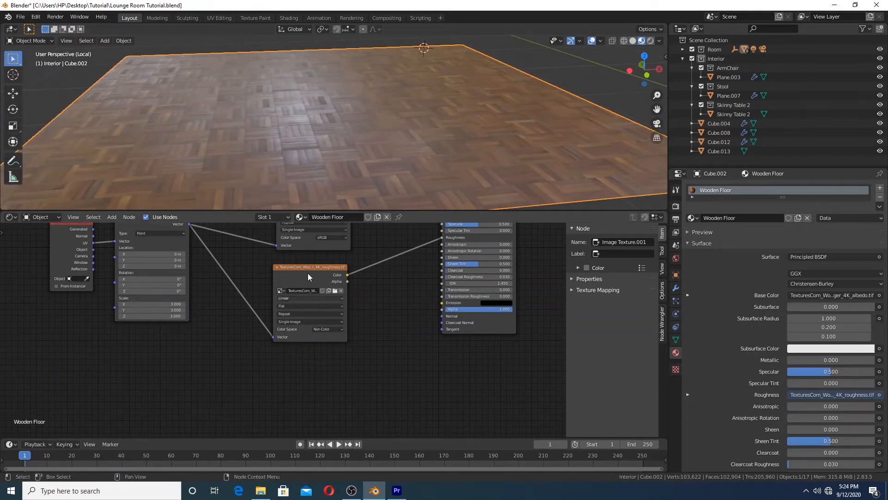
key(shift+d)
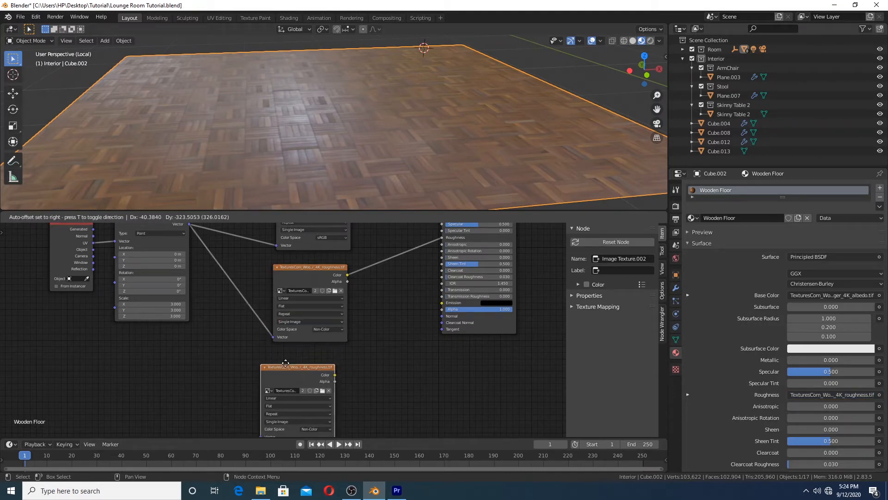
click(281, 366)
middle_drag(384, 354, 380, 331)
middle_drag(397, 190, 333, 166)
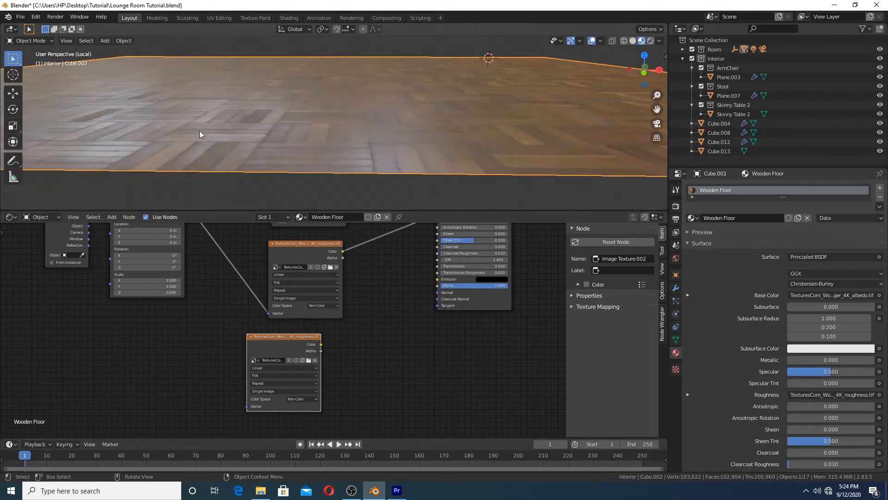
- Add a Normal Map node, linking the lowest Image Texture's Color into it and its Normal output to the Principled BSDF's Normal input
key(shift+a)
click(343, 340)
text(normal)
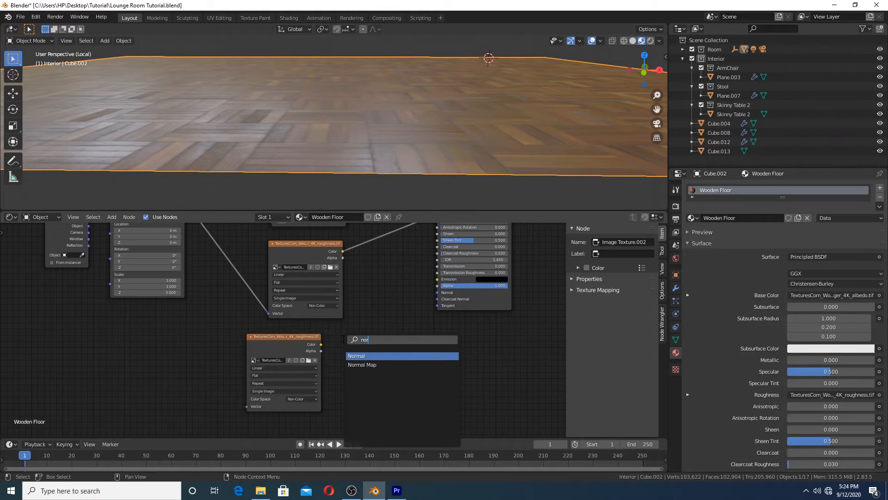
key(Down)
key(Return)
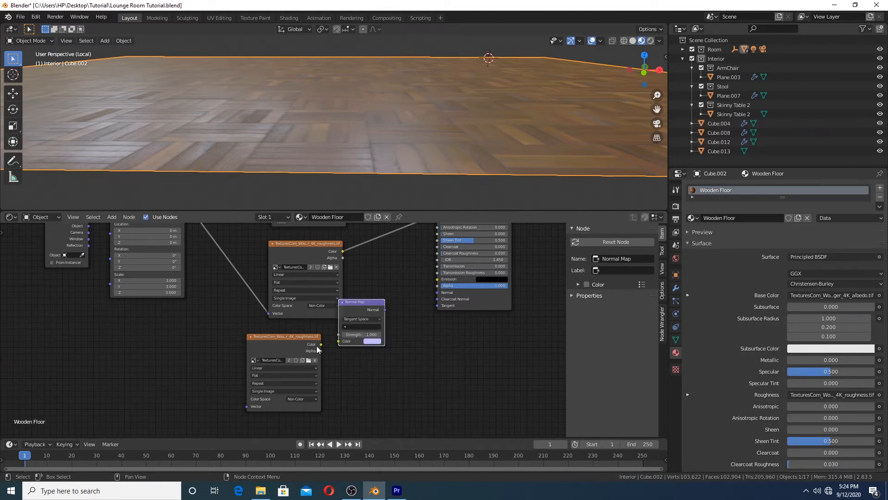
drag(320, 344, 338, 341)
drag(361, 301, 436, 296)
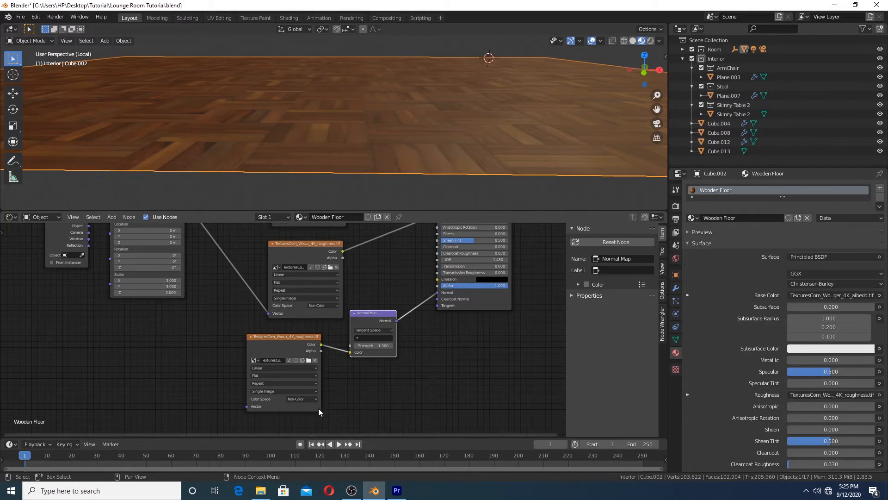
- Link the Mapping node's Vector output to the lowest Image Texture node's Vector input
middle_drag(220, 285, 236, 299)
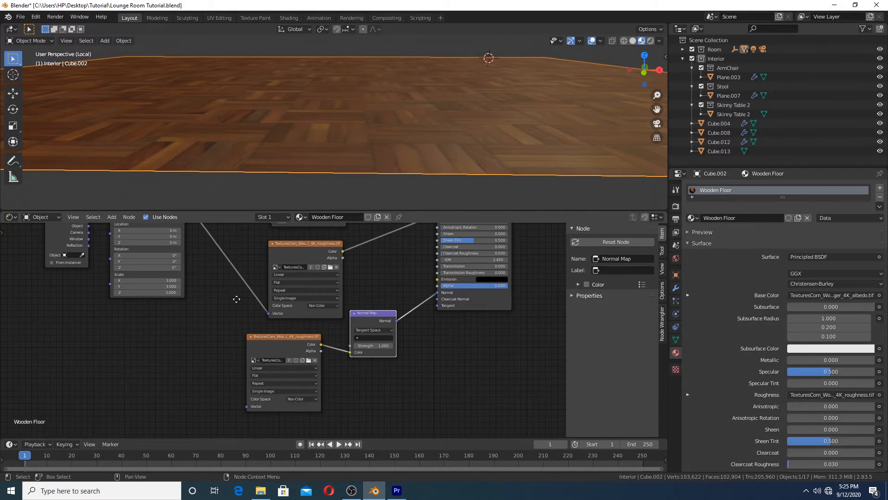
middle_drag(212, 270, 242, 278)
scroll(242, 278, down, 1)
click(206, 252)
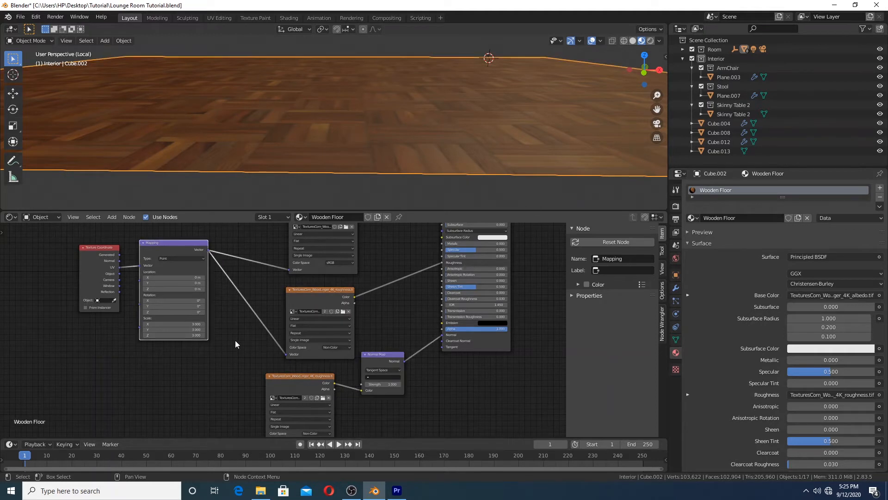
middle_drag(248, 317, 255, 284)
scroll(254, 284, down, 1)
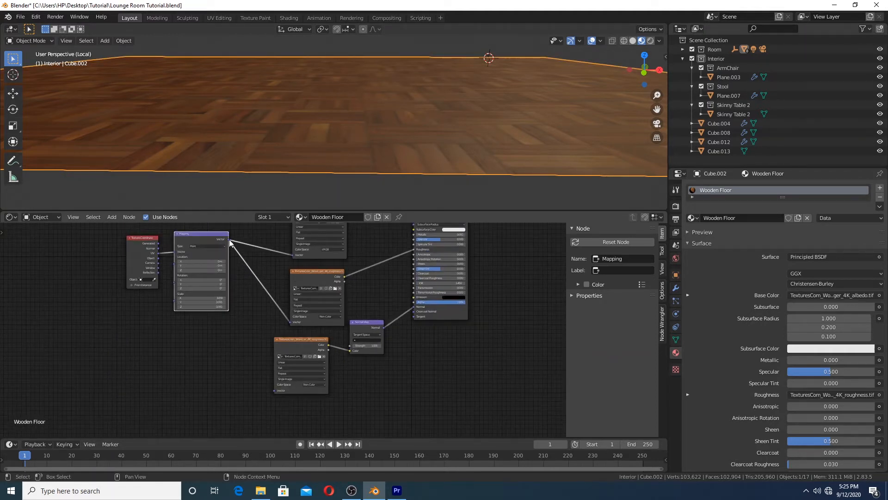
drag(229, 239, 276, 390)
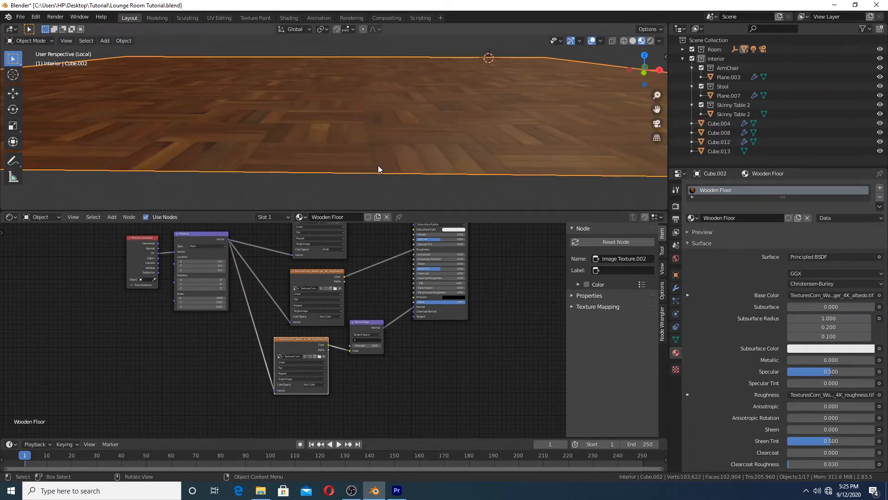
- Load the ParquetFiveFinger 4K normal TIF into the Image Texture node that feeds the Normal Map
mouse_move(350, 135)
middle_down()
mouse_move(342, 146)
mouse_move(265, 119)
mouse_move(346, 120)
middle_up()
scroll(351, 119, up, 5)
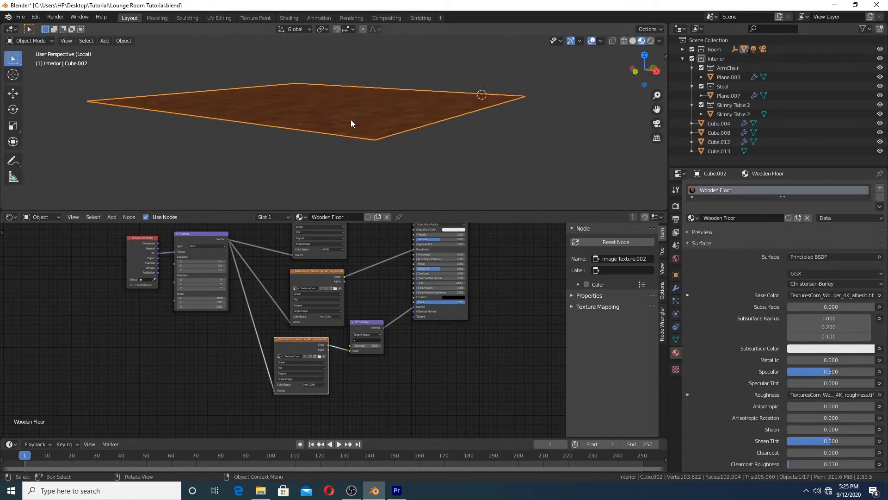
scroll(406, 403, up, 2)
scroll(407, 403, up, 1)
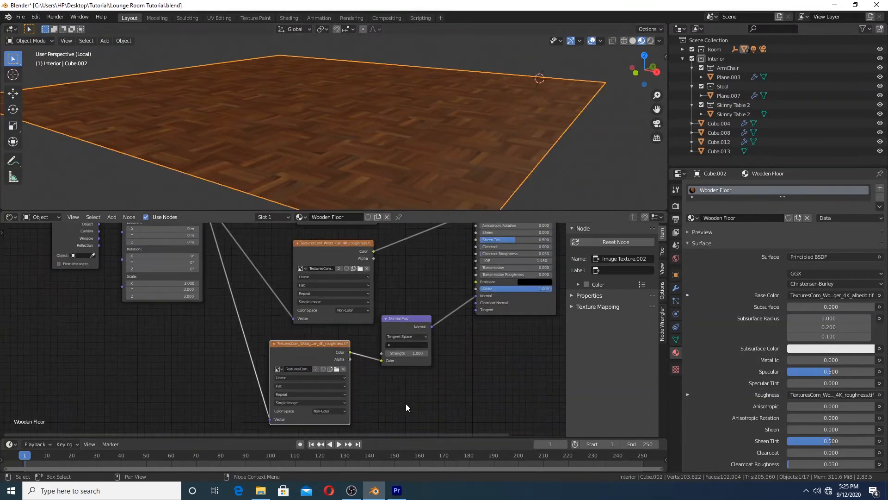
click(337, 368)
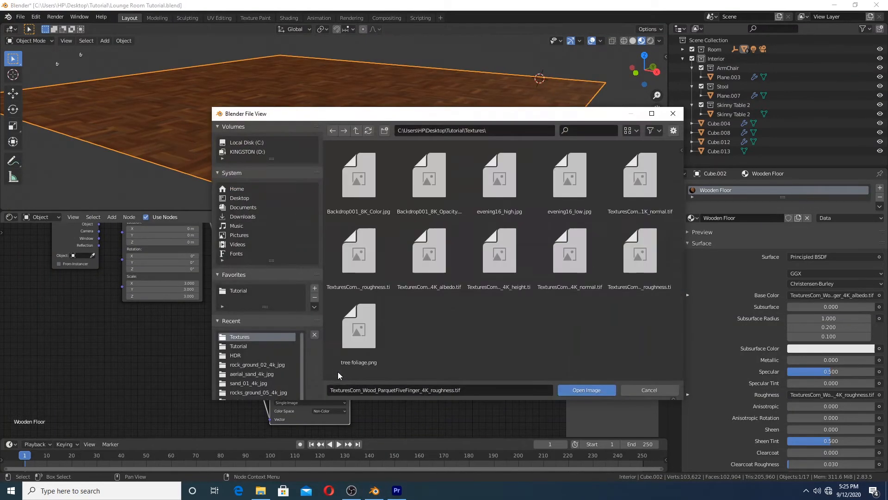
double_click(556, 259)
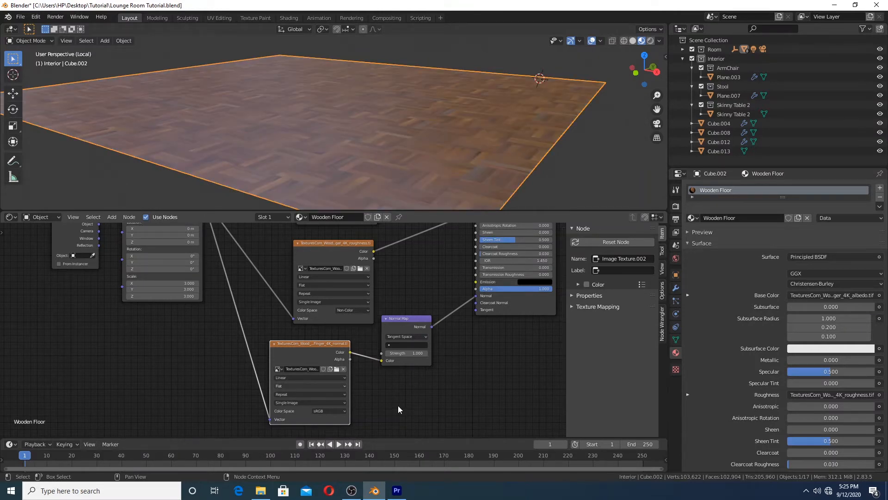
- Set the normal Image Texture's color space to Non-Color and inspect the floor surface
click(338, 410)
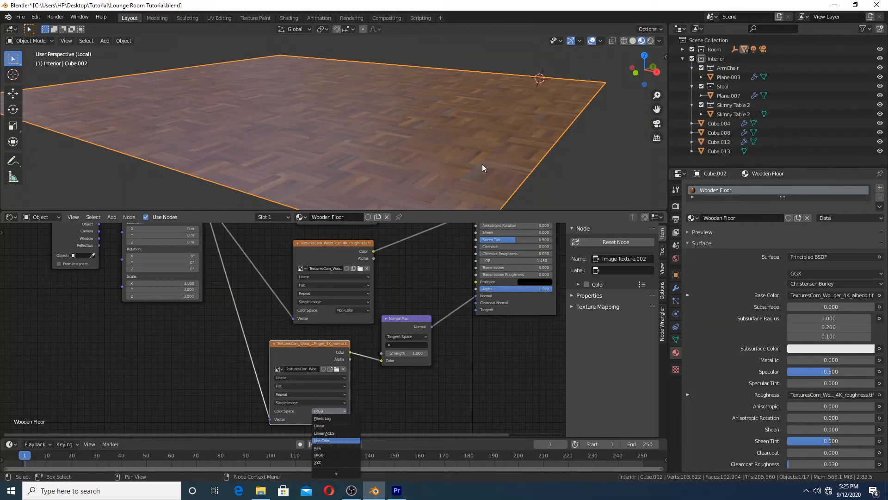
key(Return)
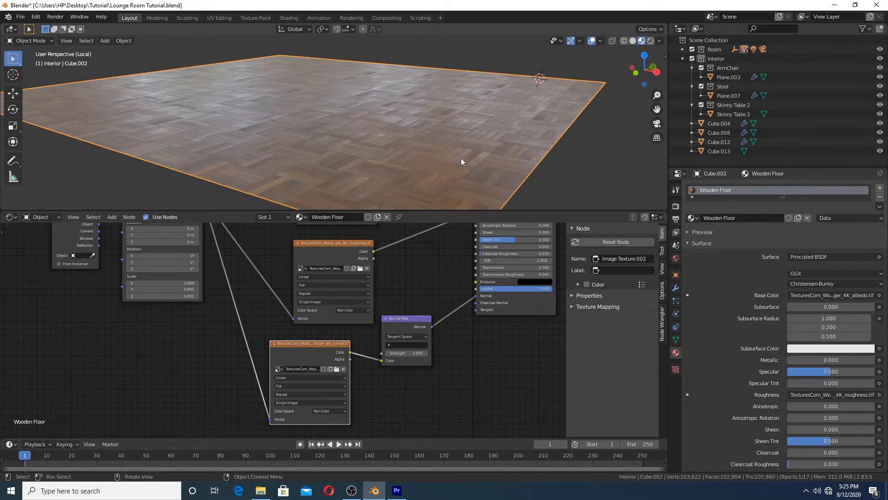
mouse_move(451, 145)
middle_down()
mouse_move(370, 145)
mouse_move(360, 171)
mouse_move(388, 154)
mouse_move(434, 148)
mouse_move(455, 157)
middle_up()
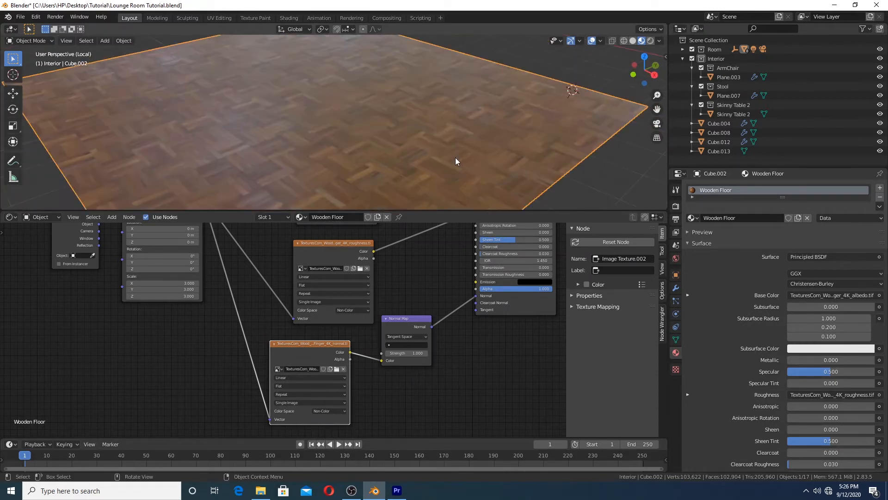
- Exit local view and check the parquet floor together with the room and furniture
key(KP_Divide)
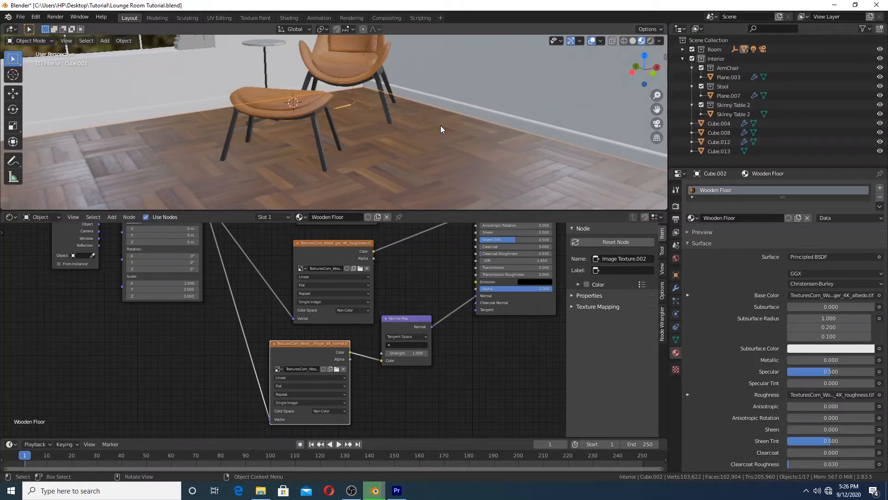
scroll(440, 126, down, 3)
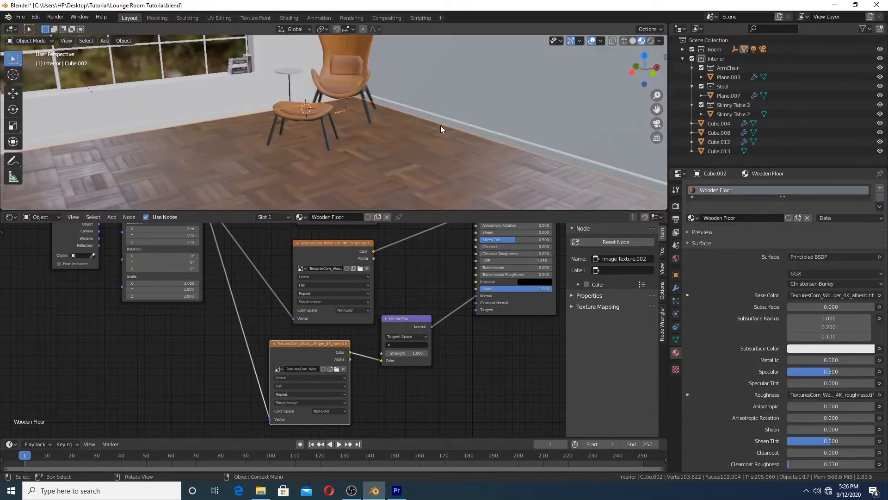
middle_drag(440, 126, 419, 126)
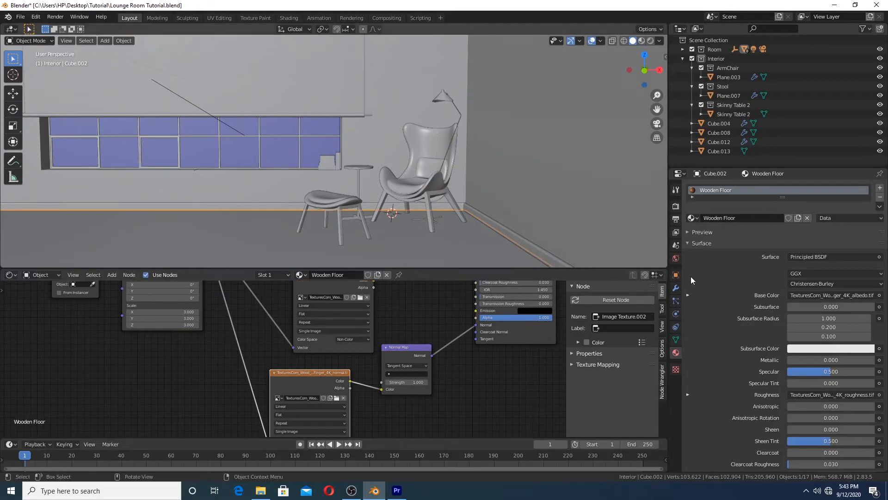
- Merge the Shader Editor area into the 3D viewport and show the room in the right orthographic view
drag(664, 266, 660, 303)
middle_drag(558, 260, 465, 254)
key(KP_3)
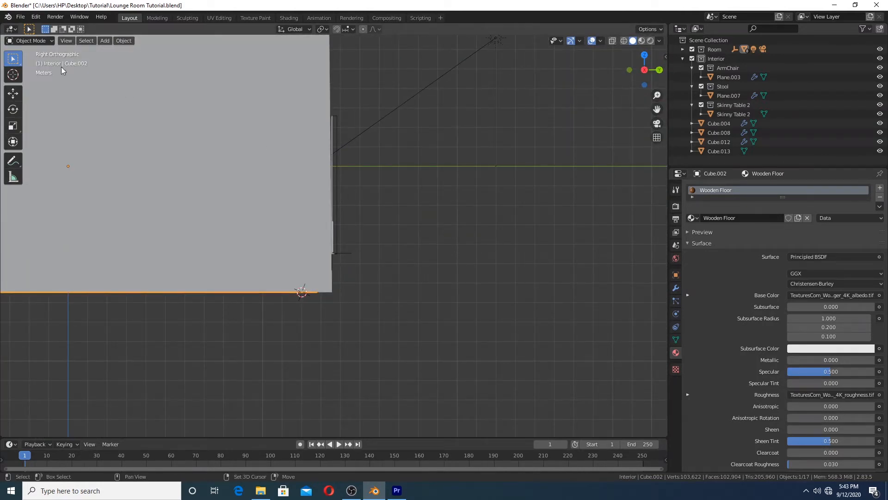
click(20, 17)
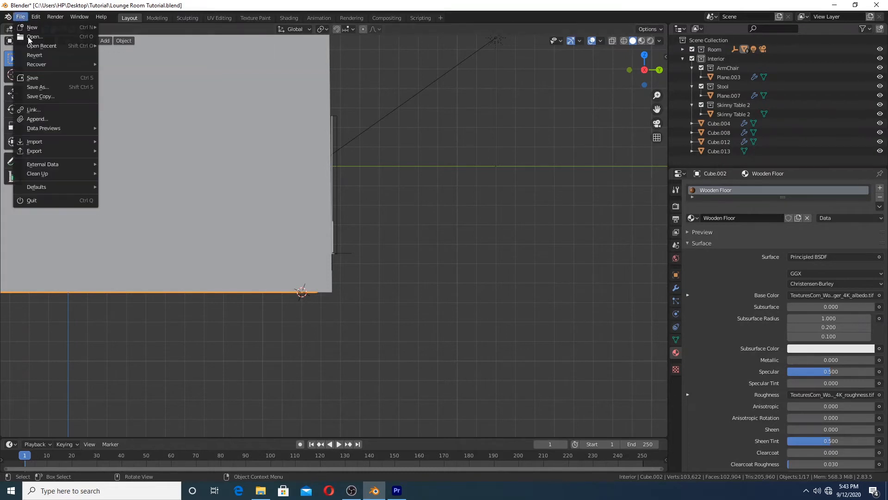
click(47, 119)
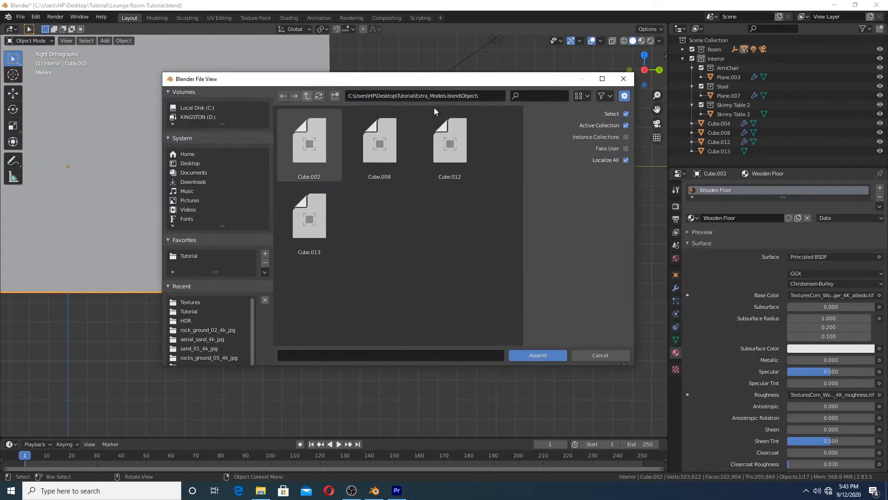
click(626, 80)
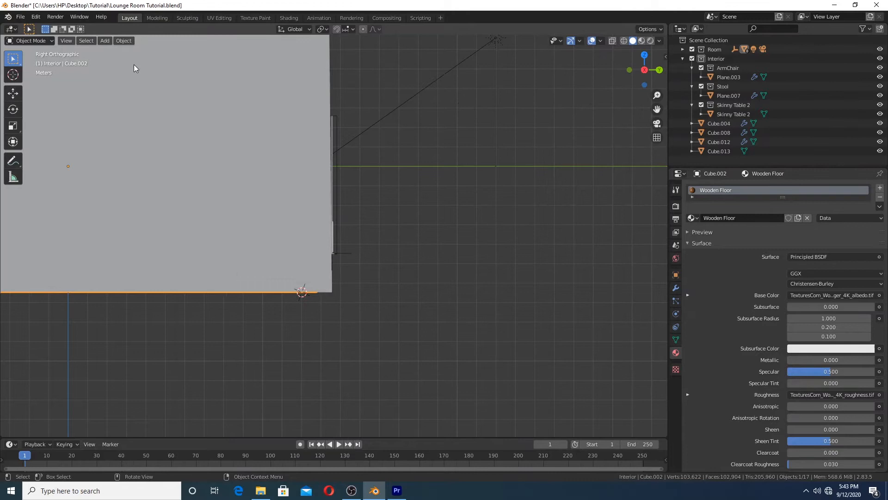
- Search the add-on preferences for "image" to check that Import Images as Planes is enabled, and close the preferences
click(36, 17)
click(70, 150)
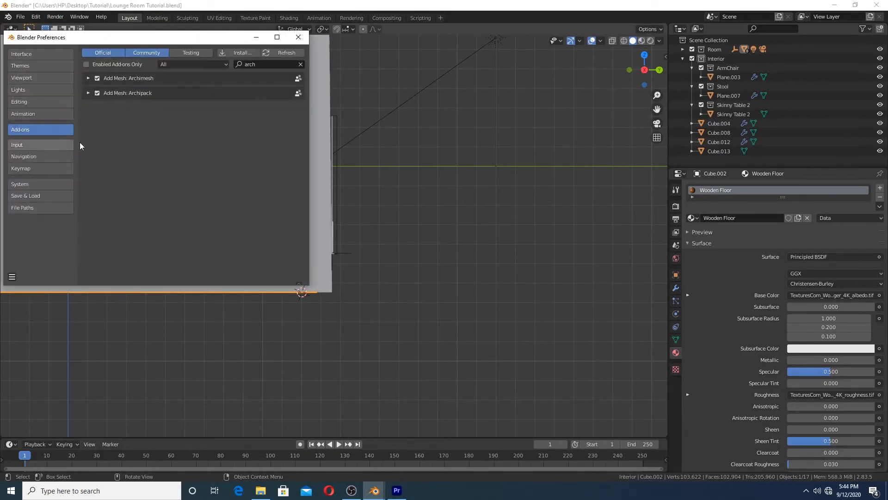
click(301, 65)
click(269, 62)
text(image)
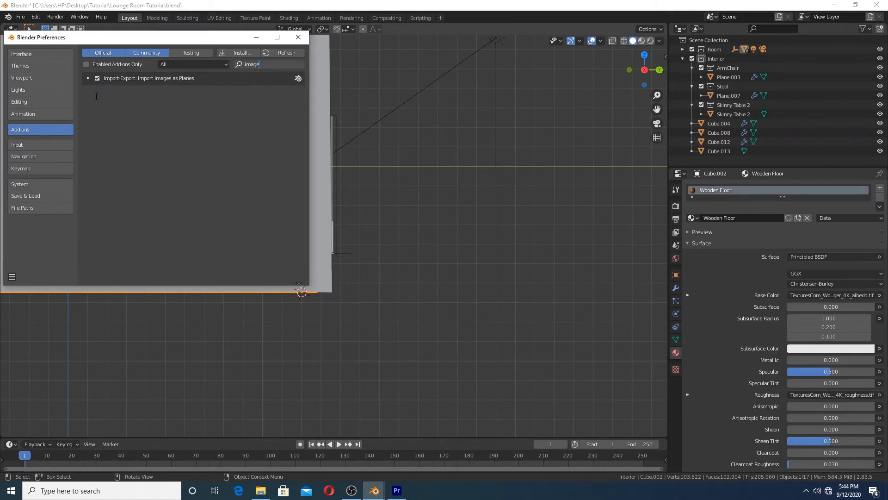
click(302, 40)
- Import Backdrop001_8K_Color.jpg from the Textures folder as an image plane
key(shift+a)
mouse_move(359, 187)
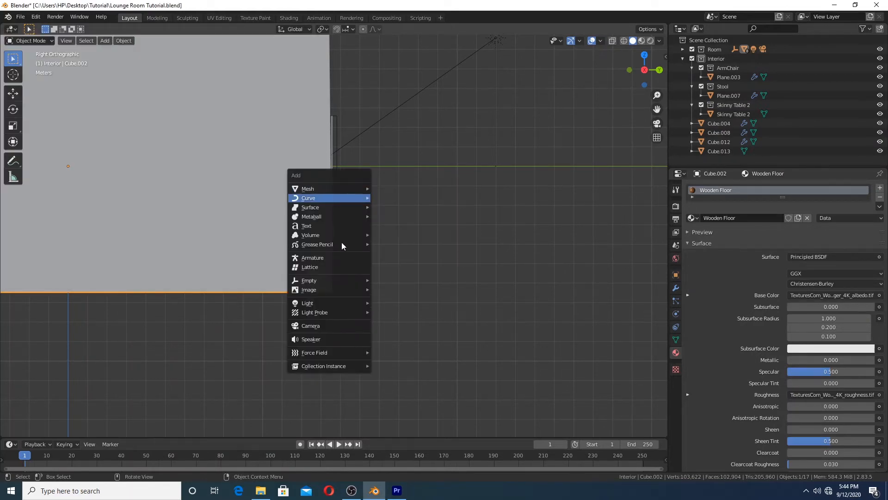
mouse_move(343, 287)
click(400, 310)
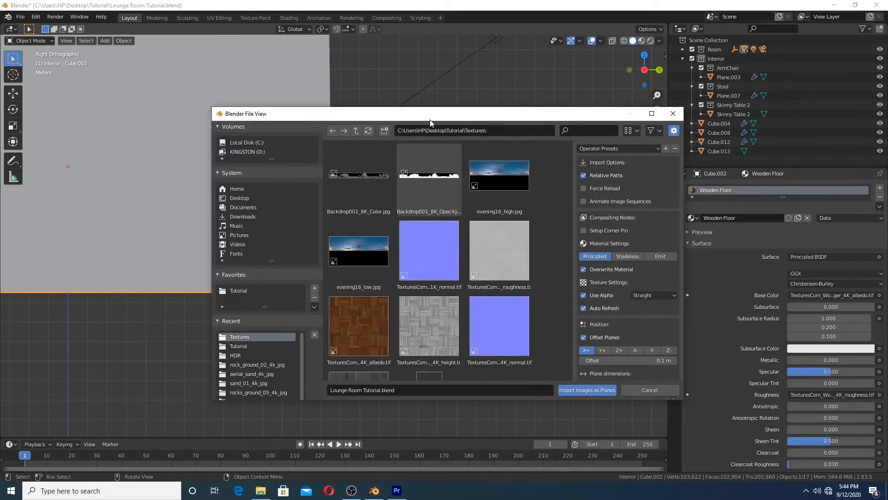
drag(429, 116, 382, 67)
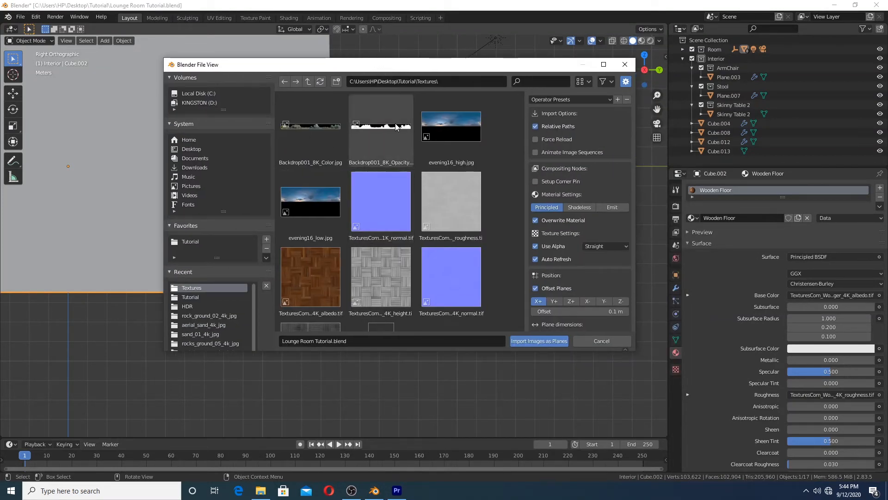
double_click(326, 135)
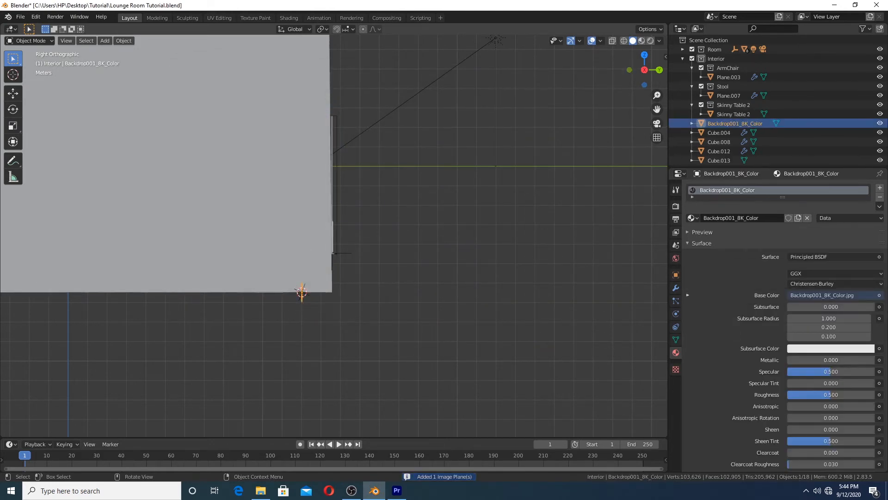
- Enlarge the backdrop plane and move it outside the window wall, about 9 m along Y and raised about 4 m
key(s)
click(363, 257)
key(g)
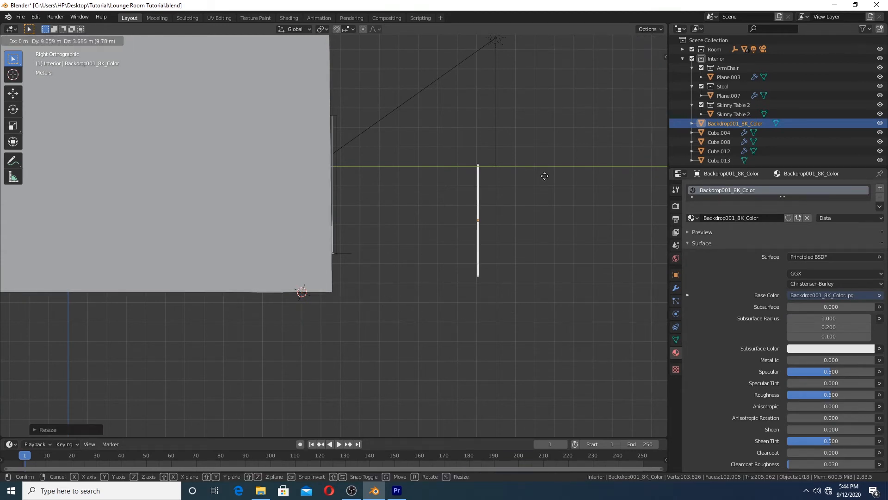
click(550, 183)
- In the top view, widen the backdrop plane further and move it farther from the window wall, roughly centred on the room
key(KP_7)
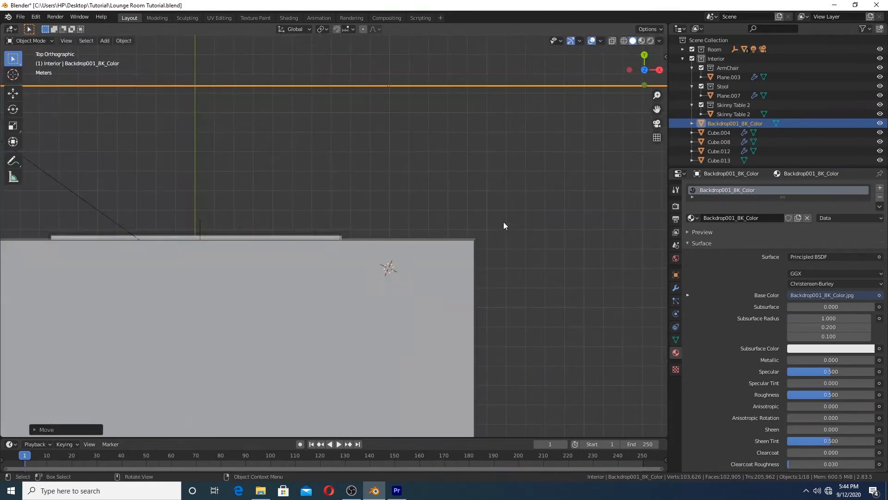
scroll(491, 153, down, 7)
key(s)
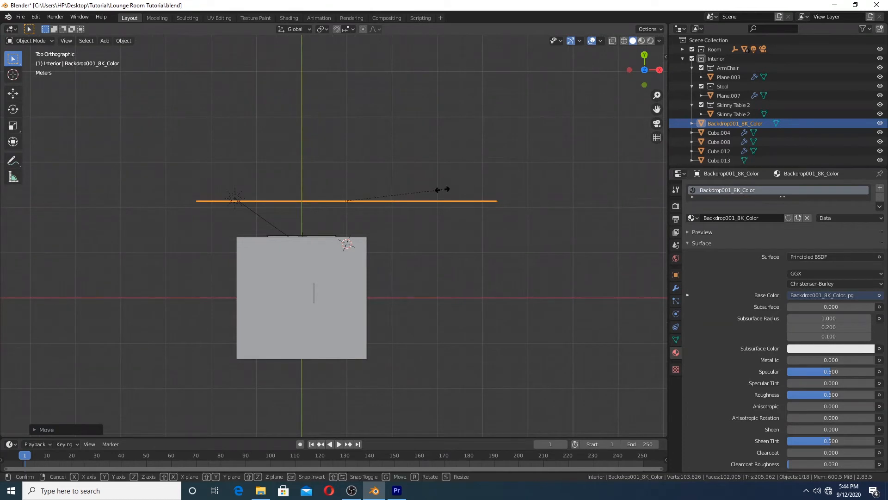
click(532, 160)
key(g)
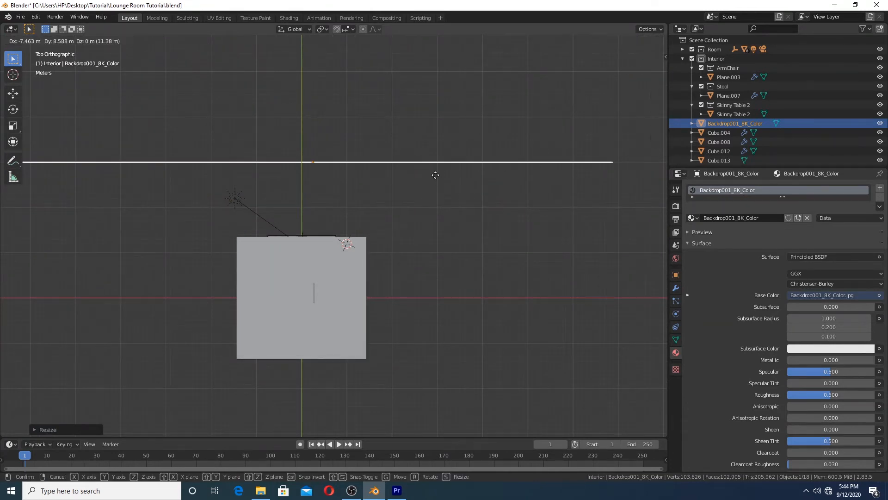
click(429, 166)
- In the right view, move the backdrop plane about 26 m farther out along Y and slightly up
key(KP_3)
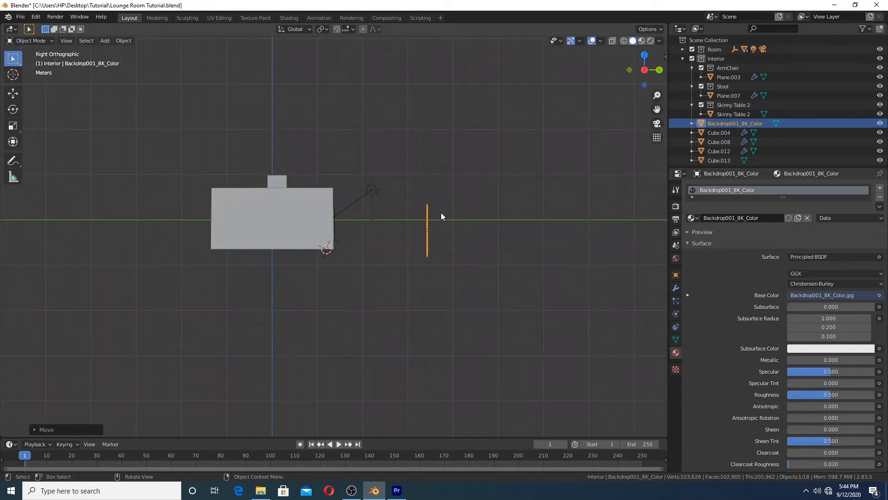
key(g)
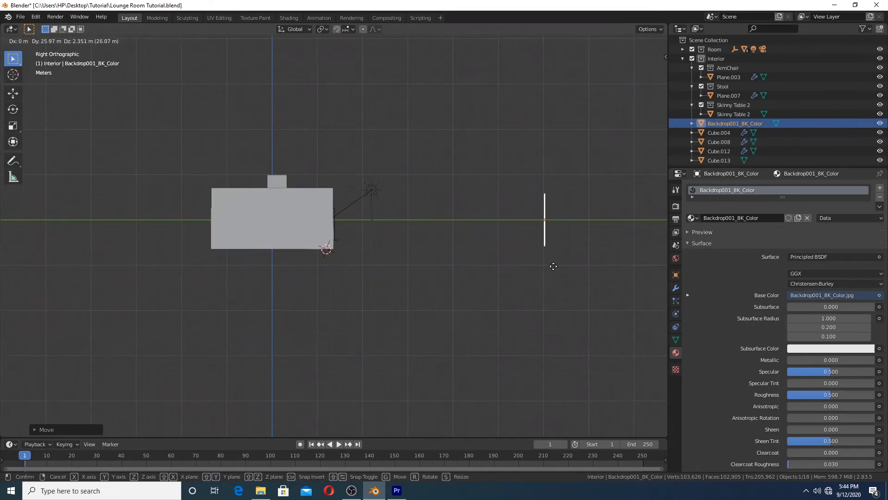
click(554, 271)
- In the camera view, enlarge the backdrop plane and lower it about 12 m so it spans the window opening
key(KP_0)
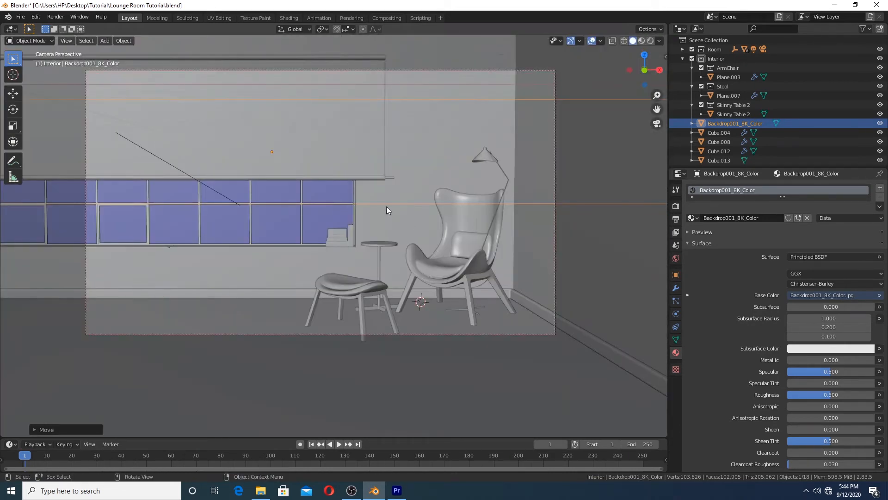
key(s)
click(452, 241)
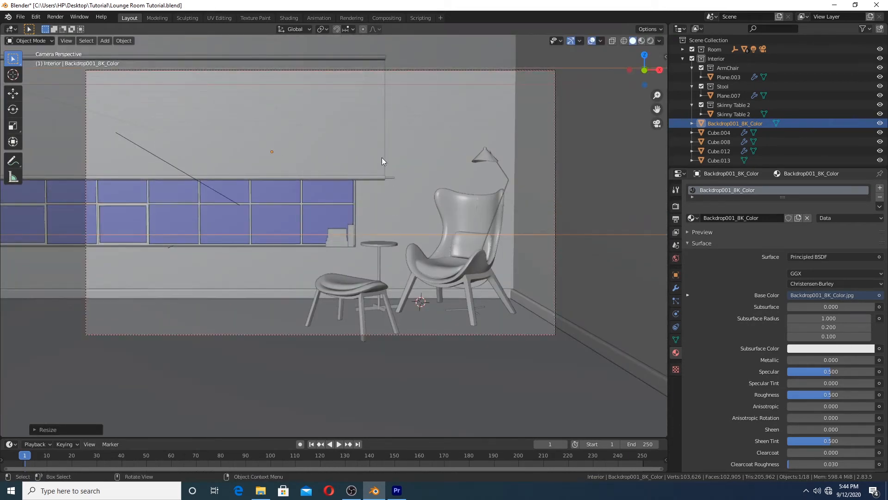
key(g)
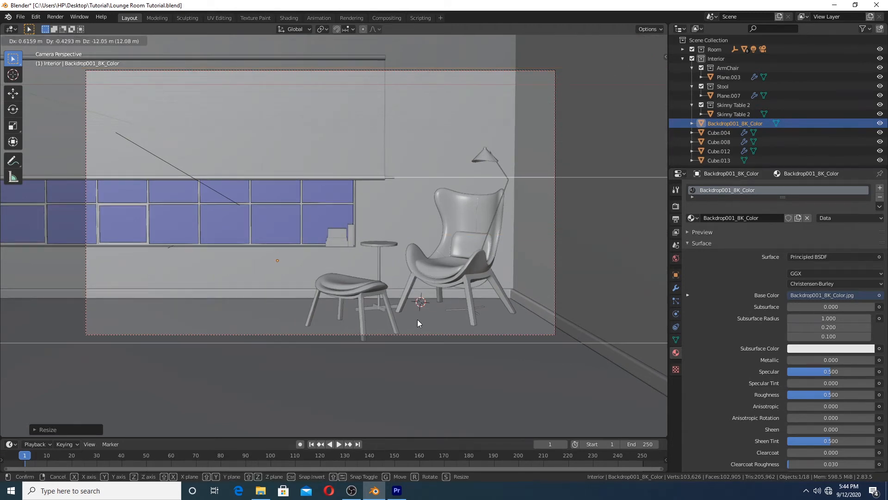
click(417, 320)
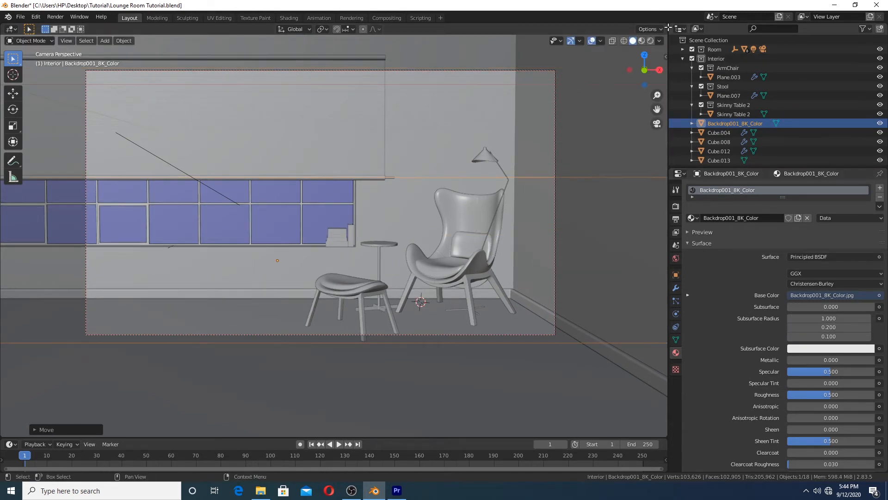
- Split the 3D viewport vertically and turn the new area into a Shader Editor
click(419, 85)
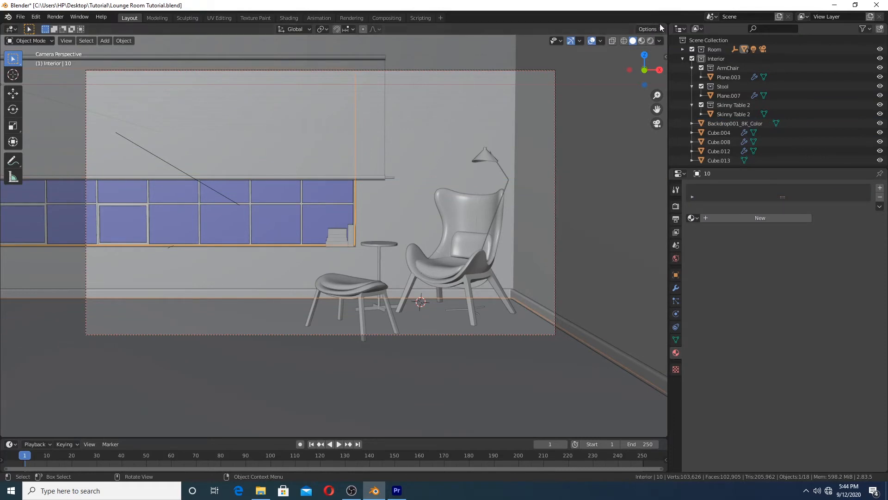
drag(661, 25, 383, 62)
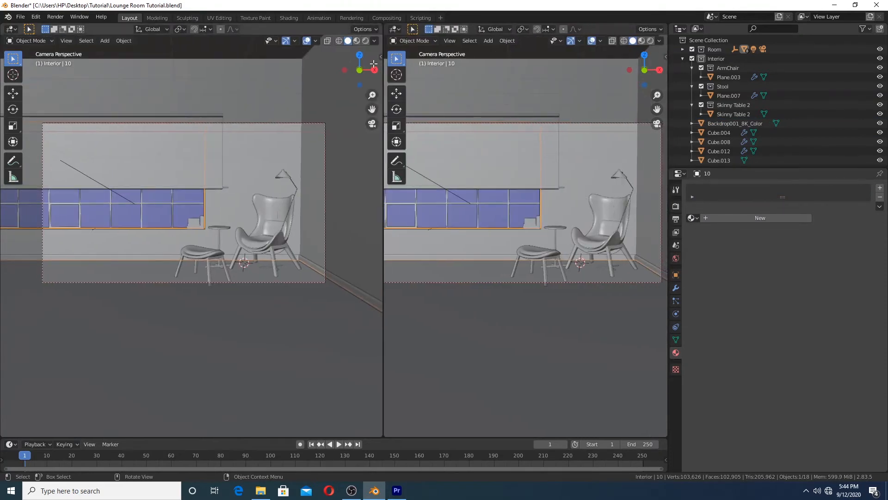
click(394, 28)
click(409, 95)
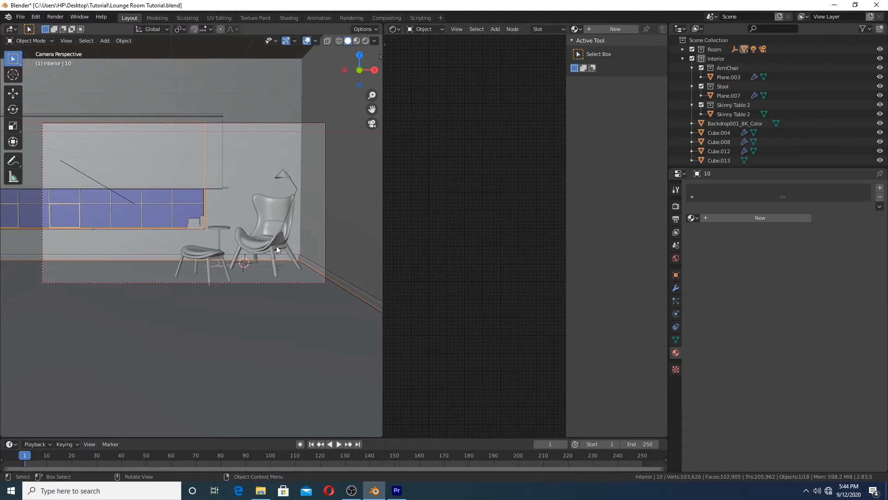
- Select the backdrop plane from outside the room and hide the Shader Editor's sidebar
scroll(276, 246, down, 6)
middle_drag(291, 181, 249, 192)
scroll(249, 191, down, 8)
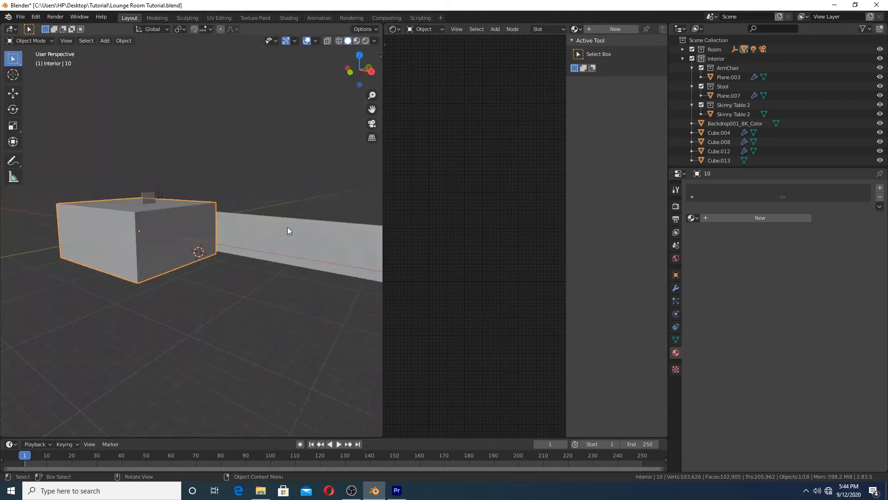
click(287, 227)
middle_drag(287, 227, 272, 217)
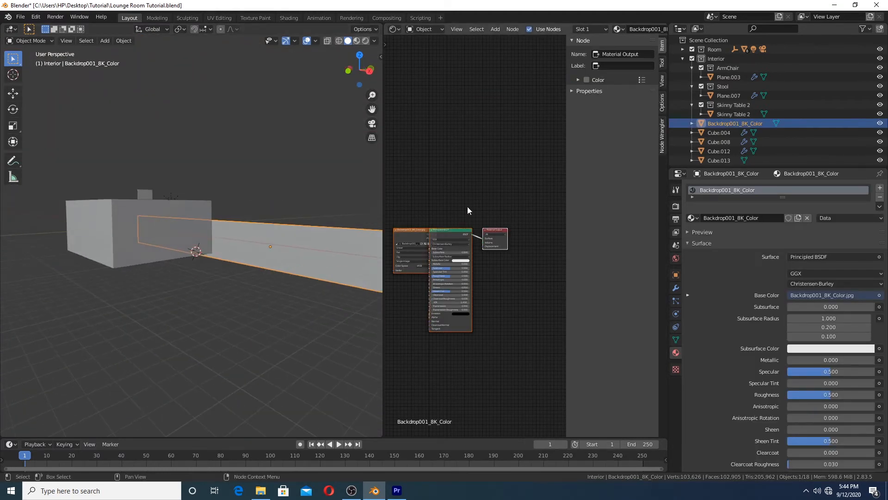
key(n)
- Move the backdrop's Image Texture node clear of the overlapping Principled BSDF node
scroll(476, 208, up, 7)
middle_drag(477, 208, 524, 159)
scroll(509, 154, up, 2)
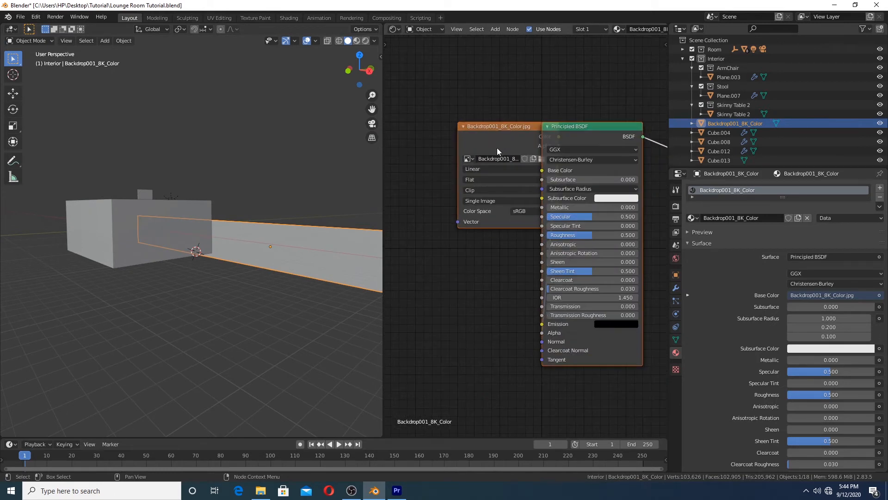
drag(474, 141, 403, 157)
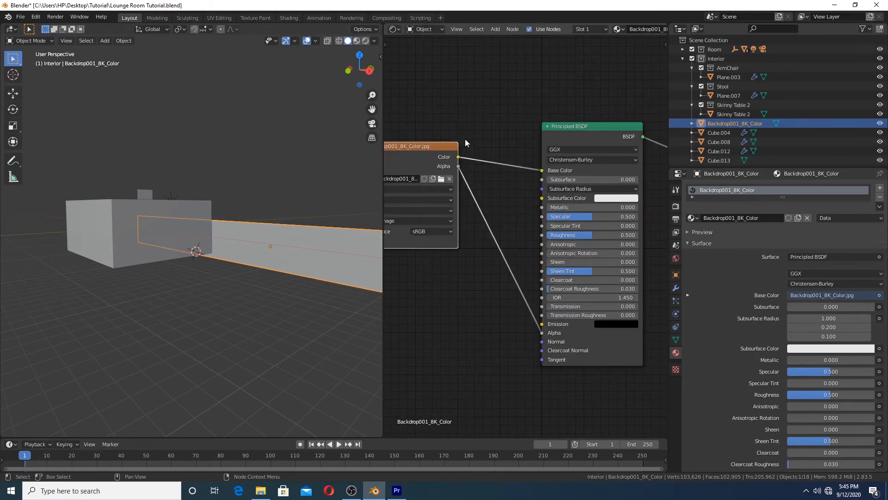
middle_drag(465, 138, 527, 102)
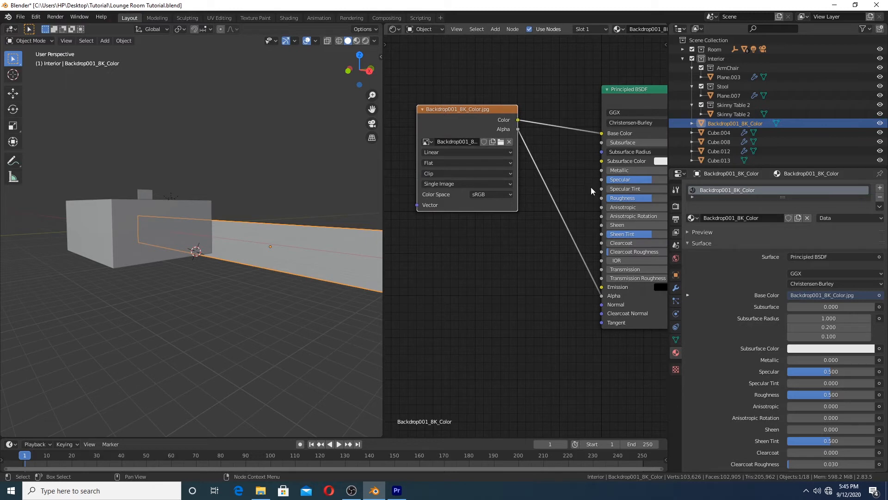
- Connect the backdrop image's Color output to the Principled BSDF's Emission and switch the viewport to rendered shading
drag(518, 129, 603, 287)
drag(483, 116, 428, 122)
middle_drag(429, 123, 461, 85)
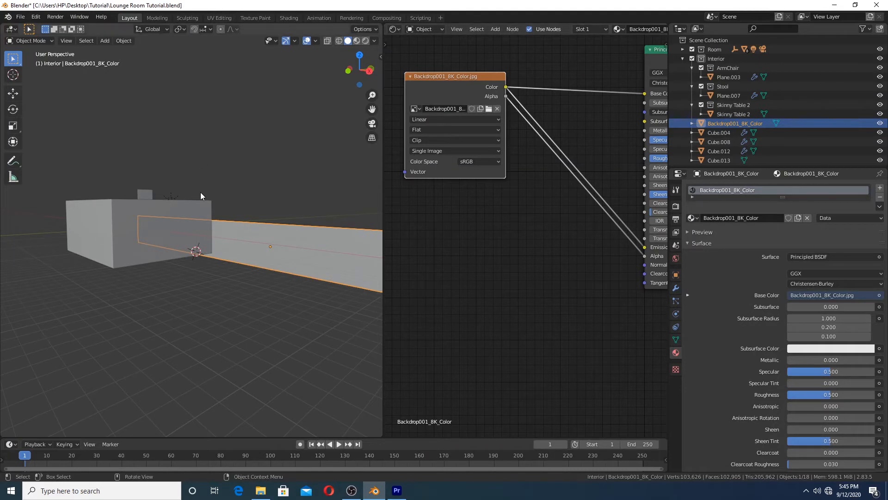
key(z)
click(268, 192)
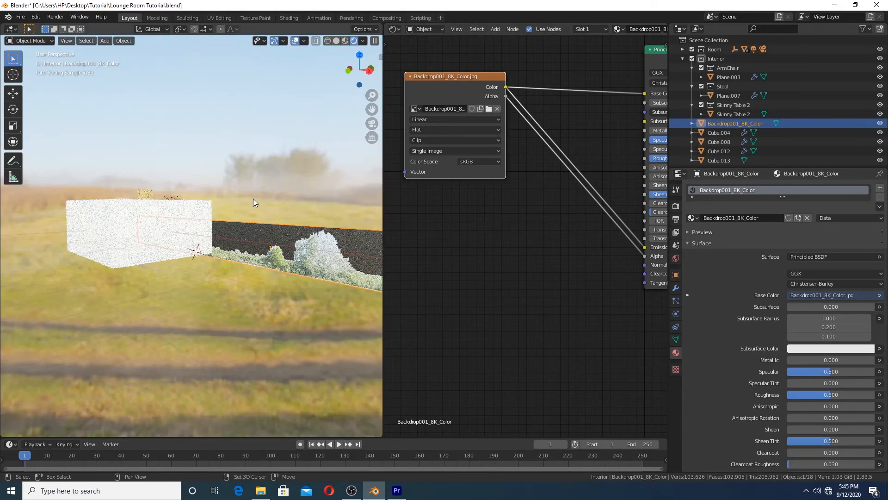
middle_drag(254, 199, 220, 161)
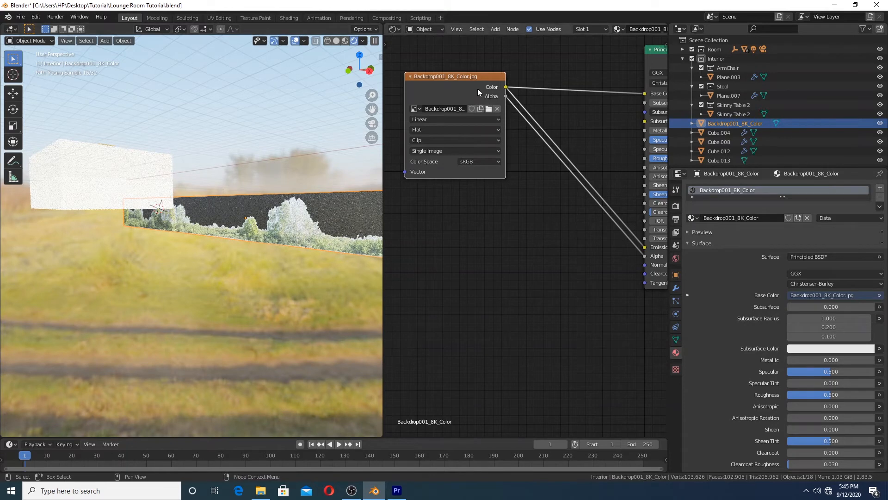
- Duplicate the backdrop's Image Texture node below the original, load Backdrop001_8K_Opacity.jpg into it and preview it on the plane
middle_drag(469, 87, 459, 88)
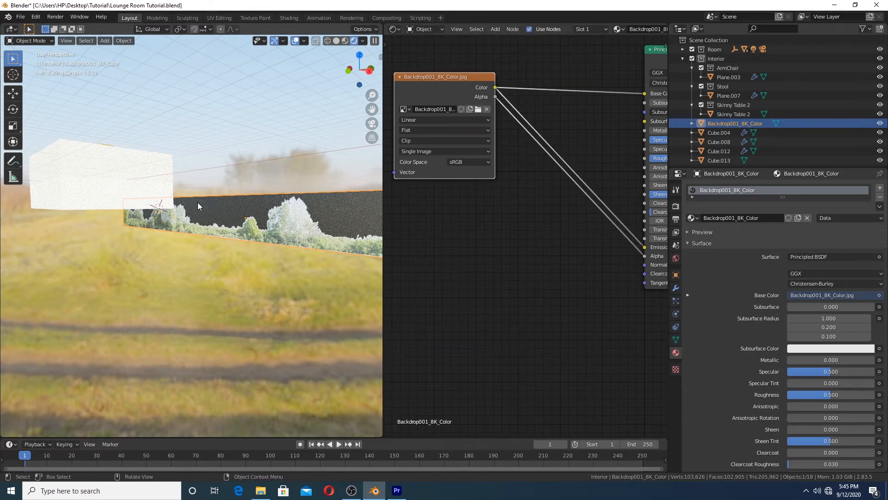
key(shift+d)
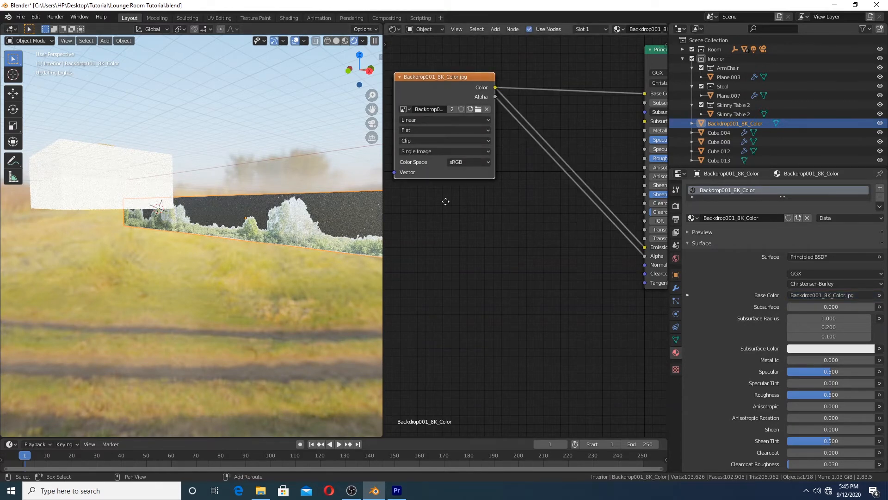
click(442, 213)
click(477, 241)
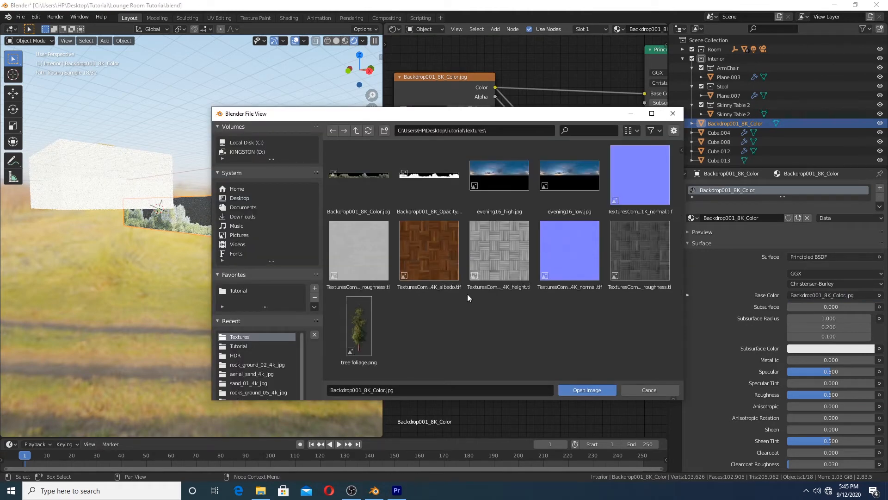
click(604, 390)
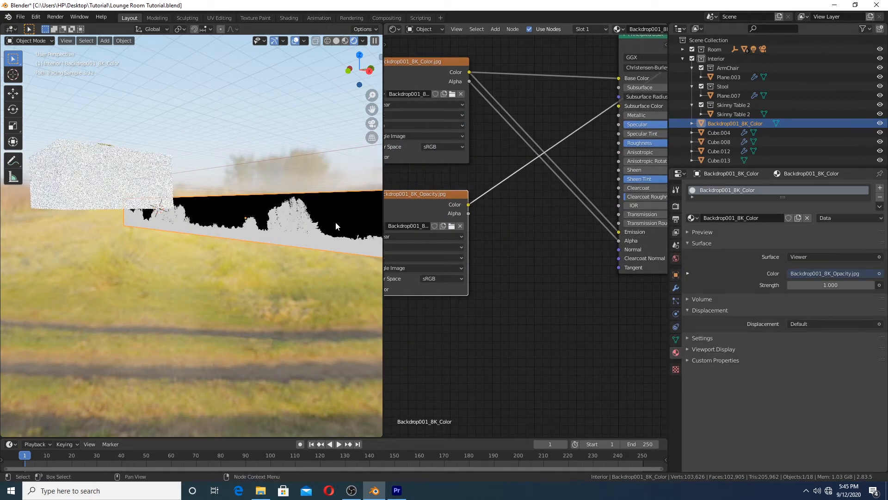
- Connect the opacity image's Color output to the Principled BSDF's Alpha and route the Principled BSDF back to the Material Output
middle_drag(336, 223, 302, 211)
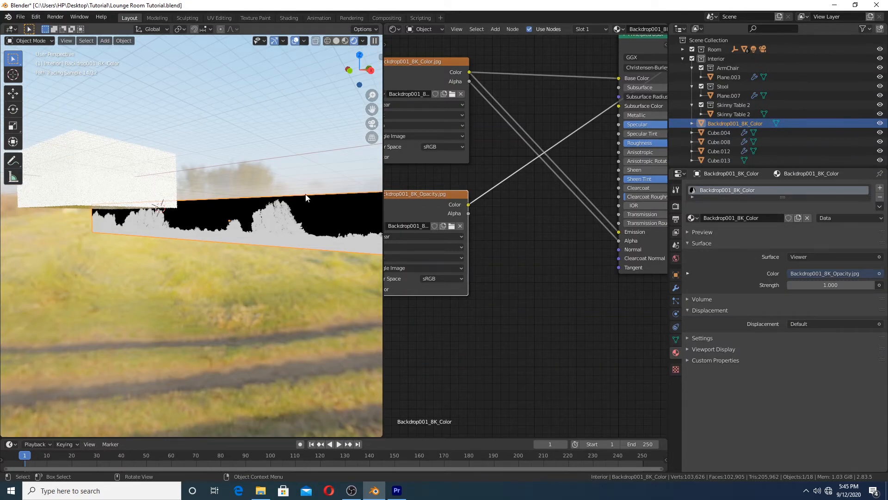
drag(469, 205, 620, 240)
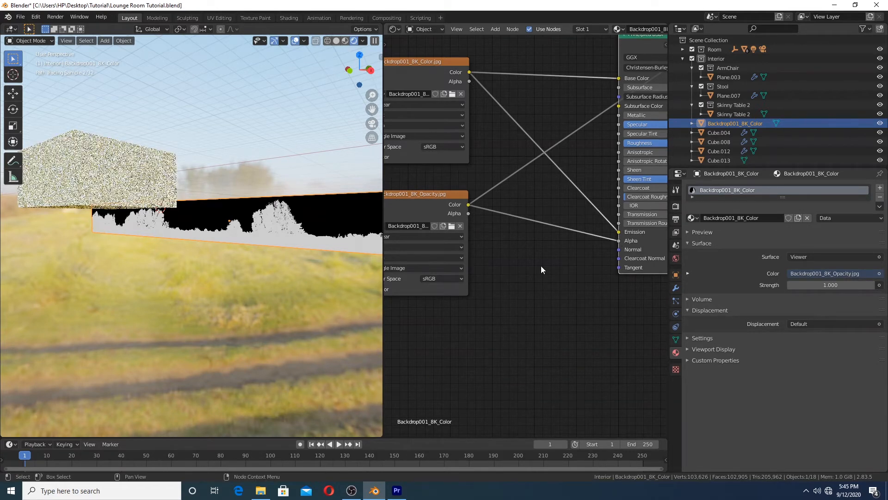
middle_drag(542, 269, 460, 315)
ctrl+shift+click(563, 87)
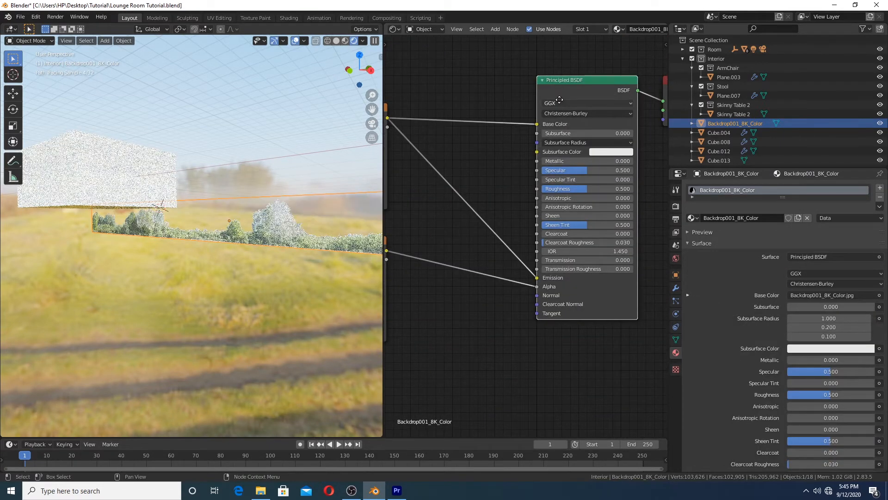
middle_drag(559, 100, 502, 96)
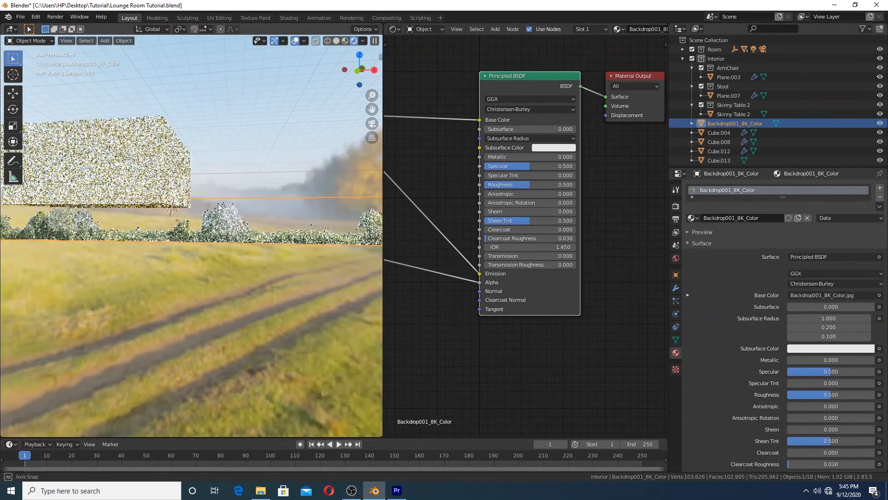
- Look through the camera in solid shading and change the shader editor area into a second 3D viewport
middle_drag(218, 204, 223, 198)
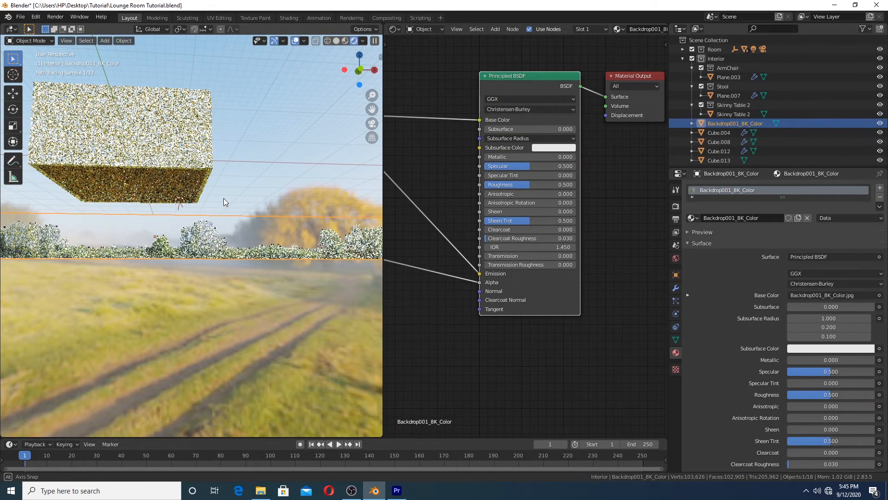
middle_drag(307, 303, 271, 304)
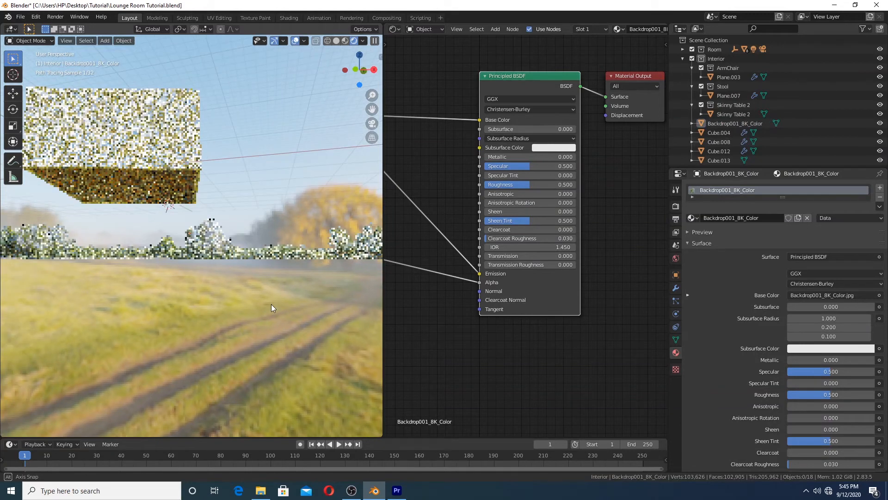
key(KP_0)
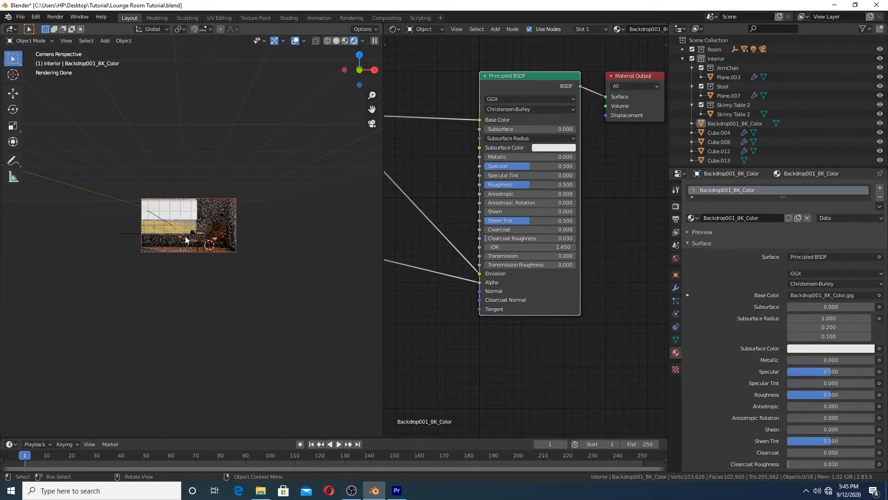
key(z)
click(248, 174)
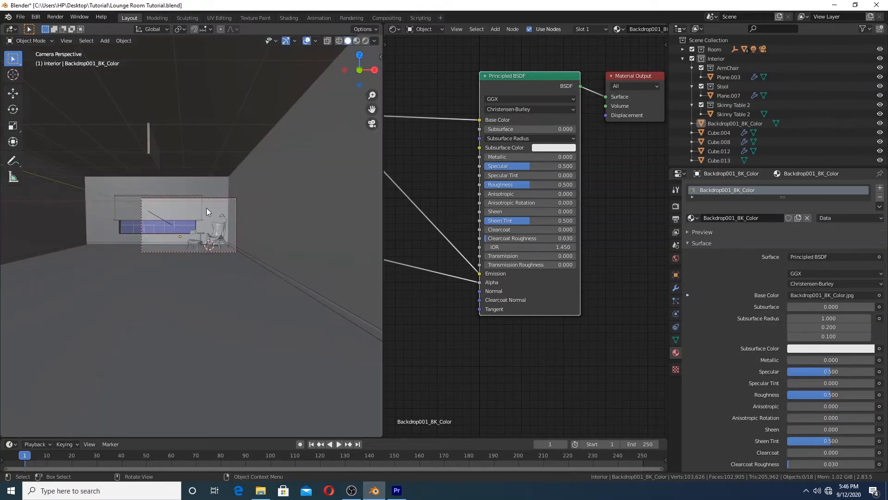
click(395, 29)
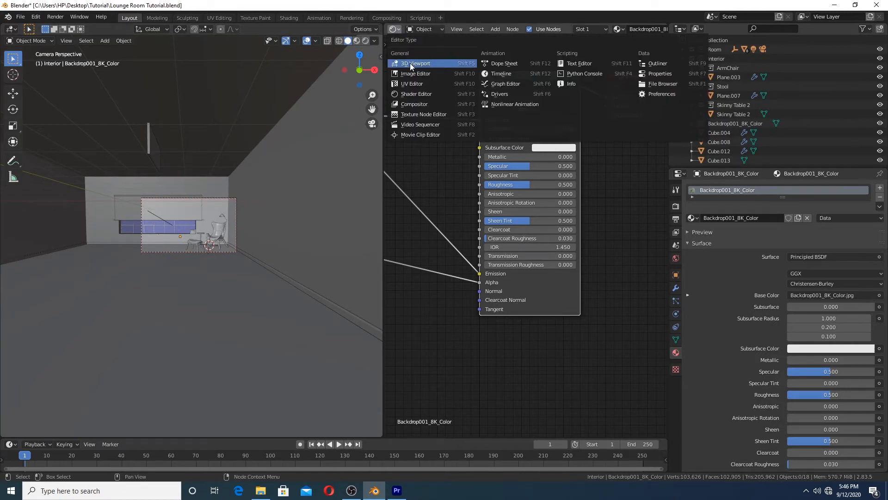
click(410, 63)
- Select the backdrop plane, raise it along the Z axis and show the camera view in rendered shading
middle_drag(534, 167, 590, 220)
click(590, 220)
scroll(249, 200, up, 5)
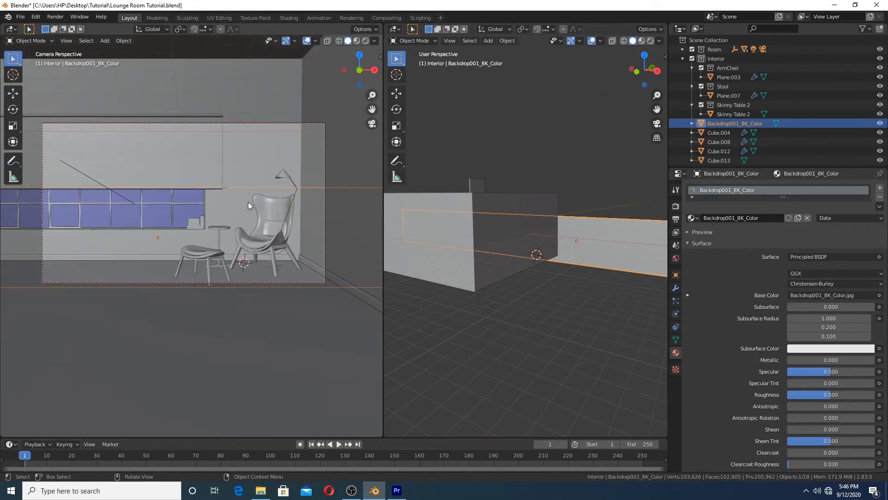
key(g)
key(z)
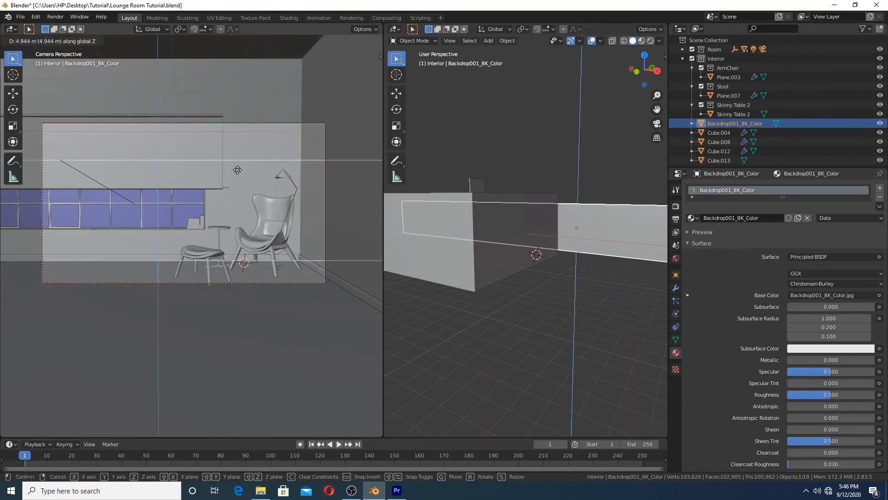
click(237, 168)
key(z)
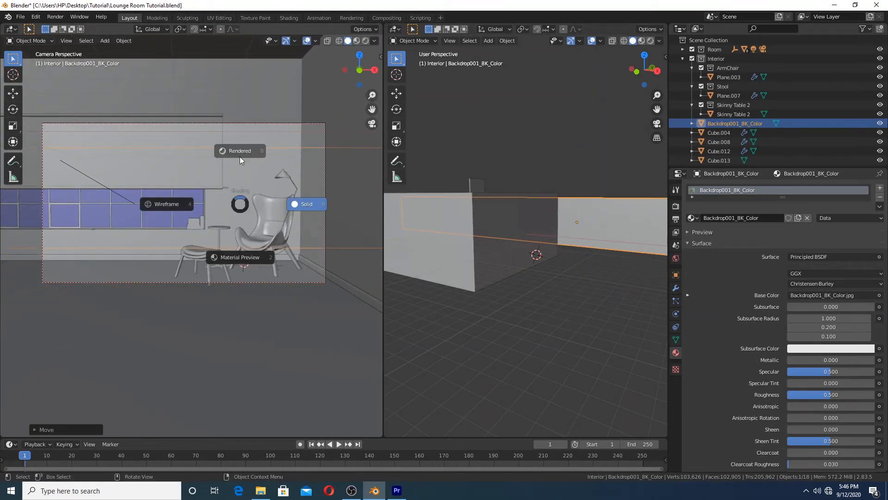
click(240, 157)
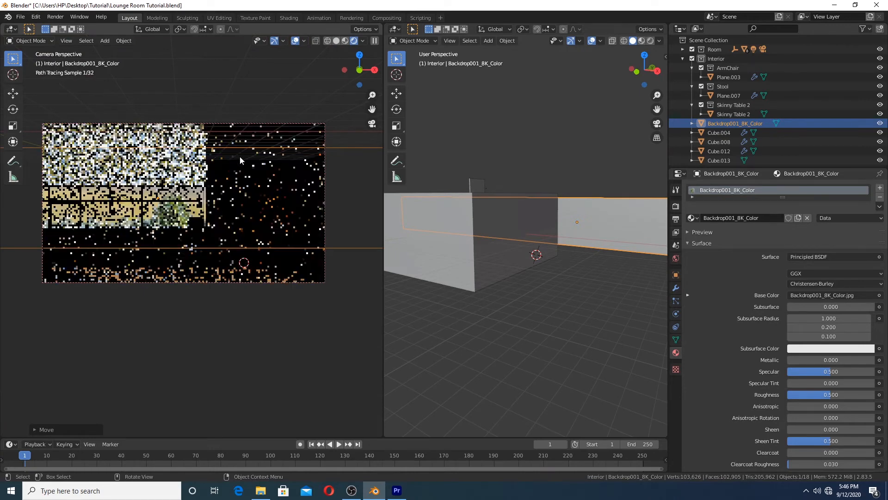
- Raise the backdrop plane another 3.3 m or so along Z and lower it slightly to fit the window view
key(z)
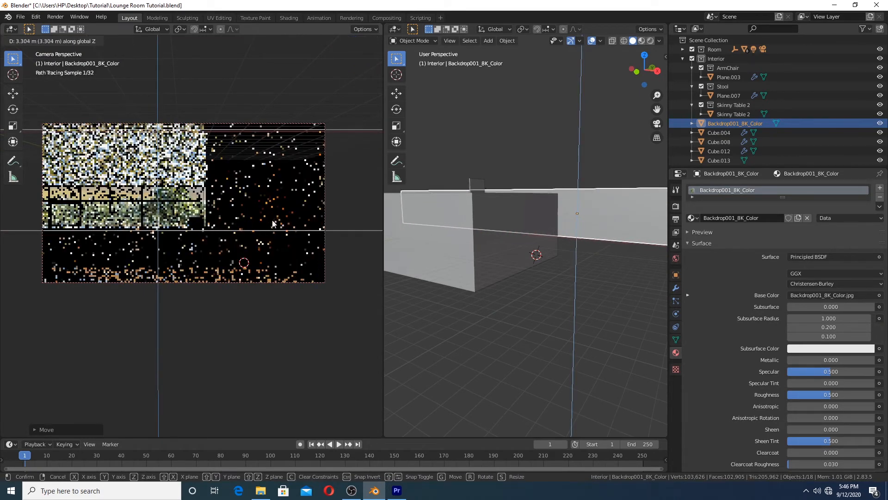
click(273, 221)
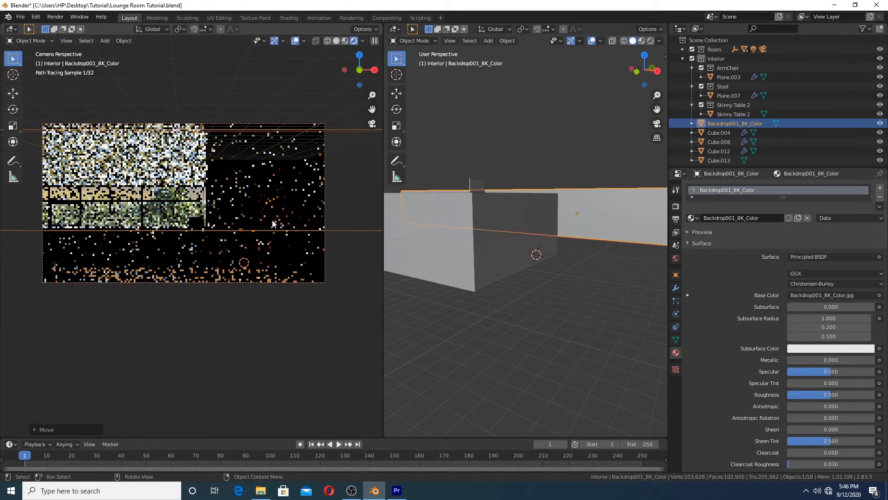
key(g)
key(z)
click(262, 197)
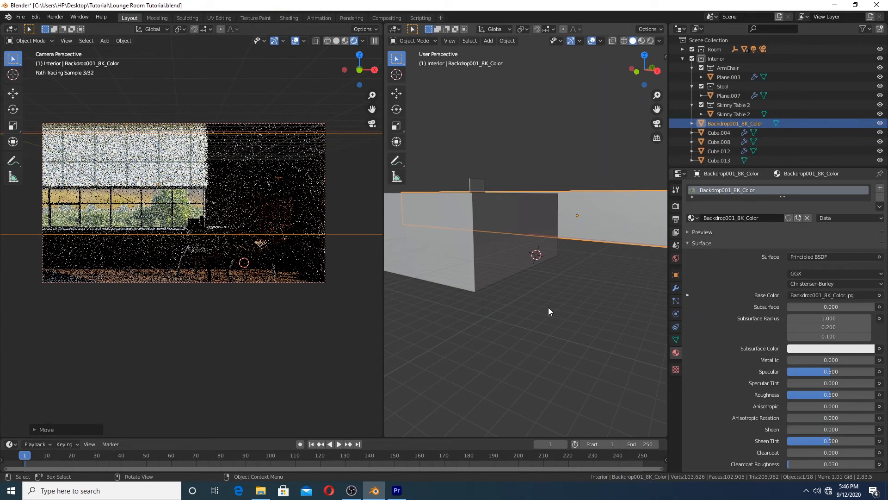
- In the top view, move the backdrop plane about 45 m farther away from the house
key(KP_7)
scroll(549, 286, down, 5)
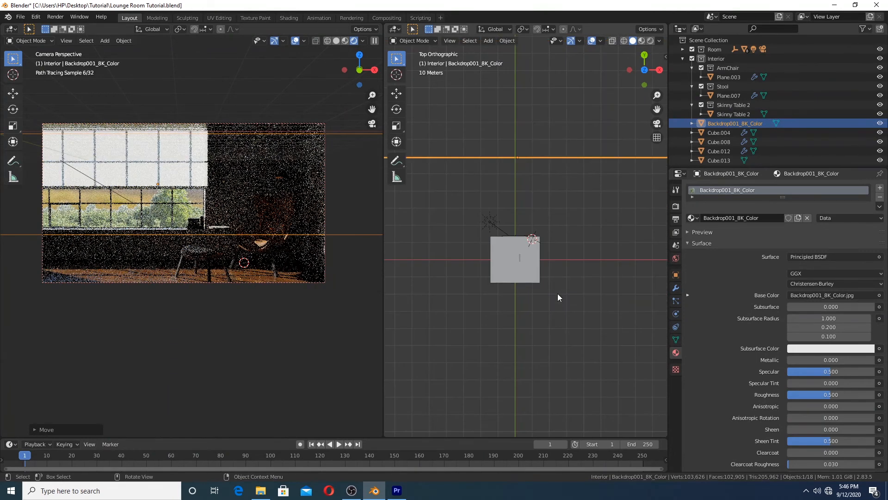
scroll(557, 293, down, 2)
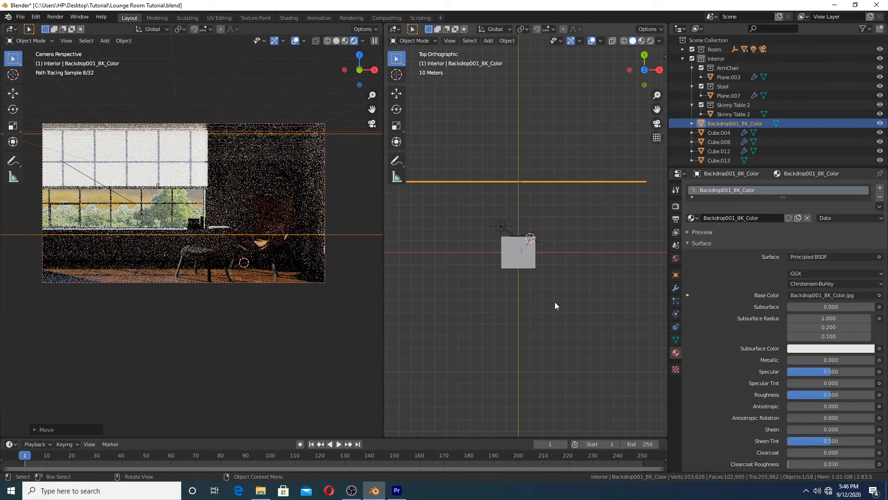
key(g)
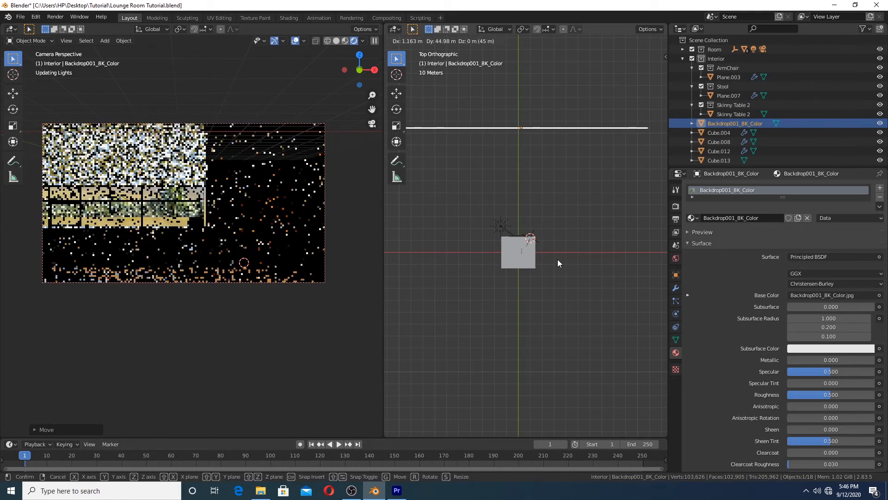
click(558, 260)
- Scale up the backdrop plane and raise it in the camera view
click(577, 320)
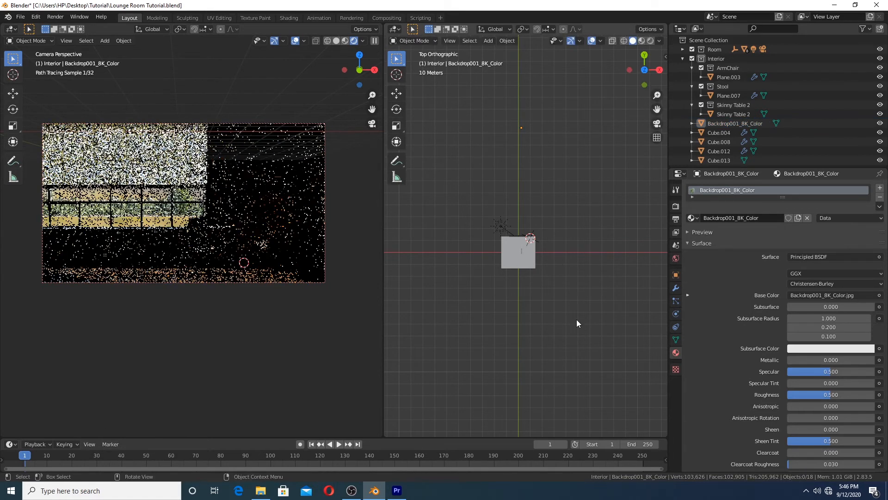
click(520, 134)
key(s)
click(532, 160)
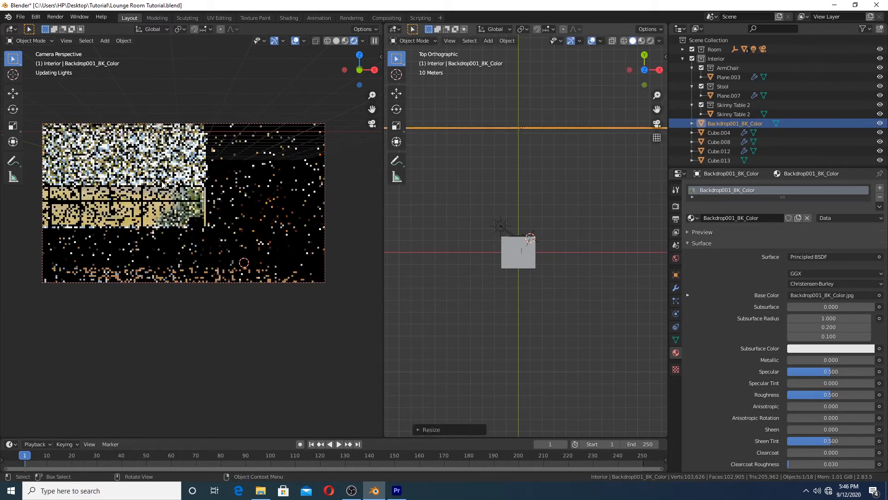
key(g)
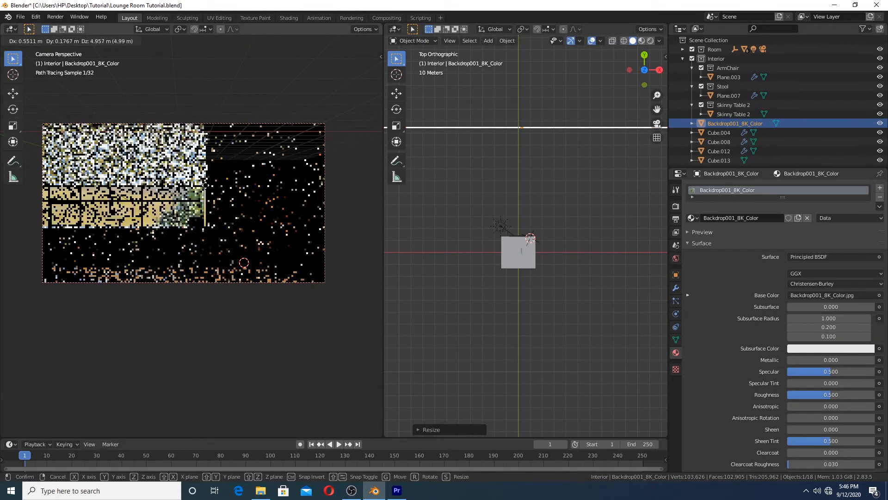
click(206, 185)
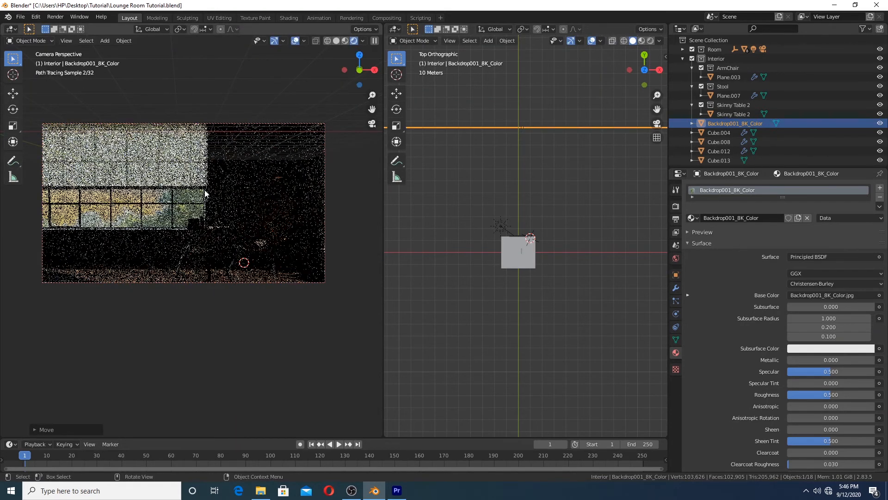
- Switch the camera view to wireframe shading and reposition the backdrop plane outside the windows
key(z)
click(237, 199)
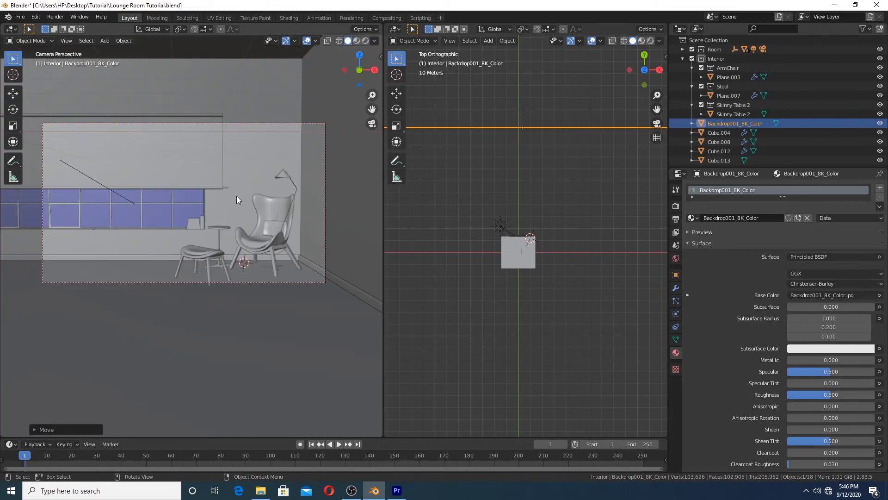
key(z)
click(155, 225)
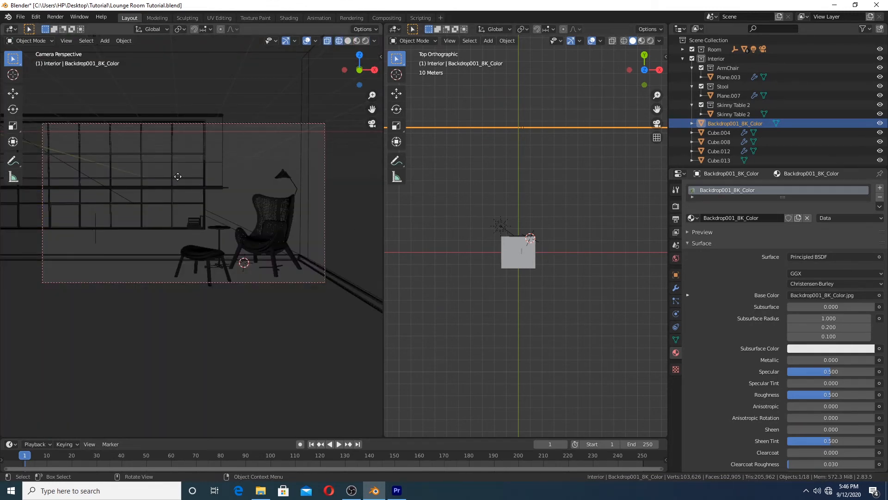
key(g)
click(187, 195)
- Scale the backdrop plane down to about 0.84 of its size and shift it in the camera view
scroll(187, 196, down, 6)
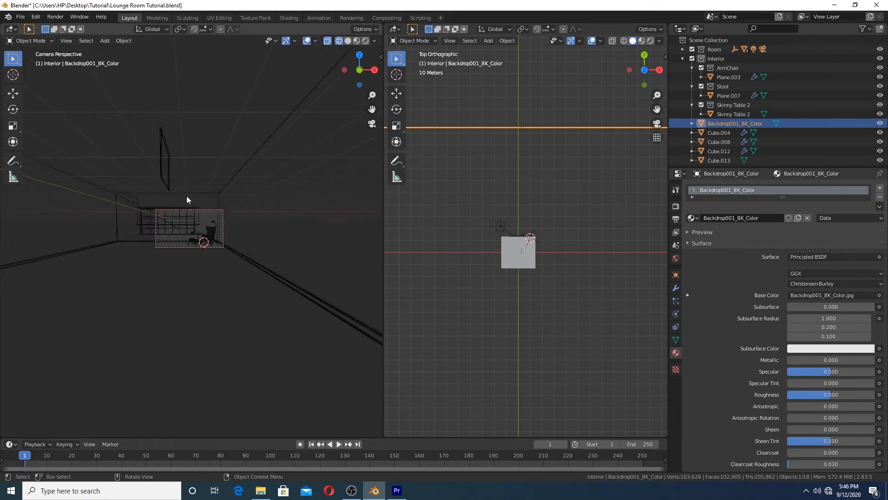
scroll(187, 196, up, 5)
key(s)
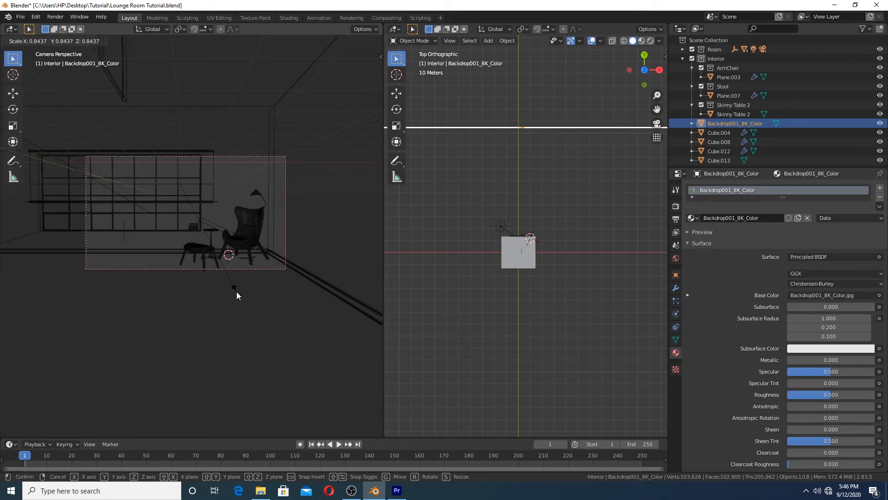
click(237, 292)
key(g)
click(254, 175)
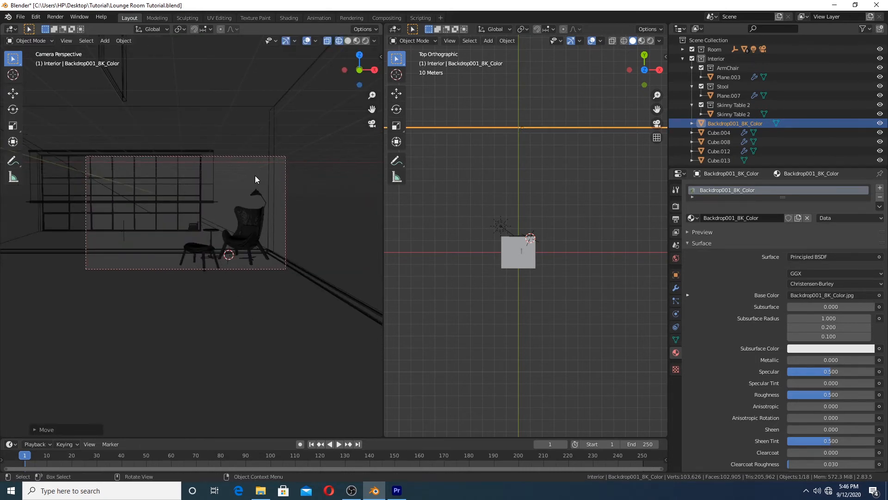
- Return the camera view to rendered shading and move the backdrop plane up until its trees fill the lower window panes
key(z)
click(305, 181)
key(z)
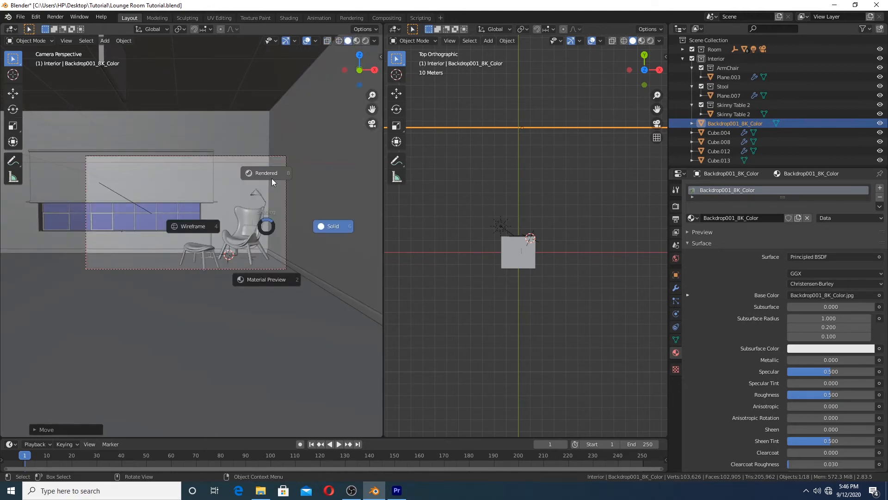
click(272, 179)
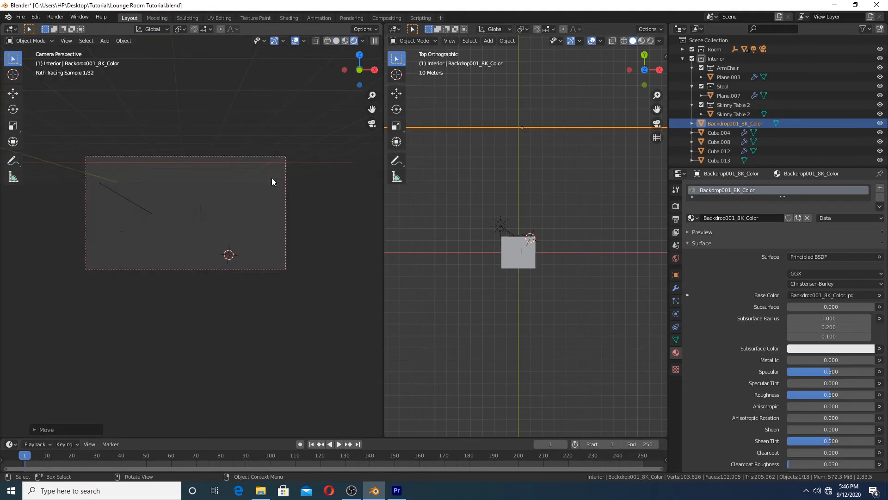
key(g)
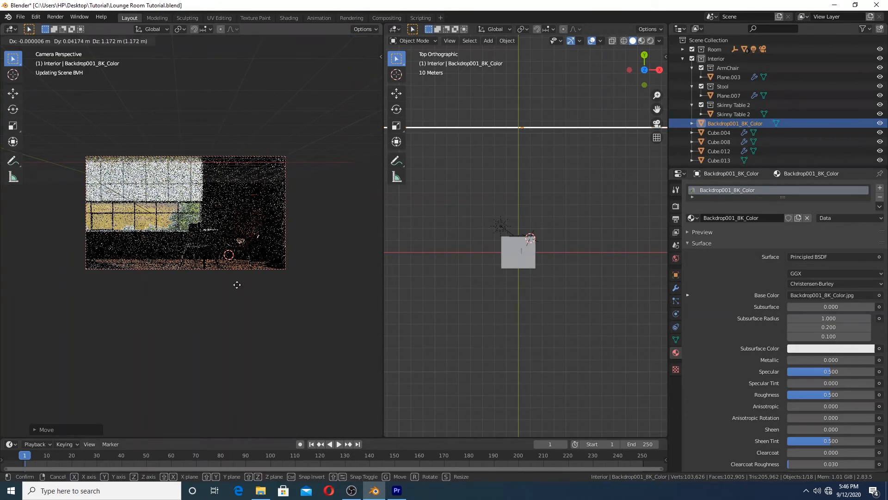
click(236, 284)
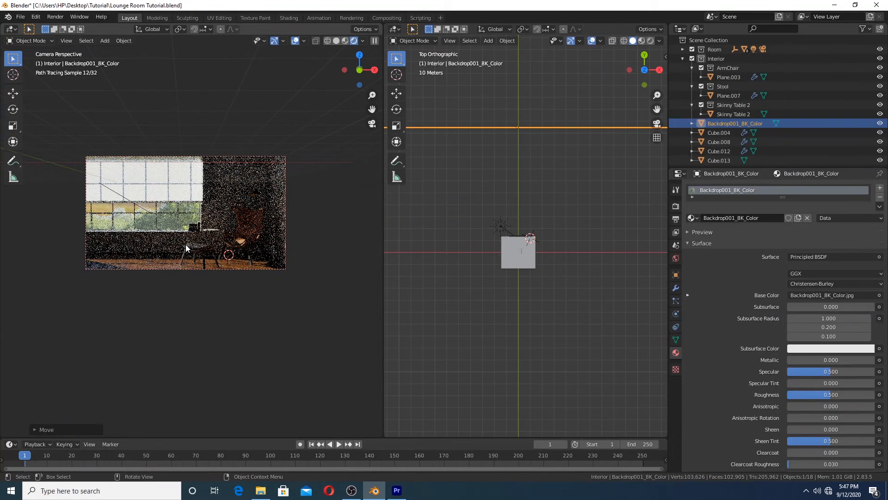
- Scale the backdrop plane to about 0.94 of its size and deselect it
scroll(231, 228, up, 4)
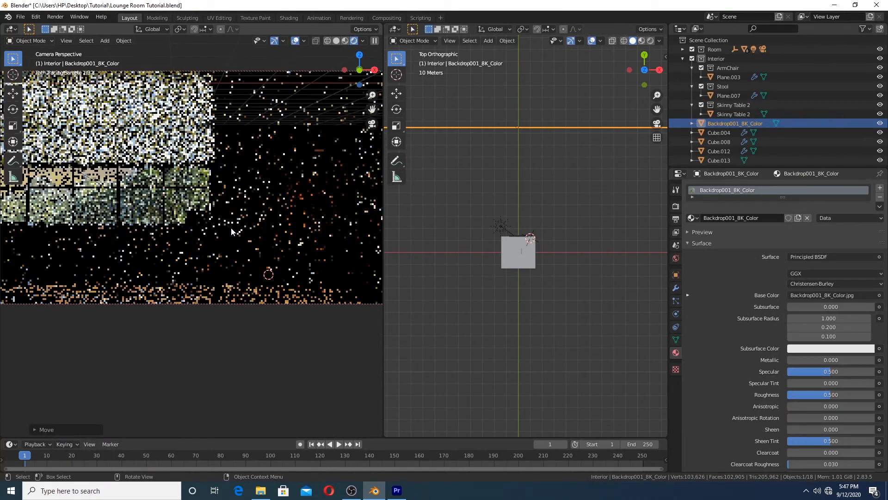
scroll(231, 227, down, 3)
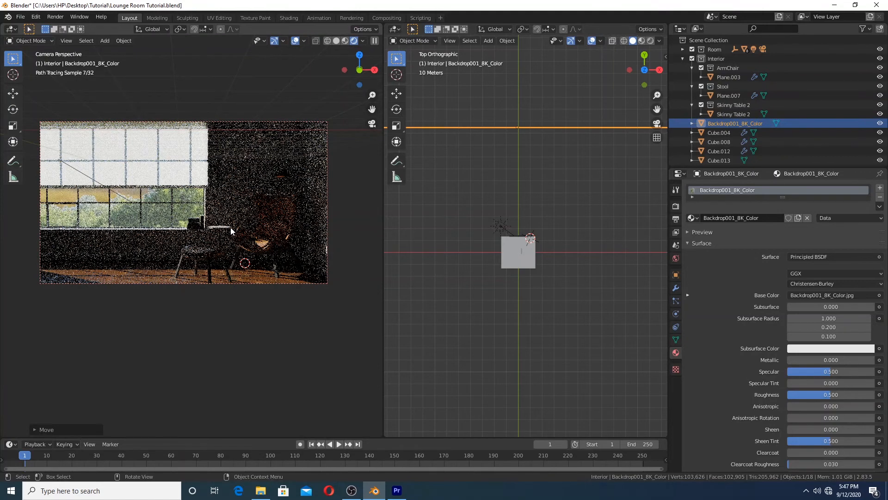
key(s)
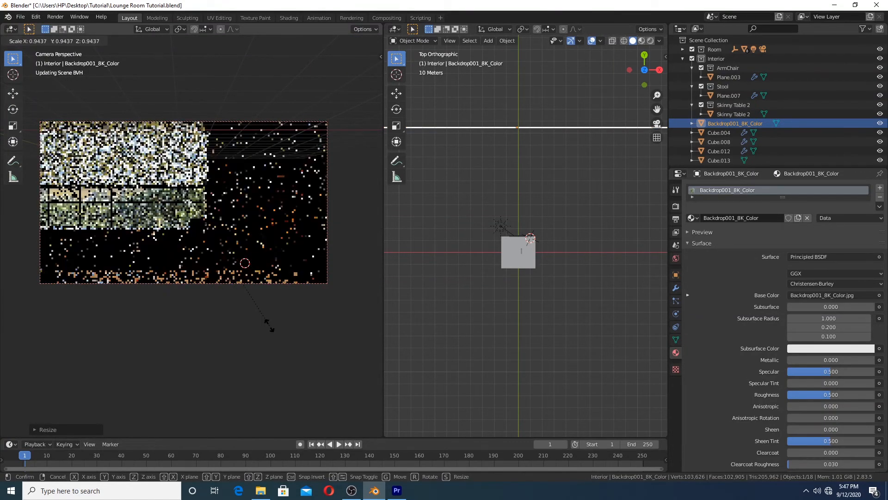
click(268, 326)
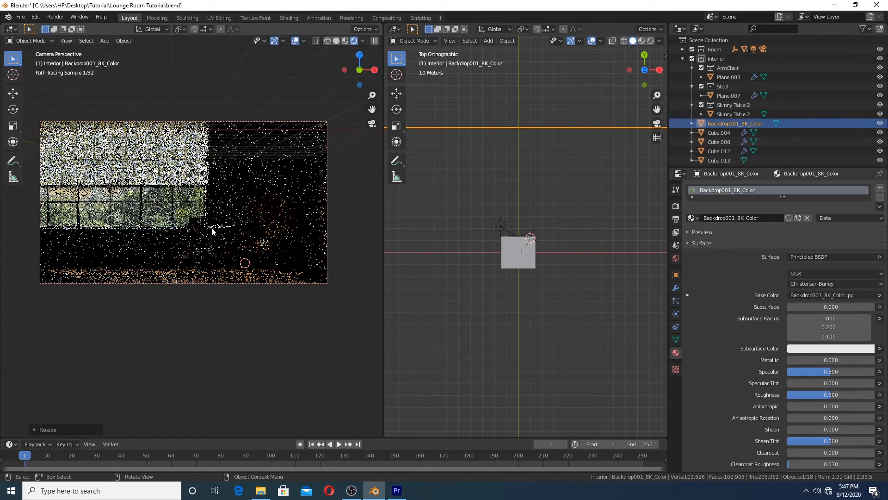
click(526, 371)
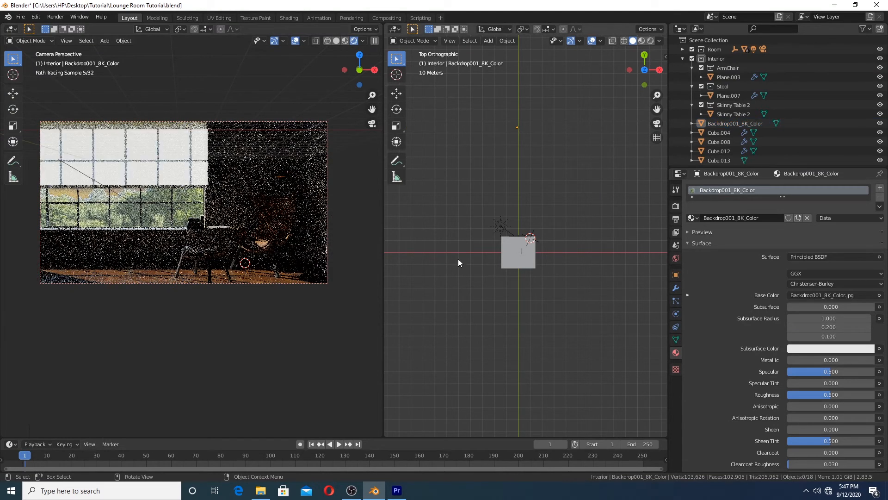
- Bring in the tree foliage image as a plane and scale it up to about 6.4 times its size
click(453, 139)
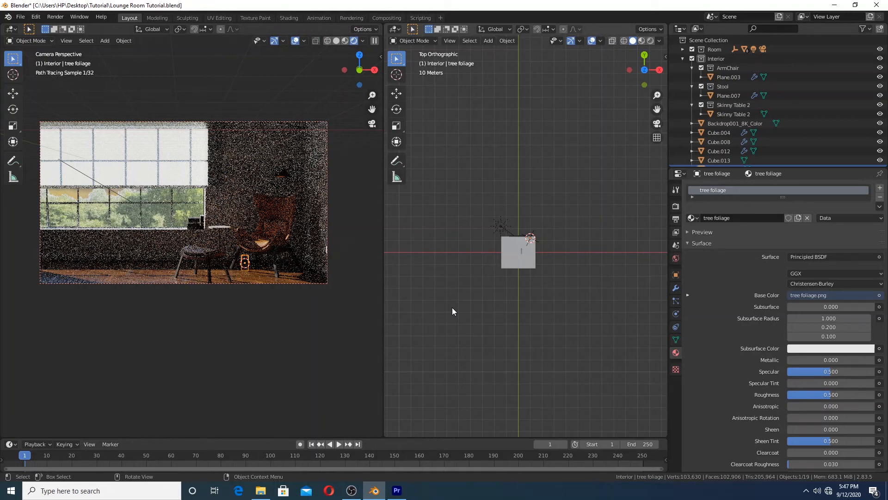
key(KP_3)
key(s)
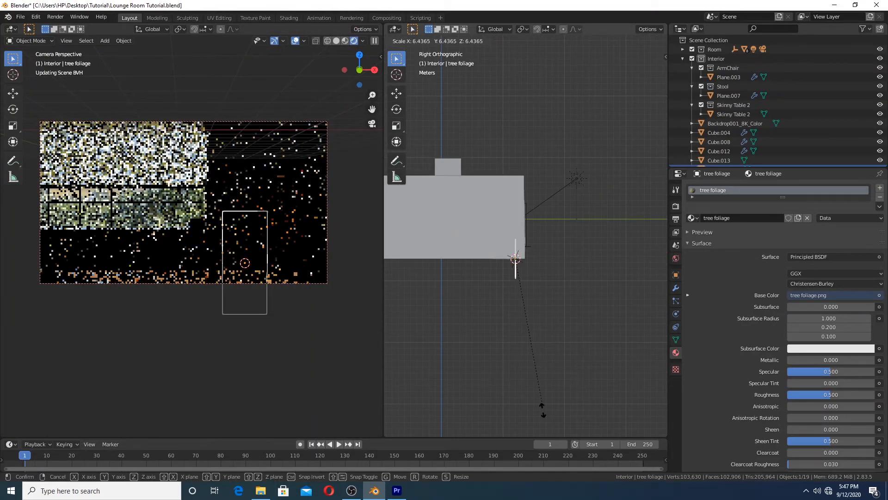
click(542, 410)
- Inspect the isolated tree foliage plane in rendered shading from another angle, then restore solid shading and the split layout
key(z)
click(471, 304)
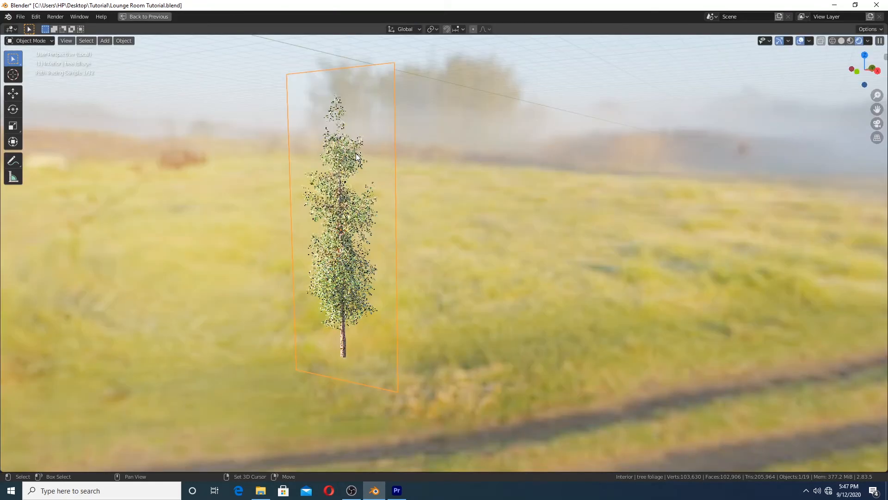
middle_drag(356, 154, 426, 164)
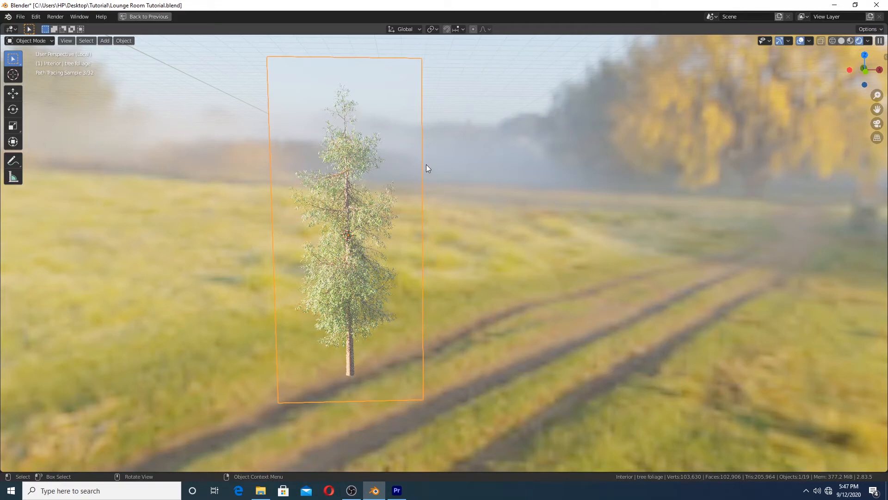
key(z)
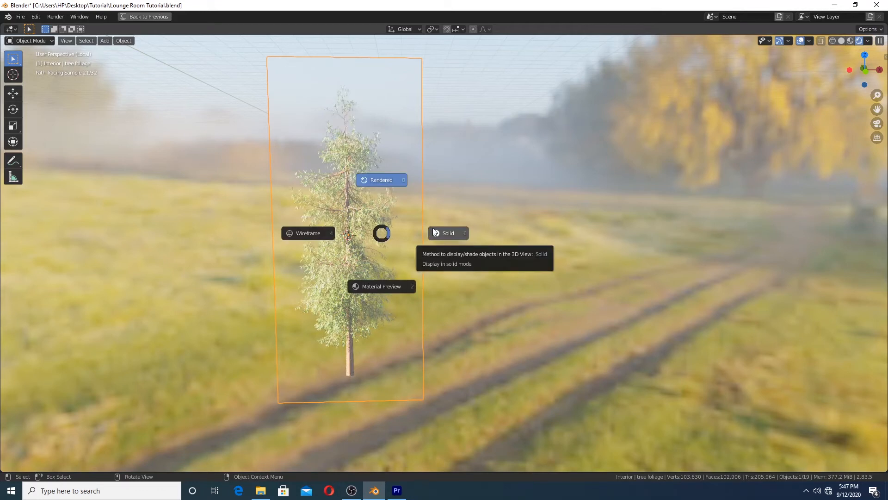
click(435, 232)
click(146, 17)
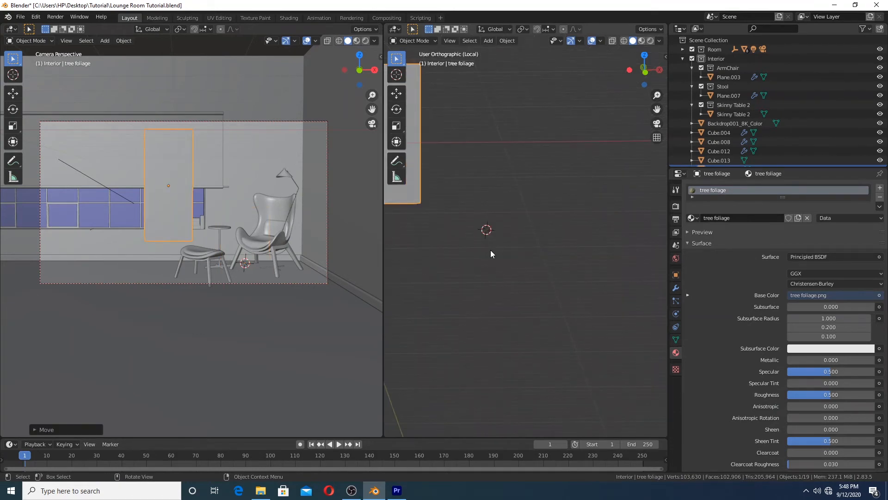
- Exit local view and move the tree foliage plane just outside the window wall in the right side view
key(KP_7)
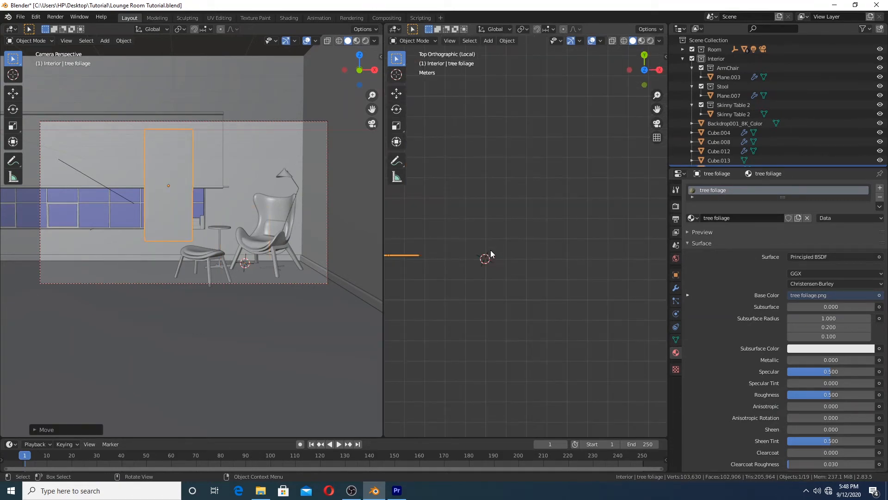
key(KP_Divide)
key(KP_3)
key(g)
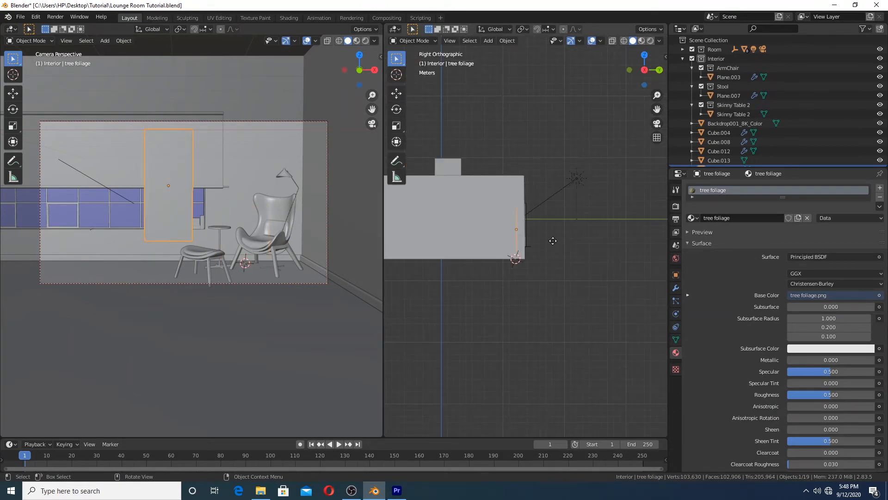
click(553, 241)
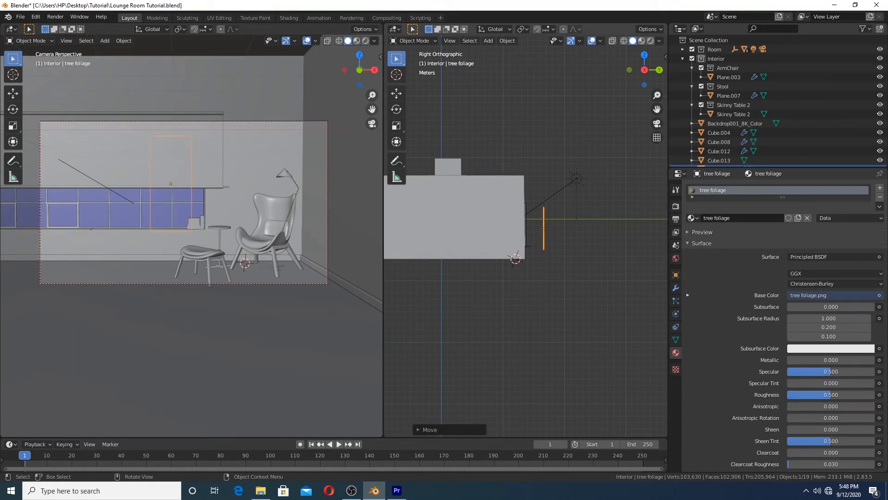
- Enlarge the tree foliage plane until it is taller than the room and raise it outside the windows
key(s)
click(560, 290)
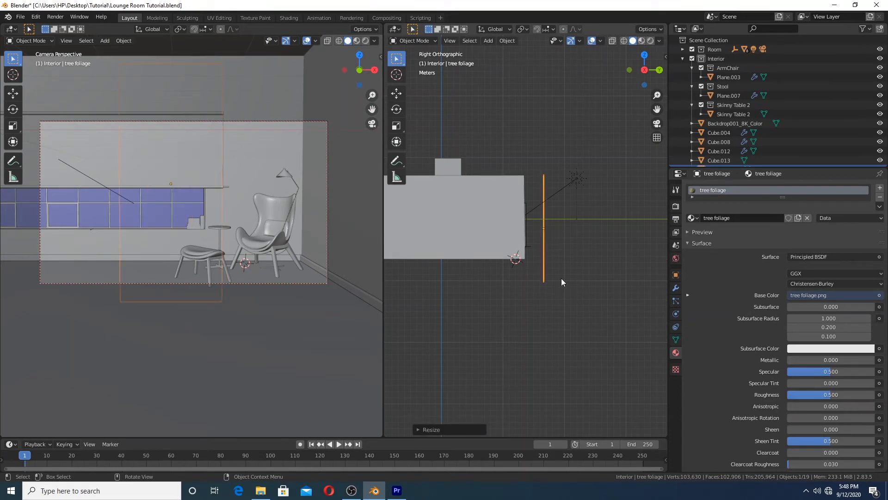
key(g)
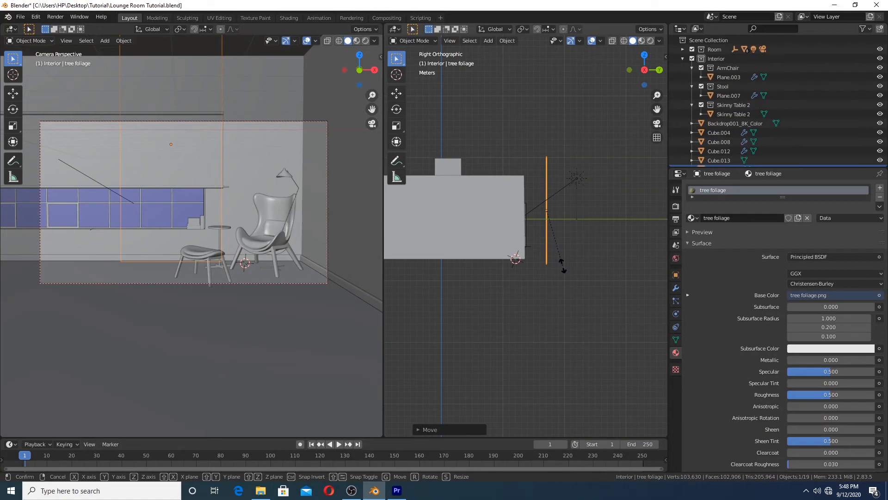
click(565, 274)
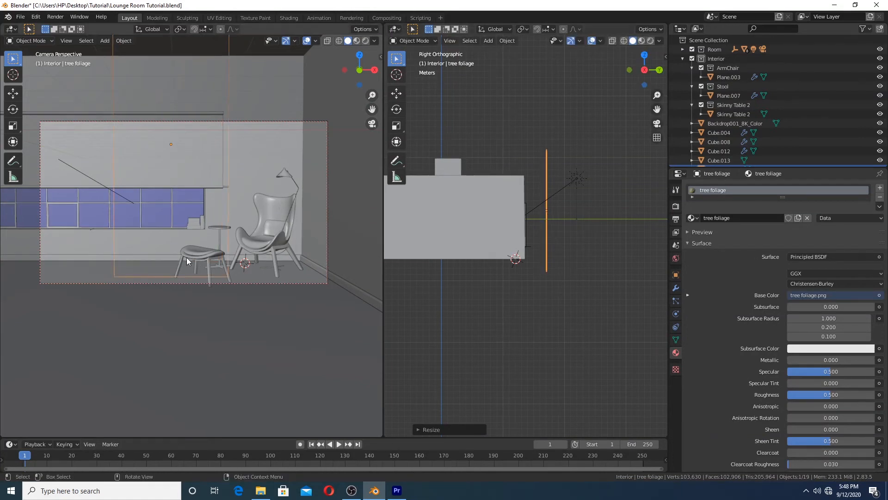
- Render the camera view, move the foliage plane about 6 m farther out, and shift it toward the window's right end
key(z)
click(191, 217)
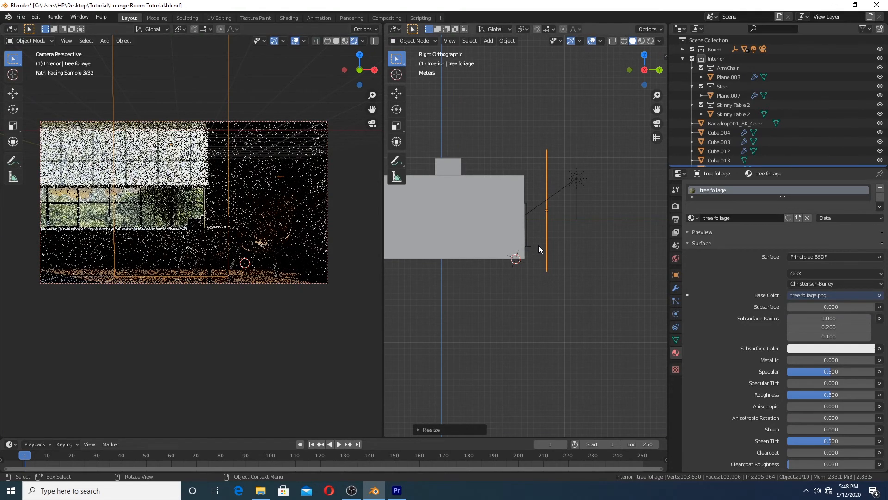
key(g)
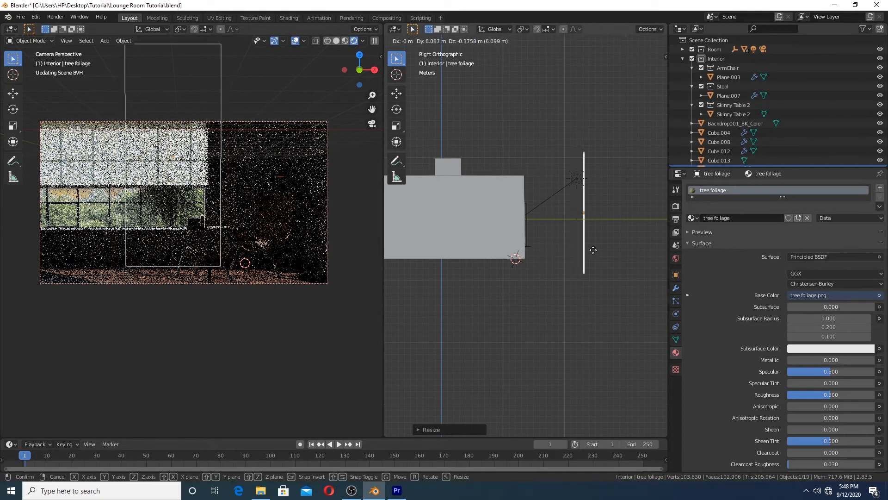
click(588, 251)
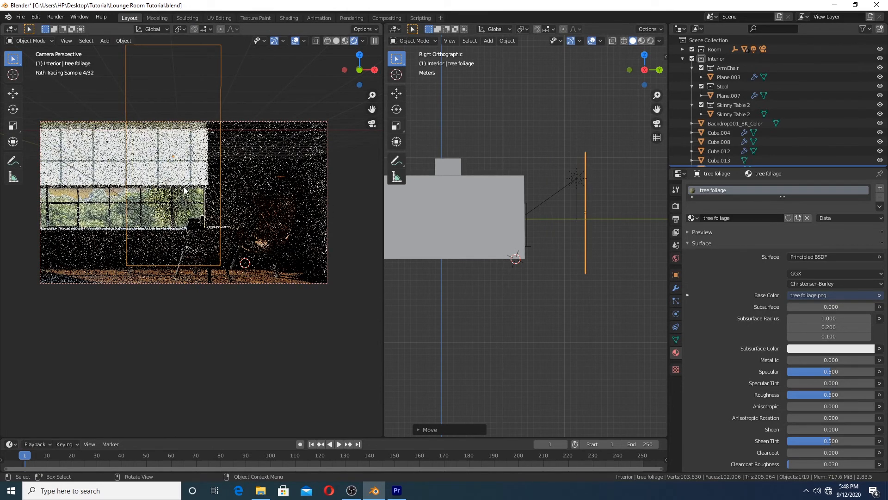
key(g)
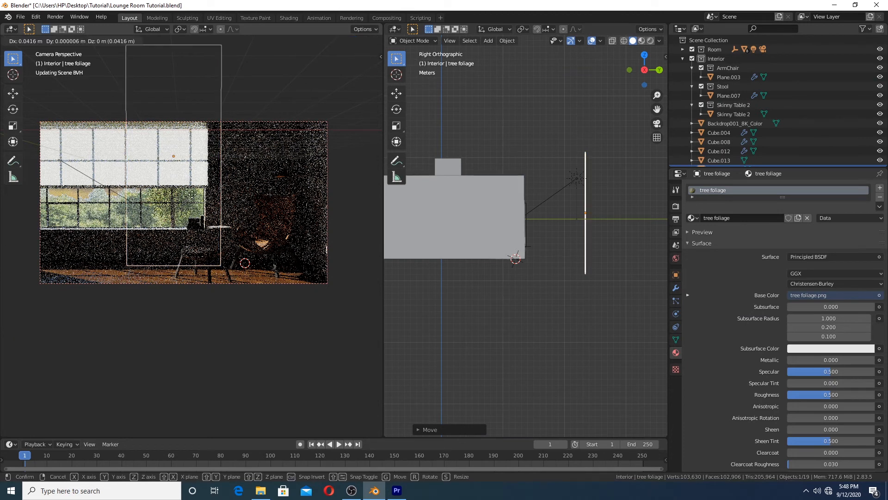
click(203, 200)
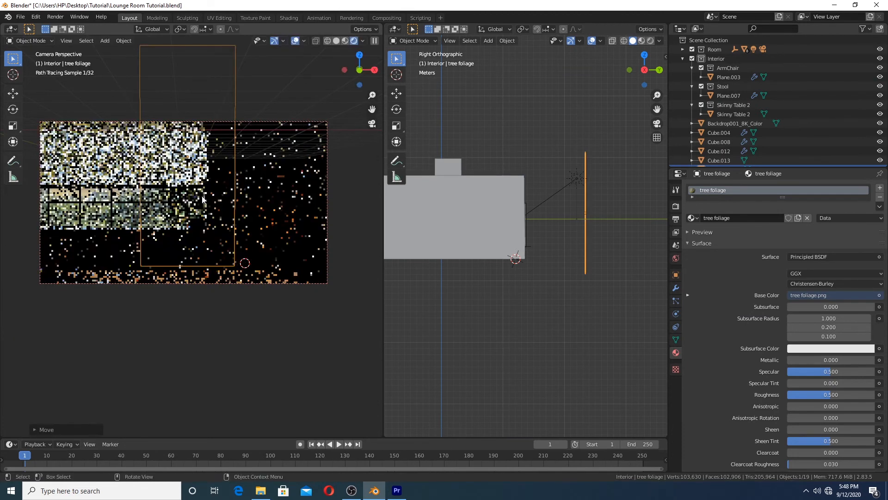
click(520, 327)
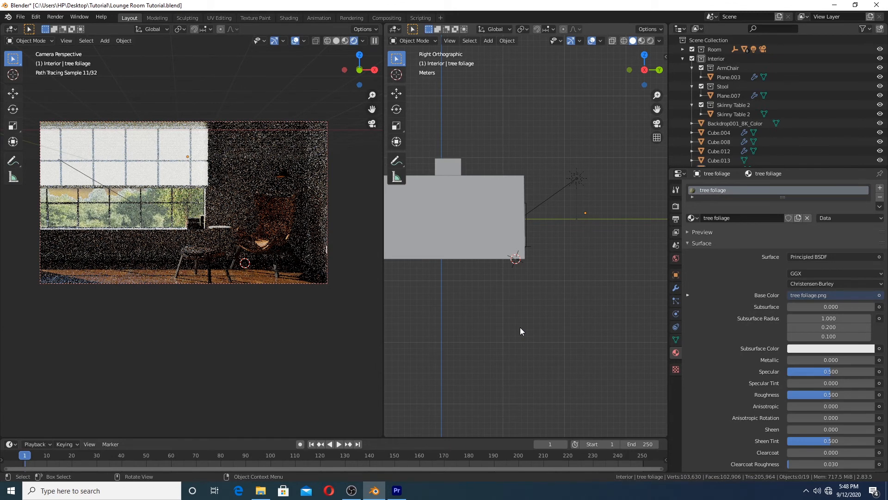
- Select the window's Glass material and open its node tree in a widened Shader Editor
click(577, 179)
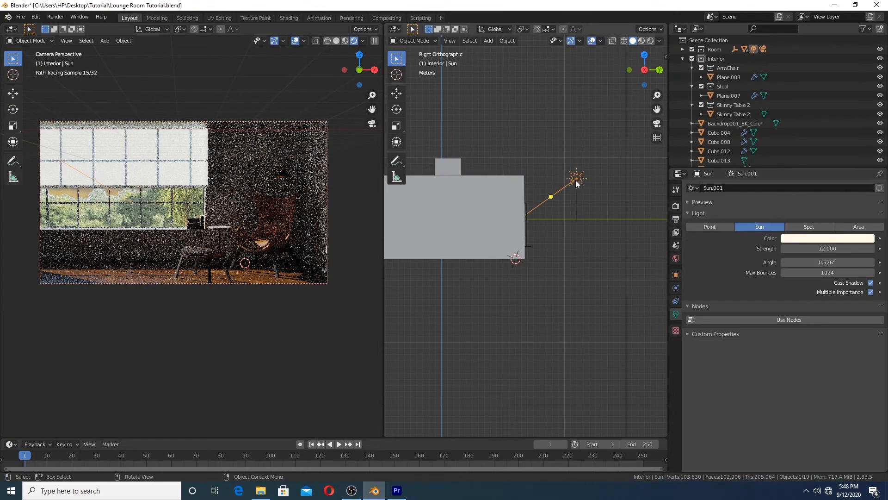
click(154, 218)
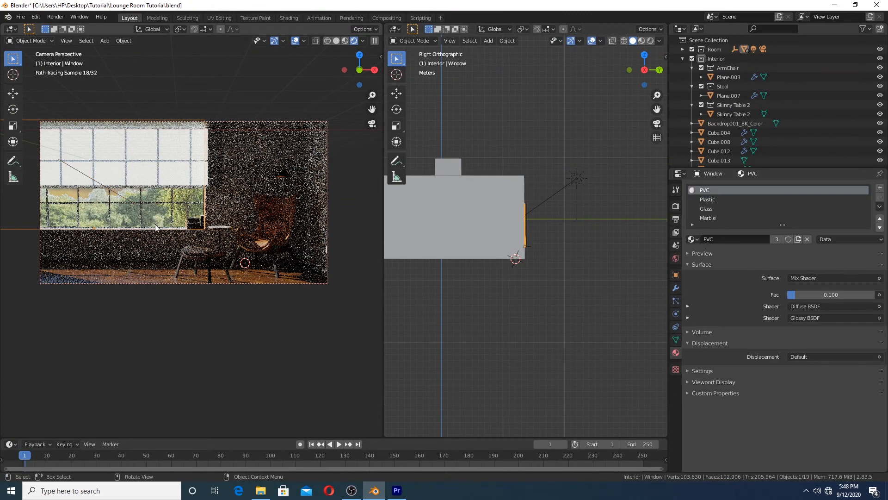
drag(382, 307, 262, 282)
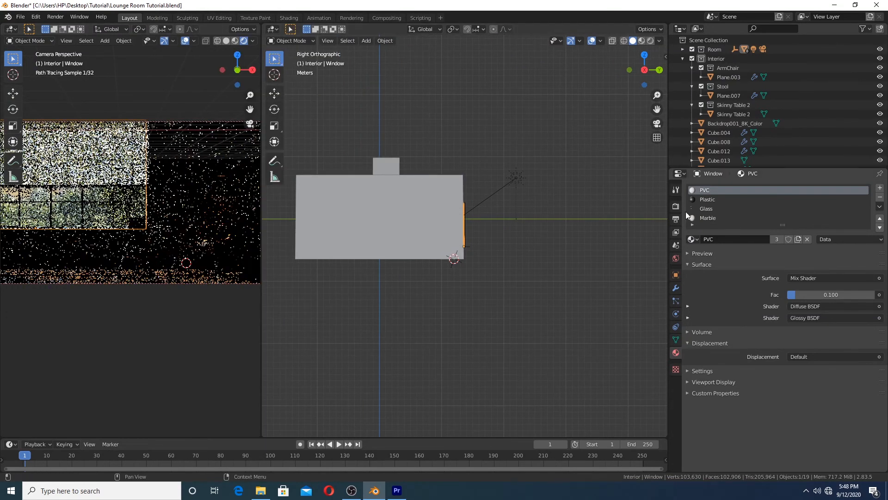
click(693, 207)
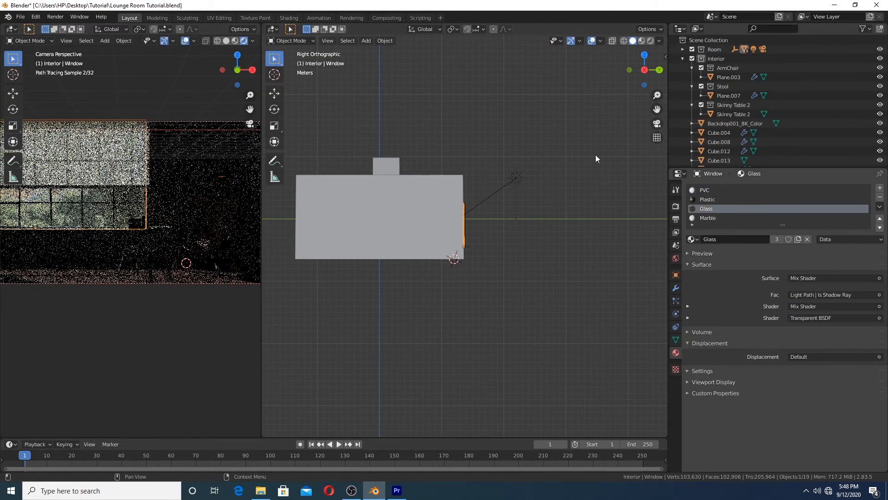
click(273, 28)
click(301, 93)
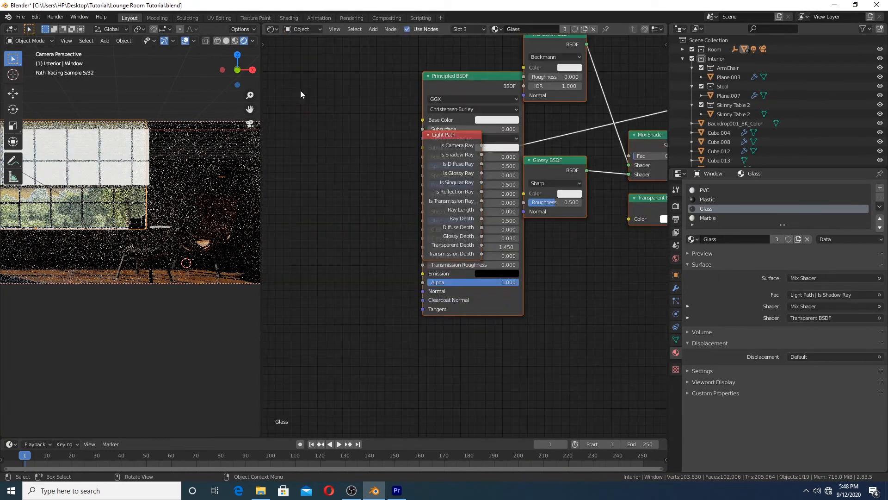
scroll(428, 182, down, 2)
middle_drag(405, 169, 330, 244)
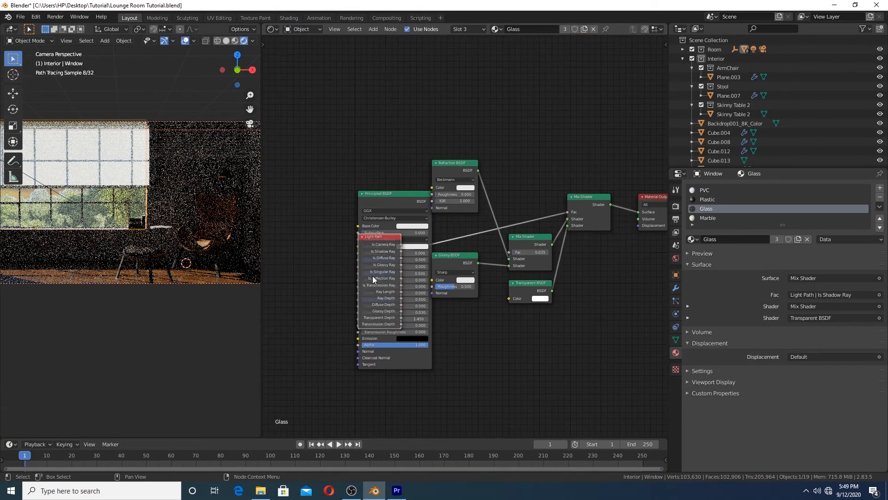
- Move the Light Path node clear and delete the Principled BSDF, Refraction BSDF and first Mix Shader nodes from the glass material
drag(380, 266, 446, 81)
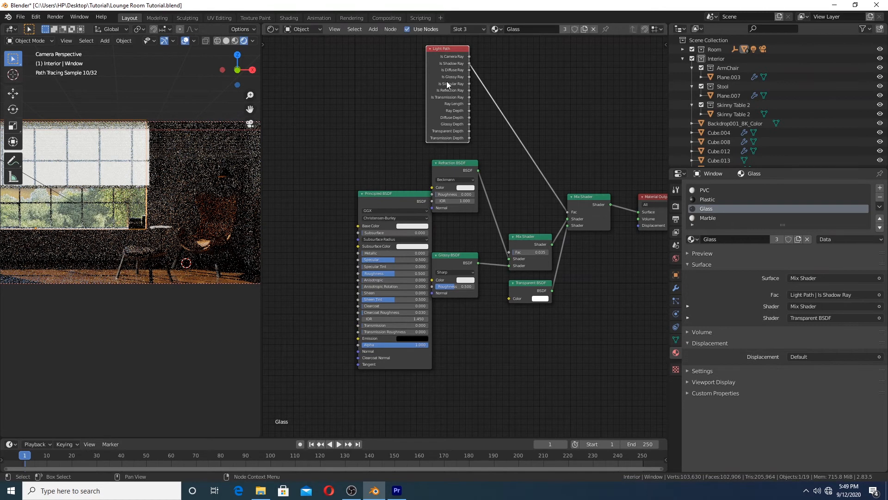
click(370, 201)
key(x)
middle_drag(496, 262, 441, 246)
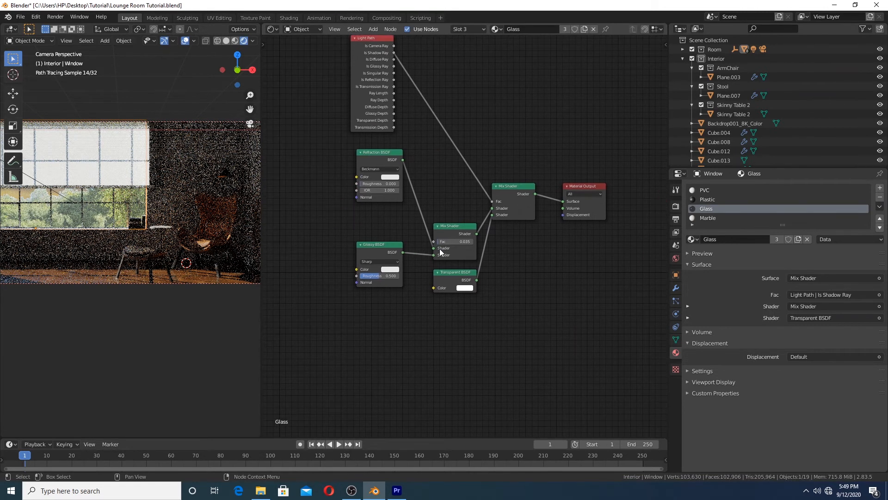
click(392, 160)
key(x)
drag(456, 226, 450, 194)
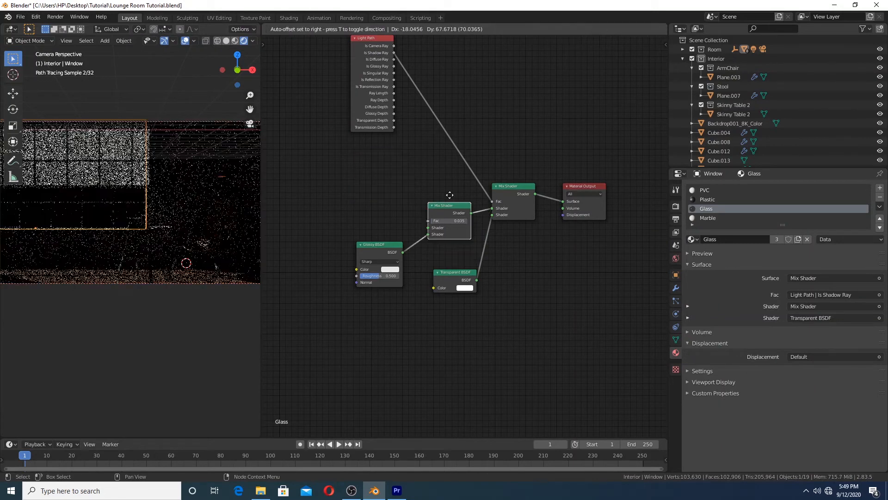
key(x)
- Connect the Glossy BSDF directly to the remaining Mix Shader's first shader input and set the glossy roughness to 0
drag(403, 269, 493, 209)
drag(443, 272, 397, 265)
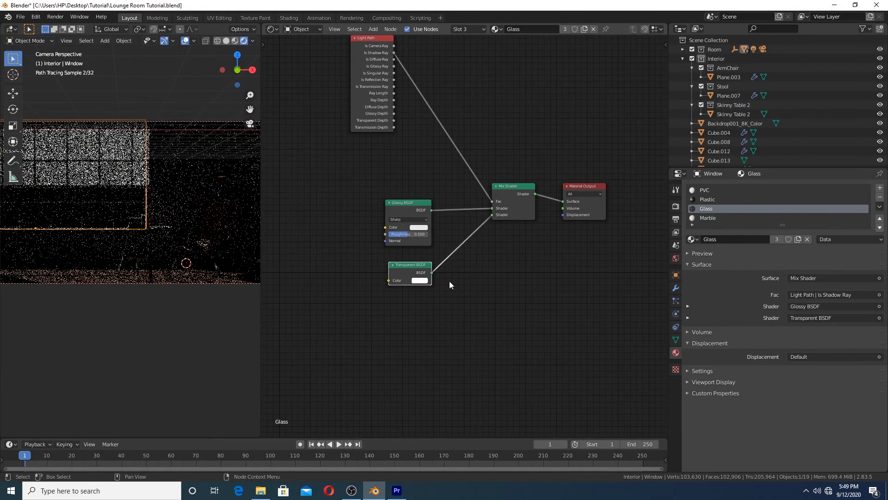
middle_drag(449, 281, 451, 293)
scroll(461, 299, up, 3)
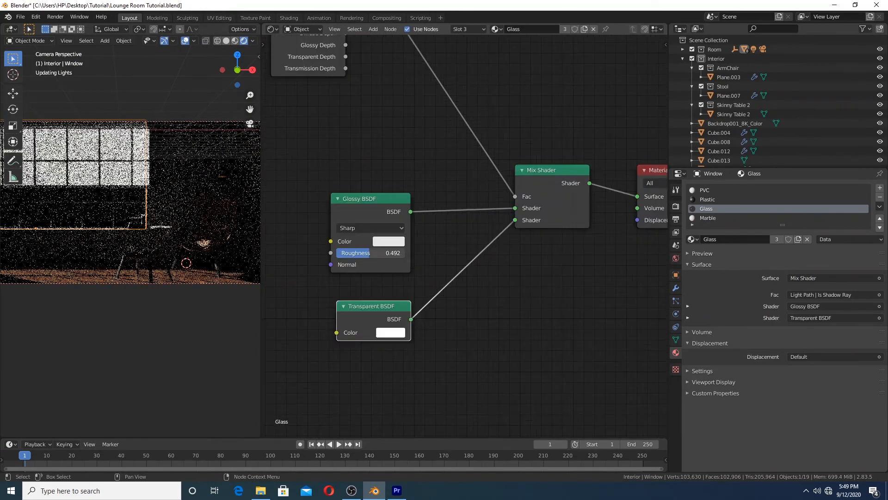
drag(410, 245, 361, 253)
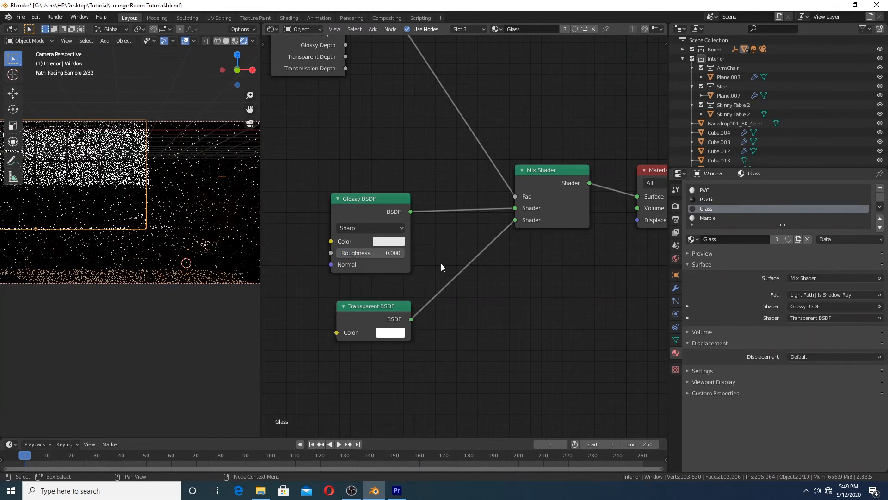
- Insert a Math Add node between Is Shadow Ray and the Mix Shader factor, then duplicate it into the same link
middle_drag(381, 211, 413, 348)
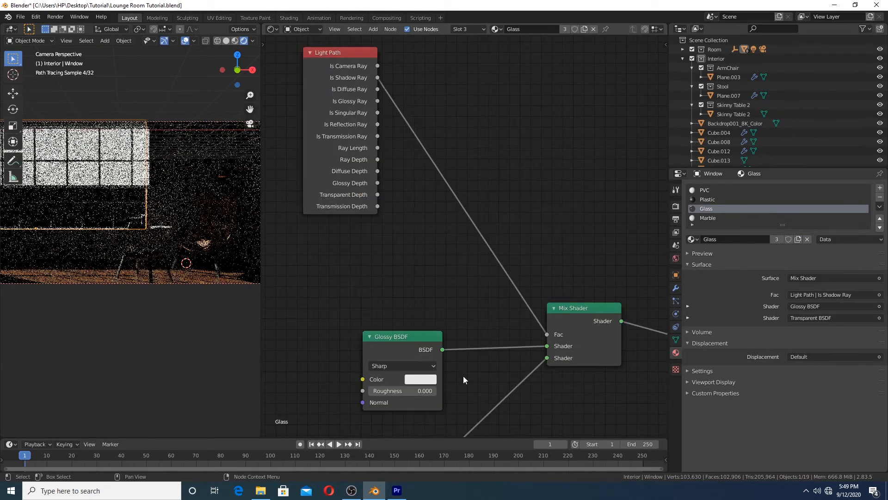
key(shift+a)
click(476, 149)
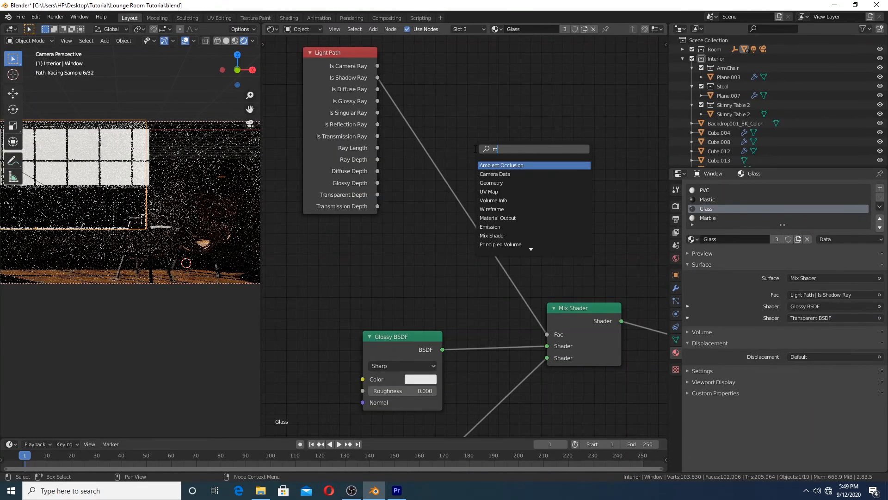
text(ma)
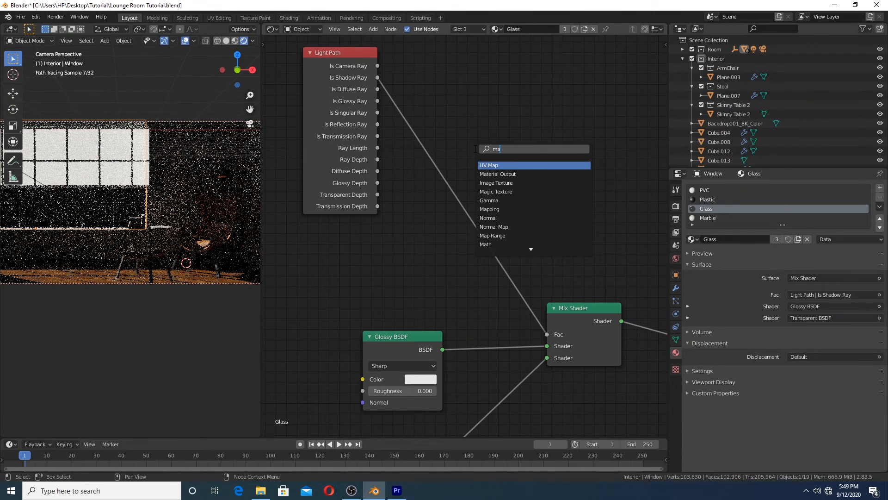
text(th)
key(Return)
click(442, 137)
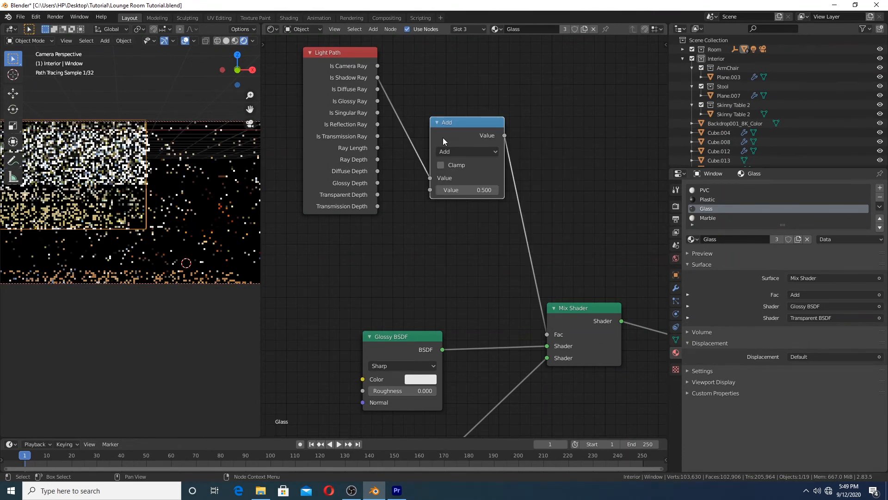
key(shift+d)
click(513, 207)
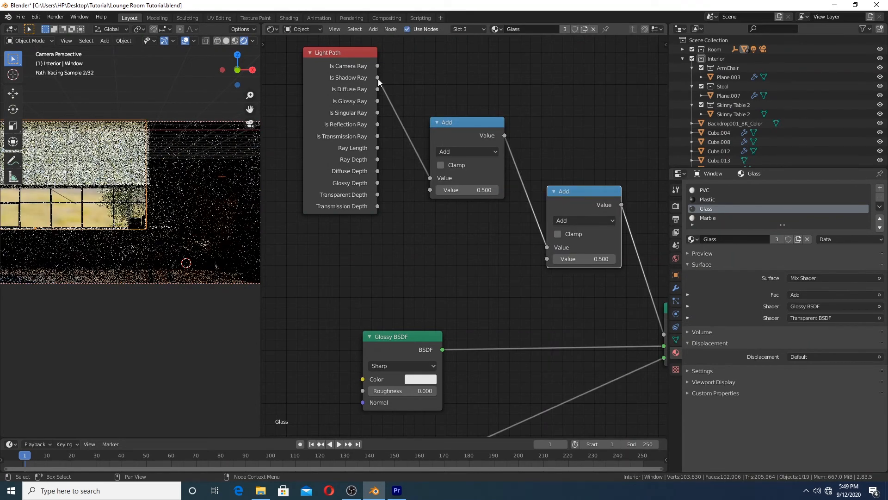
- Connect Light Path's Is Camera Ray to the first Add node's second value and Is Glossy Ray to the second Add node's second value
drag(379, 79, 413, 179)
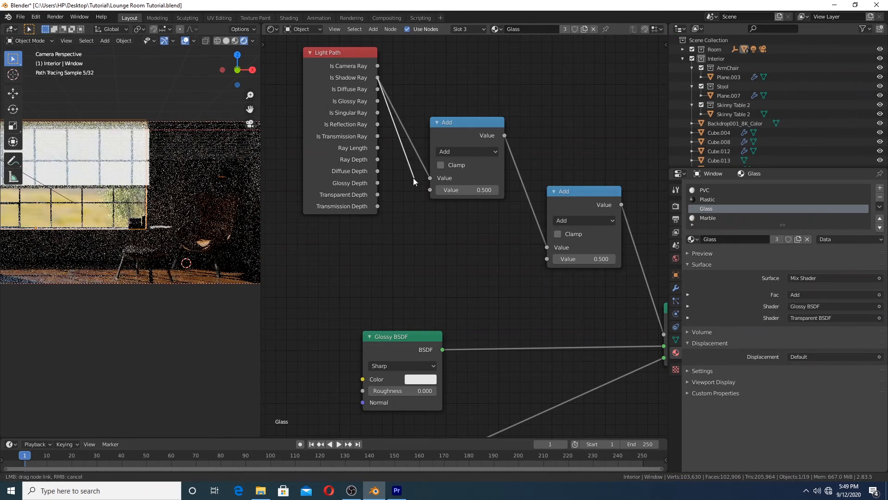
drag(378, 67, 436, 179)
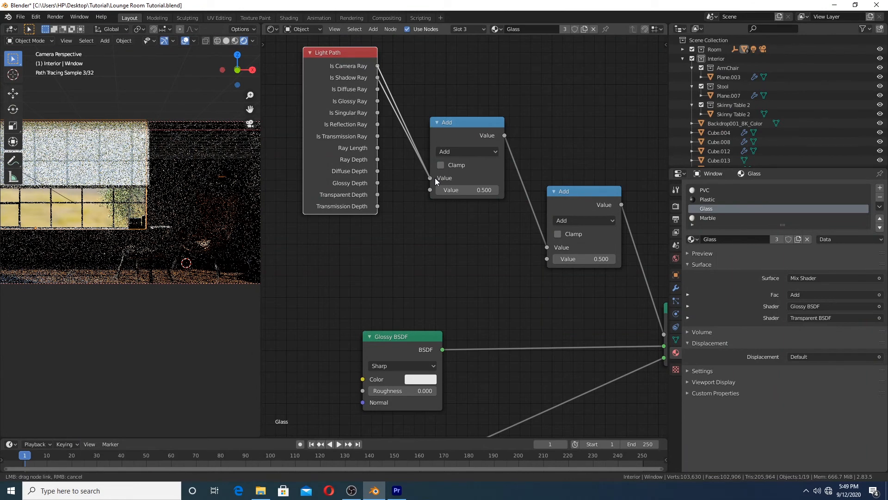
drag(435, 180, 433, 188)
drag(346, 65, 334, 100)
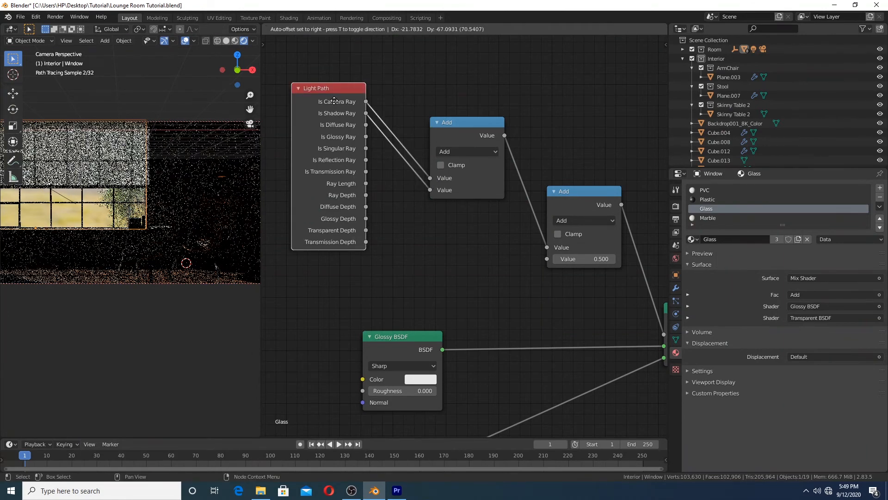
middle_drag(367, 137, 329, 103)
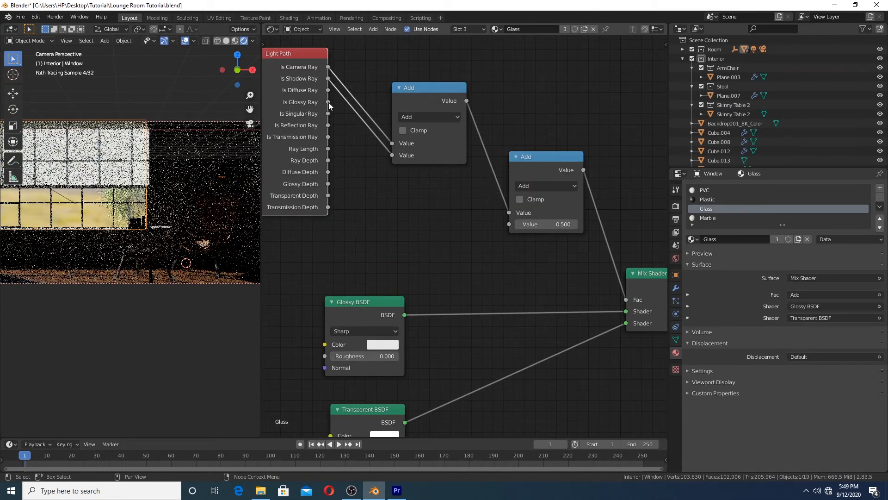
drag(329, 103, 509, 224)
middle_drag(519, 260, 449, 216)
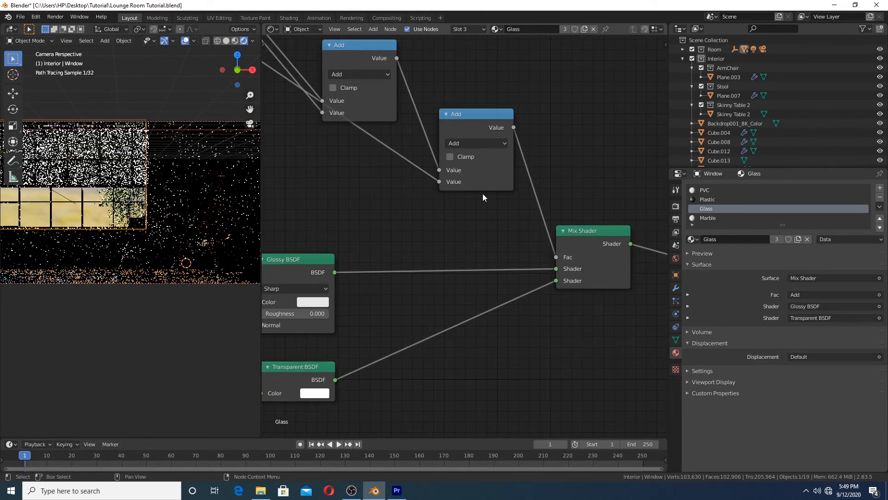
middle_drag(363, 322, 397, 248)
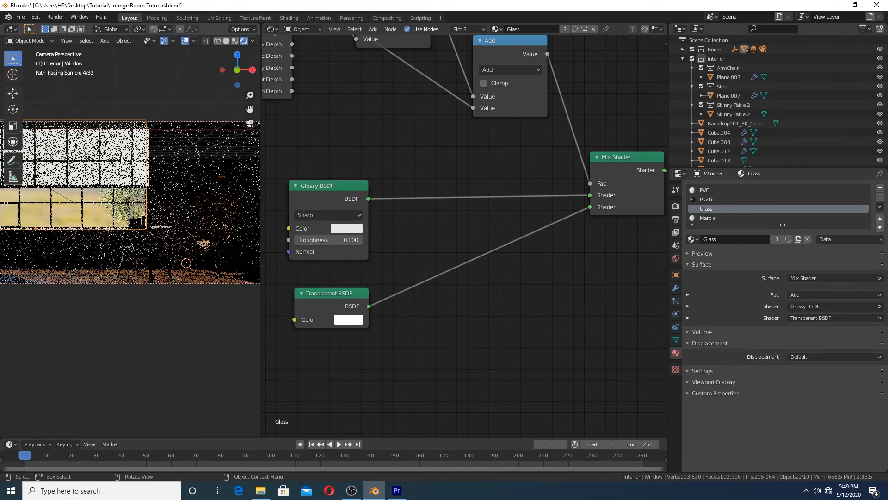
- Switch the Shader Editor area back to a 3D viewport and show the room with its sun light
click(273, 29)
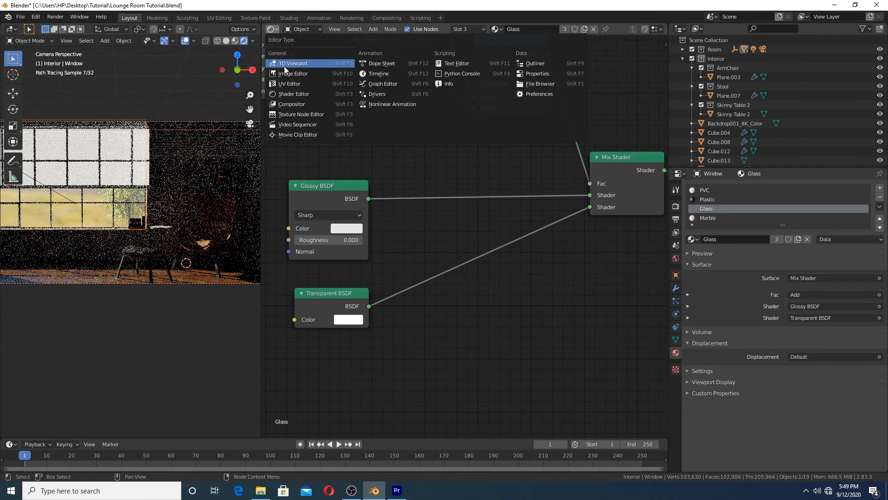
click(286, 64)
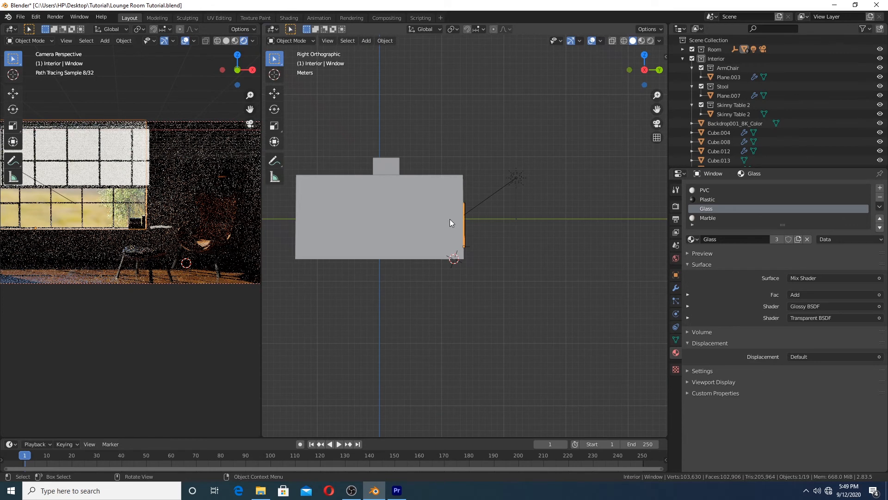
middle_drag(450, 218, 492, 239)
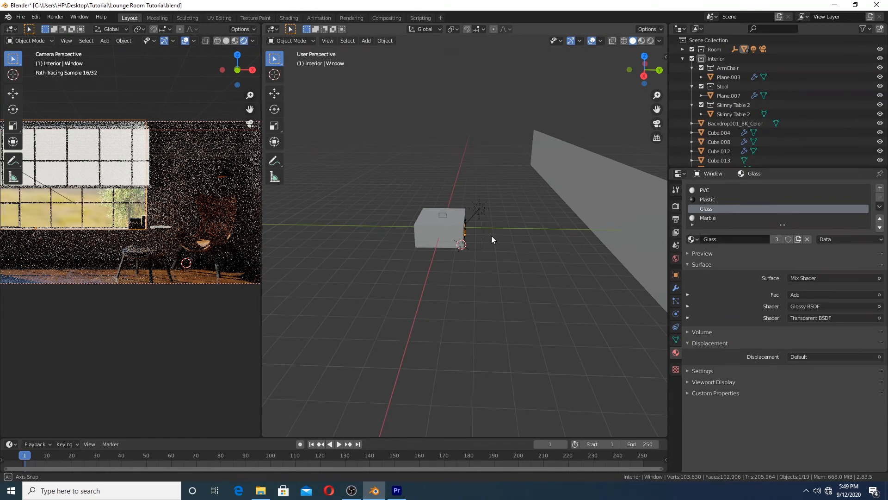
- Select the sun light outside the window and rotate it about -6.5° in top view
click(480, 209)
key(KP_7)
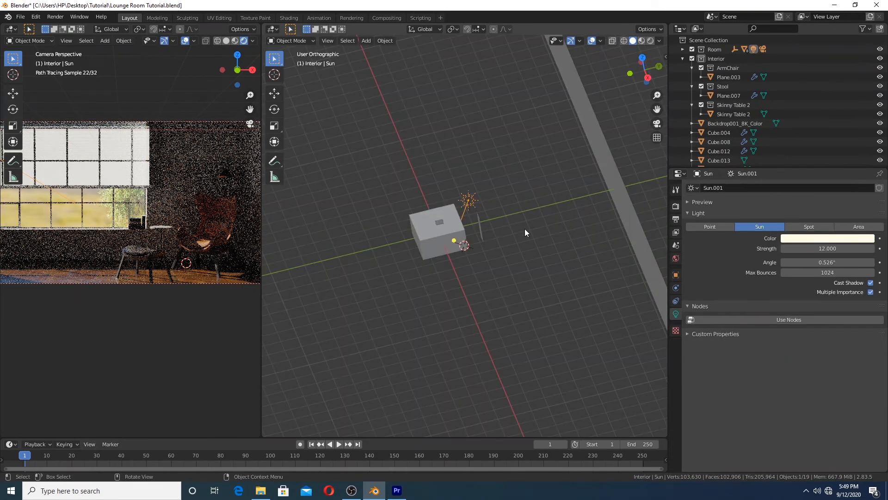
scroll(524, 229, up, 7)
key(r)
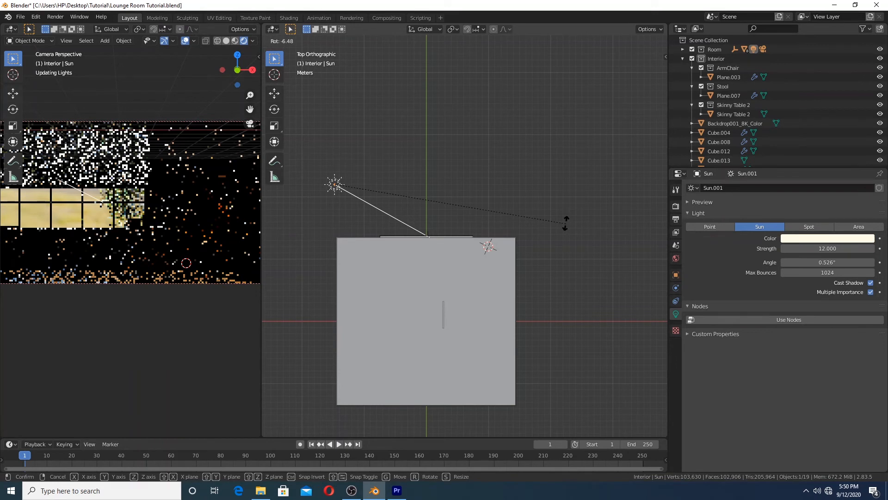
click(565, 222)
key(KP_1)
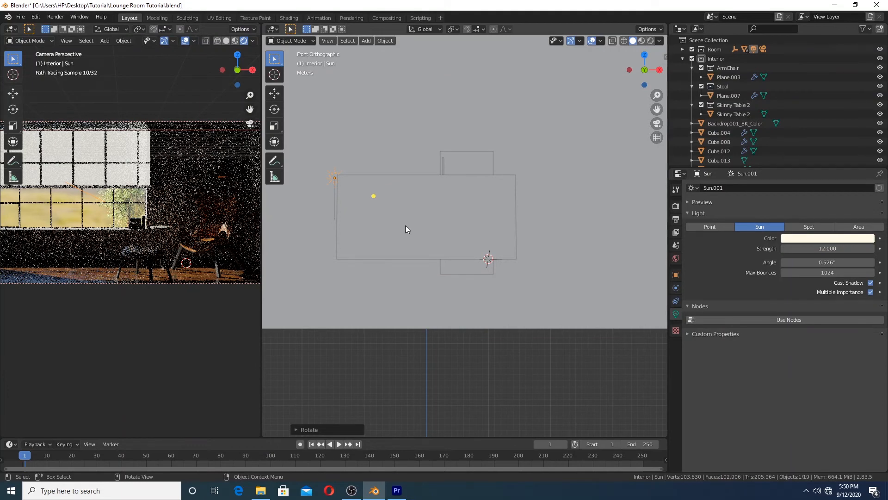
- Move the backdrop plane closer to the room in the right side view
key(KP_7)
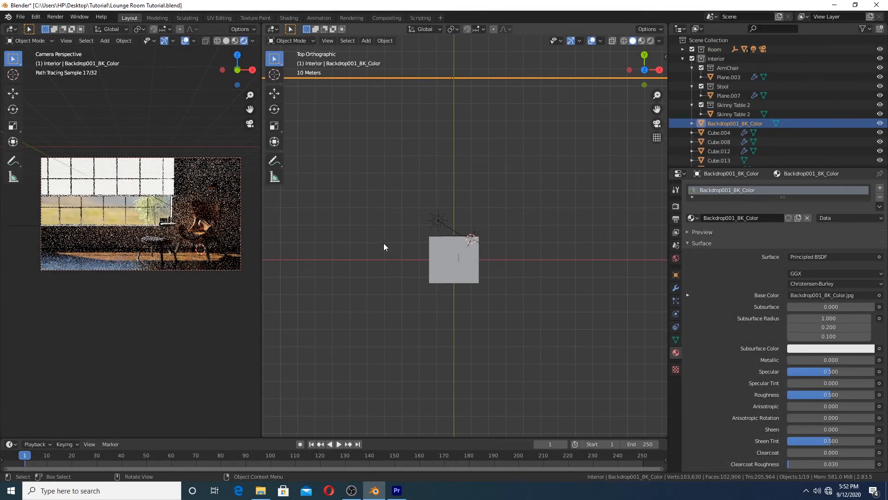
key(KP_3)
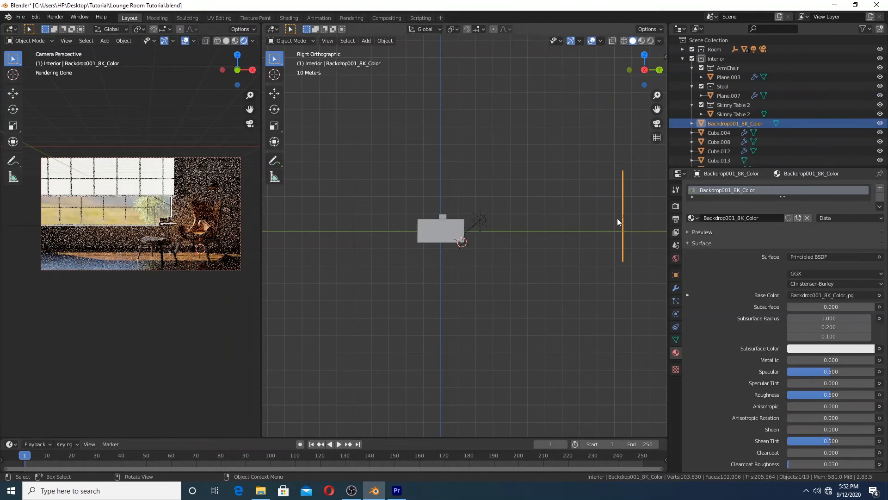
key(z)
key(Escape)
key(g)
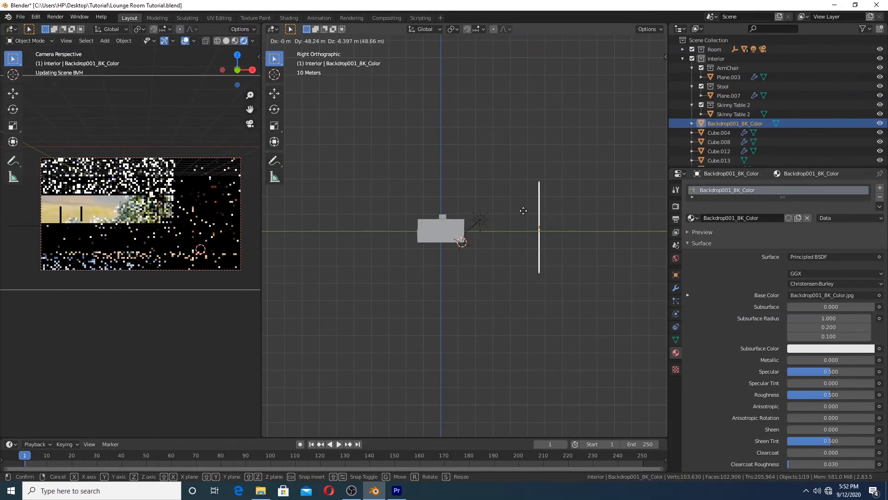
click(580, 193)
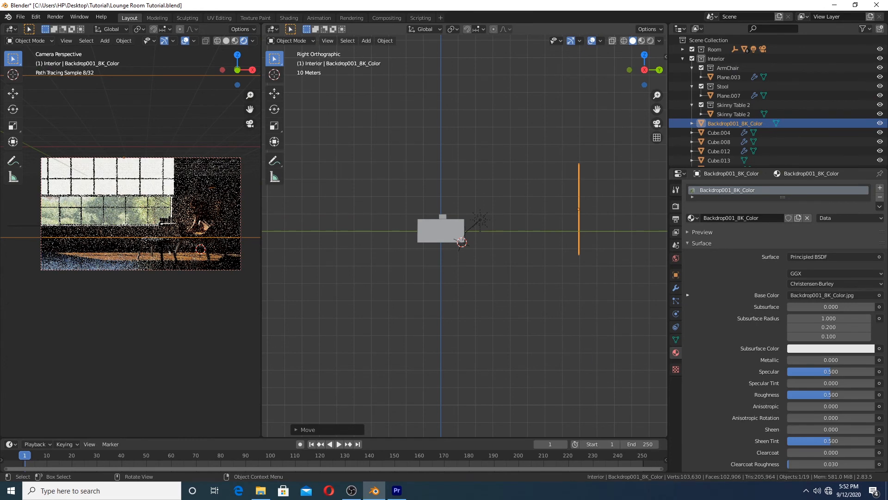
- Scale the backdrop plane down slightly and shift it a little lower and farther from the room
key(s)
click(586, 337)
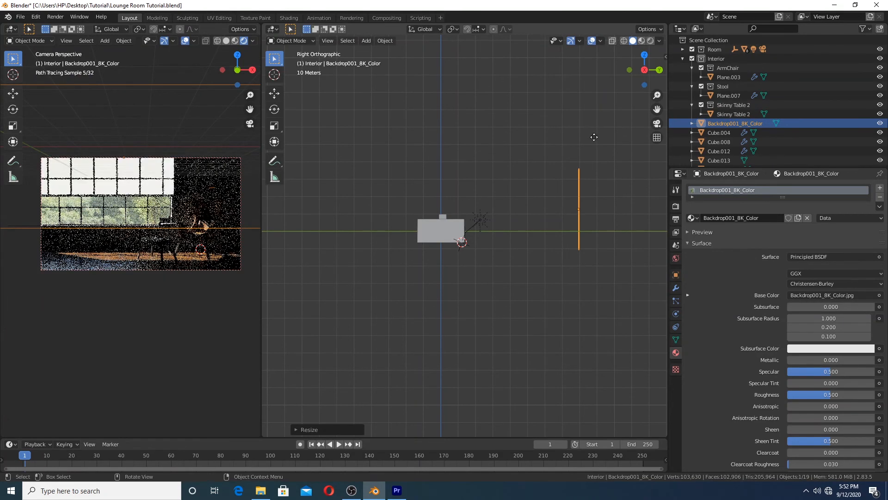
key(g)
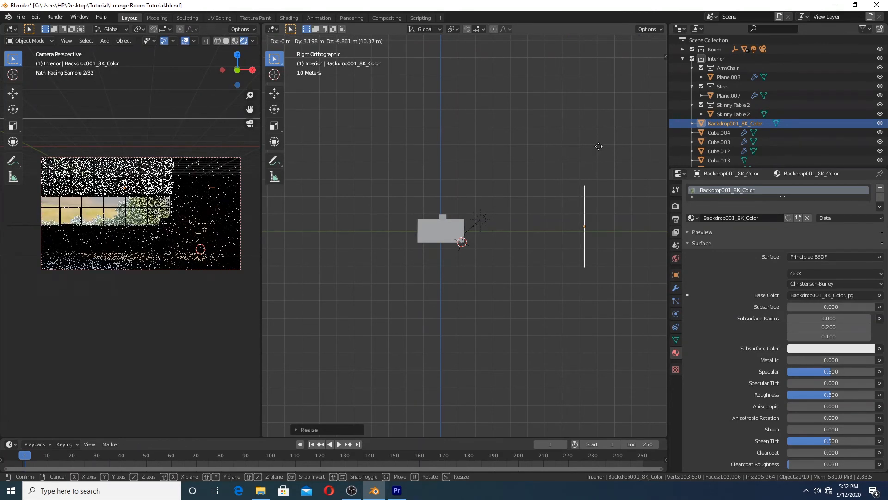
click(605, 189)
click(618, 290)
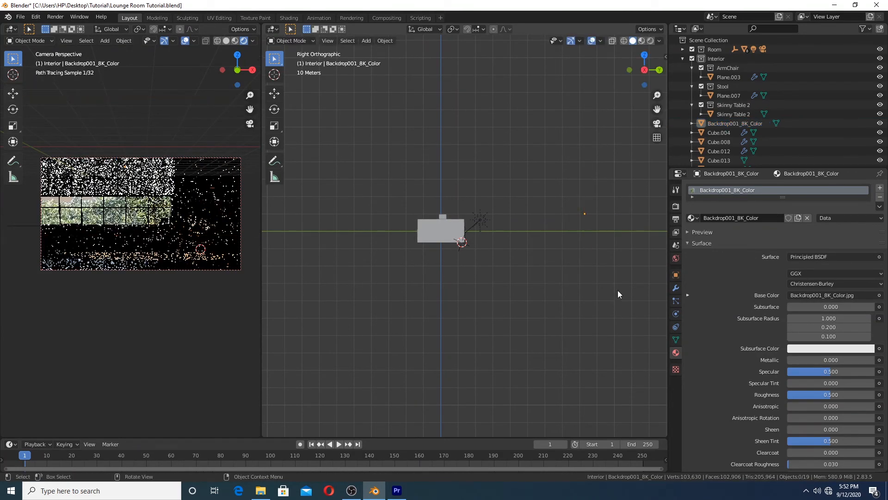
drag(576, 216, 597, 251)
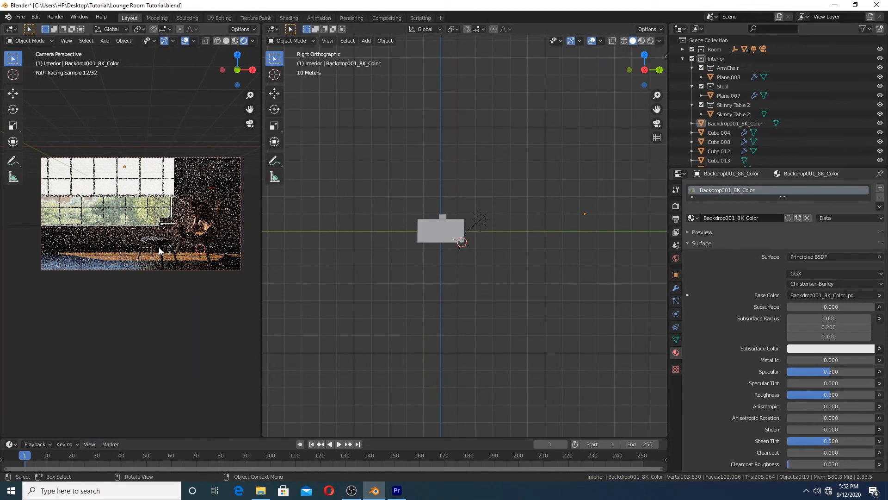
- Raise the Backdrop001_8K_Color plane about 2.9 m along the Z axis
click(721, 123)
key(g)
key(z)
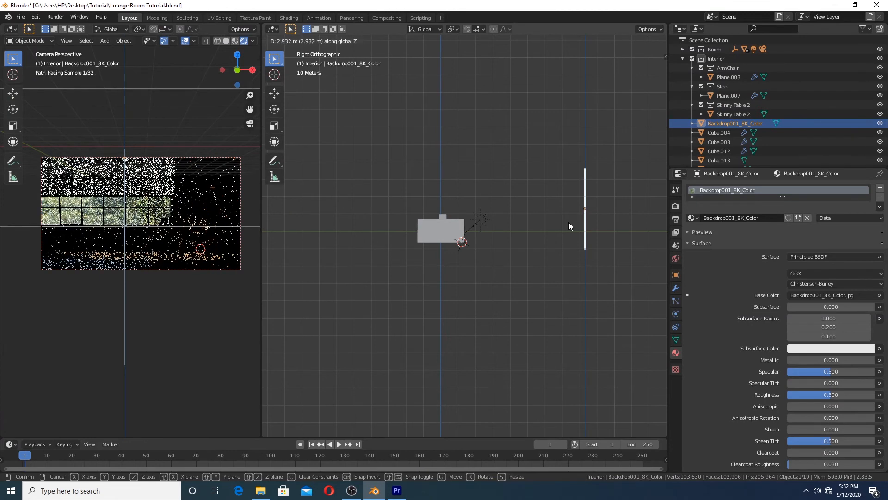
click(568, 222)
click(475, 138)
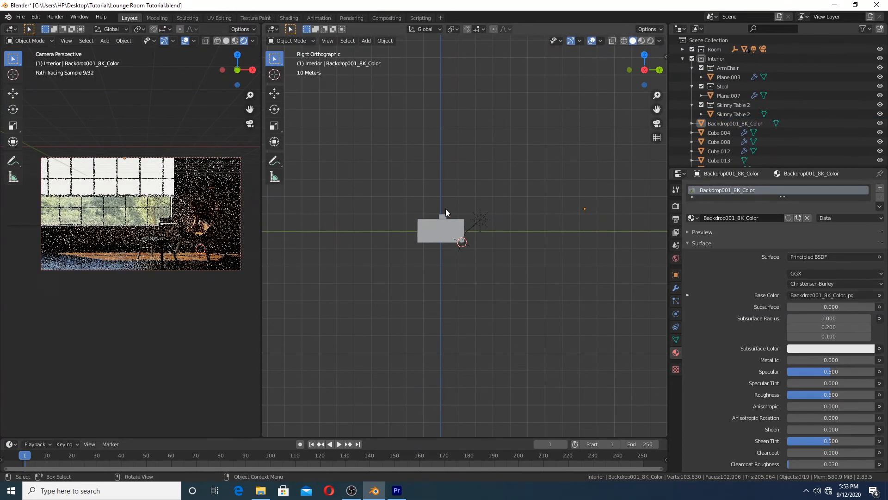
- Show the room and the area outside its window from above in wireframe shading
key(KP_7)
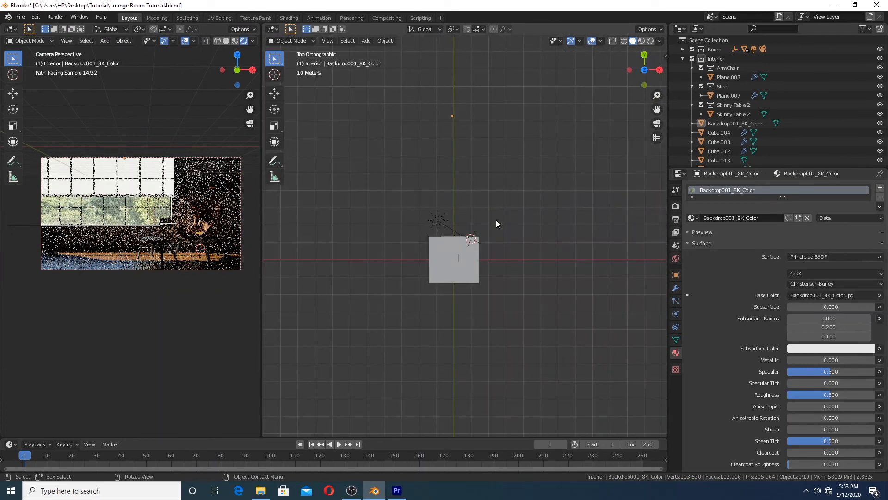
scroll(496, 224, up, 8)
key(z)
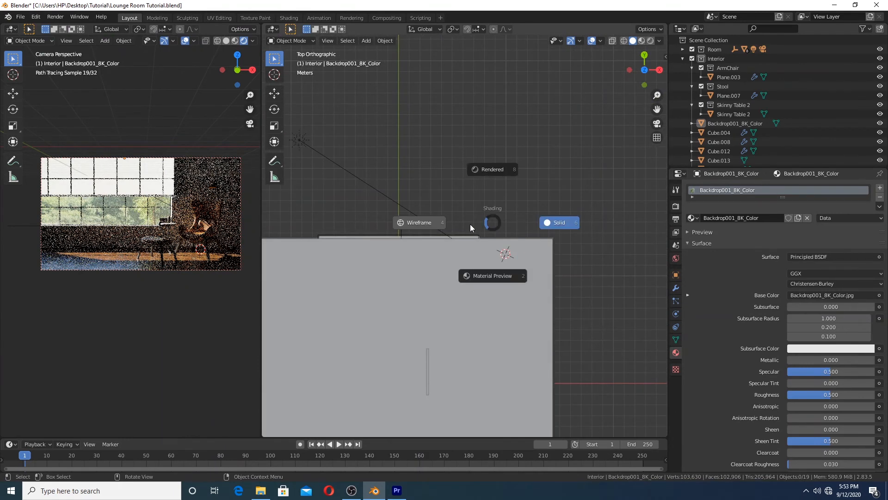
click(470, 224)
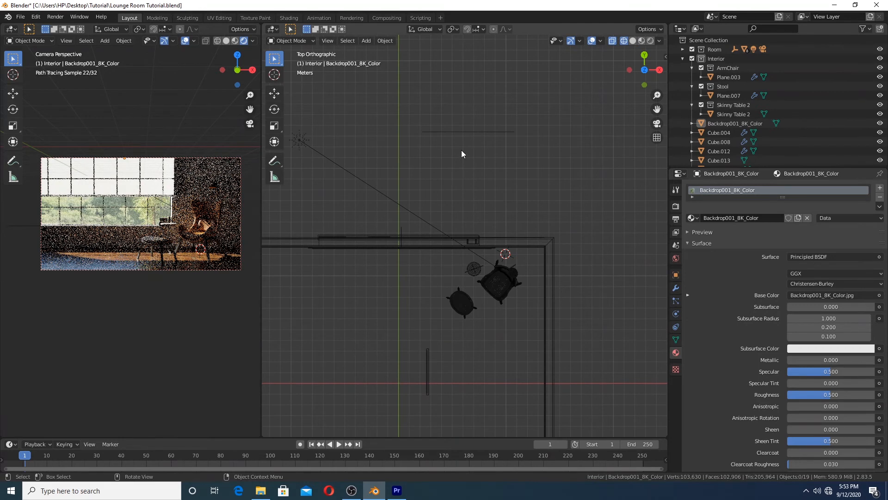
- Duplicate the tree foliage plane, place the copy between the sun and the window, and rotate it diagonally across the light path
shift+middle_drag(462, 150, 529, 172)
click(535, 151)
key(shift+d)
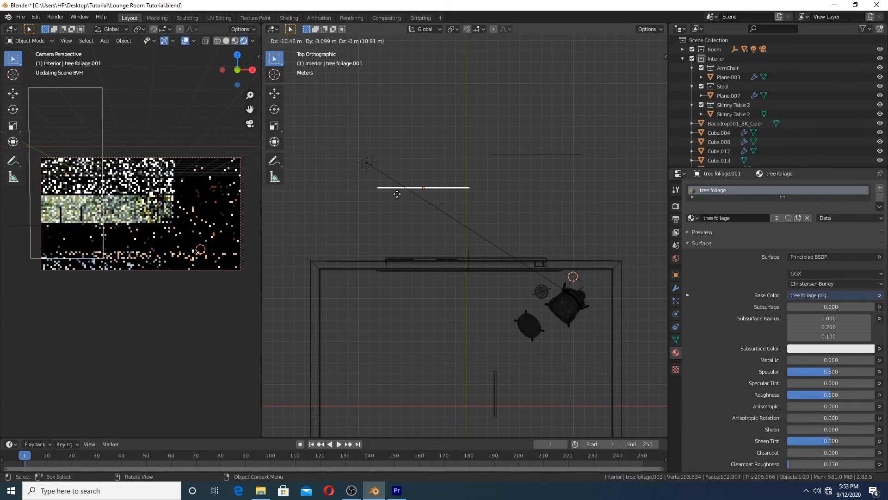
click(373, 206)
key(r)
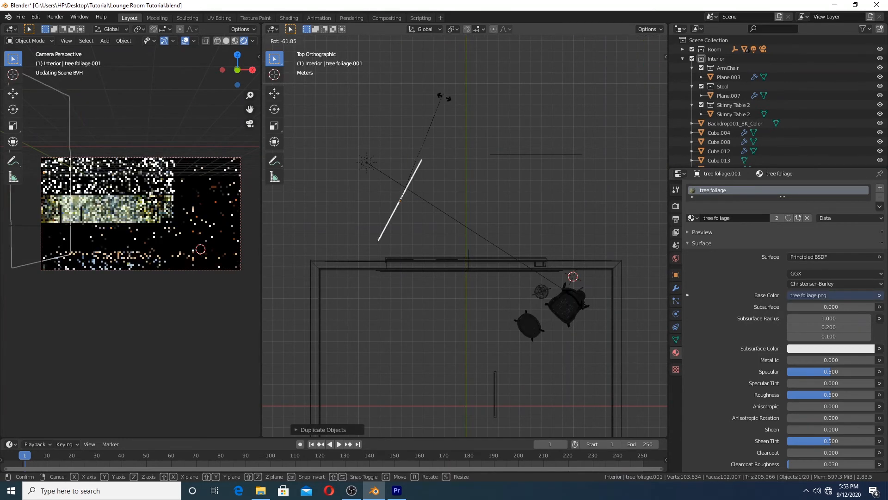
click(450, 198)
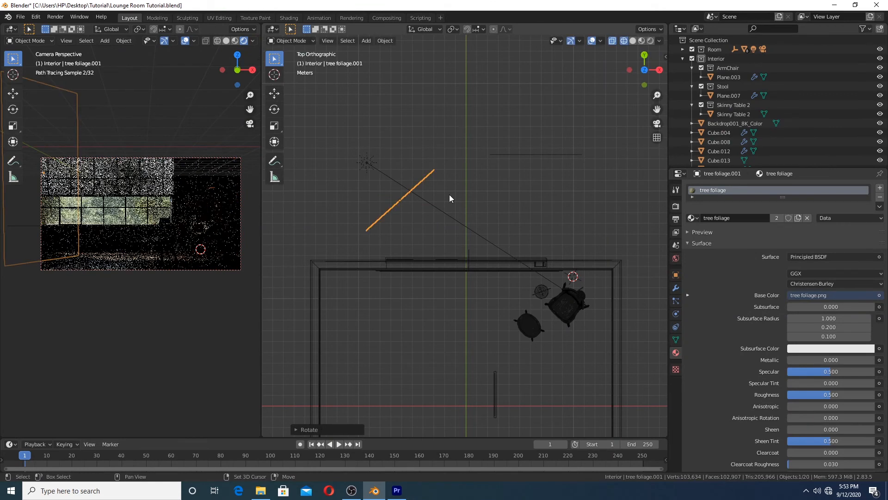
- Duplicate the angled tree foliage plane, rotate the copy to a shallower angle and position it outside the window beside the first copy
key(shift+d)
click(431, 166)
key(g)
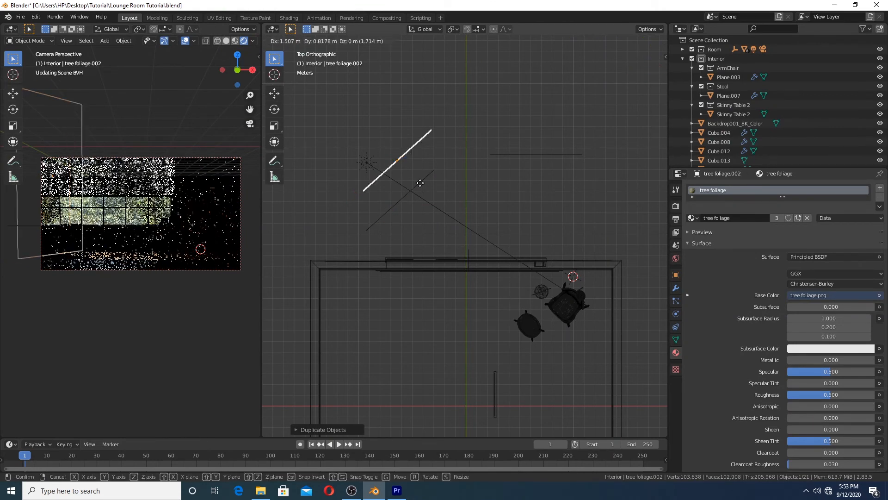
click(430, 176)
key(r)
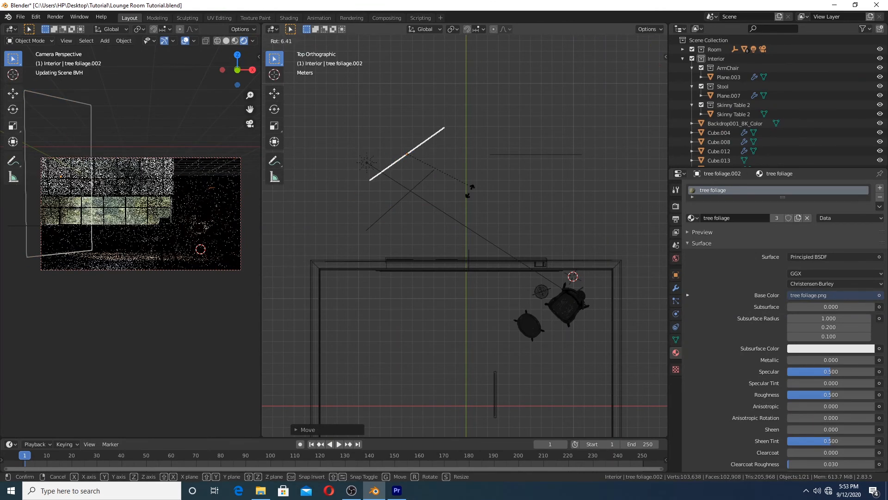
click(432, 193)
key(g)
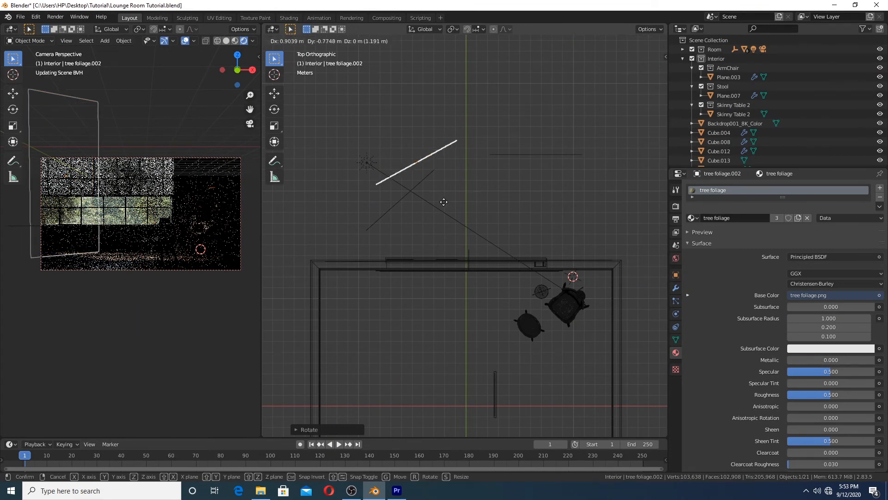
click(444, 204)
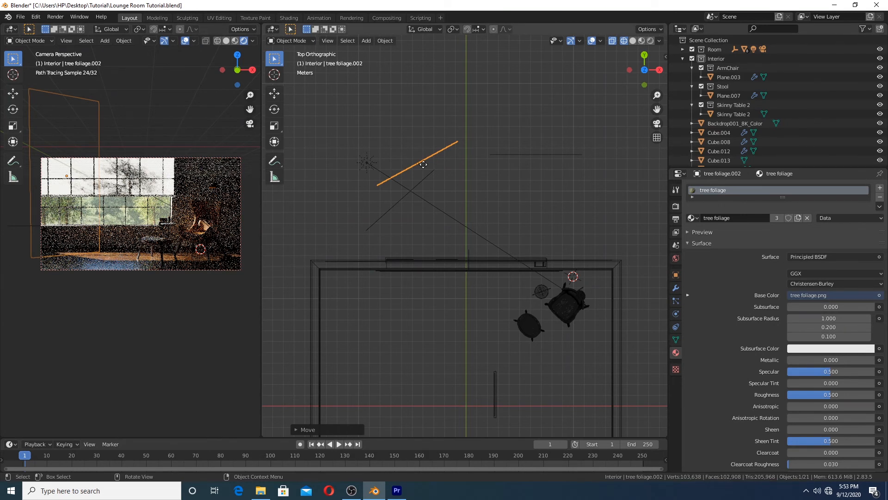
key(g)
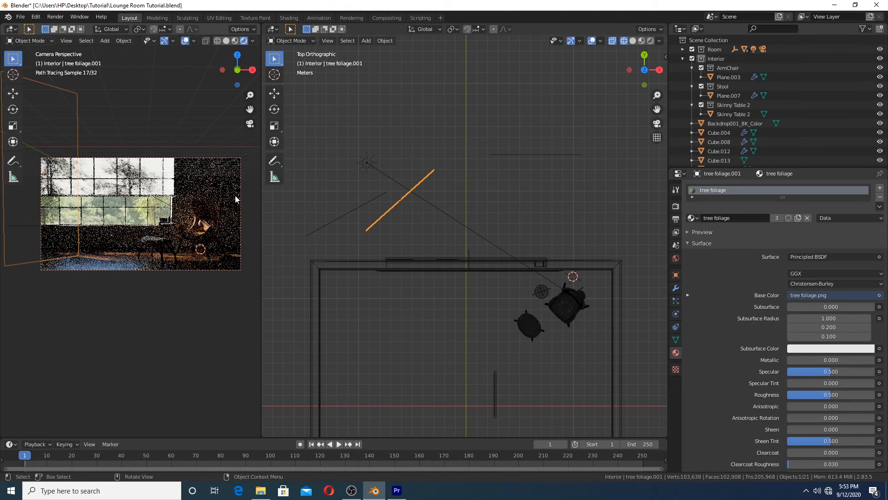
- Set the sun light's strength to 40 and the world background strength to 10
click(365, 163)
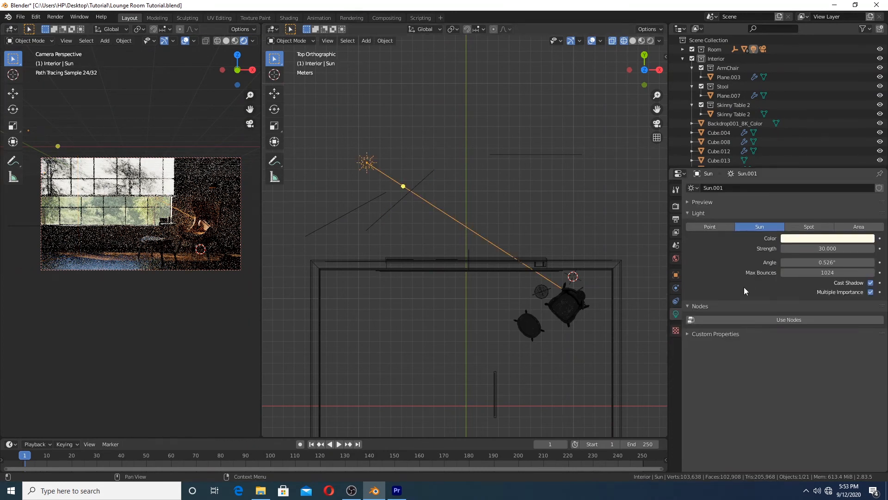
click(834, 249)
text(40)
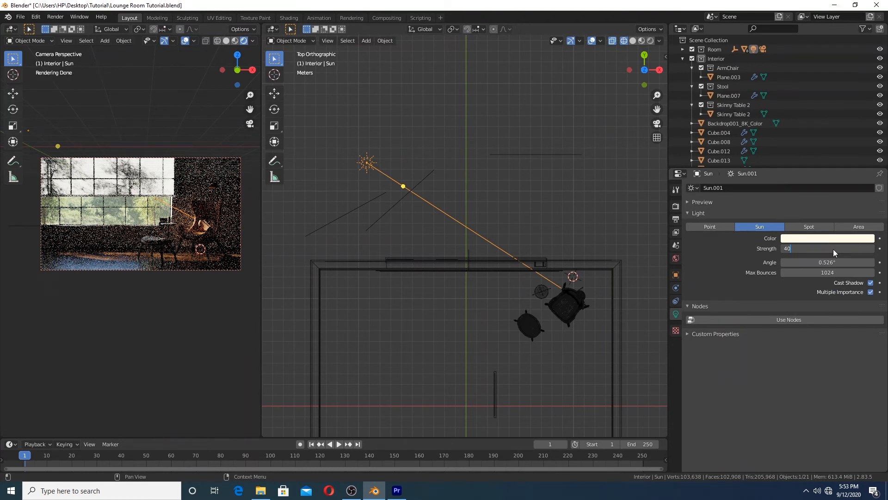
click(676, 260)
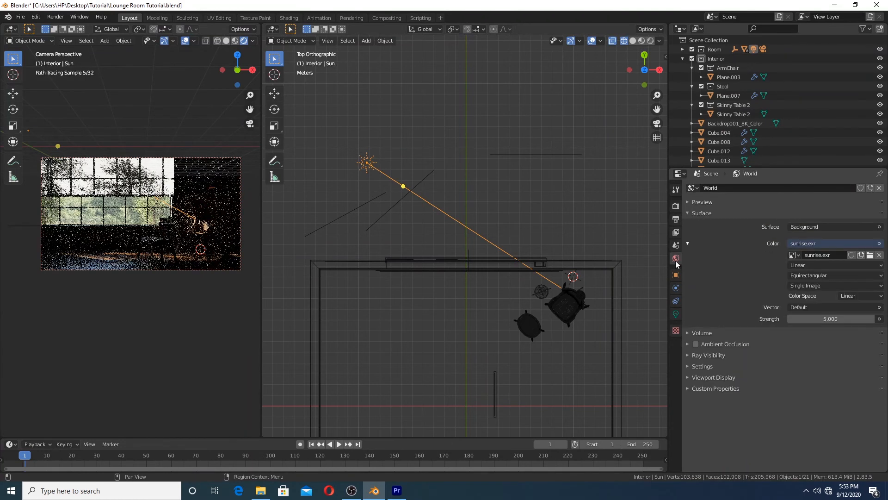
click(828, 319)
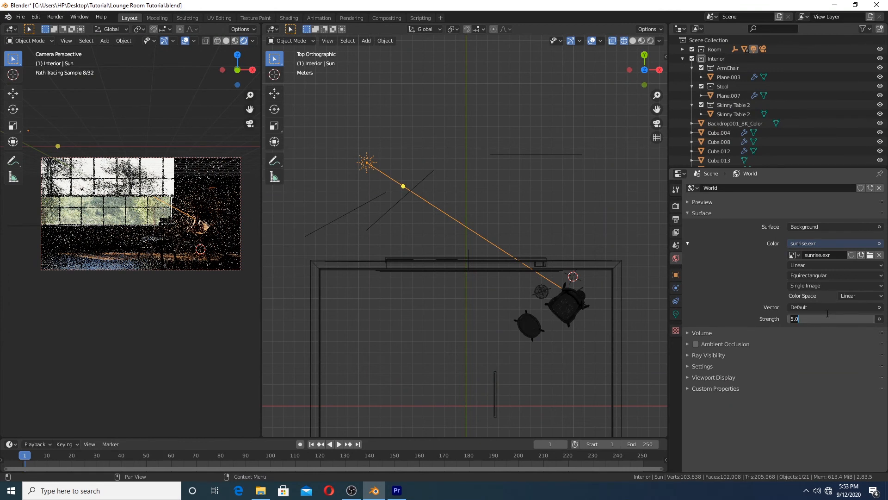
text(10)
key(Return)
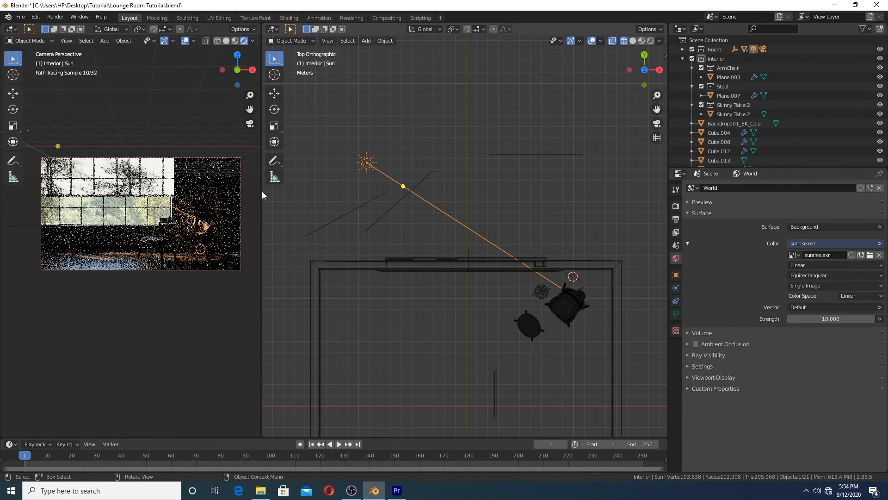
- Enlarge the camera viewport and switch it from rendered to solid shading
drag(262, 191, 498, 176)
scroll(407, 237, up, 3)
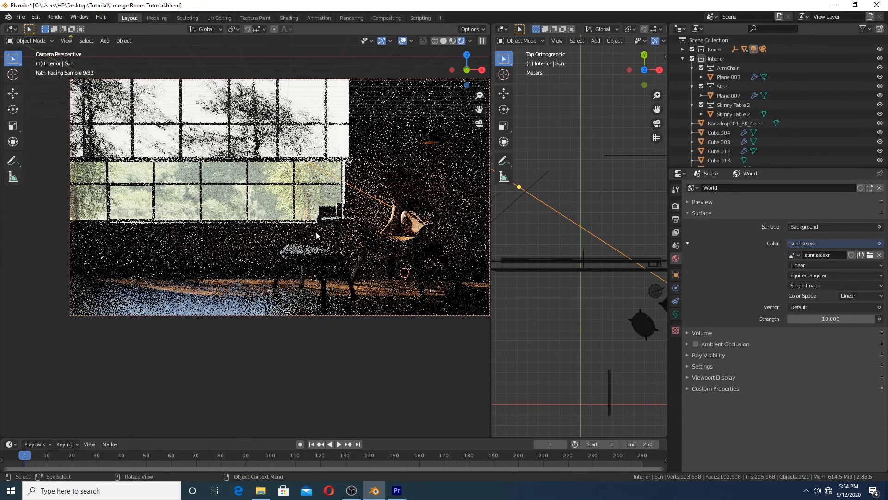
click(675, 190)
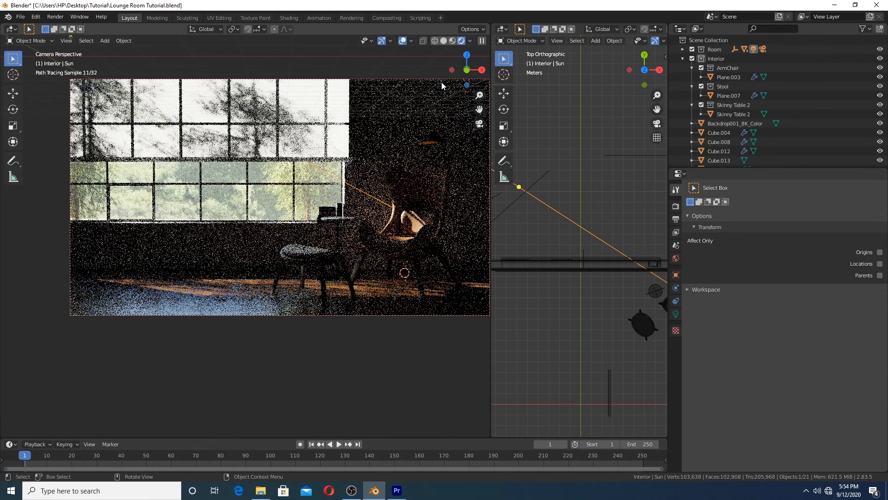
click(444, 42)
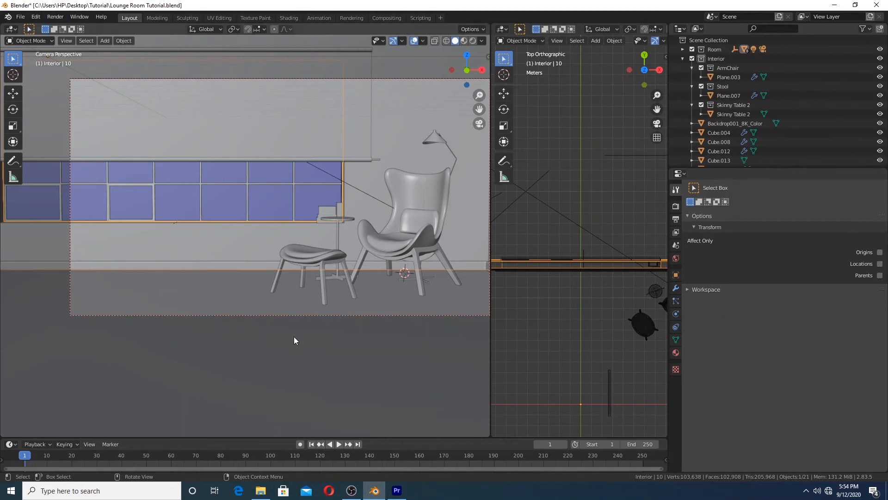
- Render a still image of the lounge room from the camera
click(57, 17)
click(60, 27)
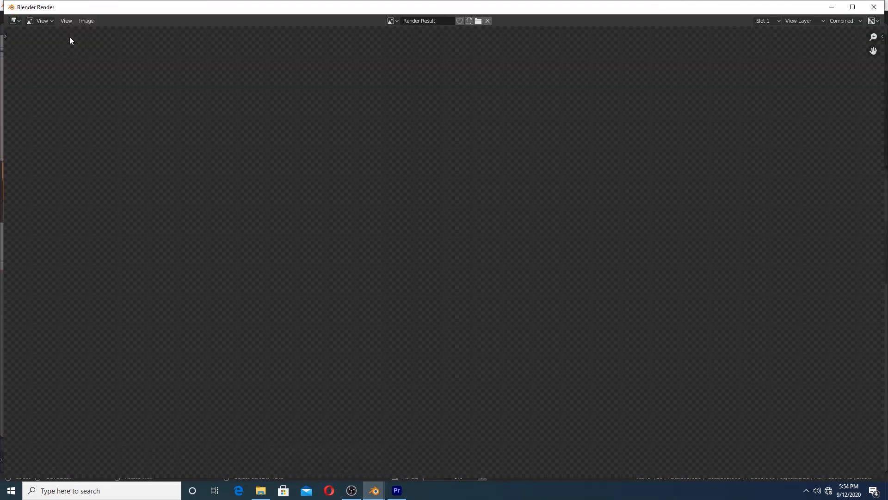
scroll(426, 276, down, 2)
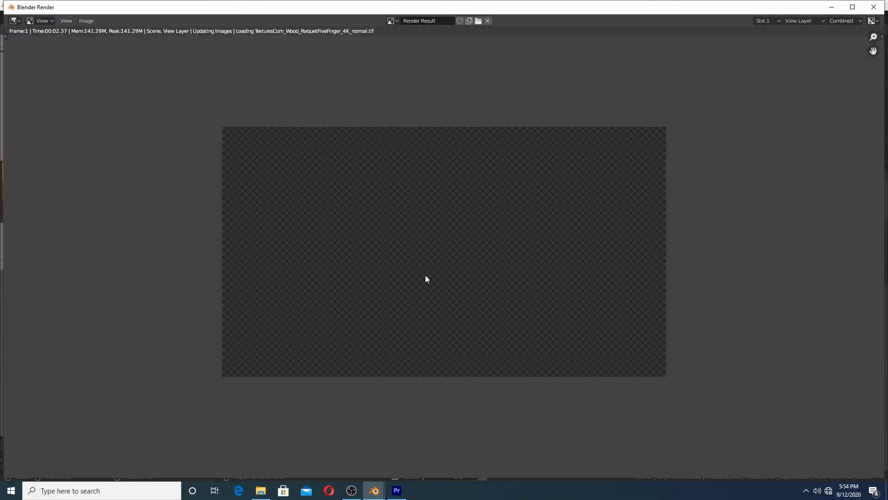
scroll(423, 277, up, 1)
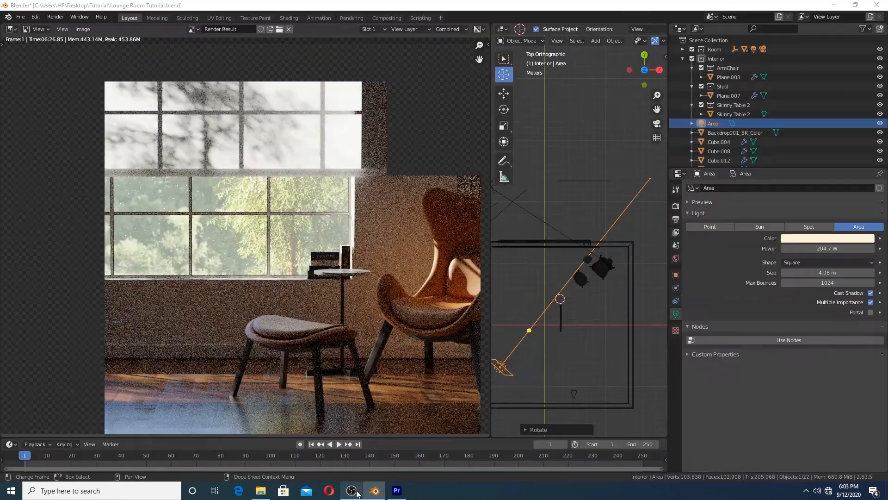
- Examine the lighting and foliage shadows in the render around the window, armchair, stool and floor
click(357, 492)
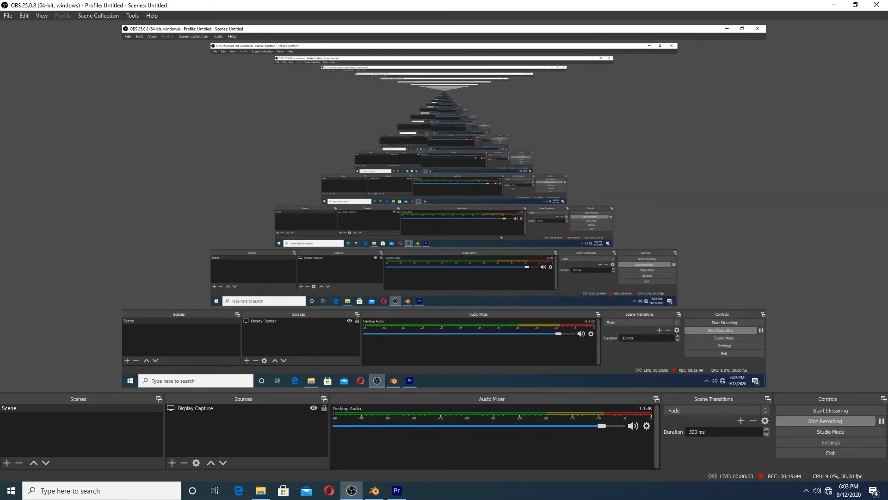
click(372, 494)
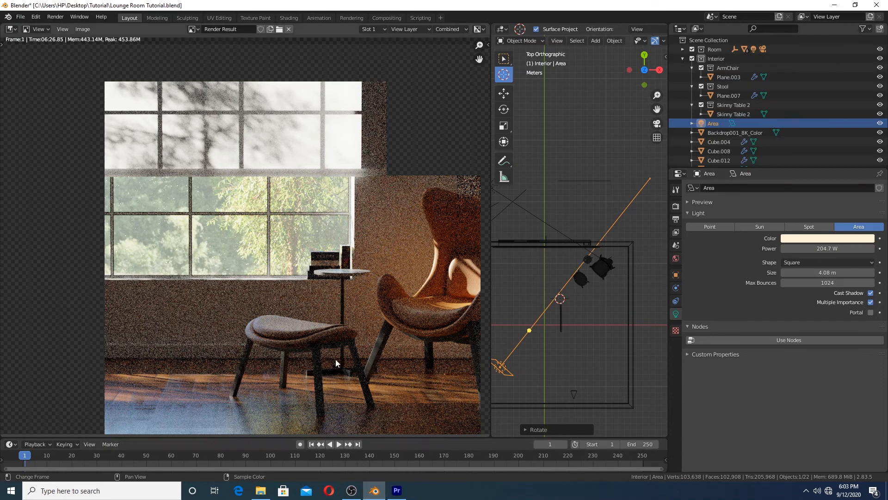
scroll(398, 312, down, 2)
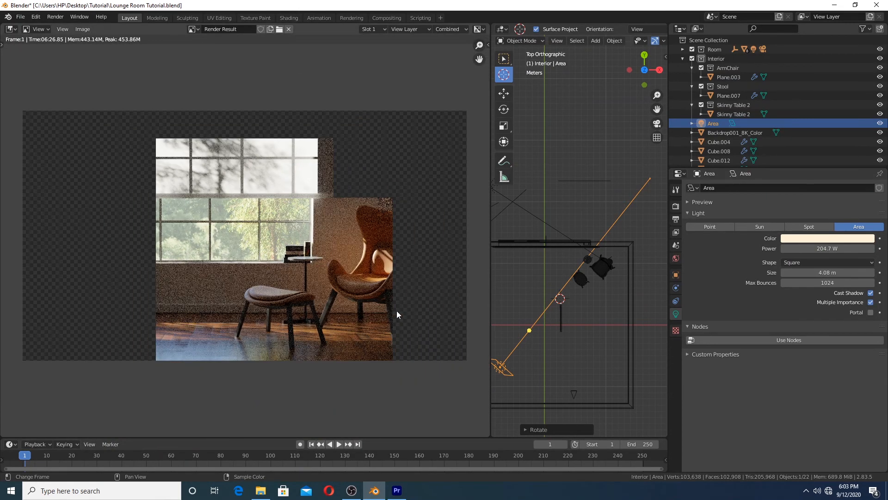
scroll(396, 310, up, 2)
middle_drag(396, 310, 374, 308)
scroll(373, 309, down, 2)
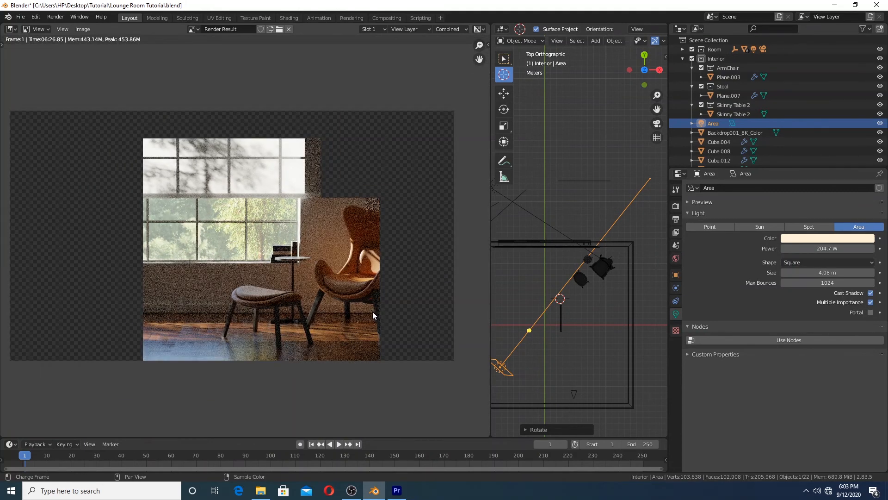
scroll(343, 299, up, 2)
middle_drag(343, 299, 315, 293)
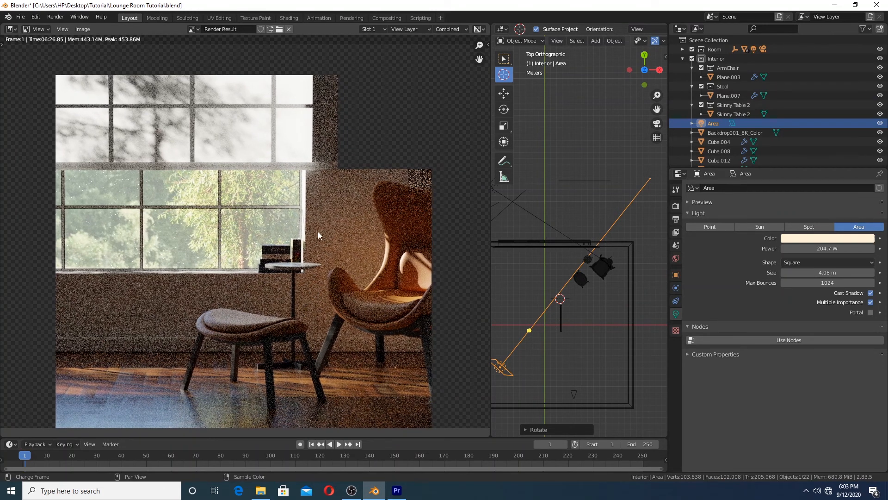
scroll(318, 231, down, 2)
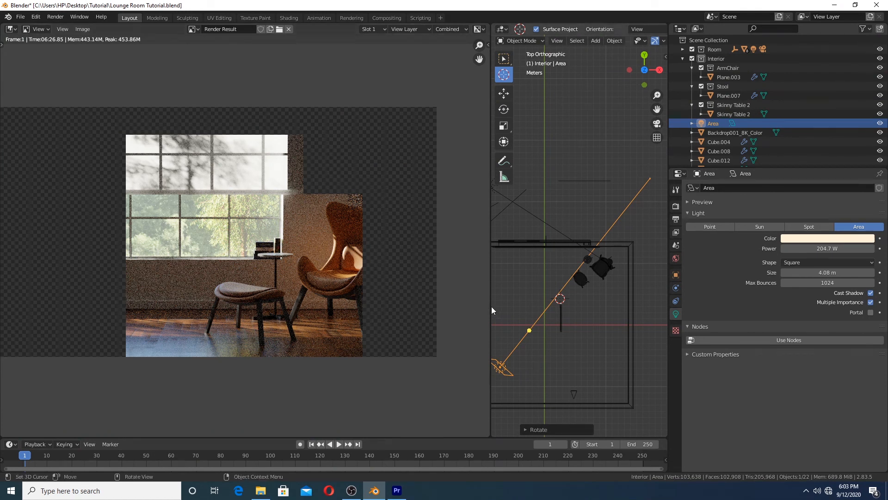
- Replace the render result with the 3D viewport and show the camera view in rendered shading
click(11, 30)
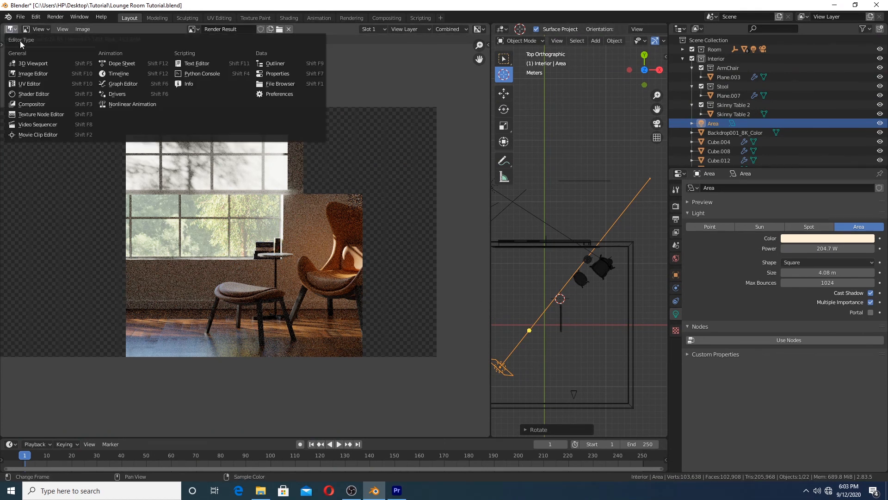
click(33, 64)
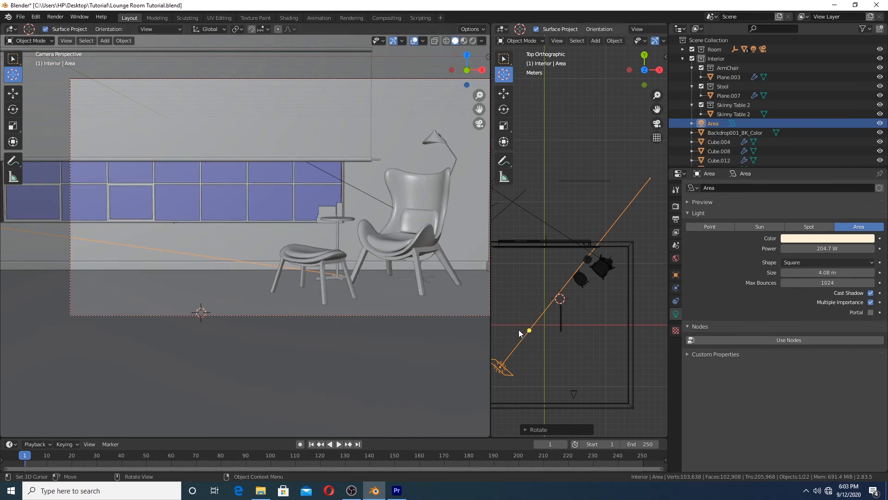
shift+middle_drag(549, 331, 589, 281)
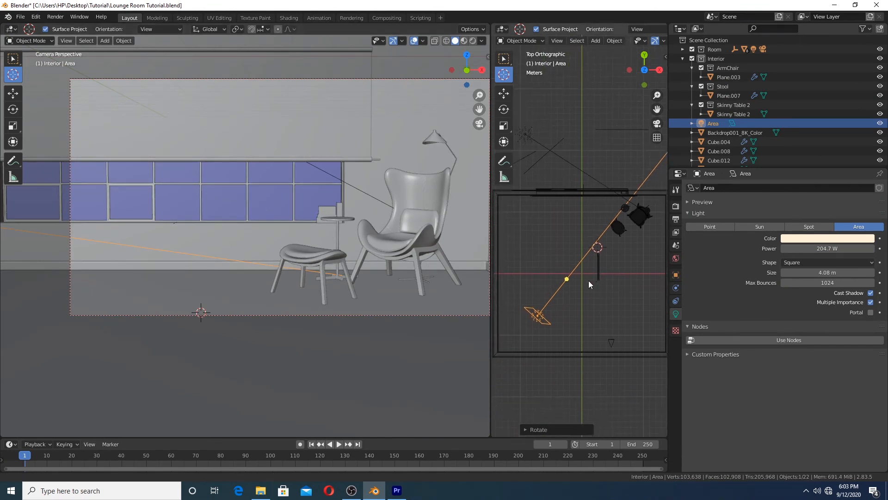
mouse_move(549, 326)
middle_down()
mouse_move(584, 230)
mouse_move(524, 253)
mouse_move(538, 251)
mouse_move(545, 320)
mouse_move(574, 317)
middle_up()
key(z)
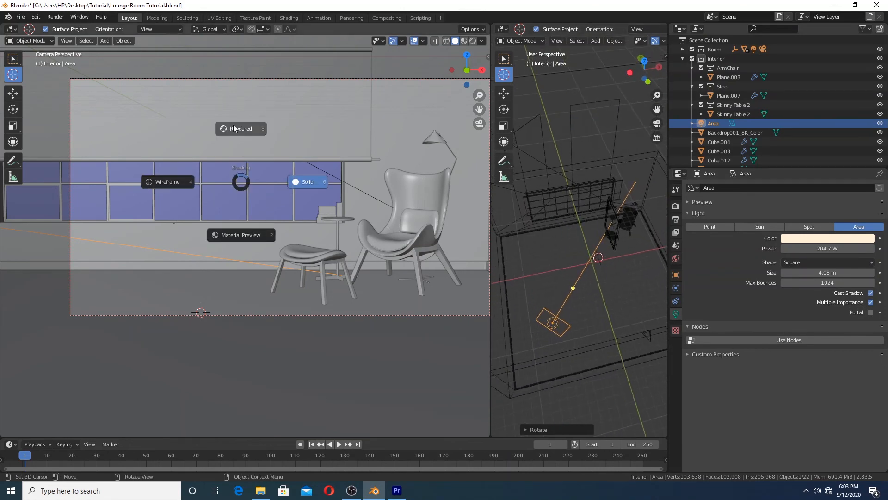
click(315, 181)
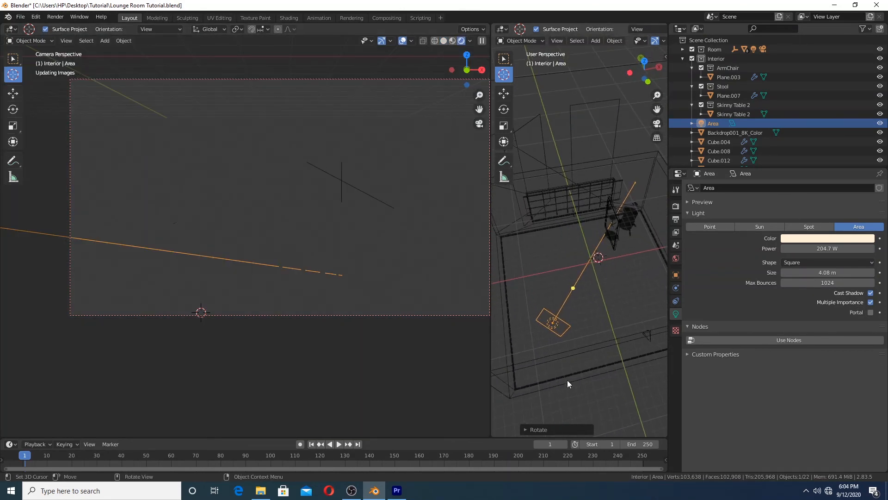
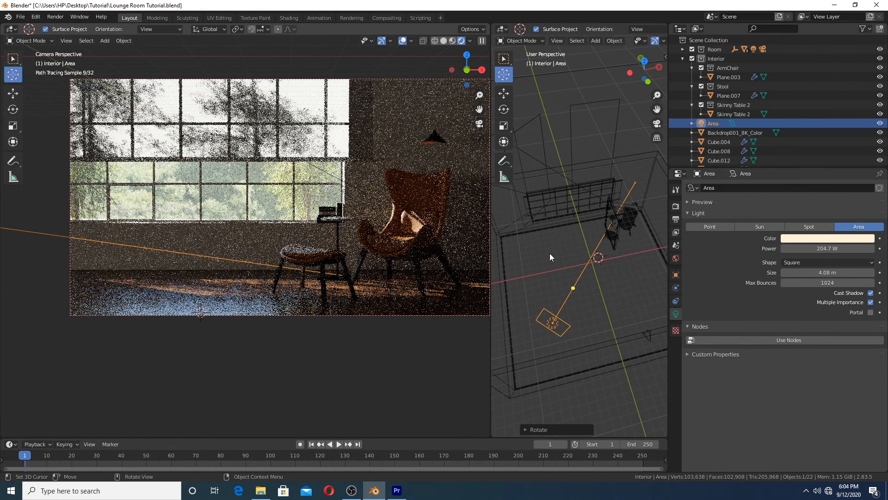
- Place the 3D cursor on the wall above the armchair and snap the thin rectangular panel Cube.013 to it
middle_drag(550, 254, 618, 164)
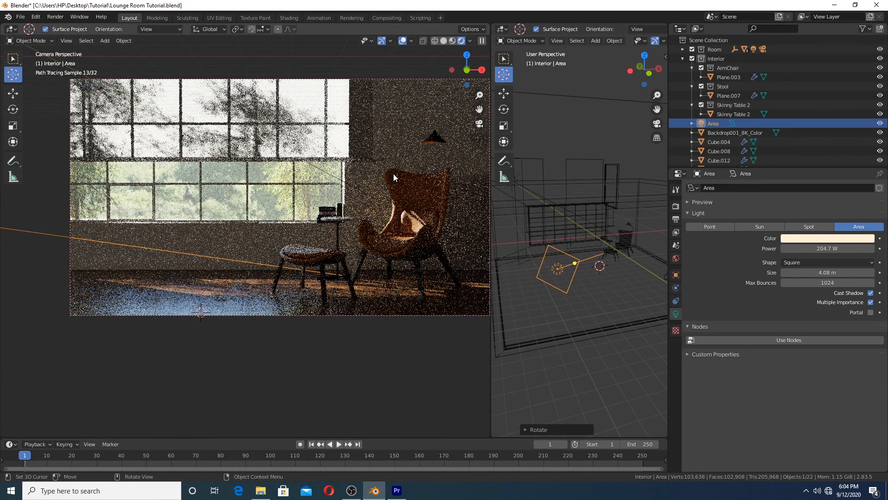
middle_drag(616, 185, 612, 162)
click(613, 159)
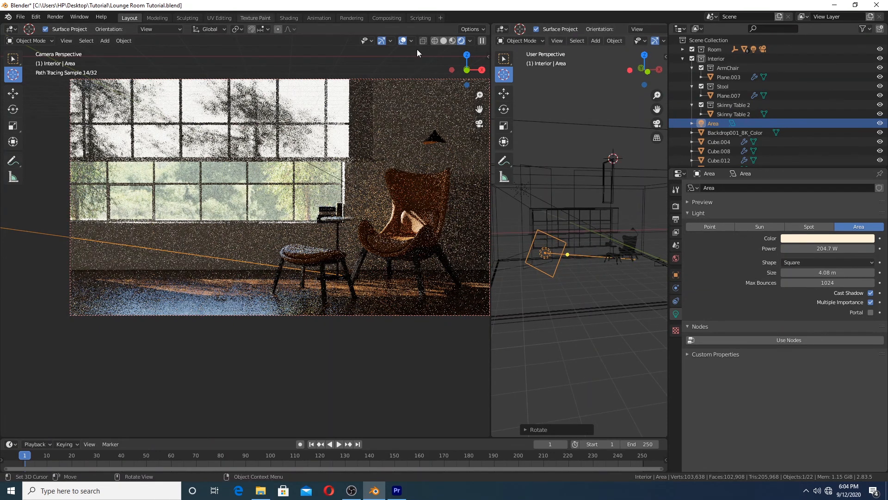
click(504, 59)
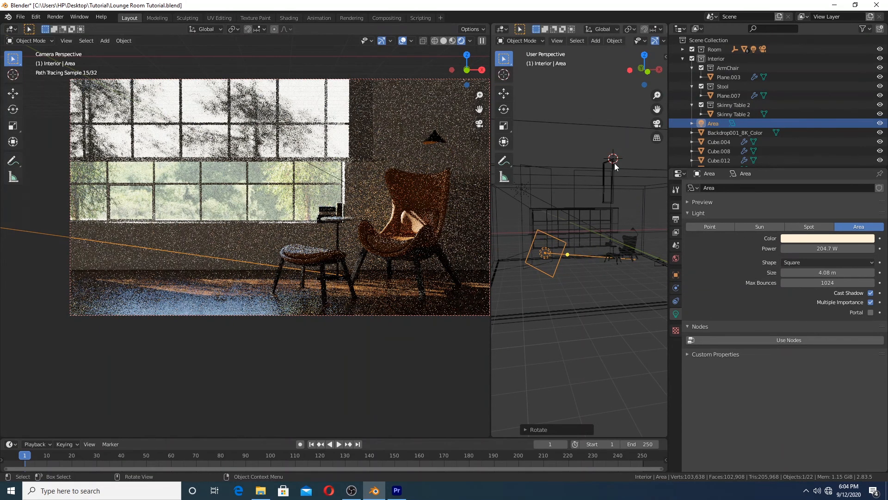
click(611, 164)
click(504, 75)
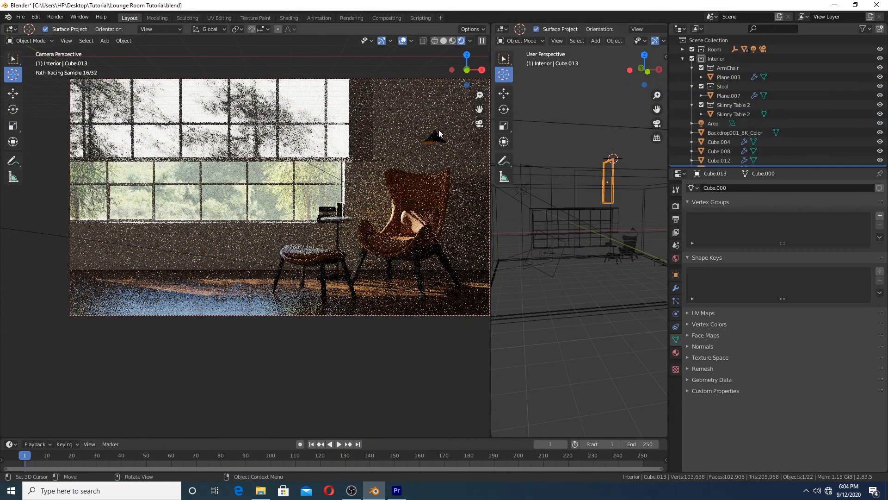
click(411, 125)
key(shift+s)
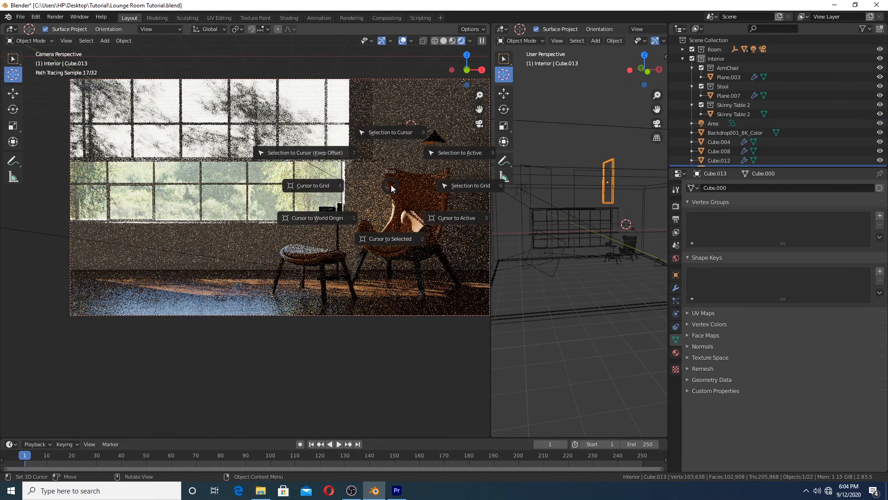
click(390, 133)
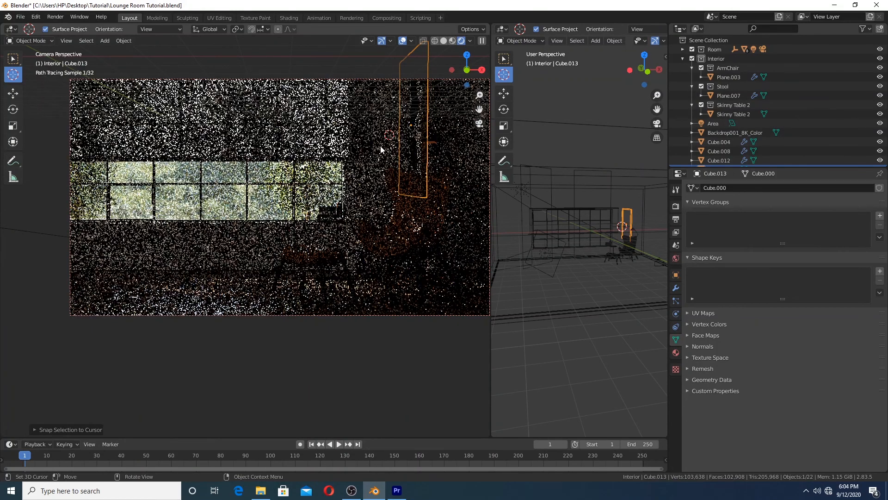
- Switch the camera view to solid shading, scale the panel down to roughly half size and rotate it 90 degrees around the Z axis
key(z)
click(436, 148)
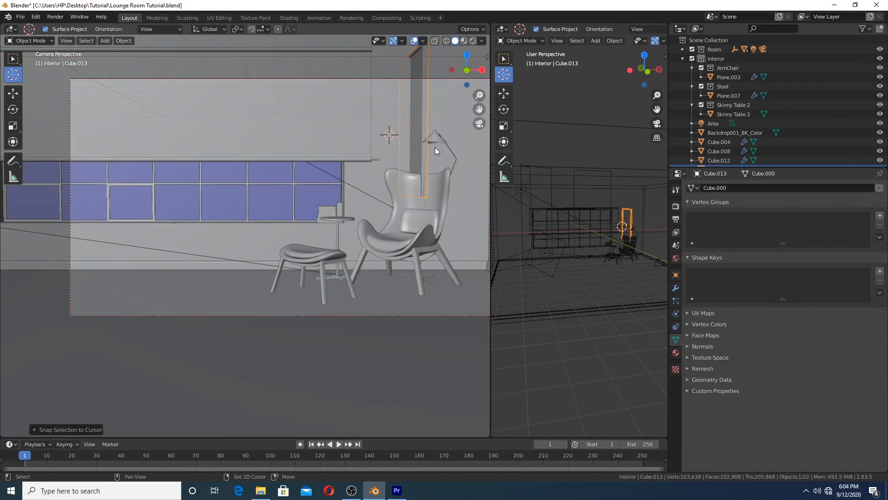
shift+middle_drag(435, 147, 379, 163)
key(s)
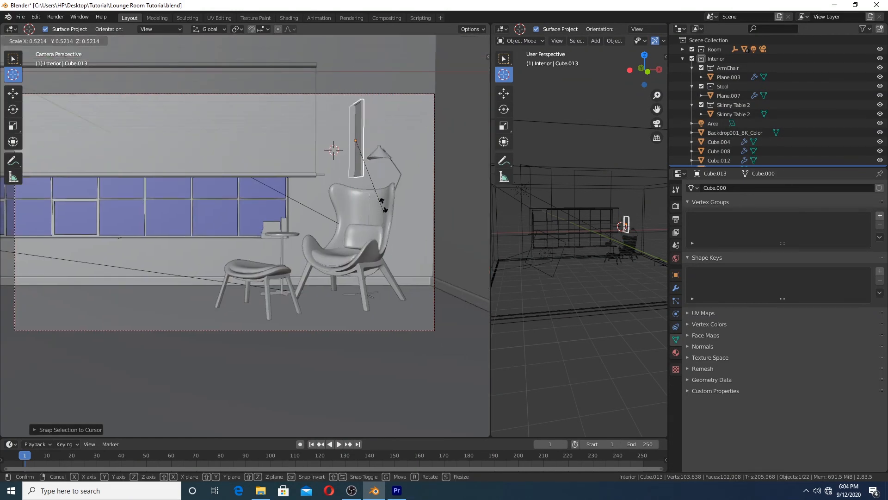
click(389, 220)
key(r)
text(z)
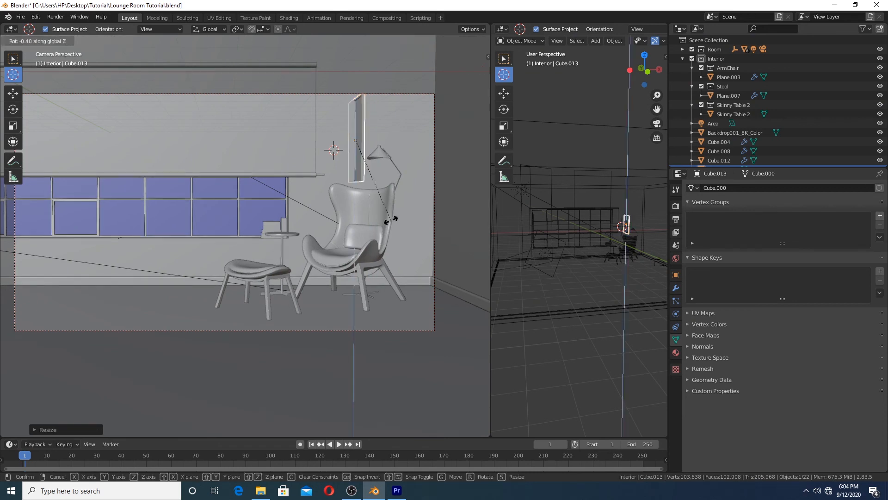
text(90)
click(392, 221)
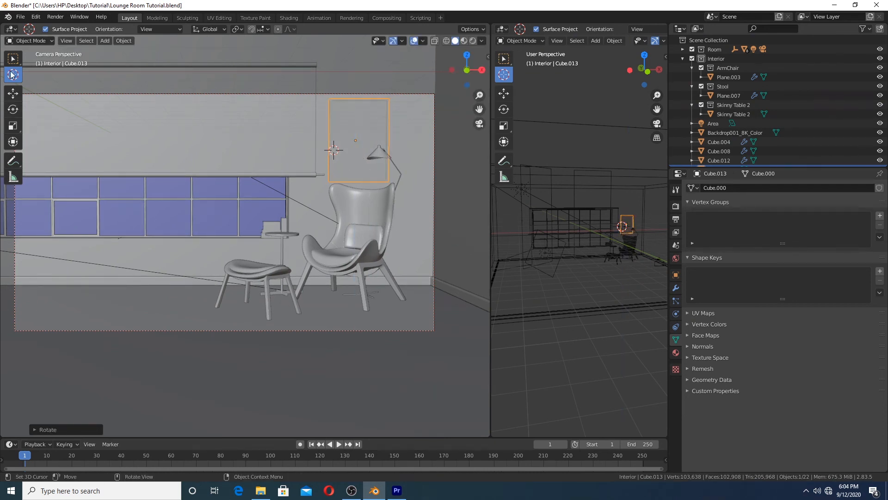
key(z)
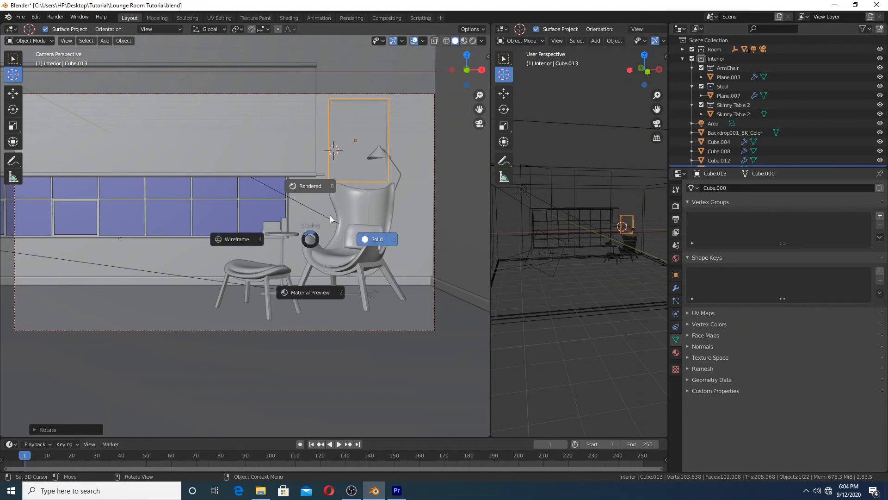
click(342, 243)
scroll(267, 199, down, 2)
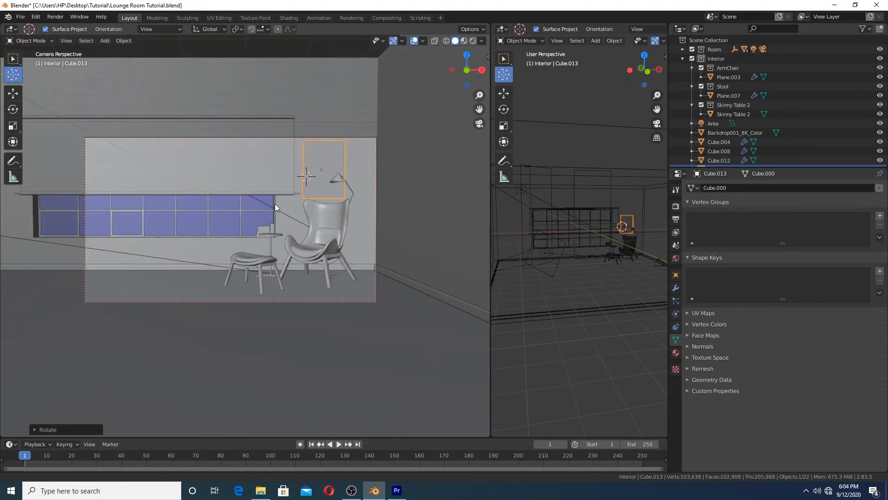
- Move the 3D cursor off the wall panel to an empty spot in the wireframe view and return to the selection tool
shift+middle_drag(275, 203, 291, 190)
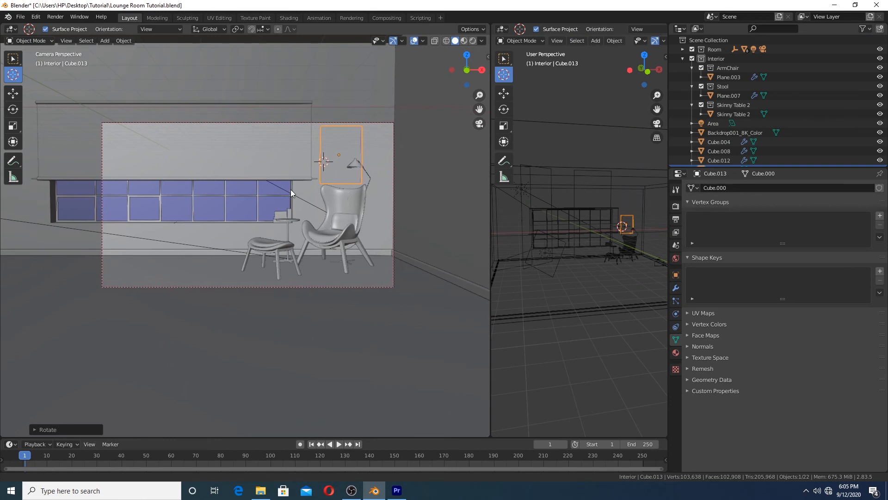
click(584, 364)
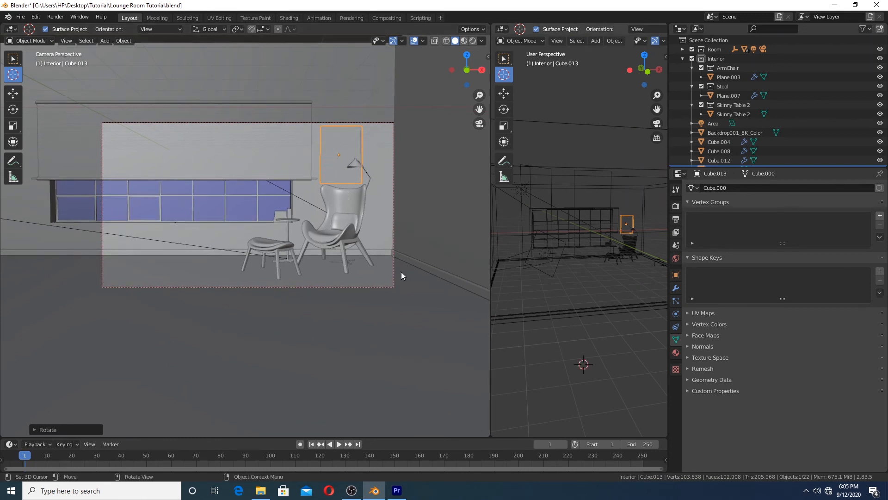
click(13, 59)
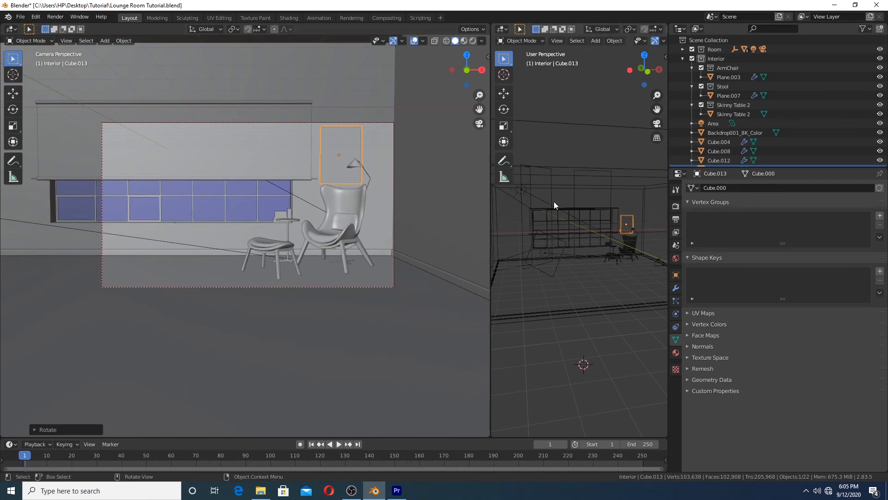
- Set the Cycles render sampling to 500 samples
click(676, 207)
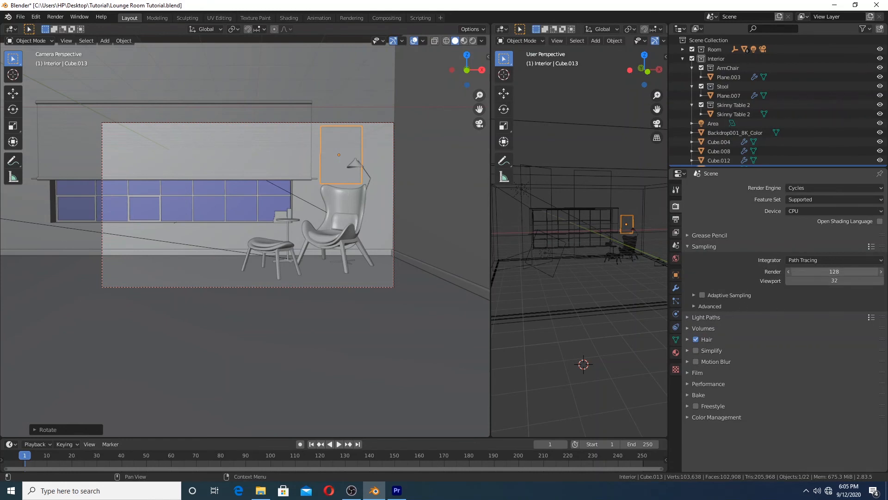
click(819, 273)
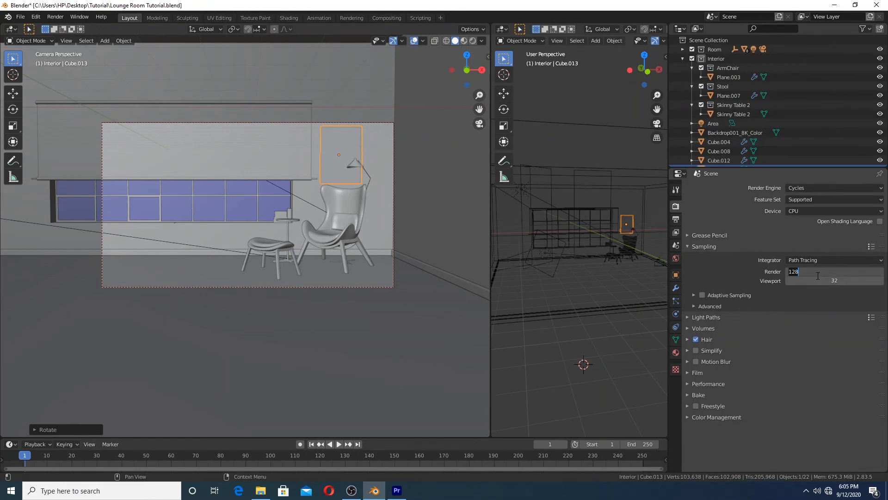
text(500)
key(Return)
- Show the light path settings and set the total maximum bounces to 5
click(717, 317)
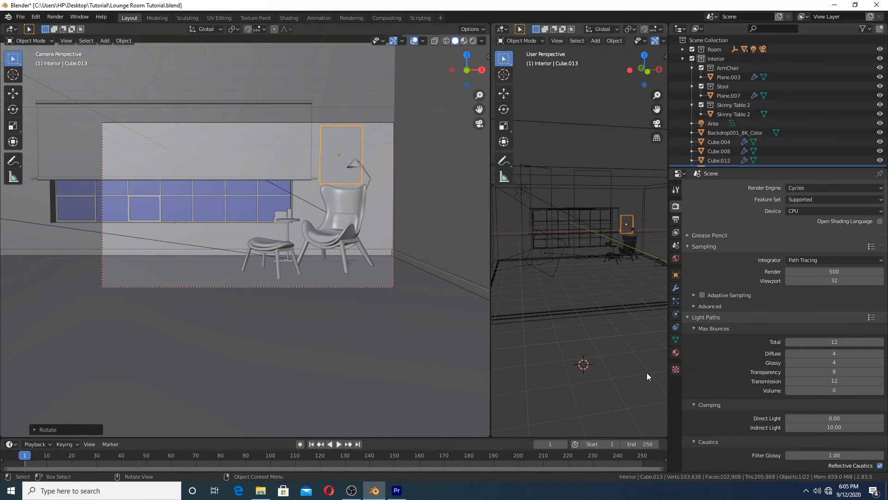
click(838, 342)
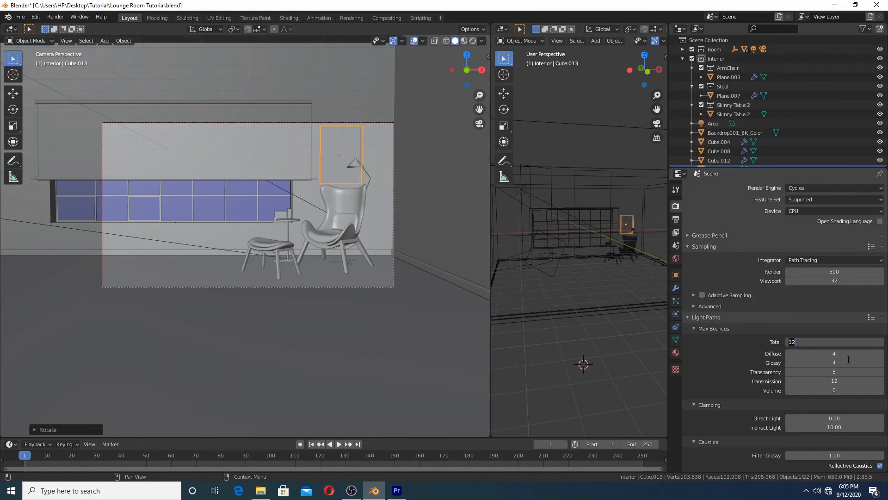
text(5)
key(Return)
- Lower the total maximum light bounces to 4
scroll(607, 243, down, 2)
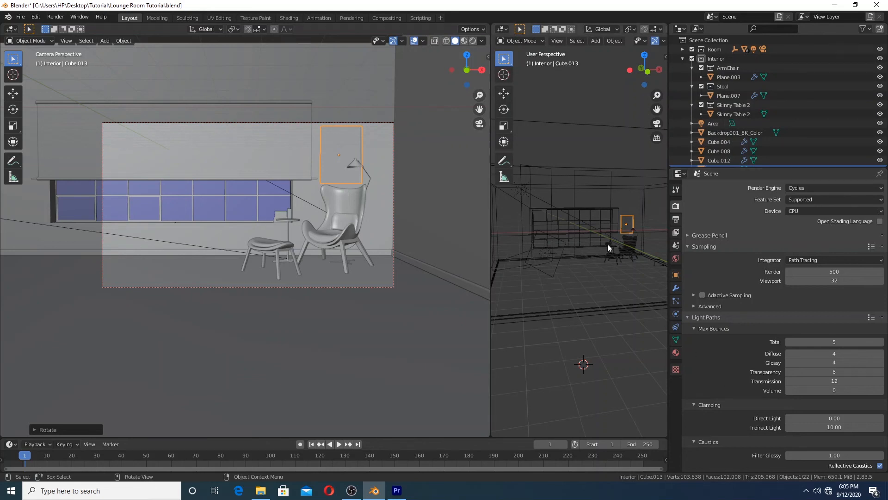
scroll(591, 212, down, 2)
middle_drag(590, 212, 545, 206)
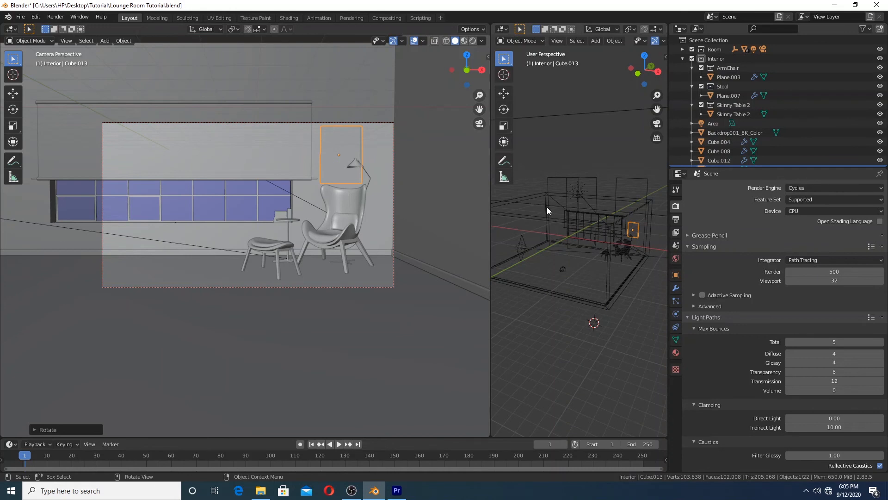
scroll(578, 287, up, 2)
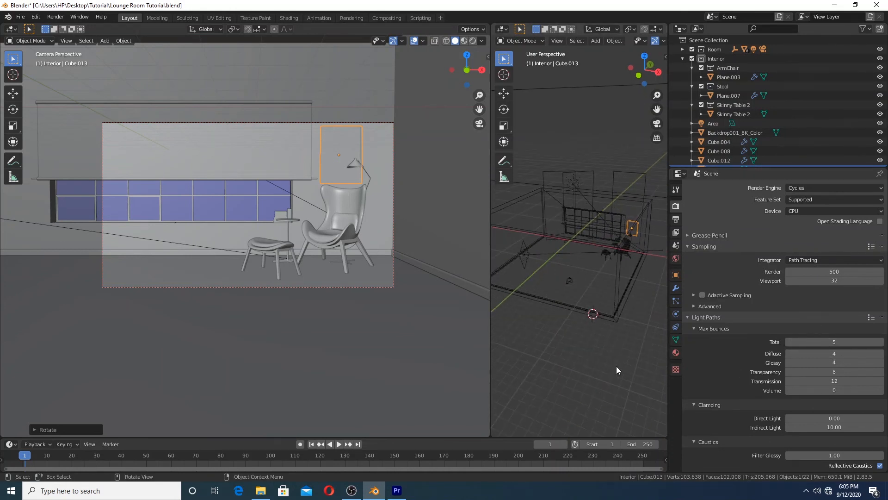
middle_drag(568, 323, 601, 314)
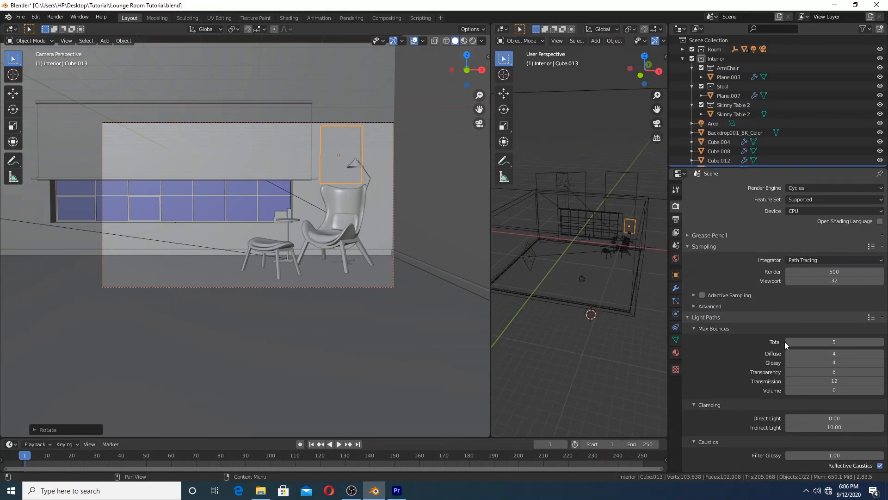
click(788, 342)
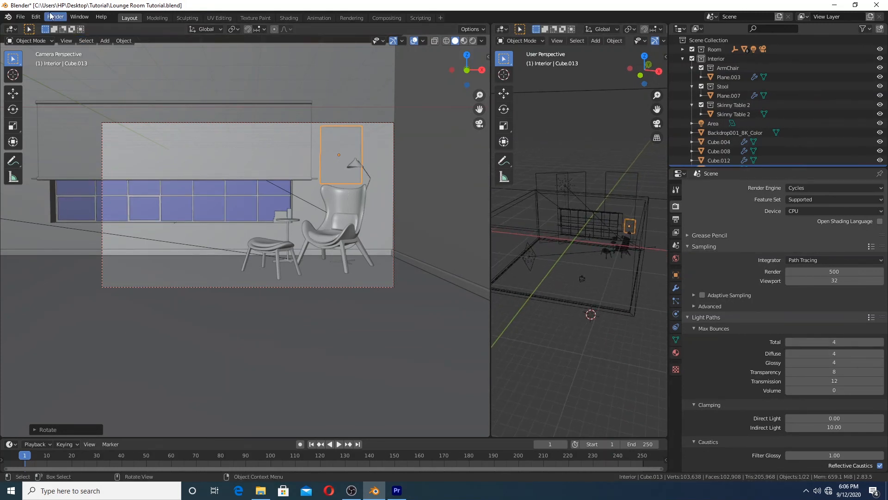
- Render the final still image of the lounge room and restore the render window from its maximized size
middle_drag(155, 90, 168, 93)
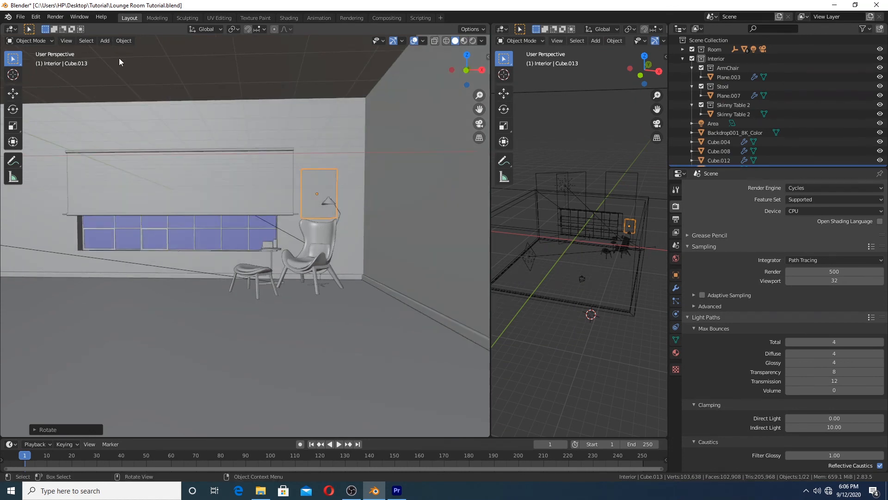
click(55, 17)
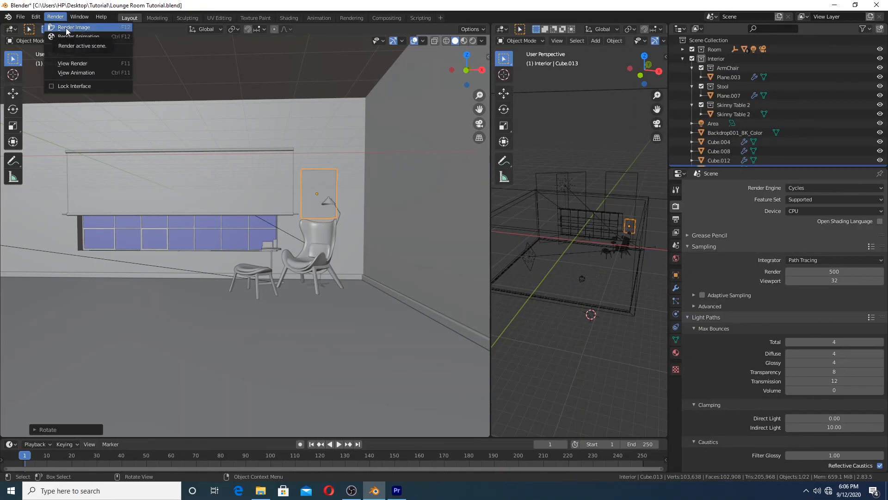
click(69, 27)
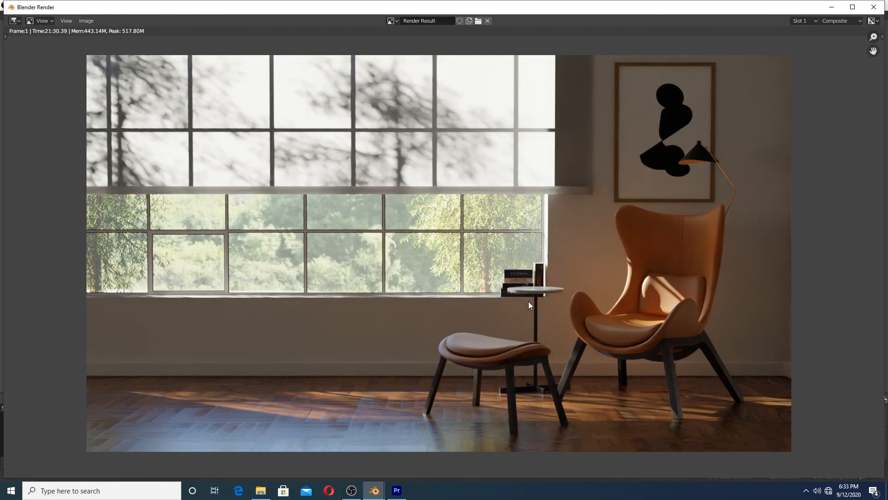
double_click(626, 8)
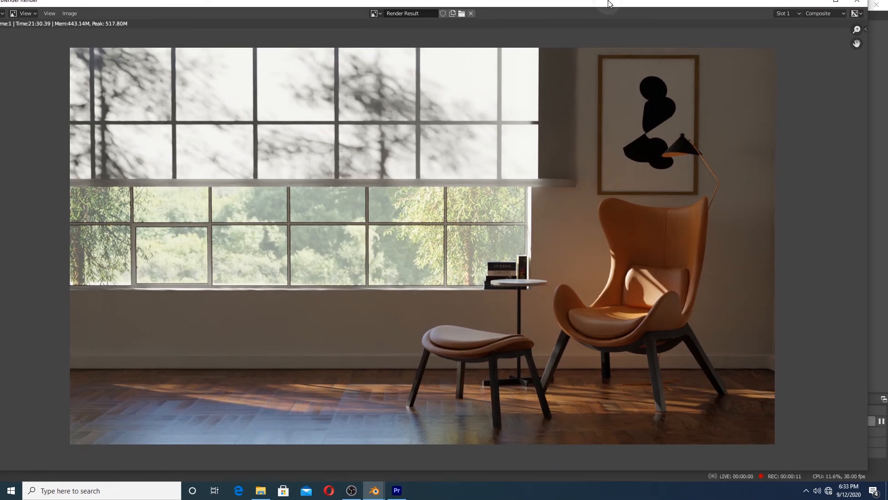